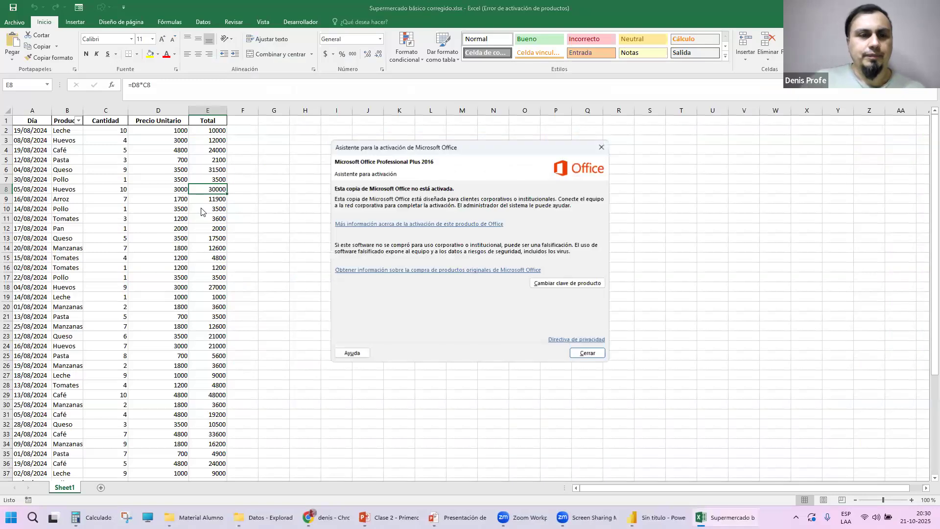
Dismiss the Office activation wizard and enlarge the worksheet view to 130%.
click(454, 162)
click(912, 500)
click(912, 500)
click(912, 500)
click(411, 155)
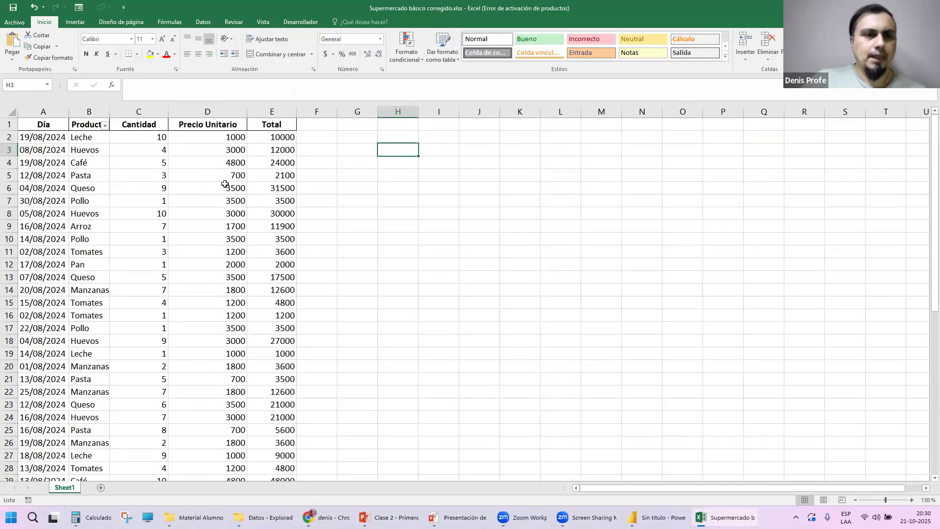
Look over the sales table from its header row through the last record, including the data rows in columns A to E.
scroll(245, 191, down, 10)
scroll(245, 198, up, 1)
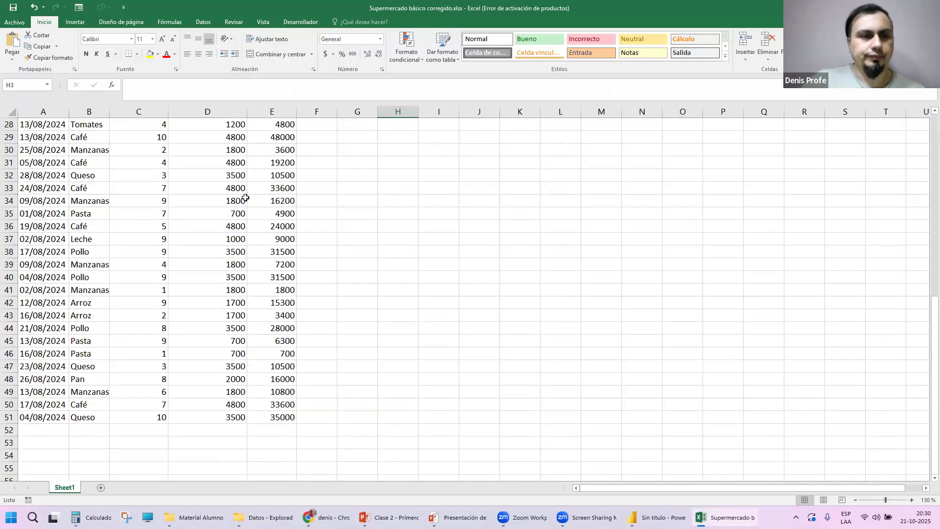
scroll(246, 198, up, 9)
drag(29, 128, 277, 124)
click(372, 153)
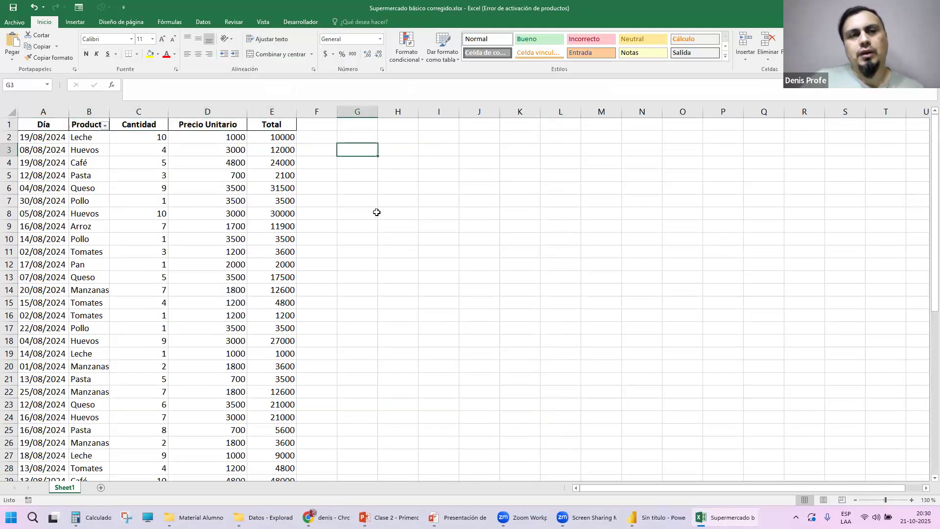
drag(54, 138, 284, 392)
click(441, 228)
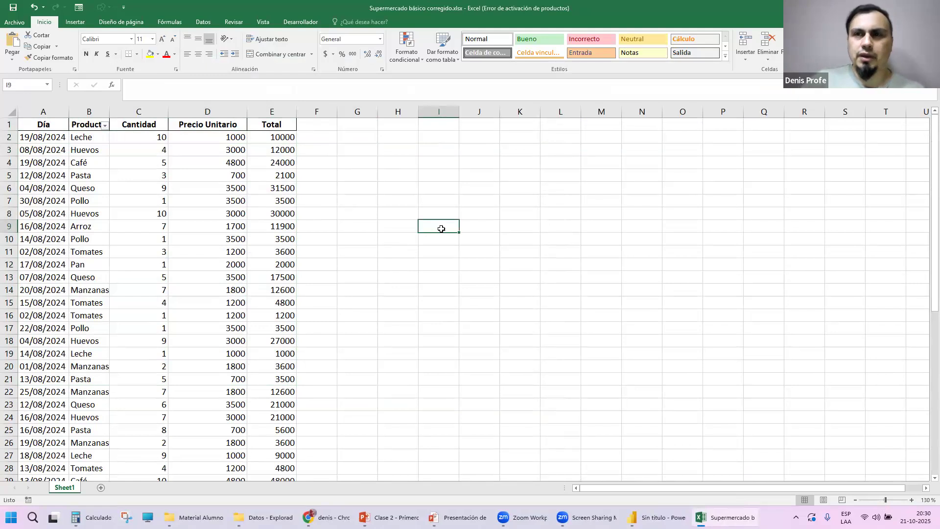
Examine the Día, Producto, Cantidad, Precio Unitario and Total columns one after another.
click(51, 123)
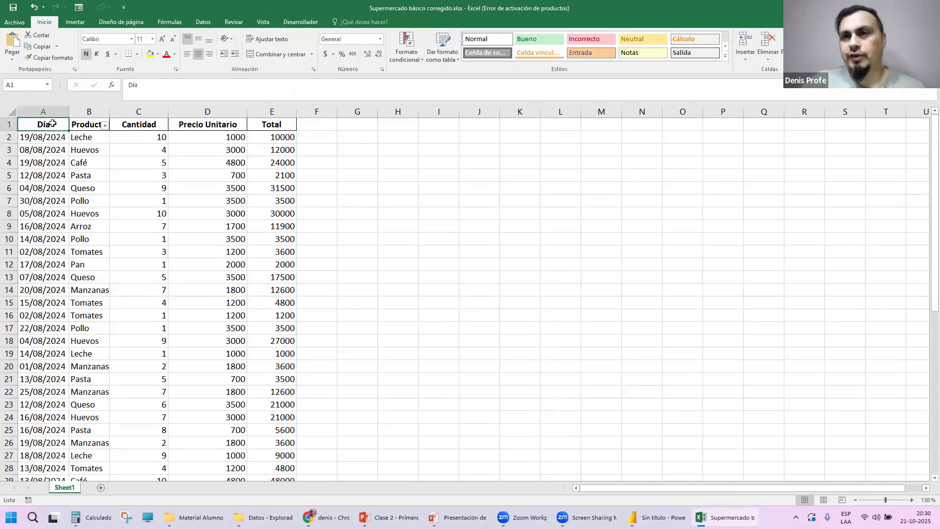
click(53, 112)
click(93, 109)
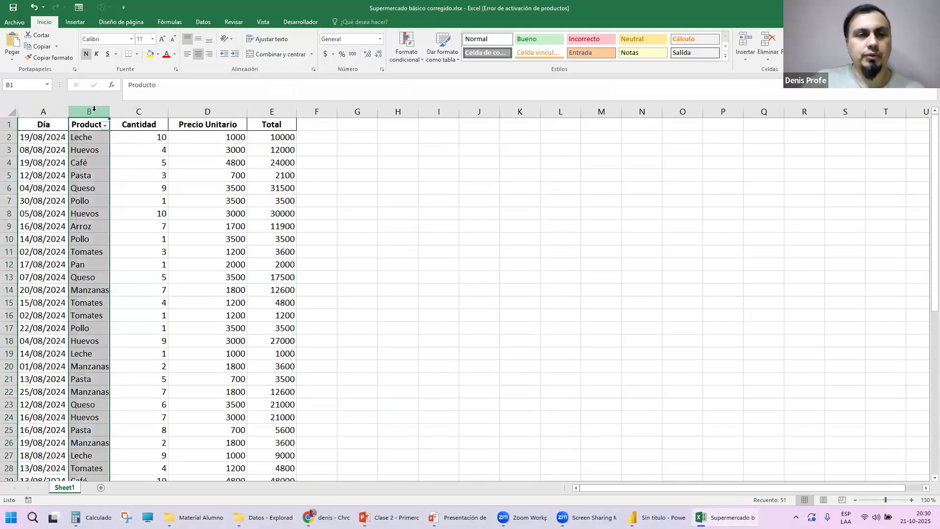
click(142, 110)
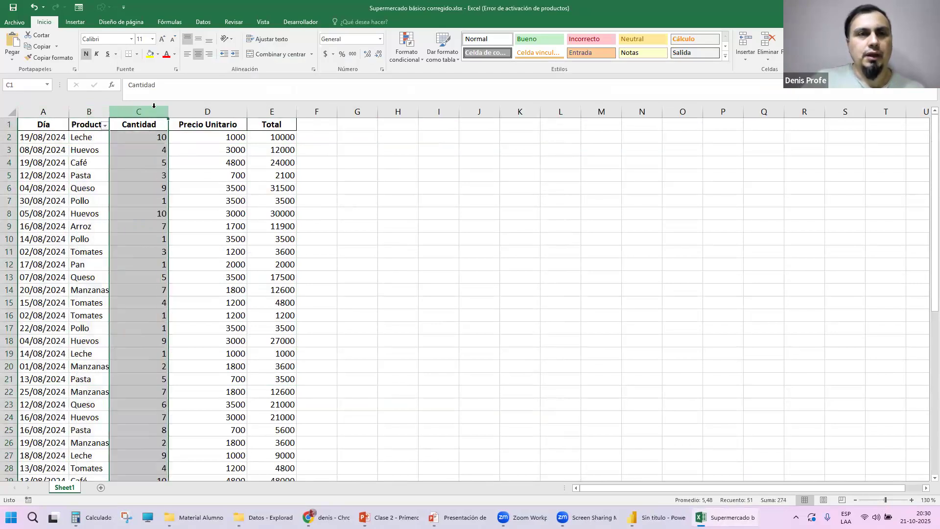
click(203, 108)
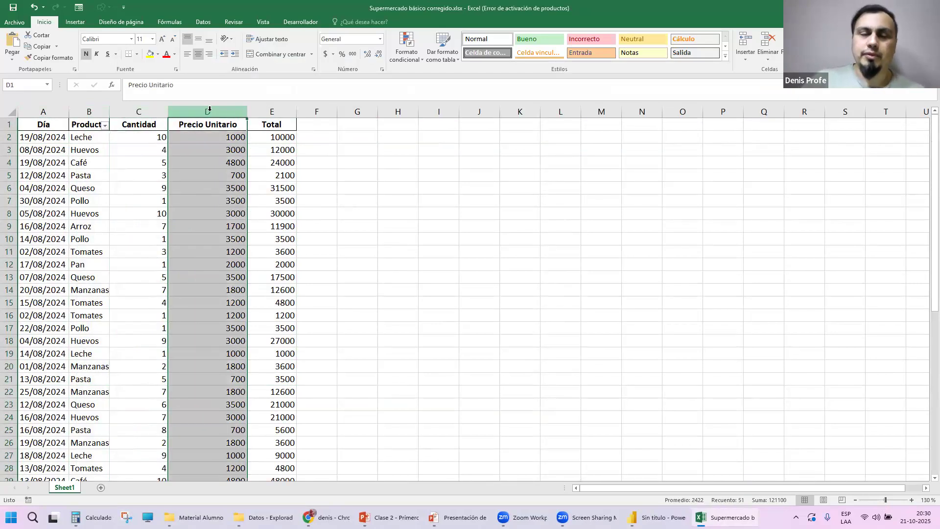
click(272, 111)
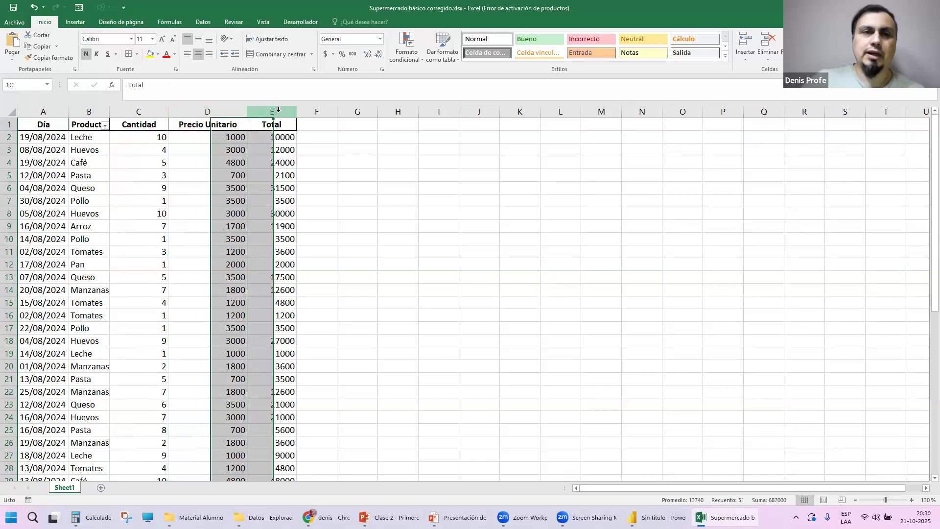
click(338, 140)
Inspect the Total formula in E2 together with the Cantidad and Precio Unitario cells it multiplies.
click(268, 138)
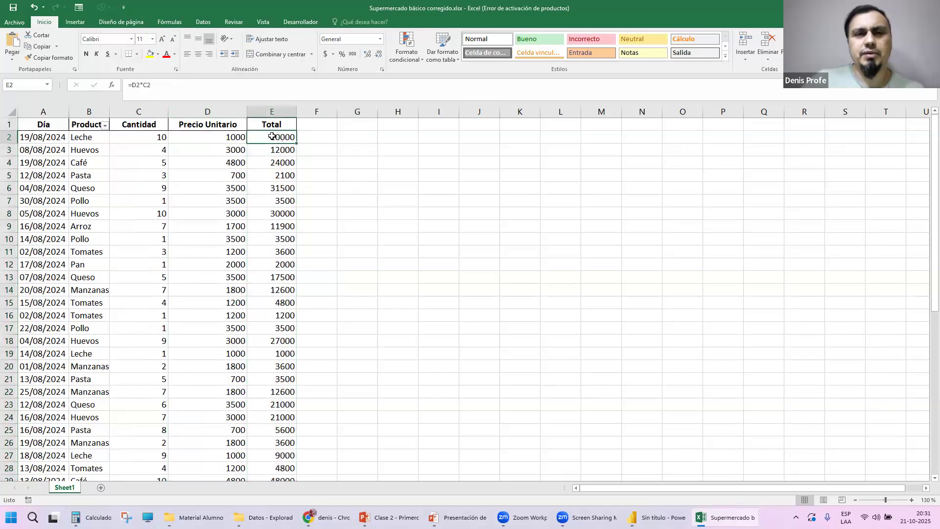
click(141, 137)
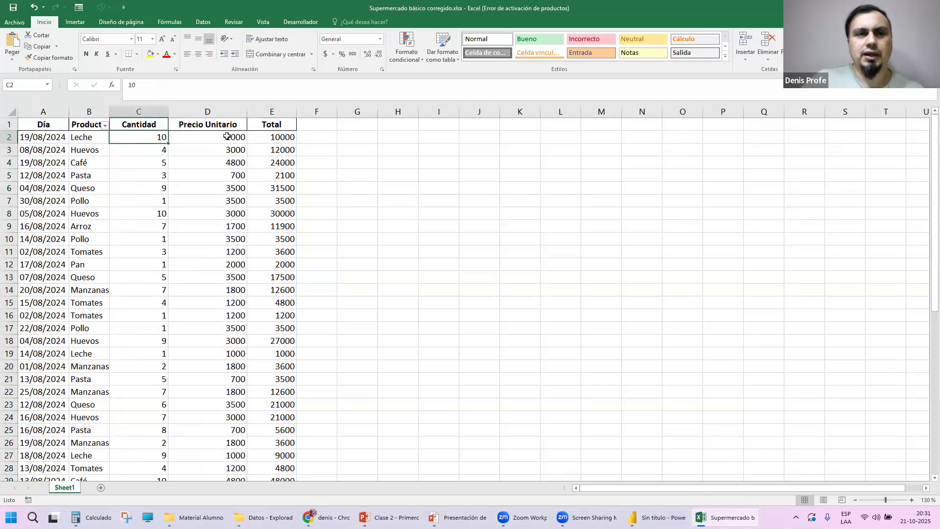
click(228, 137)
click(296, 141)
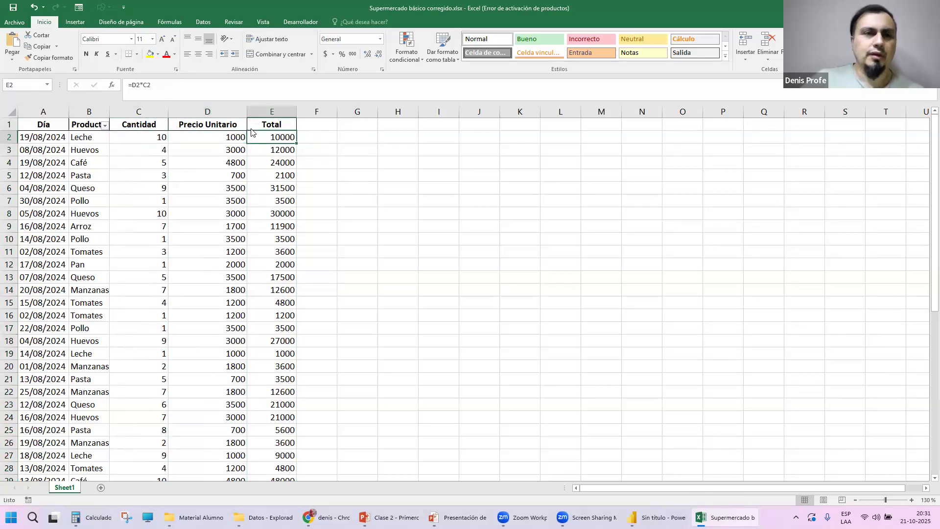
click(333, 136)
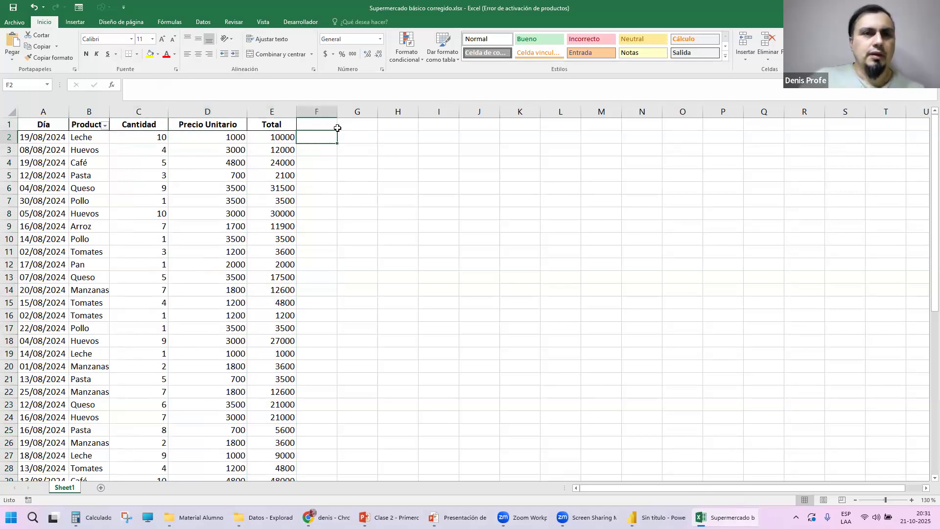
Filter the Producto column to show only the Manzanas records.
click(53, 124)
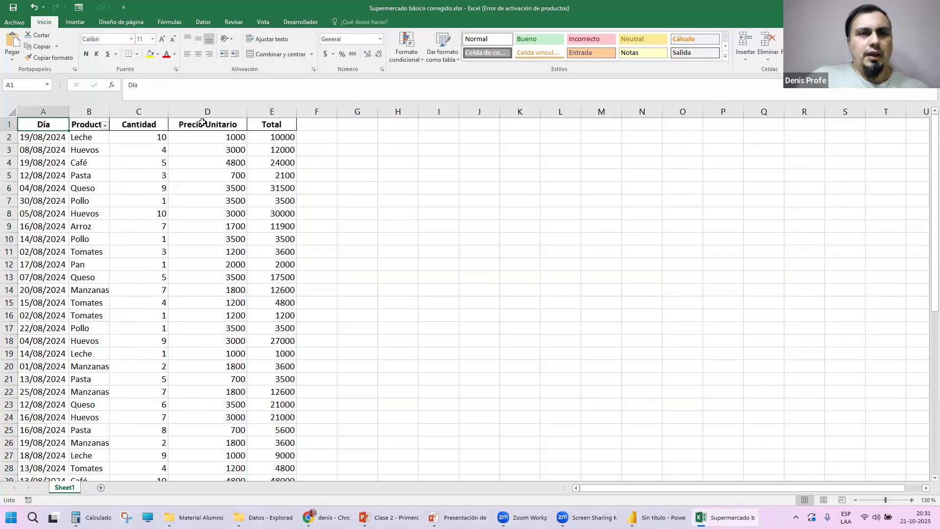
click(106, 127)
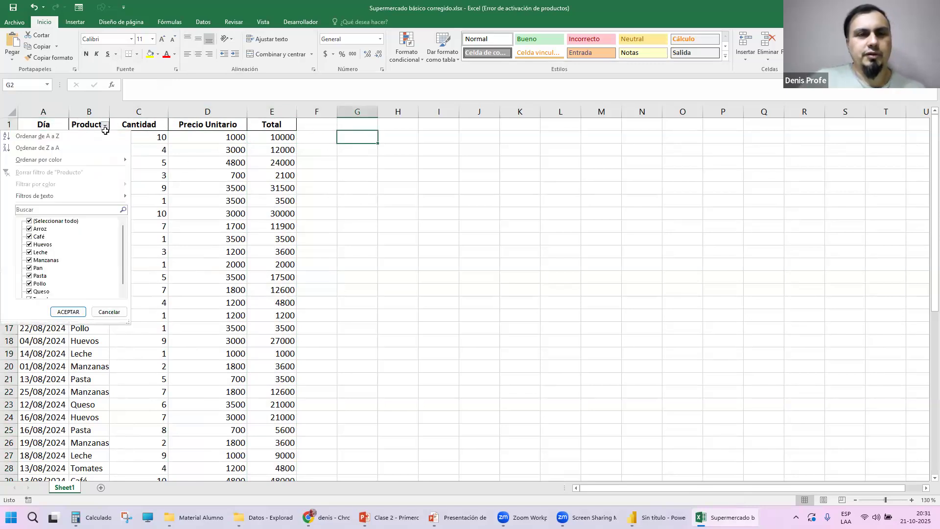
click(105, 126)
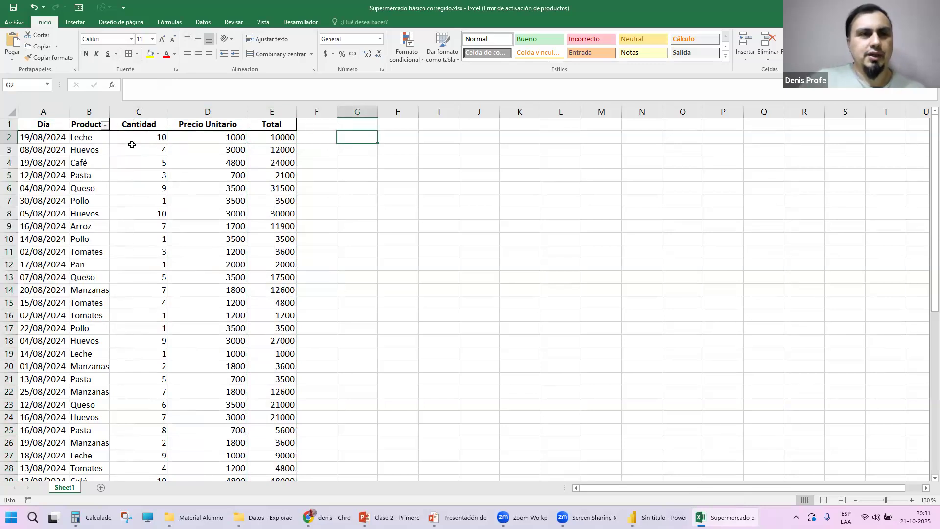
click(105, 126)
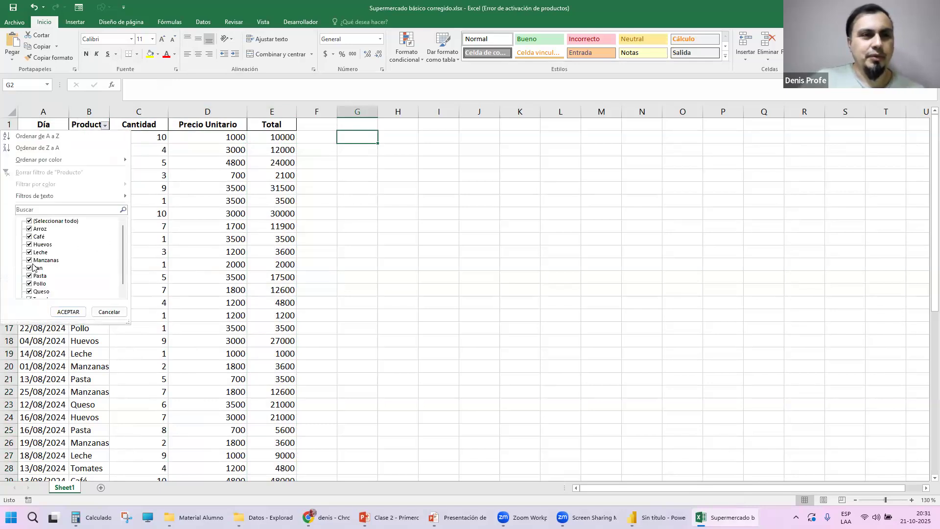
click(29, 221)
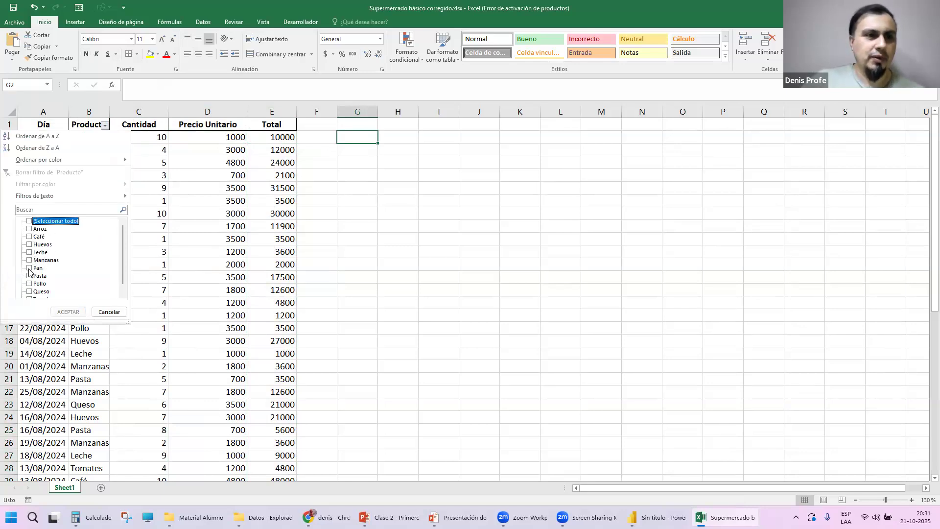
click(29, 260)
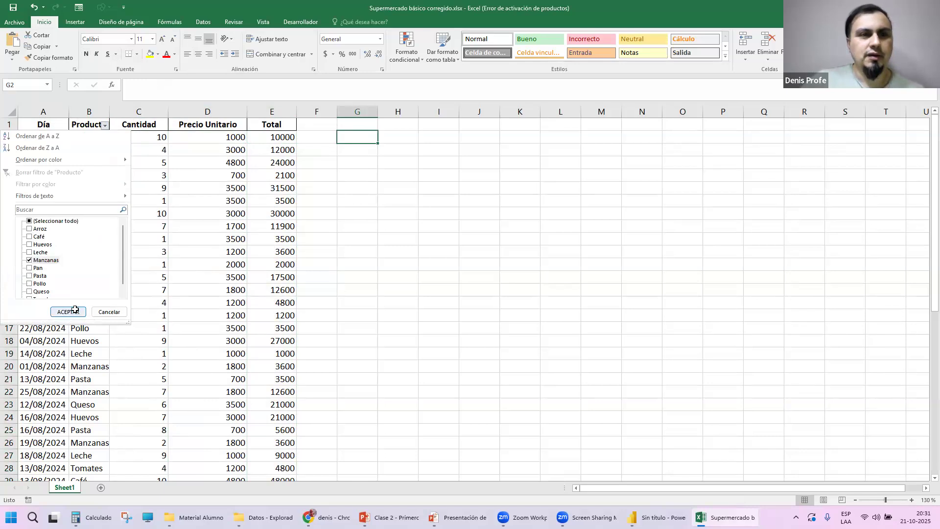
click(68, 312)
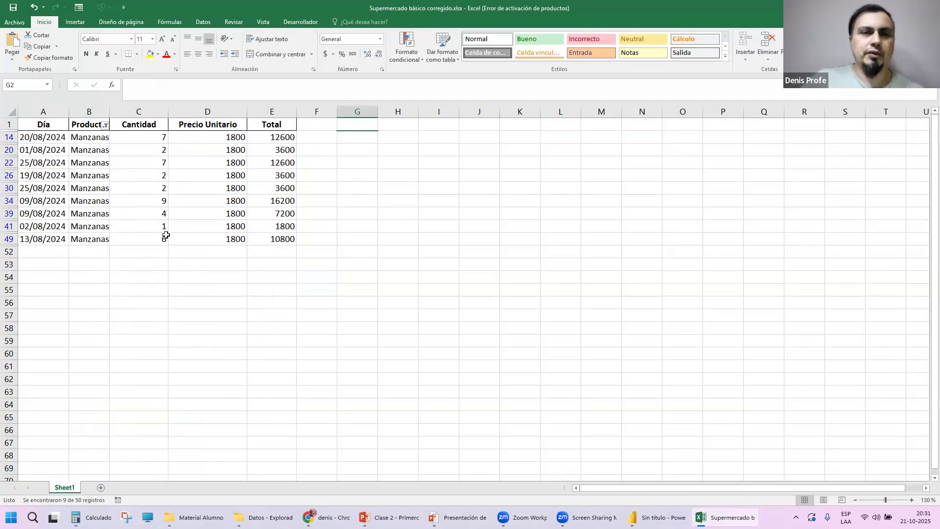
Check the sums of the Cantidad and Total values for the filtered Manzanas records.
drag(162, 239, 163, 126)
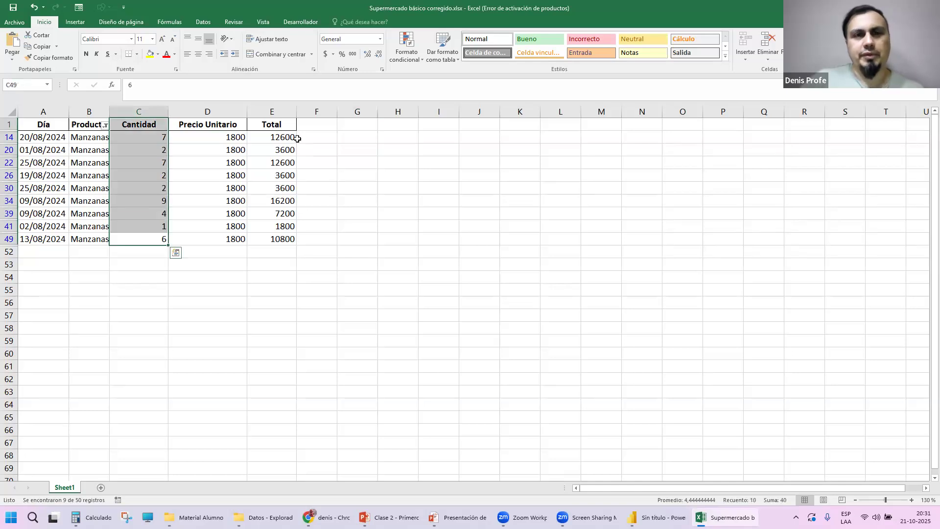
drag(276, 138, 293, 238)
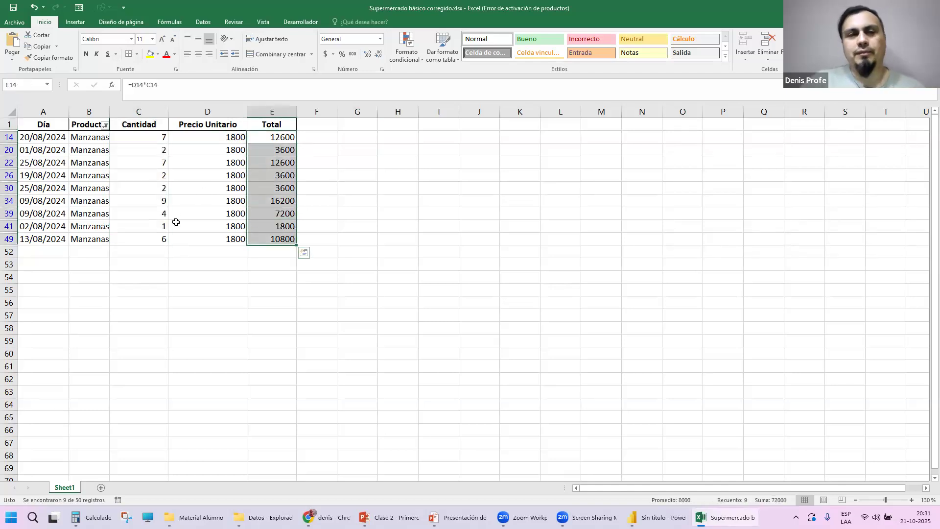
drag(157, 239, 135, 135)
click(397, 163)
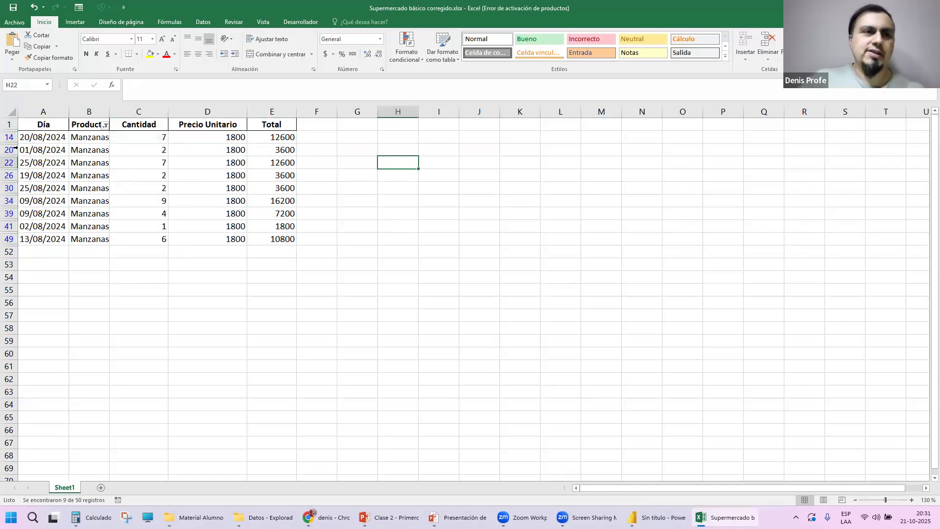
Reselect all products in the Producto filter to show every record again.
click(103, 127)
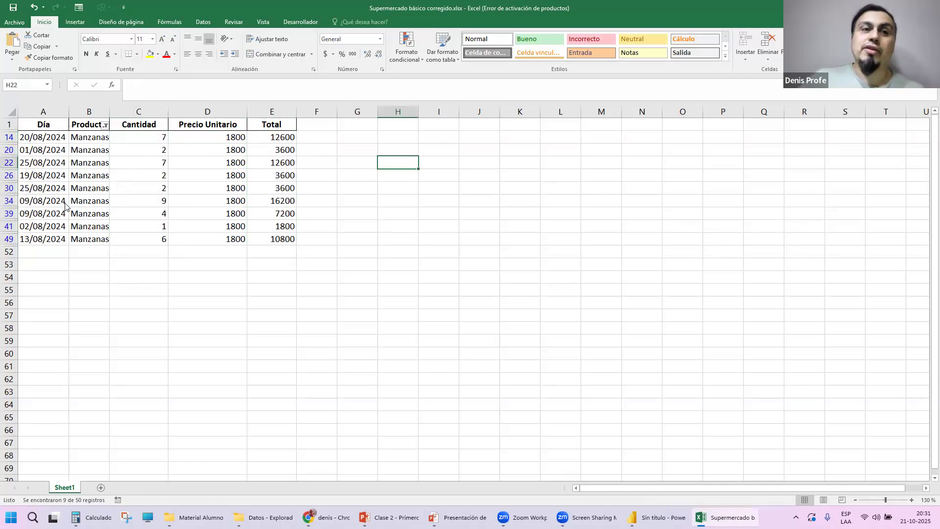
click(29, 222)
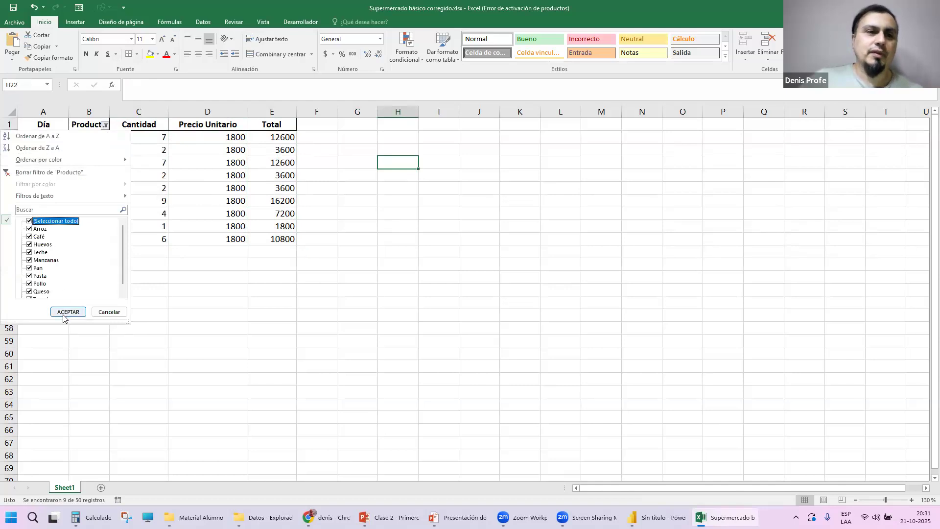
click(68, 312)
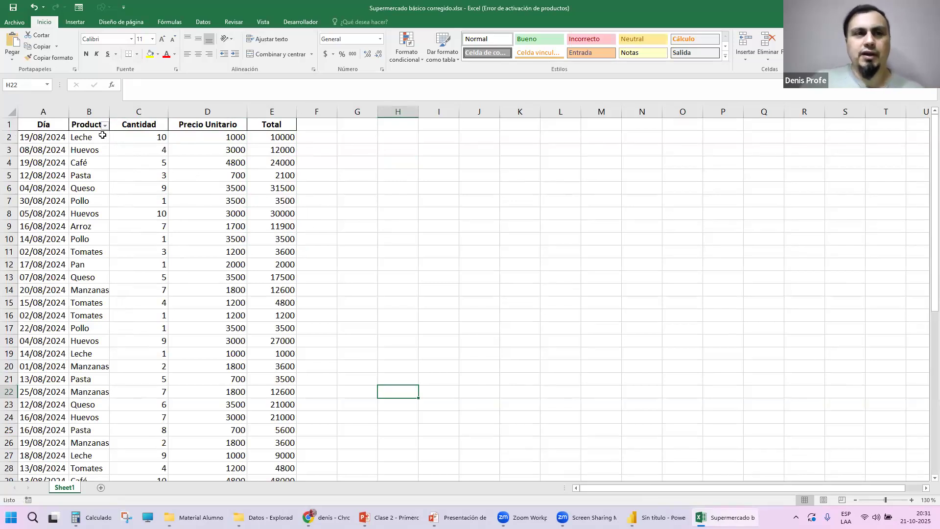
Fill the product, quantity and unit price cells of the Leche records in B2:D2 and B19:D19 with yellow.
drag(78, 138, 196, 137)
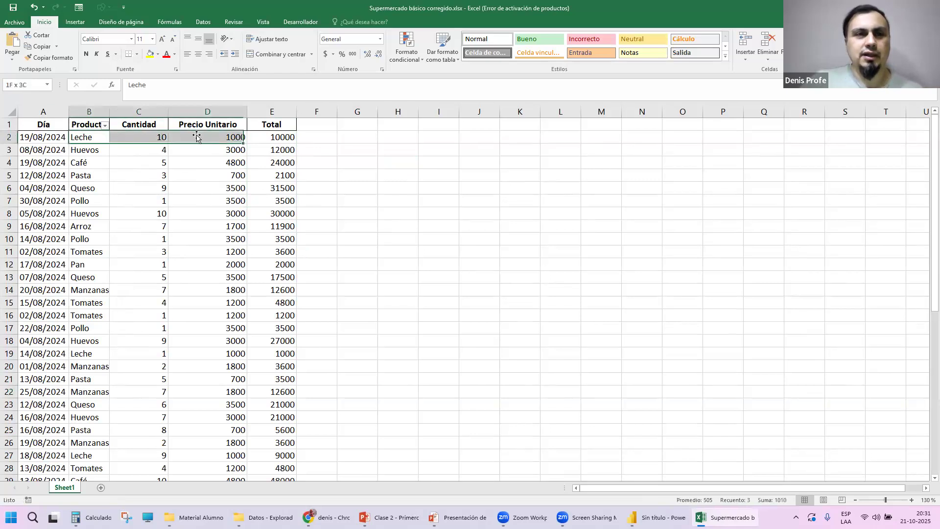
click(150, 54)
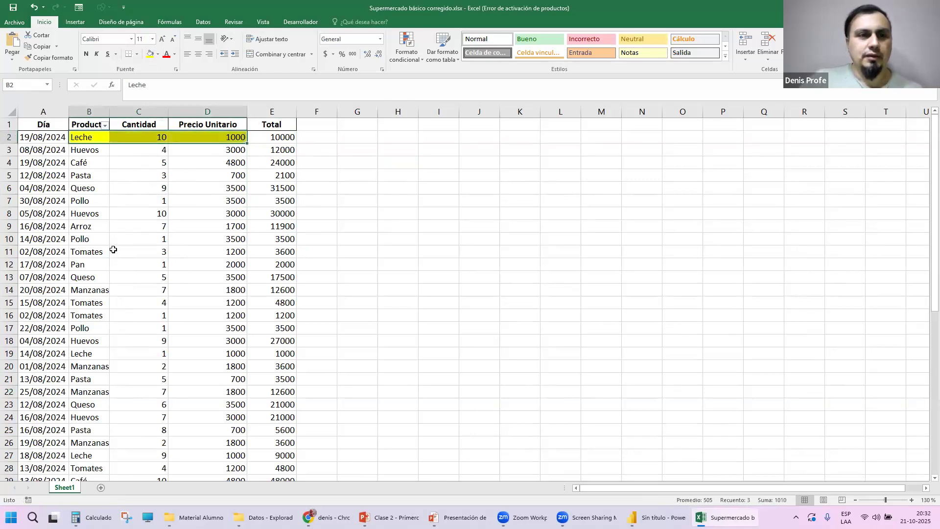
drag(77, 354, 240, 352)
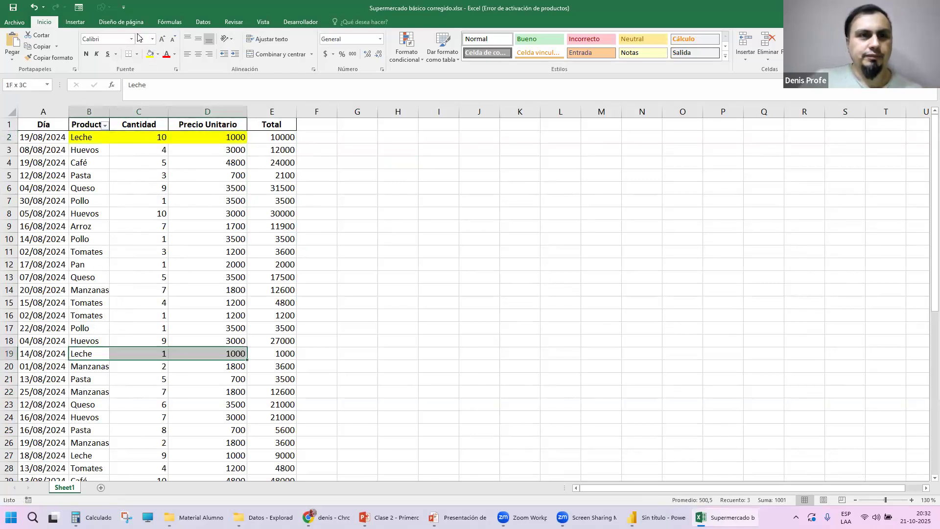
click(150, 54)
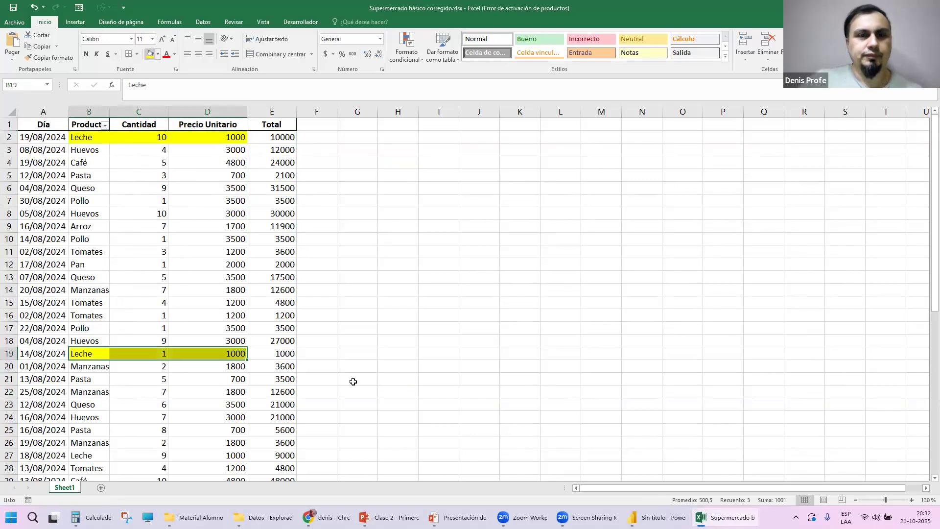
click(91, 353)
click(239, 357)
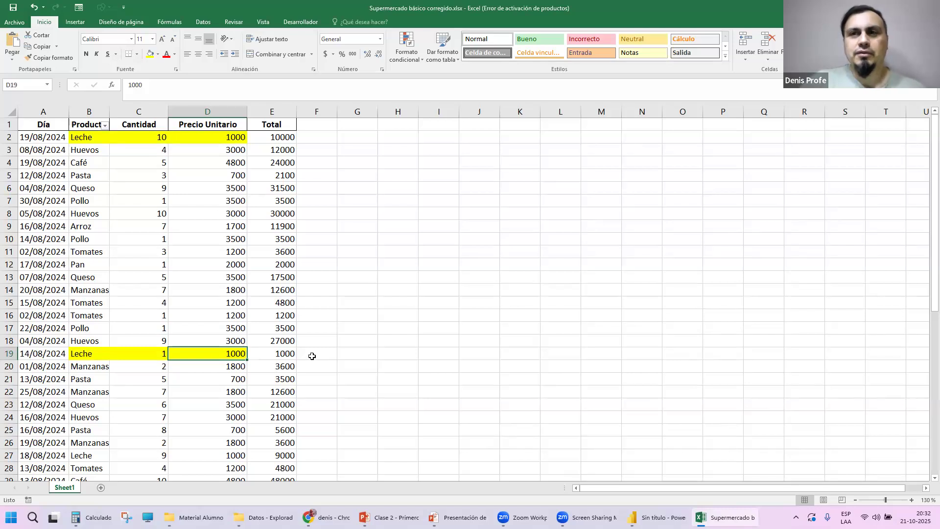
Enter "leche" in I2 and its unit price 1000 in J2, beside the sales table.
click(443, 137)
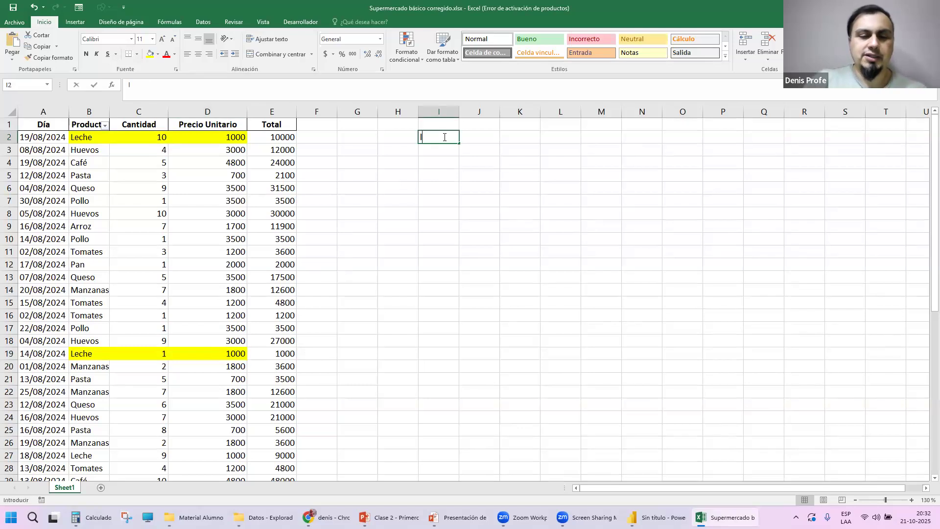
text(lecha)
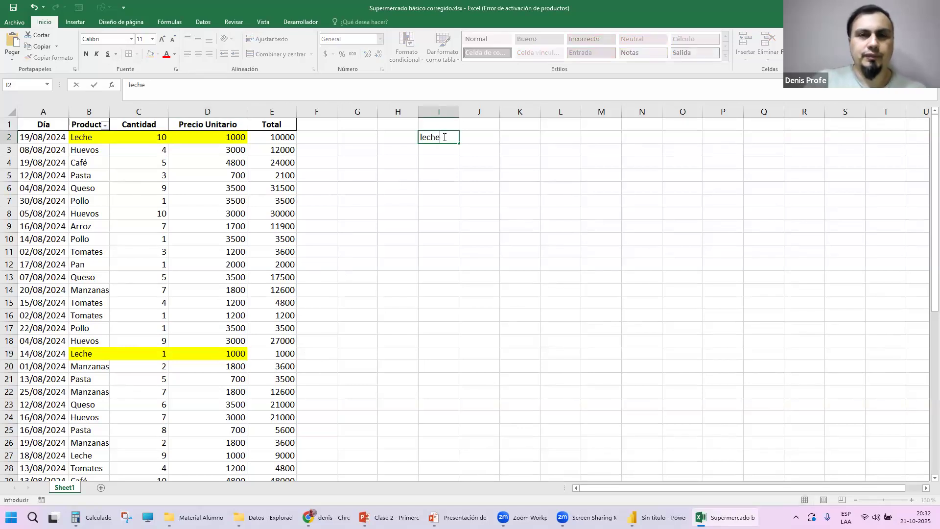
key(Tab)
text(1000)
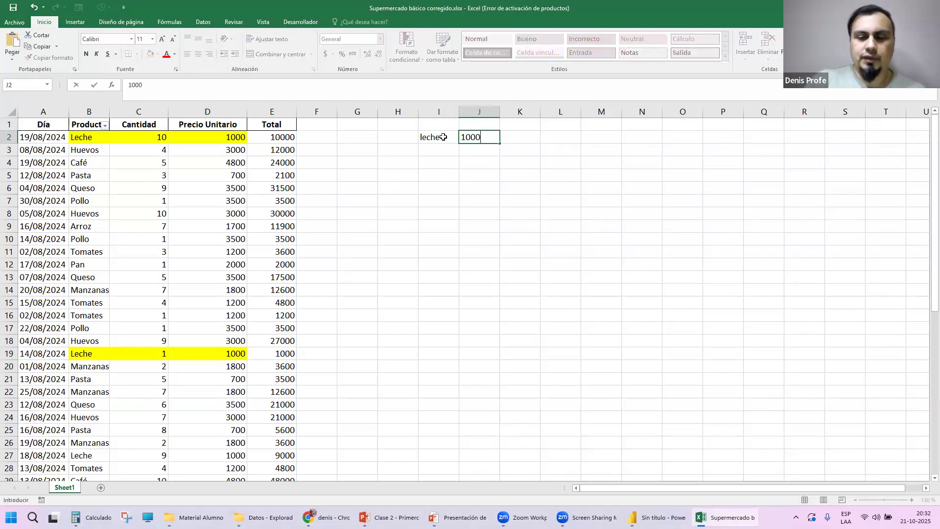
key(Return)
drag(483, 137, 440, 137)
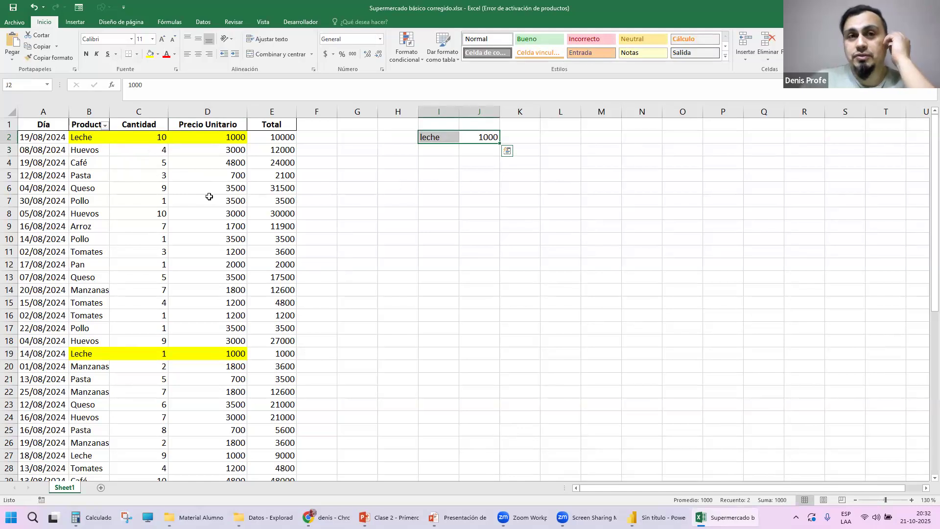
Clear the product and unit price note from I2:J2 beside the sales table.
click(443, 164)
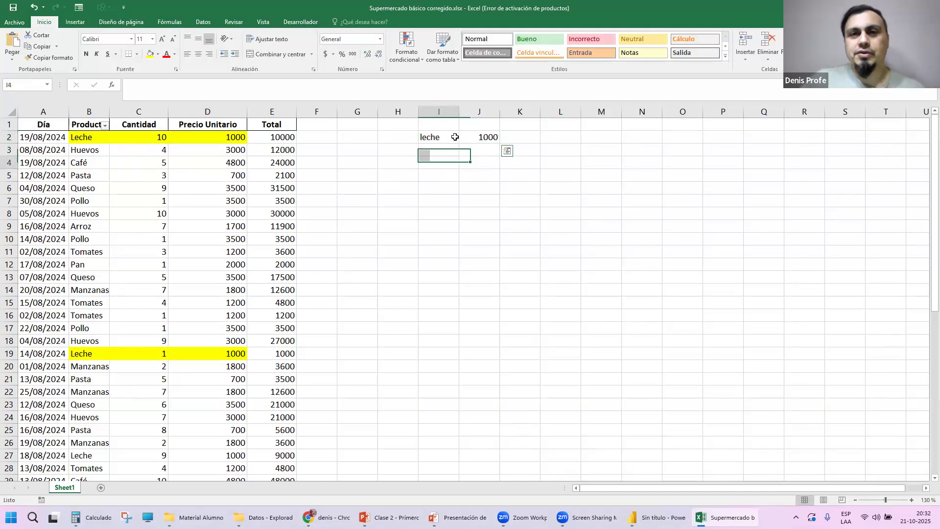
drag(431, 137, 490, 133)
key(Delete)
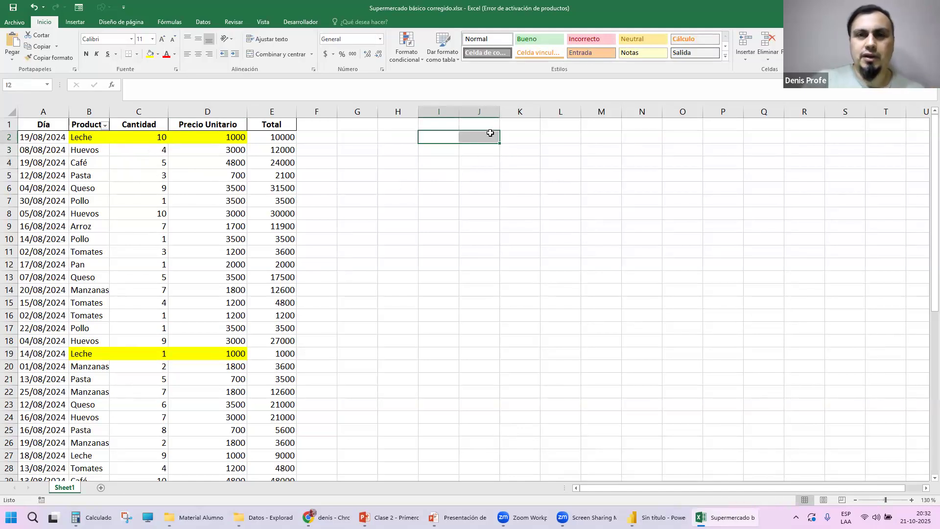
click(504, 191)
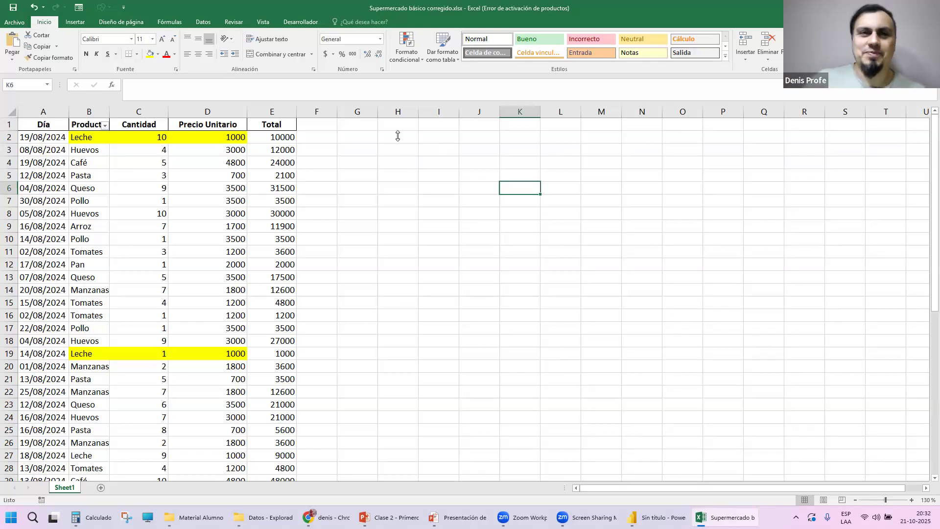
Examine the Total column against the quantity and unit price of the first record in C2:D2.
click(272, 112)
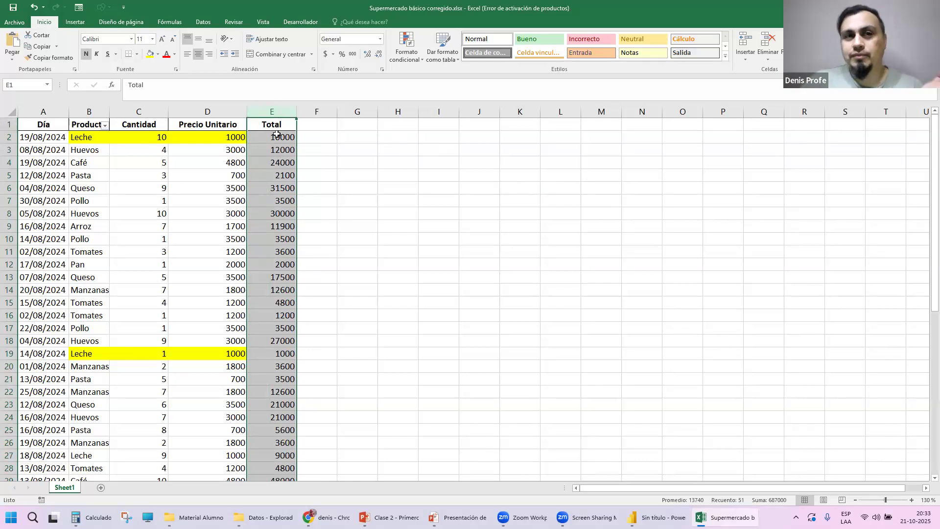
drag(160, 133, 204, 136)
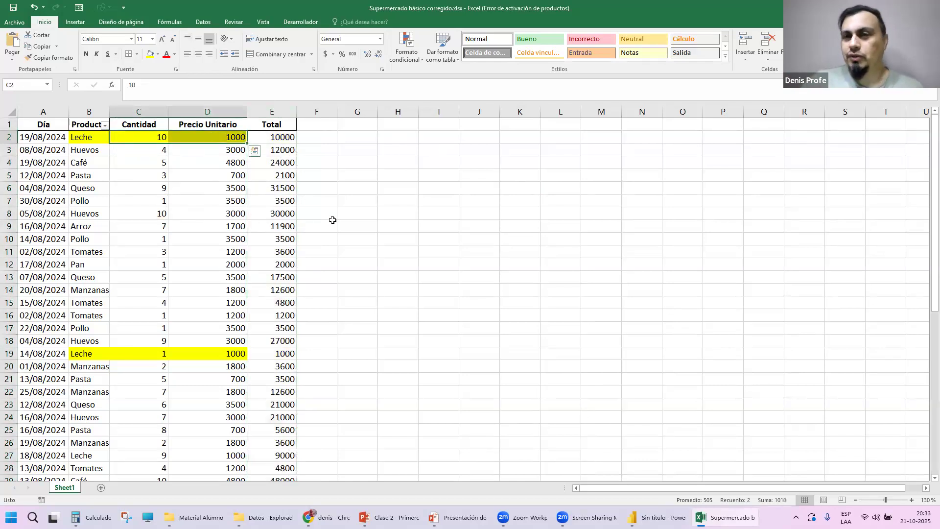
click(329, 173)
click(284, 112)
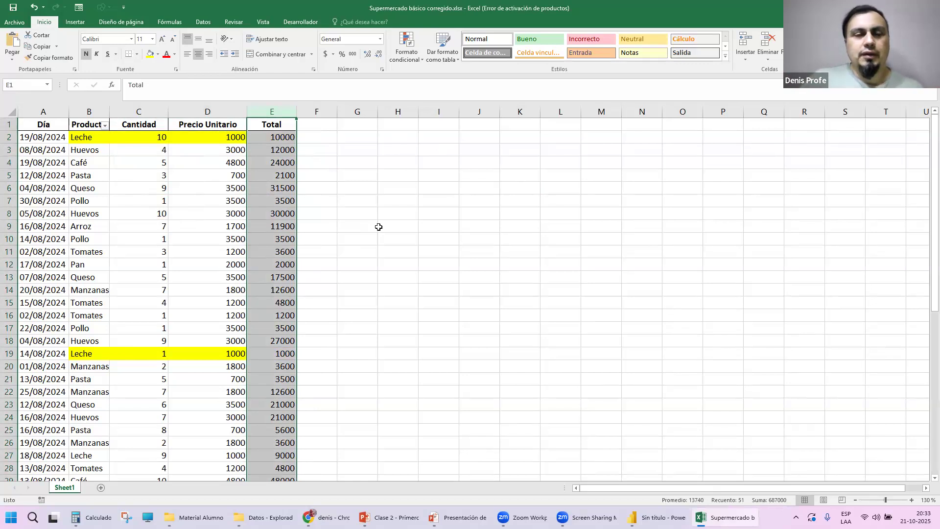
click(379, 229)
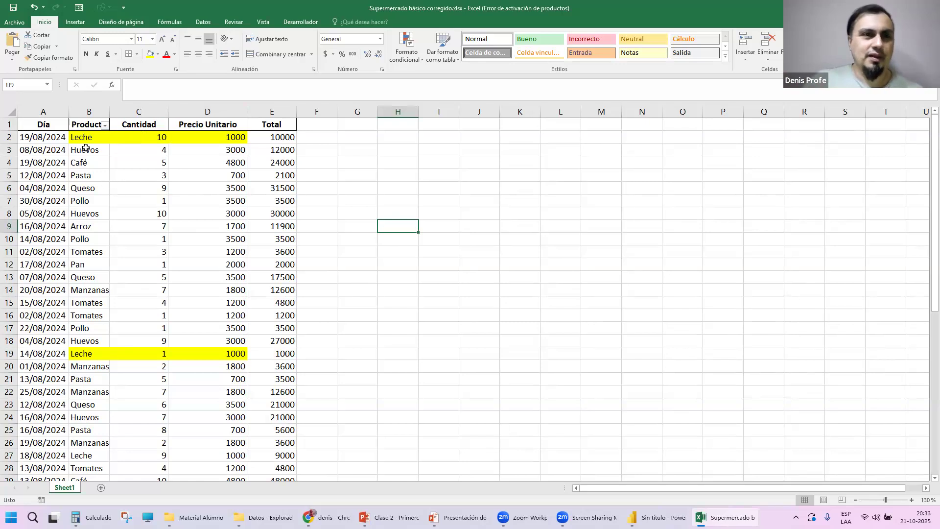
Remove the yellow fill from the Leche cells in B2:D2 and B19:D19.
drag(90, 137, 186, 141)
drag(81, 354, 221, 356)
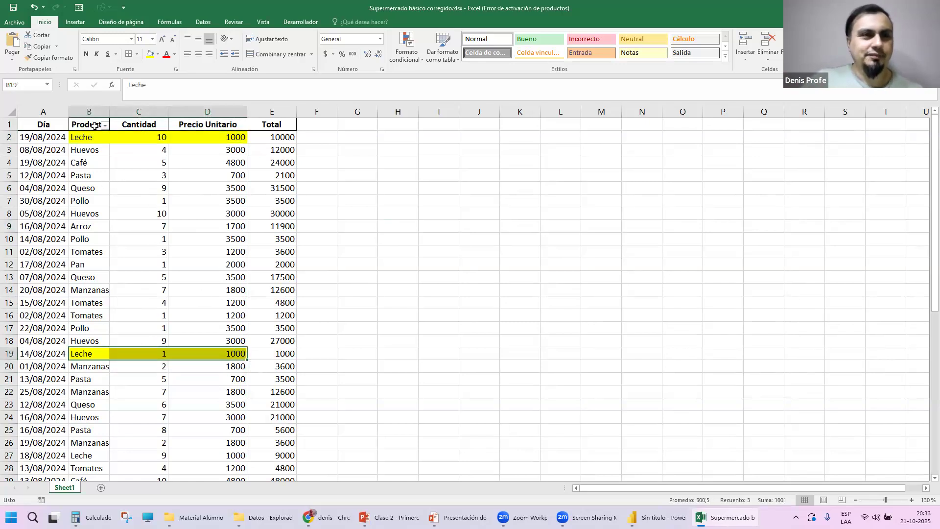
ctrl+drag(91, 141, 206, 139)
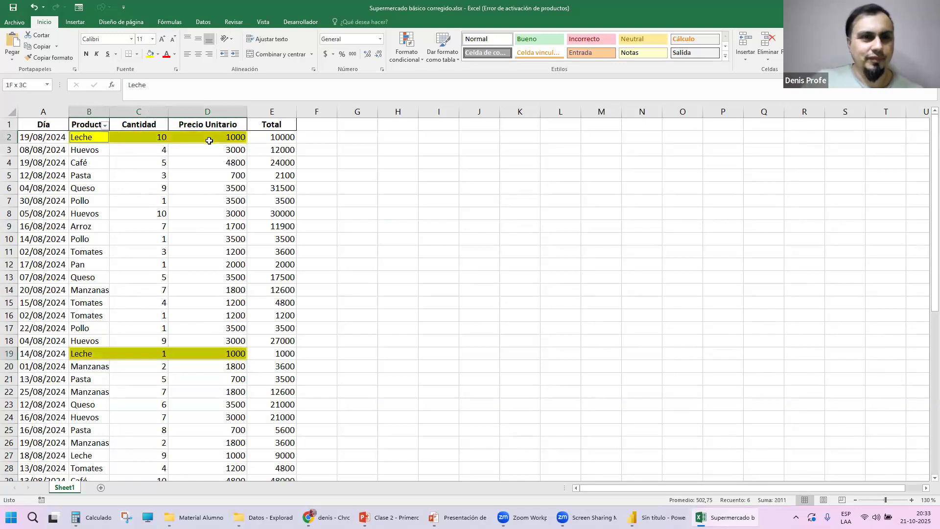
click(157, 54)
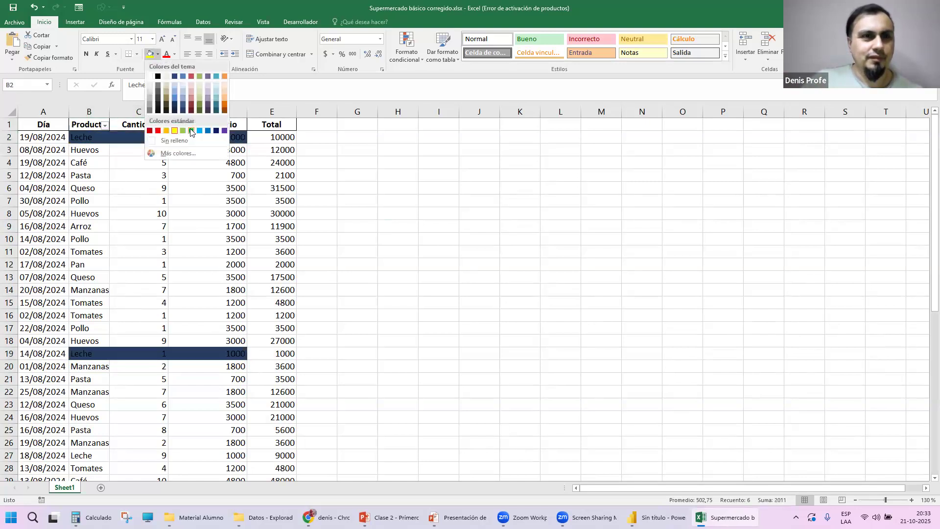
click(345, 175)
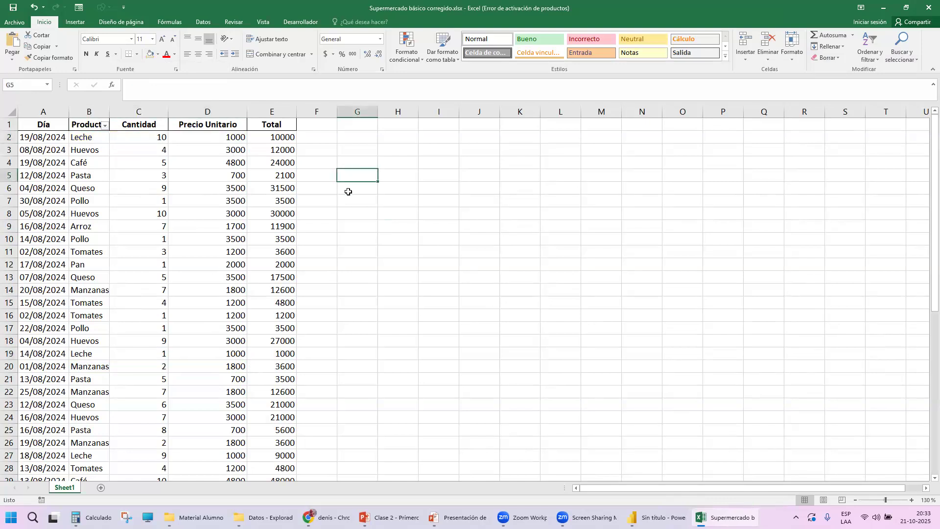
Review the sales records and the column headers from Día to Total in A1:E1.
scroll(348, 191, down, 5)
scroll(348, 192, up, 5)
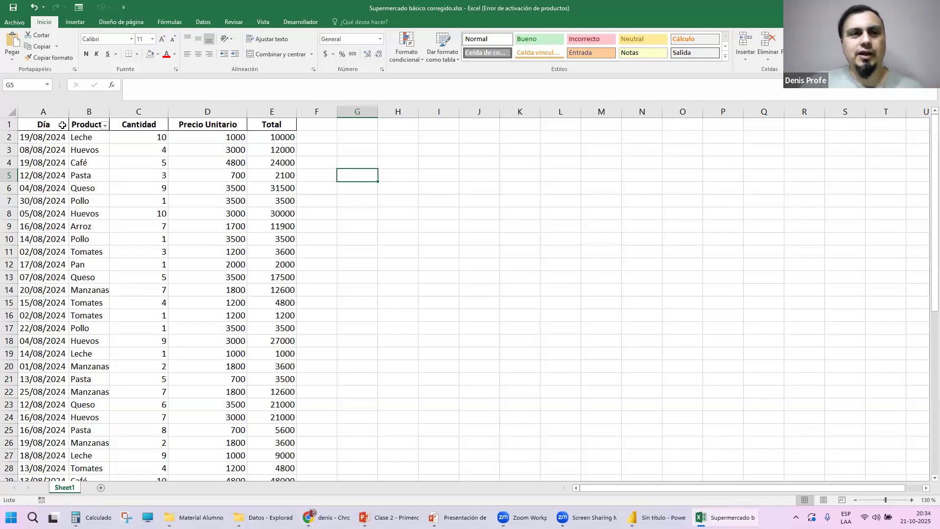
drag(62, 125, 270, 117)
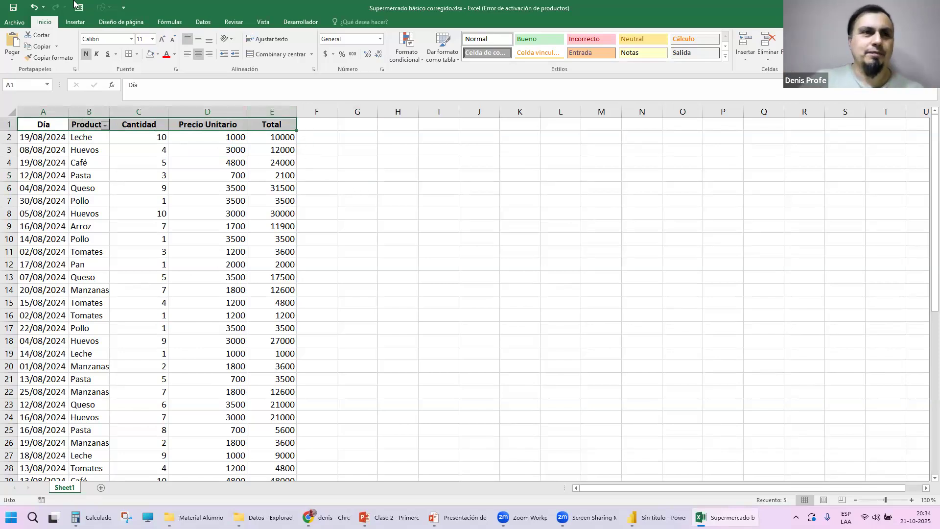
Switch to the untitled report already open in Power BI Desktop.
key(alt)
key(super+Tab)
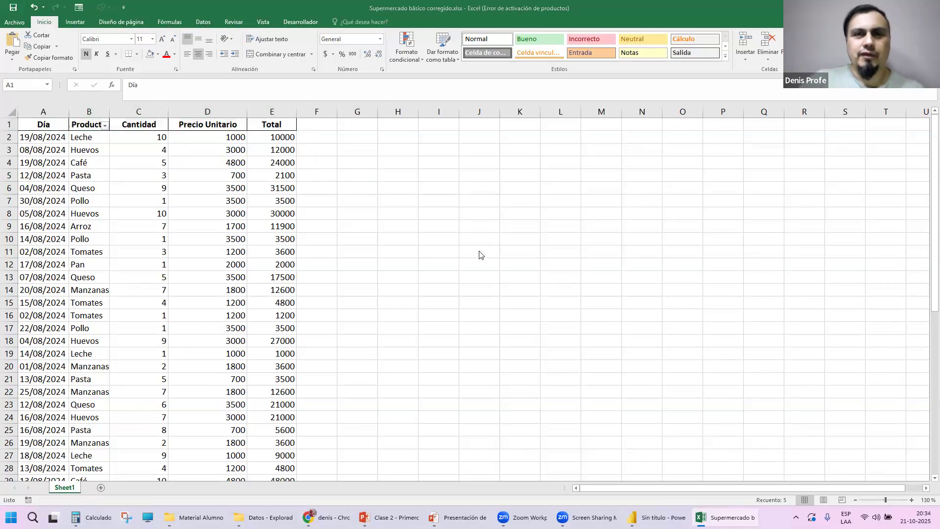
key(Right)
key(Right)
key(Right)
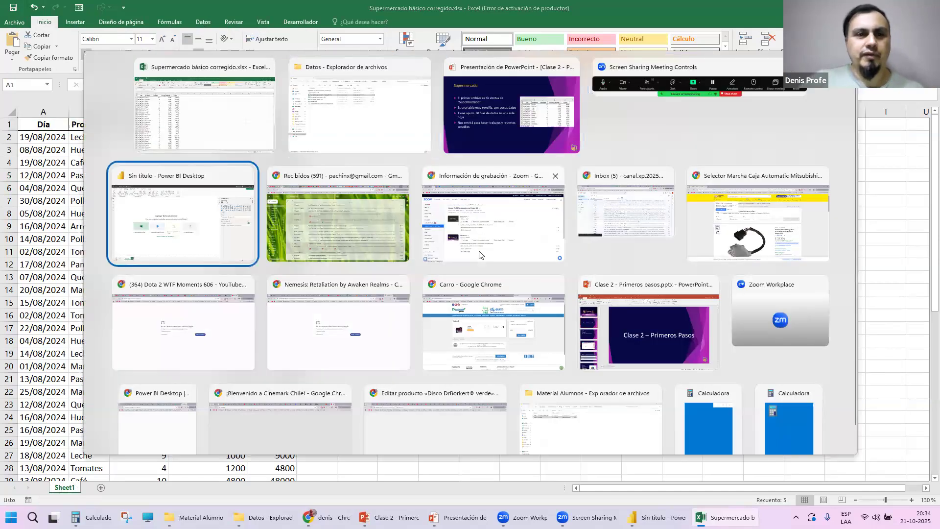
key(Return)
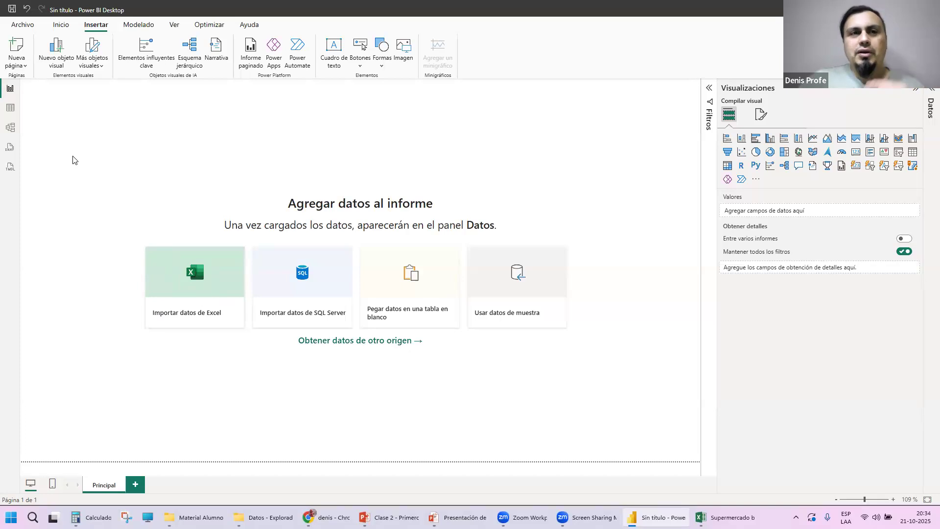
Look through the common data sources and try to import data from Excel into the empty report.
click(63, 25)
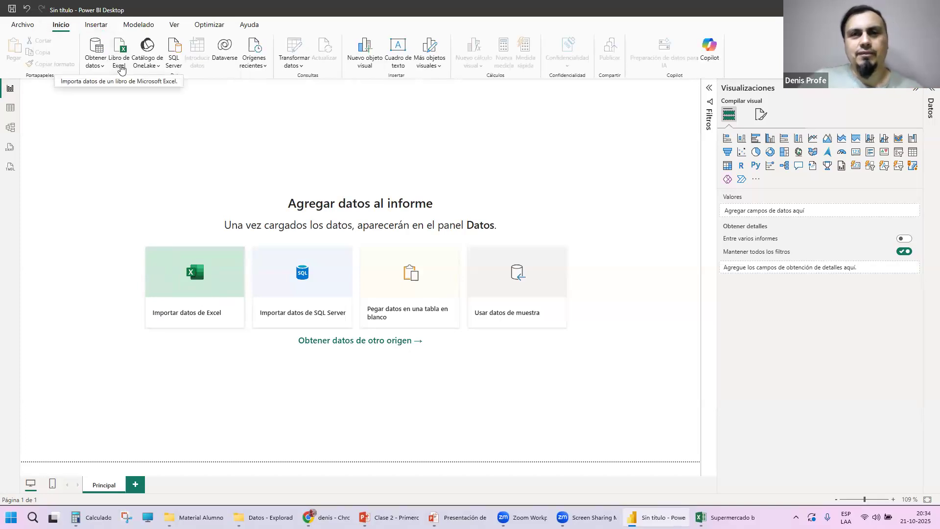
click(102, 69)
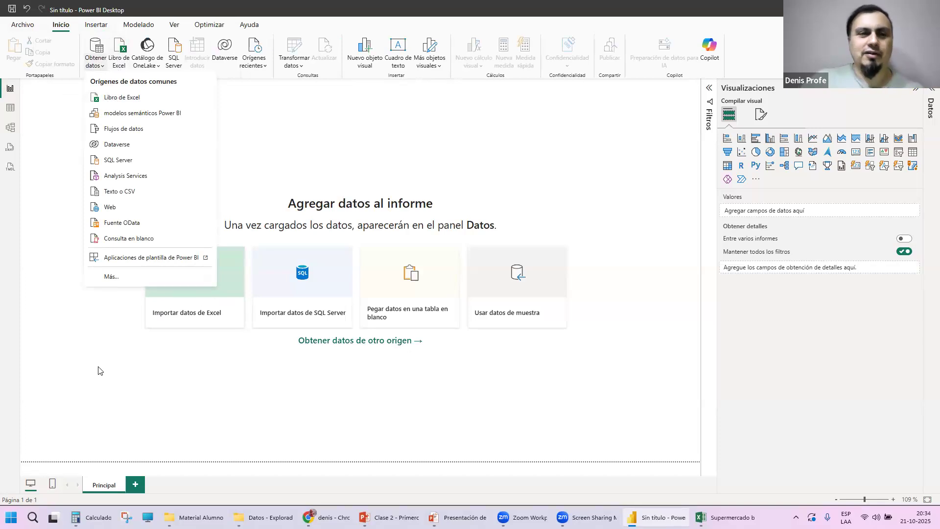
click(121, 346)
click(190, 310)
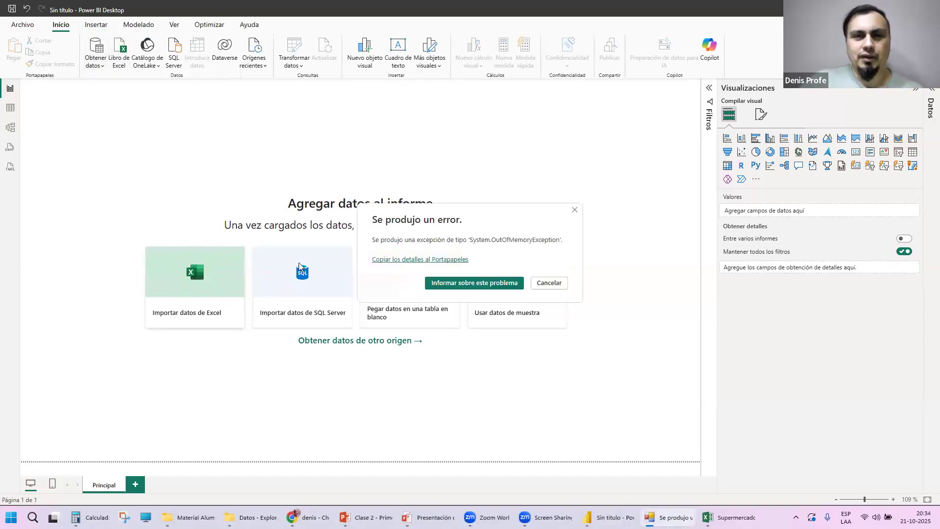
click(549, 284)
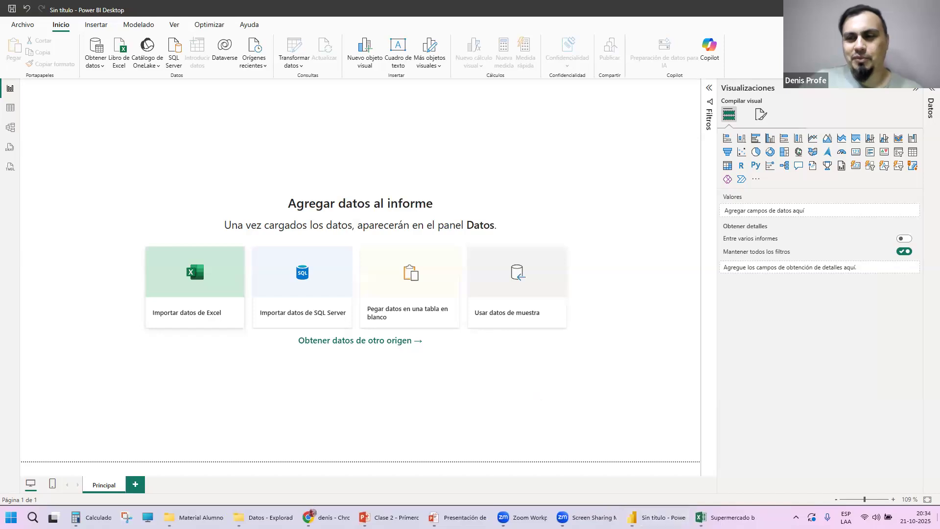
Restart Power BI Desktop and start a blank report.
right_click(915, 517)
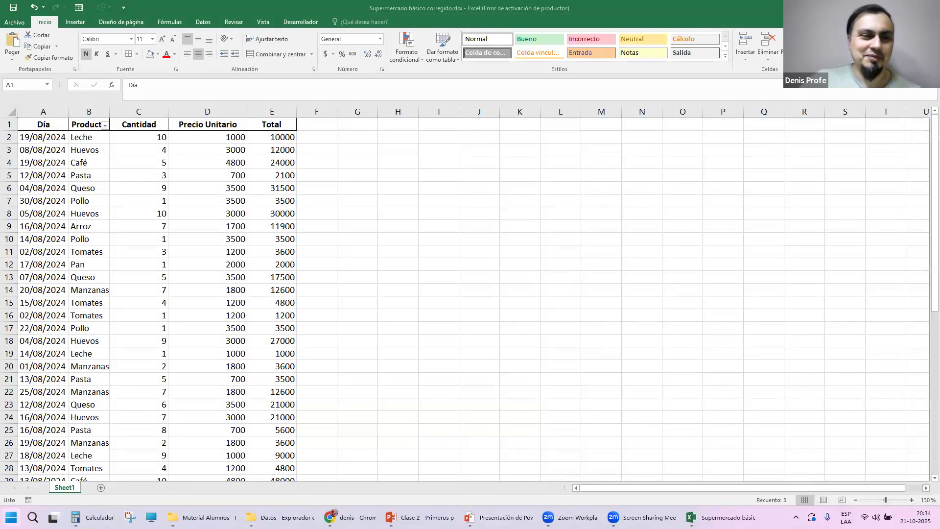
click(11, 517)
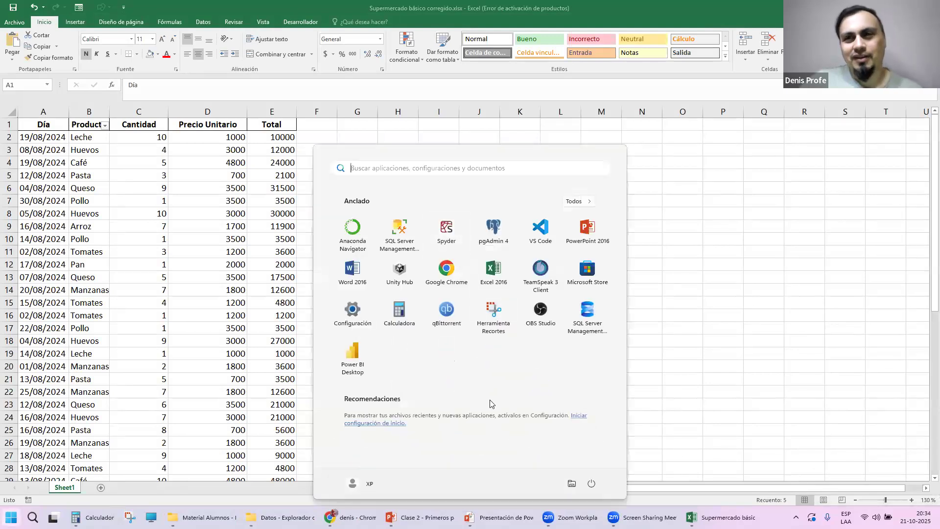
click(362, 364)
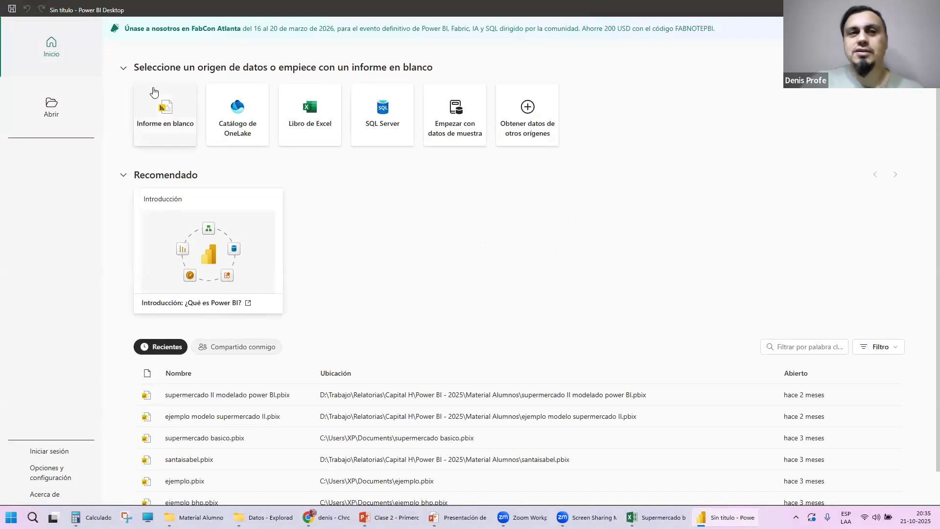
click(171, 141)
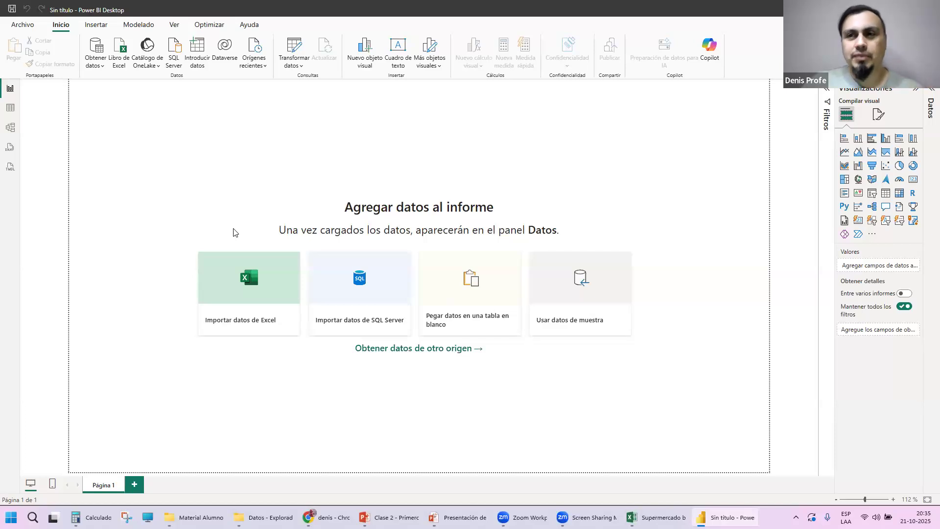
Start an Excel data import and browse to the Datos folder inside Capital H > Power BI - 2025v2 > Material.
click(233, 262)
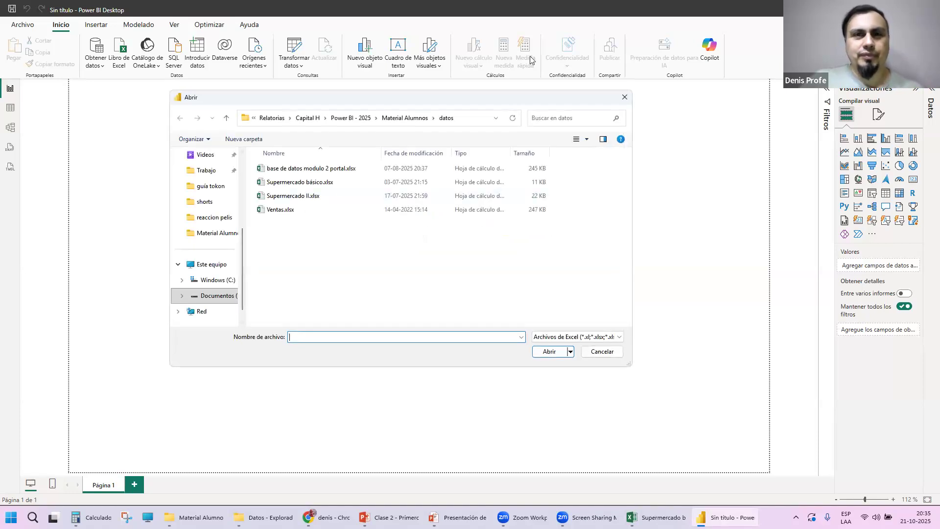
click(464, 378)
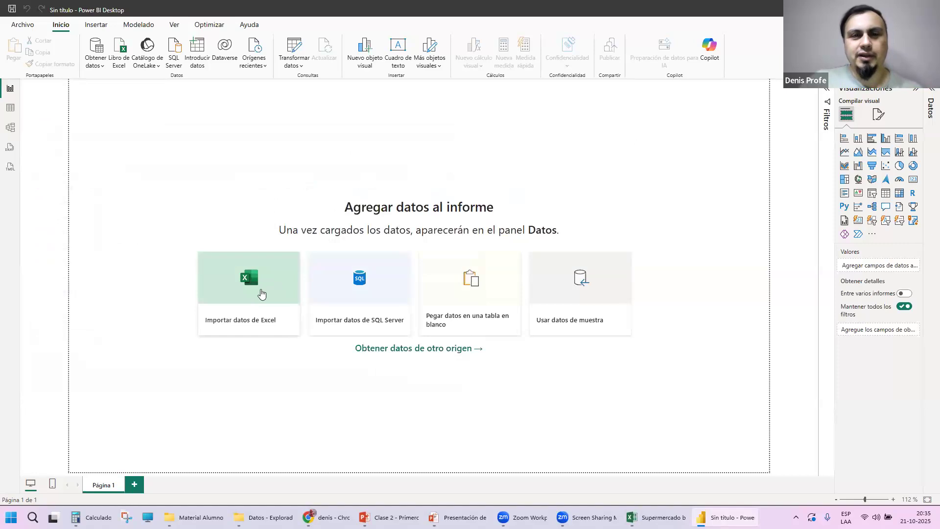
click(258, 285)
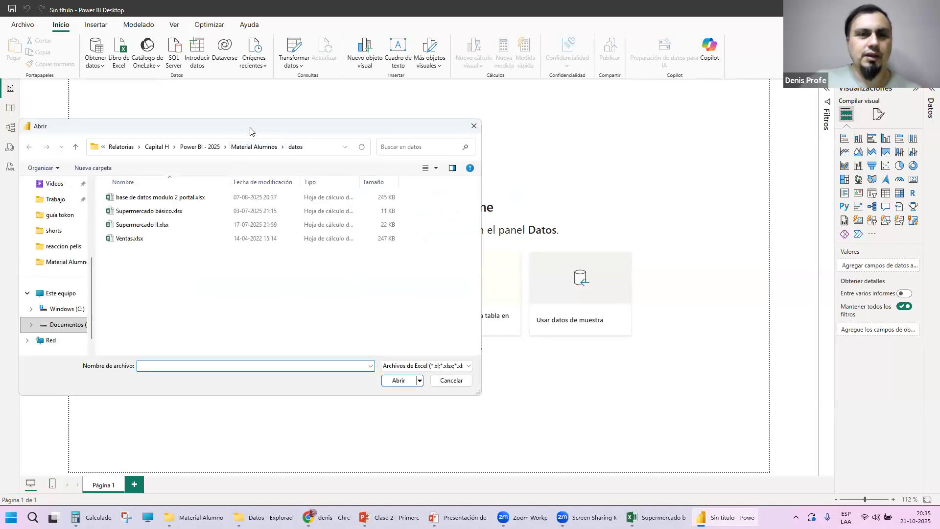
drag(250, 132, 330, 121)
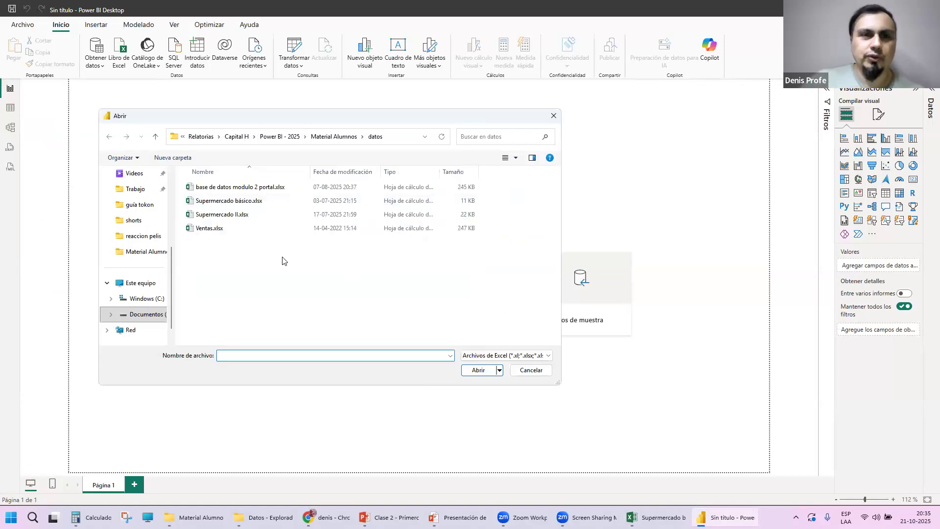
click(282, 140)
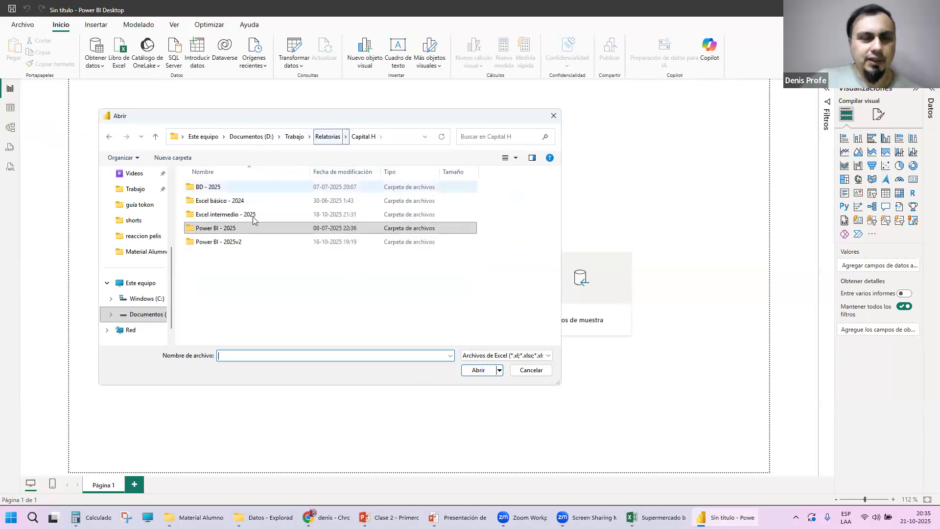
double_click(236, 243)
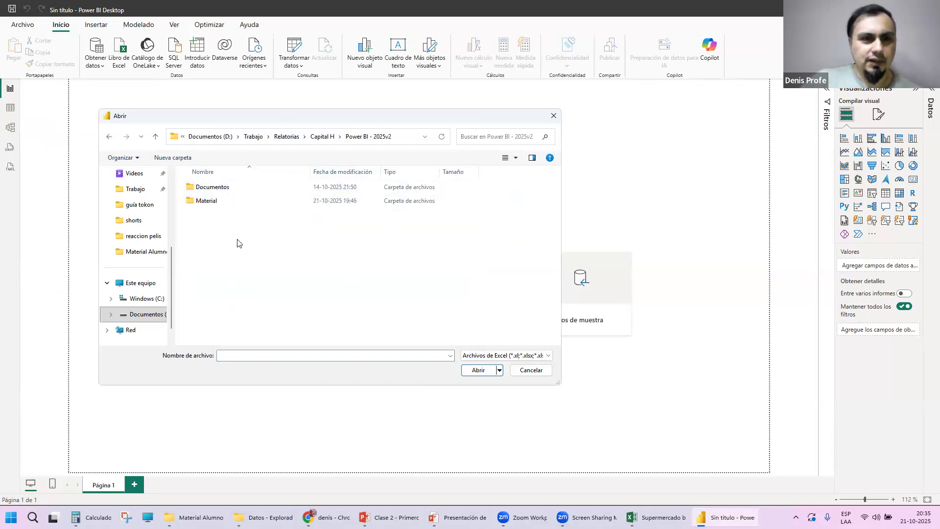
double_click(217, 203)
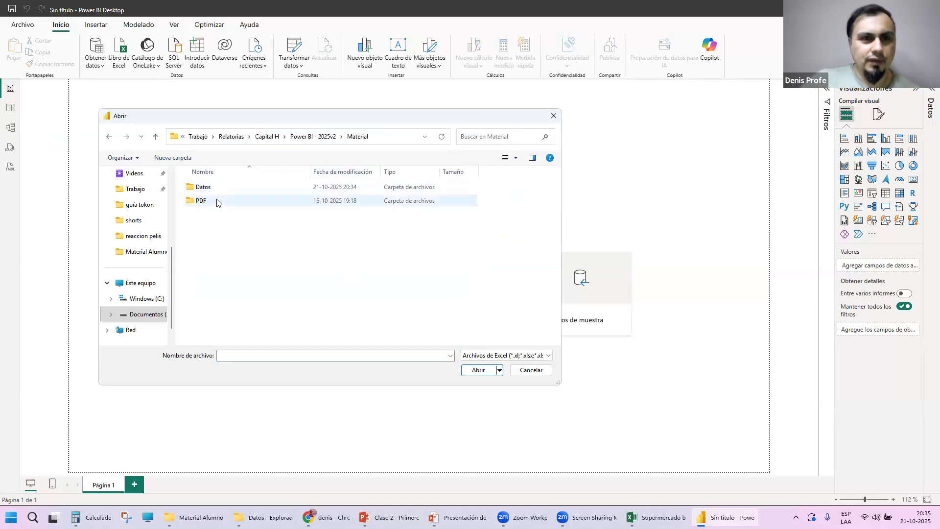
double_click(220, 190)
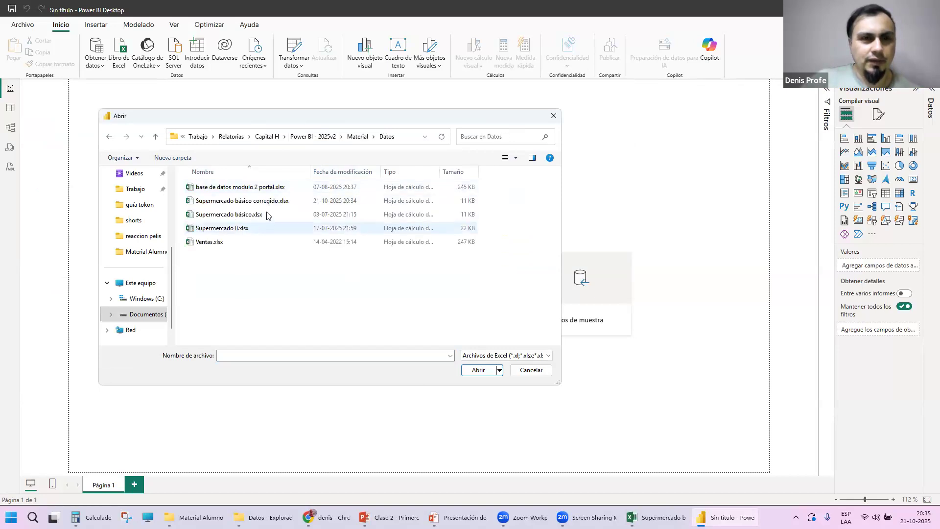
Open Supermercado básico corregido.xlsx as the data source and select Sheet1 for import.
click(282, 201)
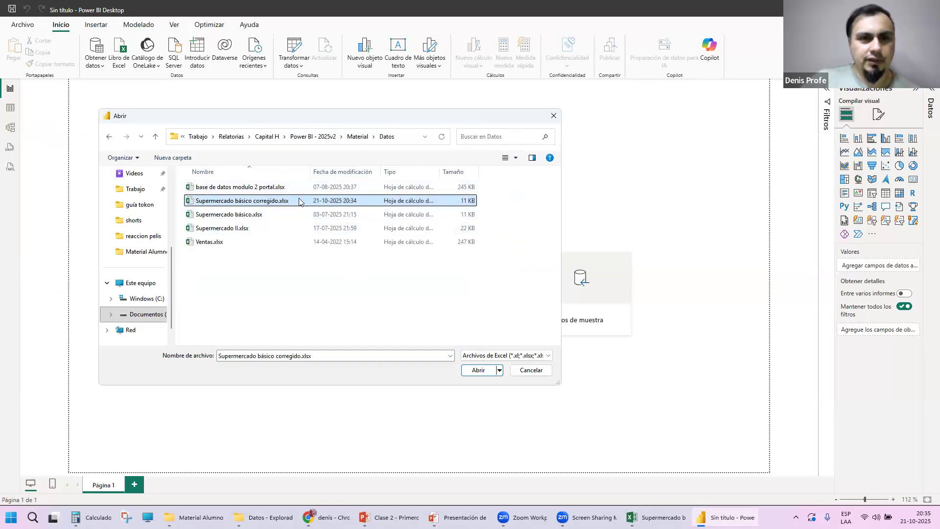
click(478, 371)
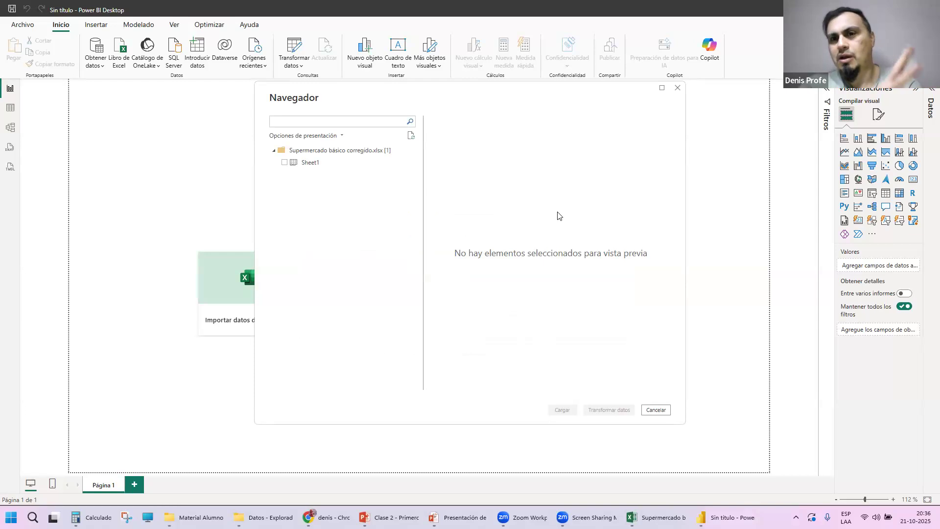
click(284, 162)
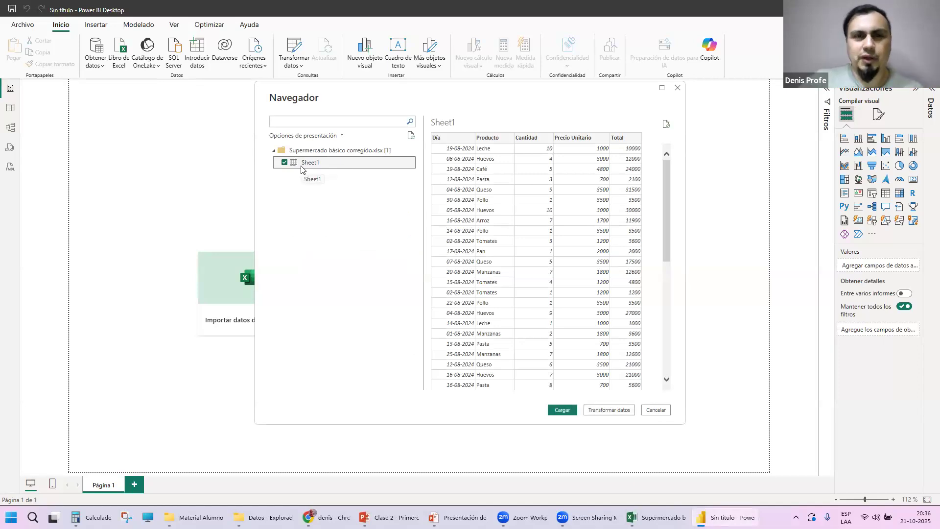
Compare the Sheet1 preview with the source worksheet in Excel, and load Sheet1 into the Power BI report.
key(alt+Tab)
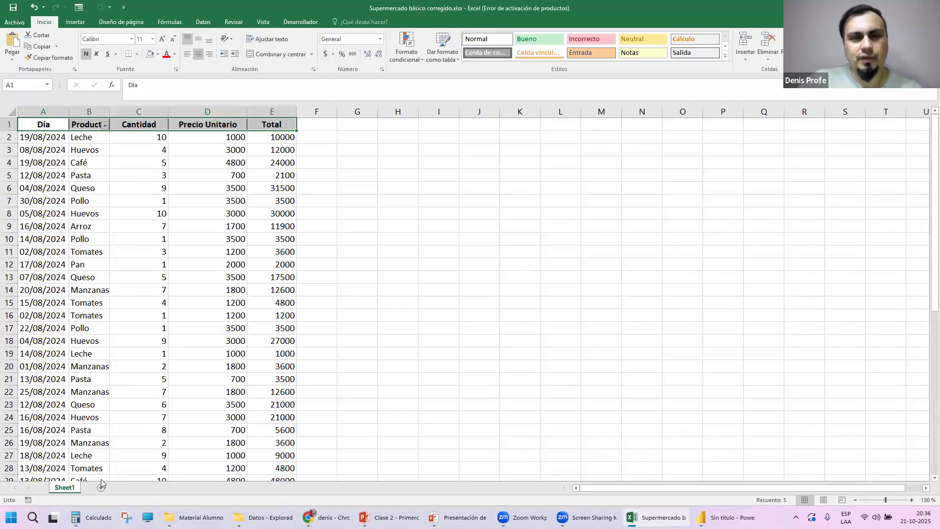
key(alt+Tab)
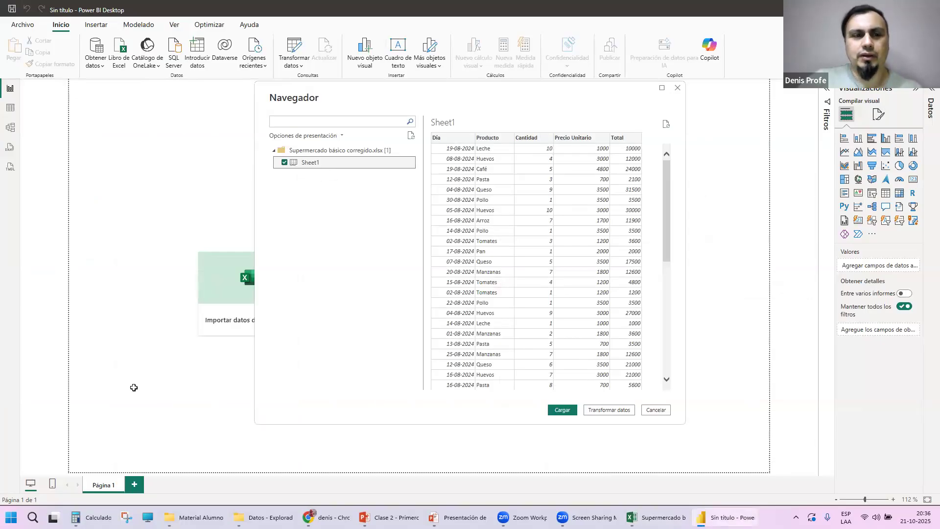
key(alt+Tab)
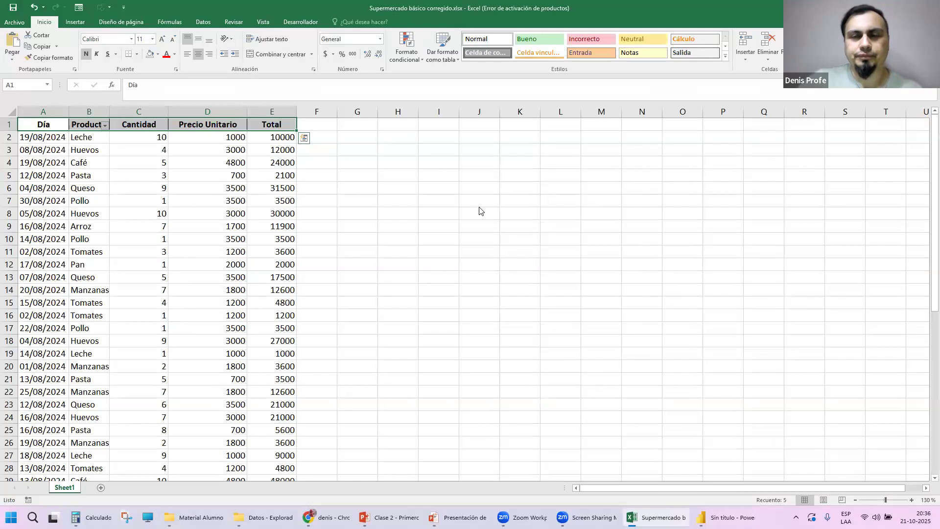
key(alt+Tab)
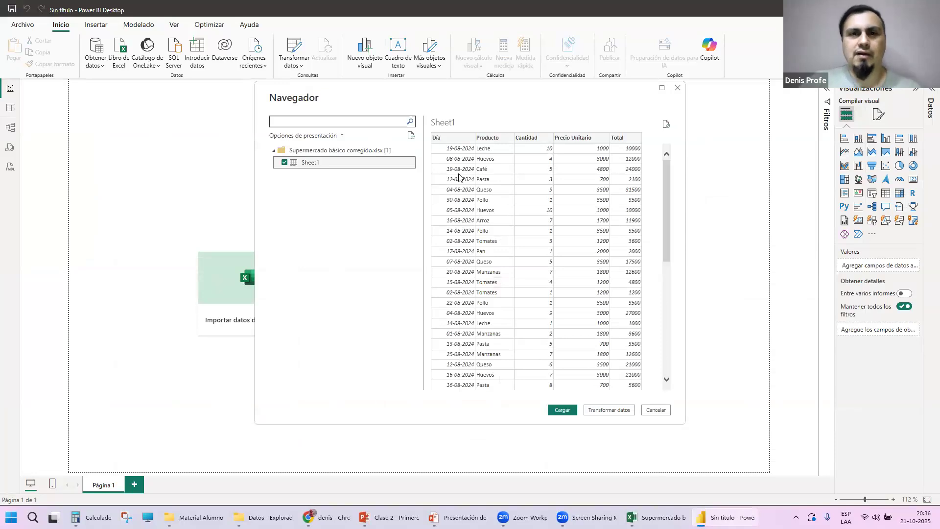
key(alt+Tab)
key(alt+Tab)
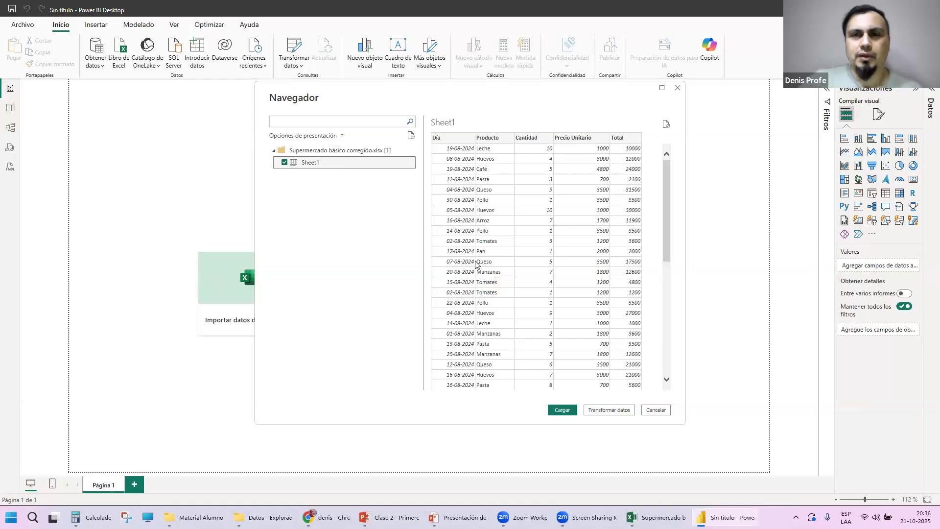
drag(664, 170, 674, 101)
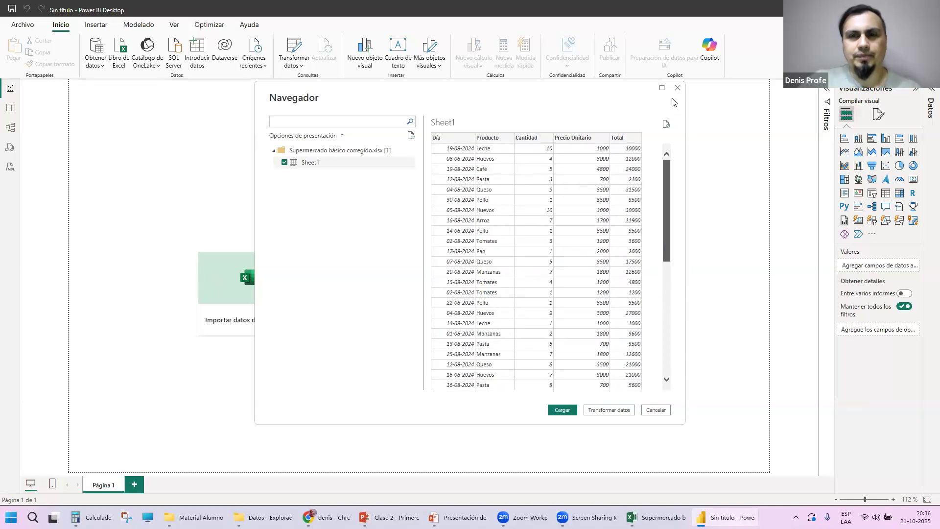
click(562, 410)
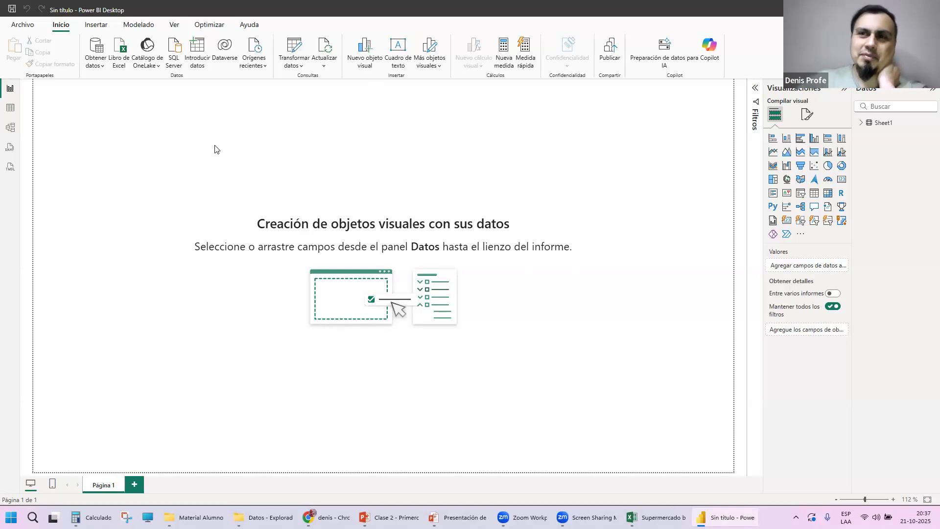
Look through the rows of the loaded Sheet1 in the table view, from the first record to the last.
click(10, 108)
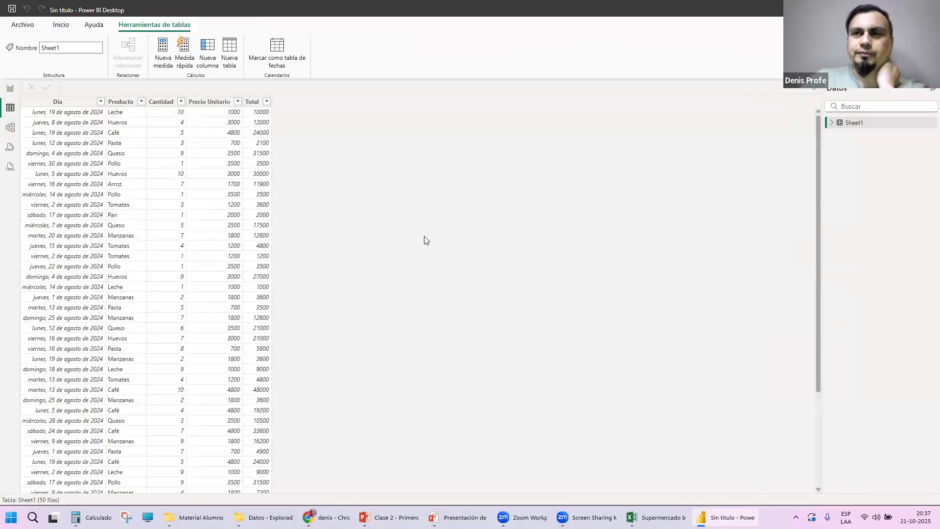
scroll(218, 207, down, 5)
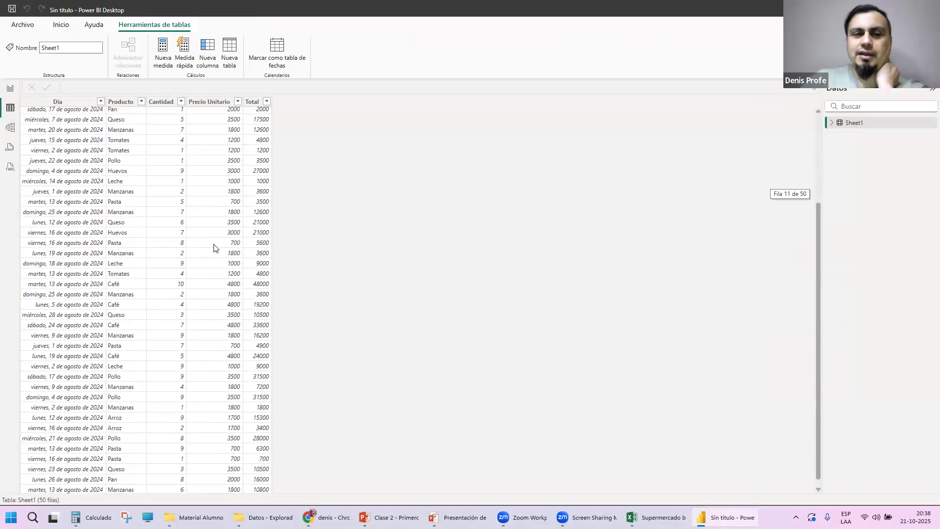
scroll(222, 167, up, 5)
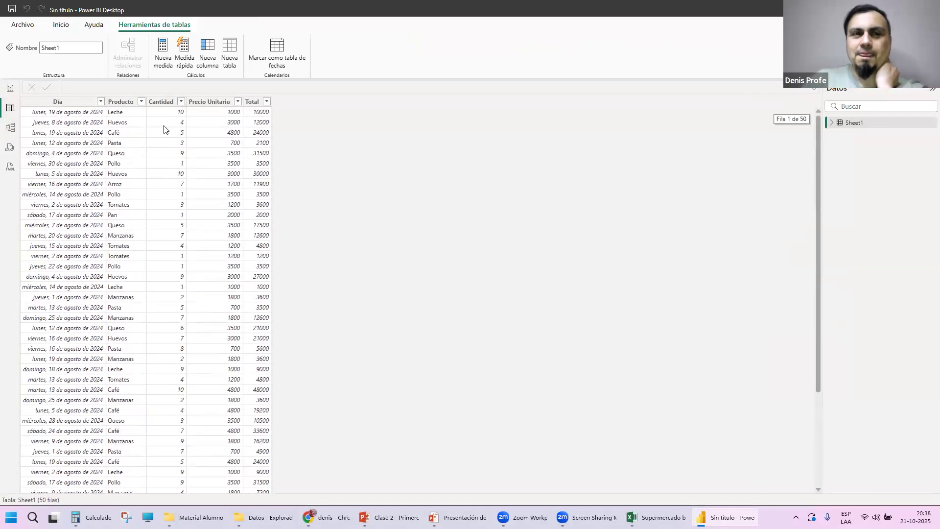
scroll(227, 303, down, 4)
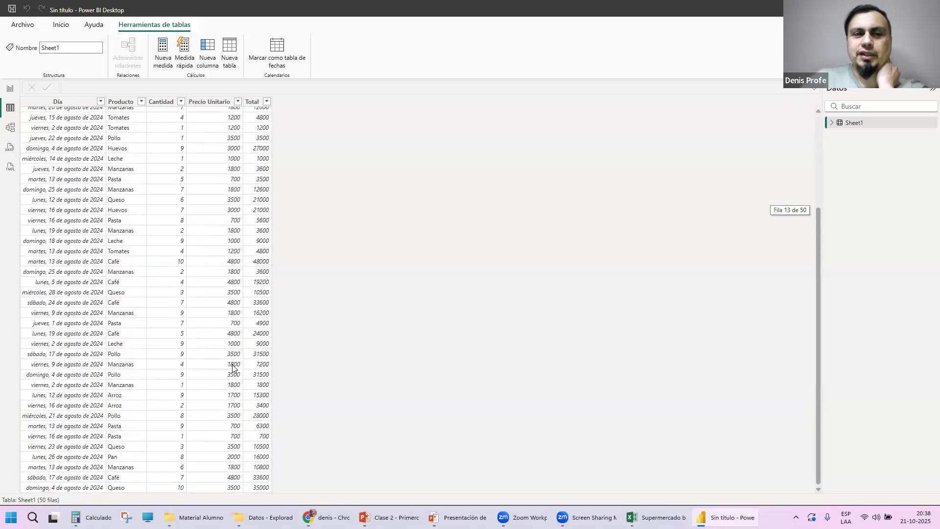
scroll(234, 367, up, 4)
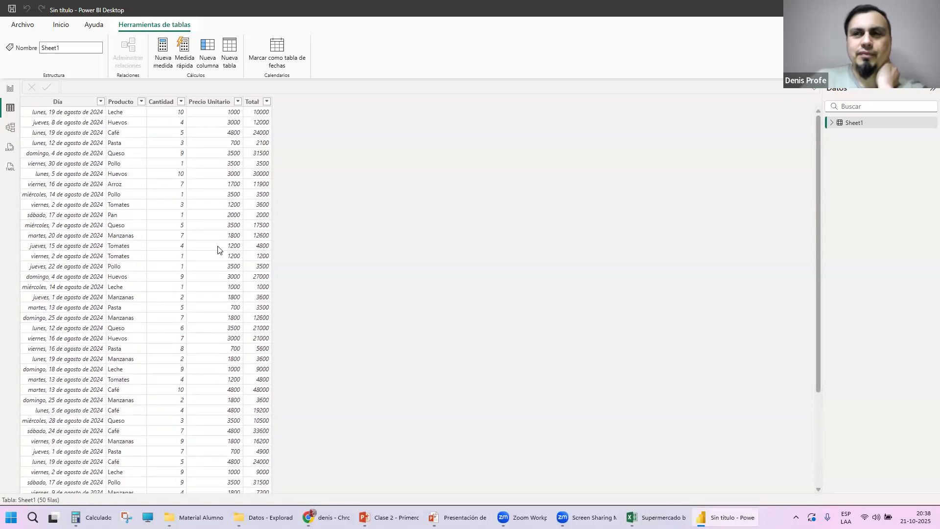
scroll(219, 250, down, 3)
scroll(219, 250, up, 3)
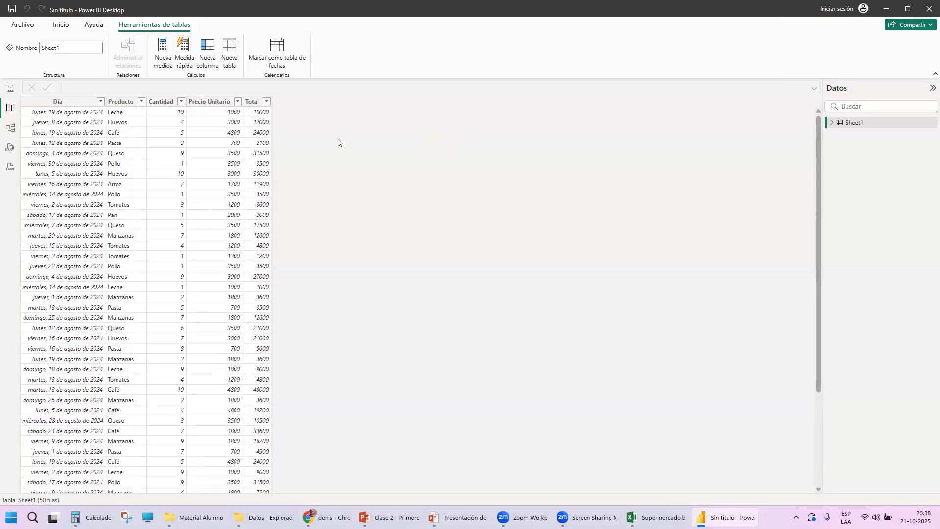
Compare the report view with the table view, ending on the blank report page.
click(10, 88)
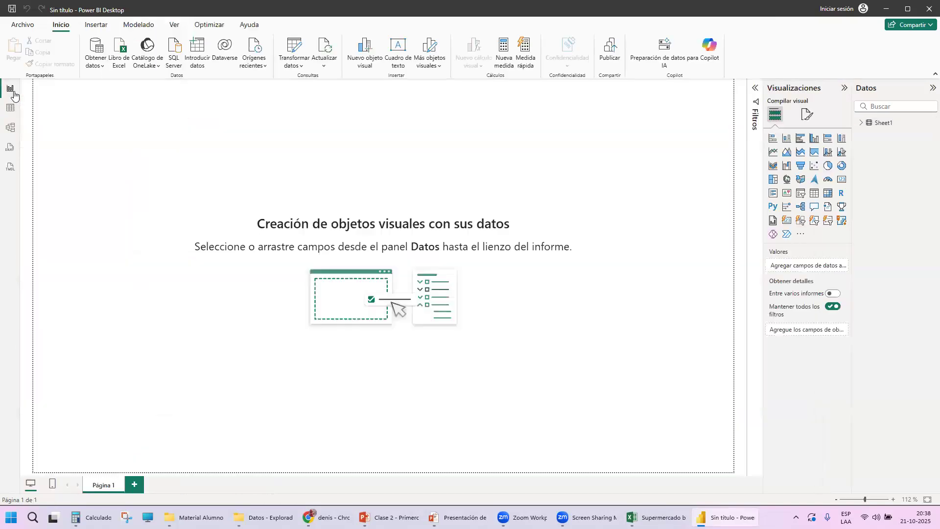
click(12, 109)
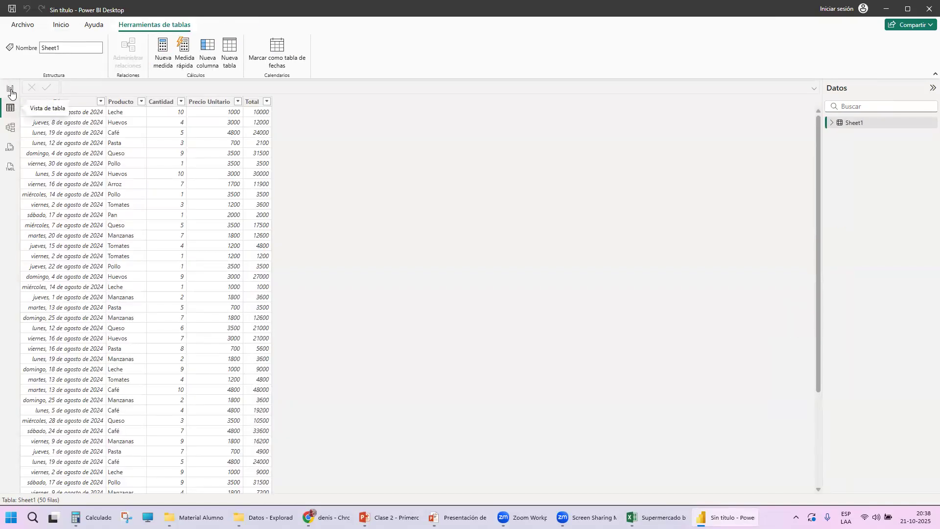
click(10, 88)
click(12, 109)
click(10, 88)
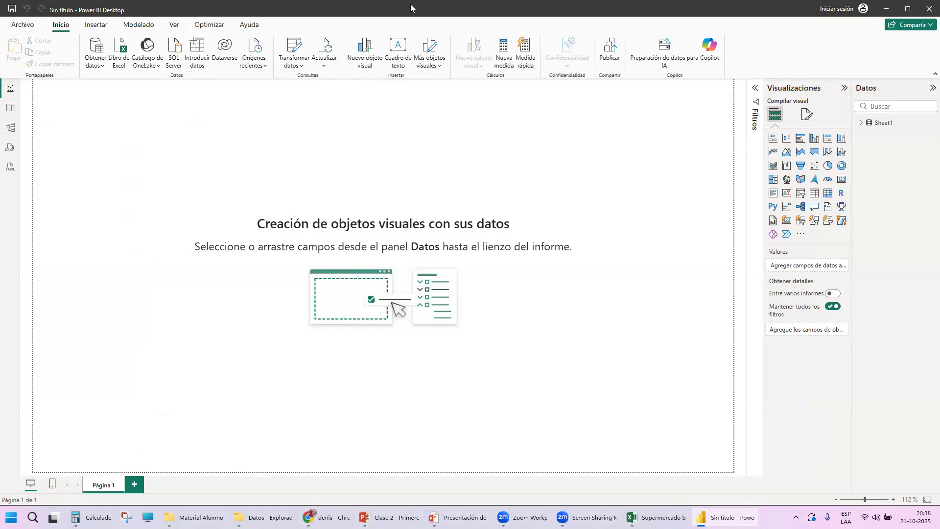
Delete the Sheet1 table from the model and confirm the removal.
right_click(885, 128)
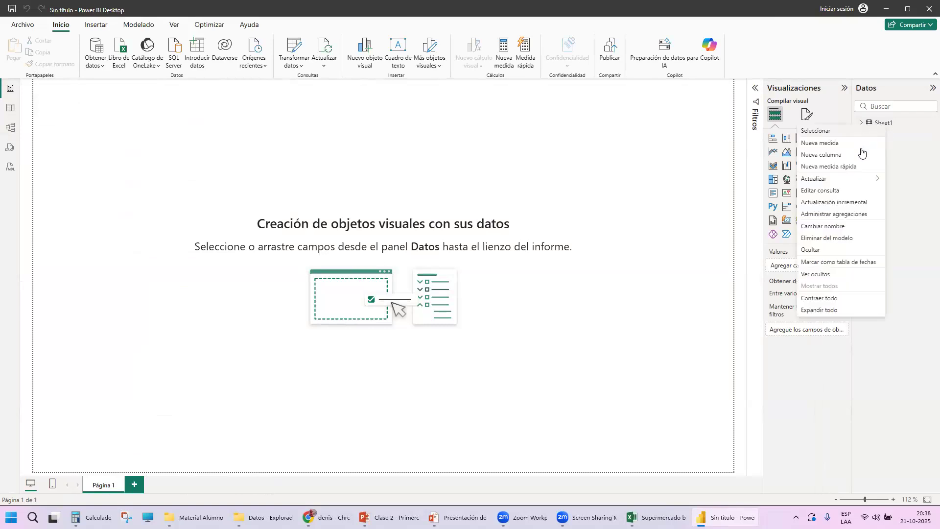
click(845, 238)
click(523, 279)
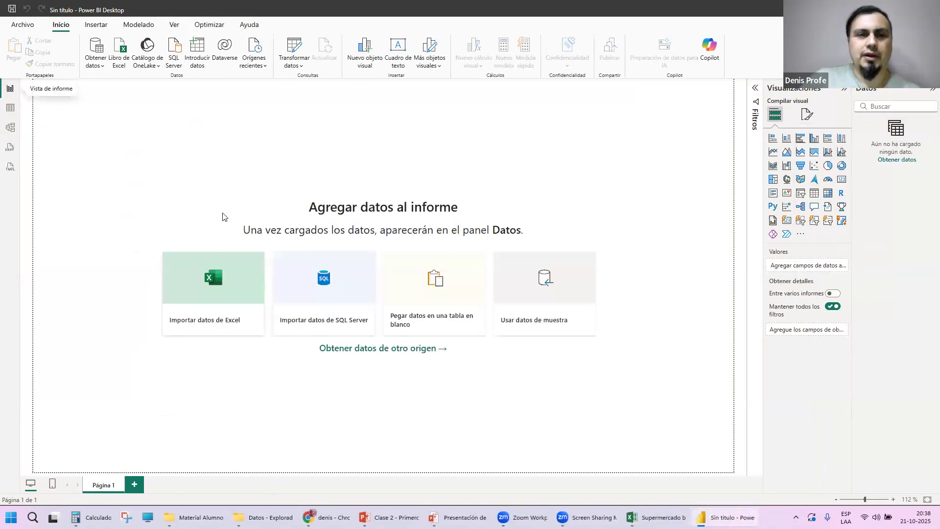
Import Sheet1 from Supermercado básico corregido.xlsx and load it into the empty report.
click(228, 277)
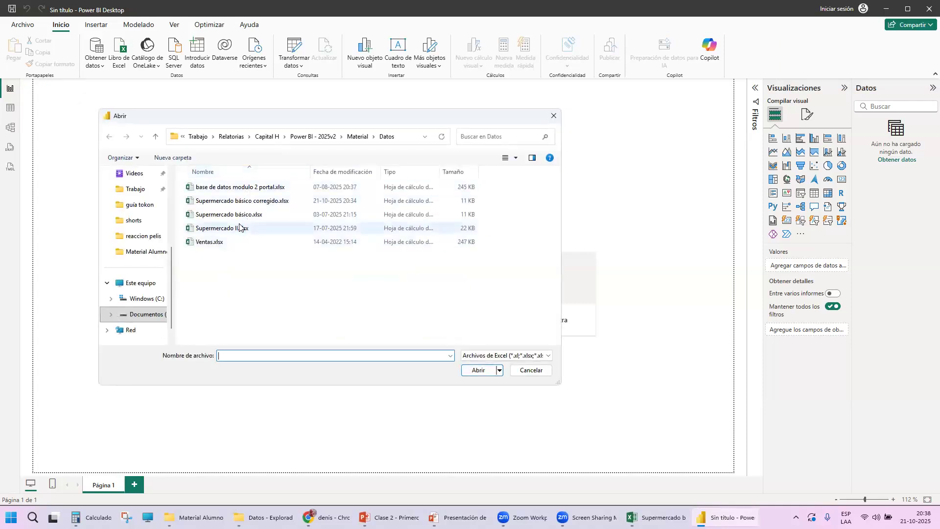
double_click(265, 201)
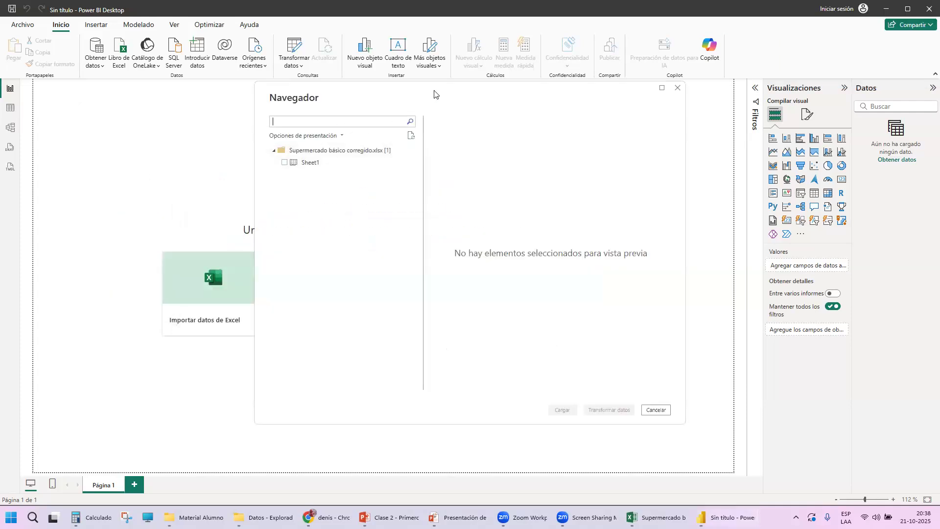
click(196, 172)
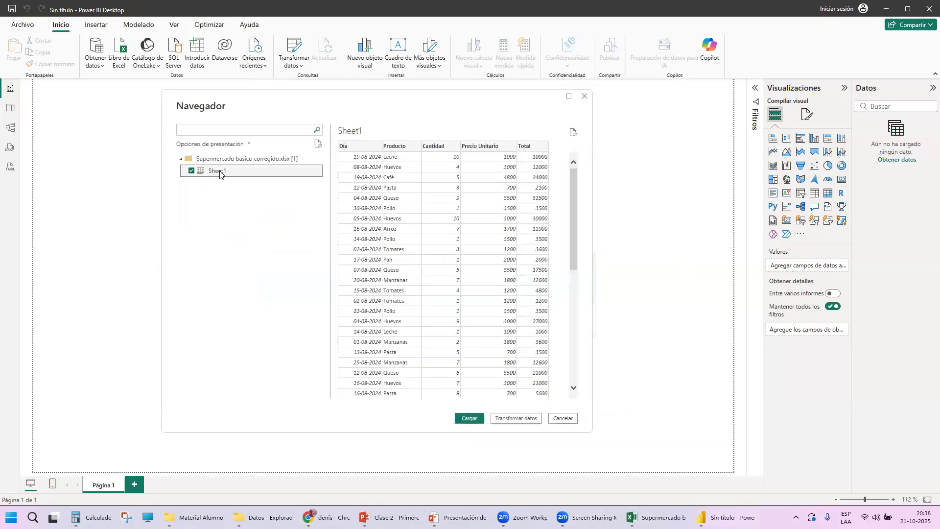
click(467, 419)
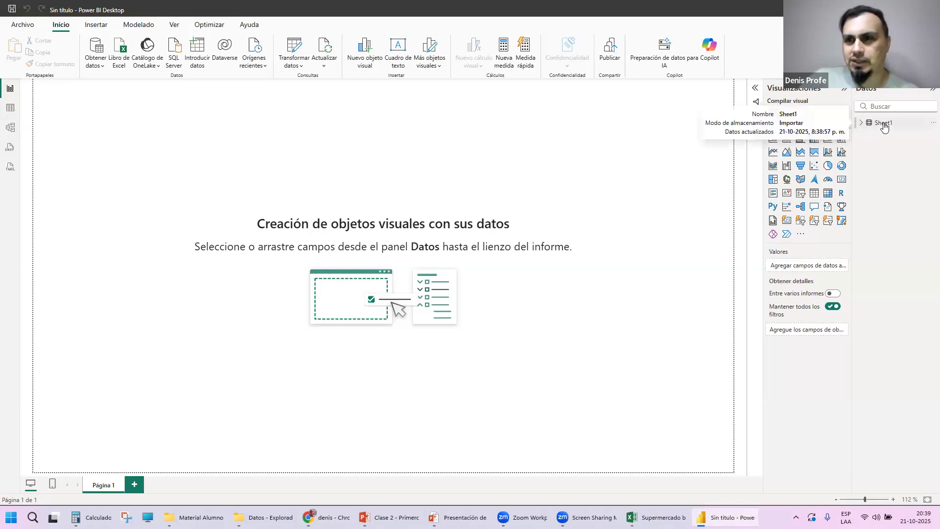
Expand the Sheet1 fields and compare the report view with the table view, ending on the report page.
click(861, 123)
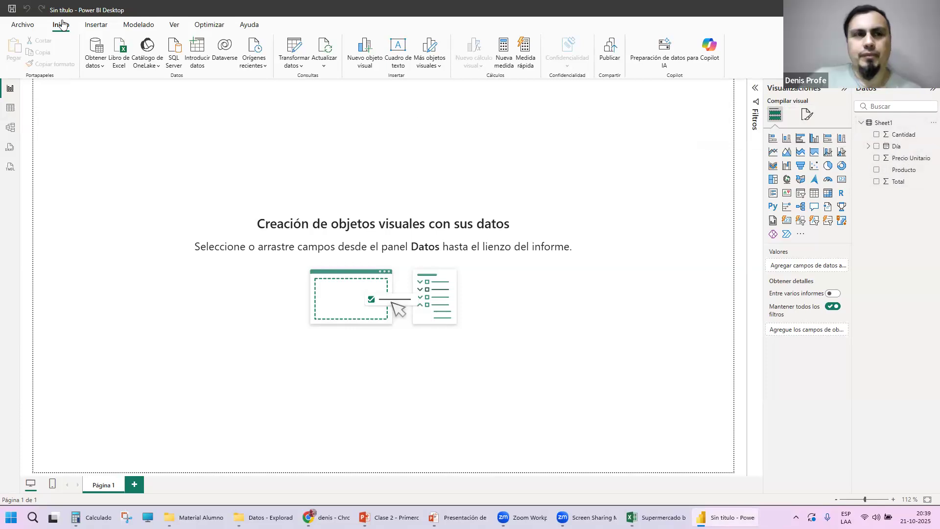
click(10, 112)
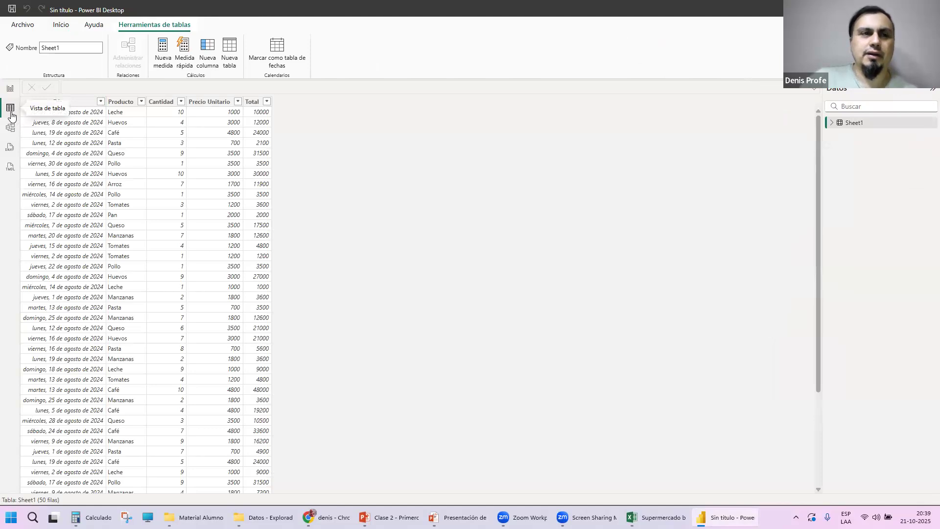
click(10, 89)
click(11, 110)
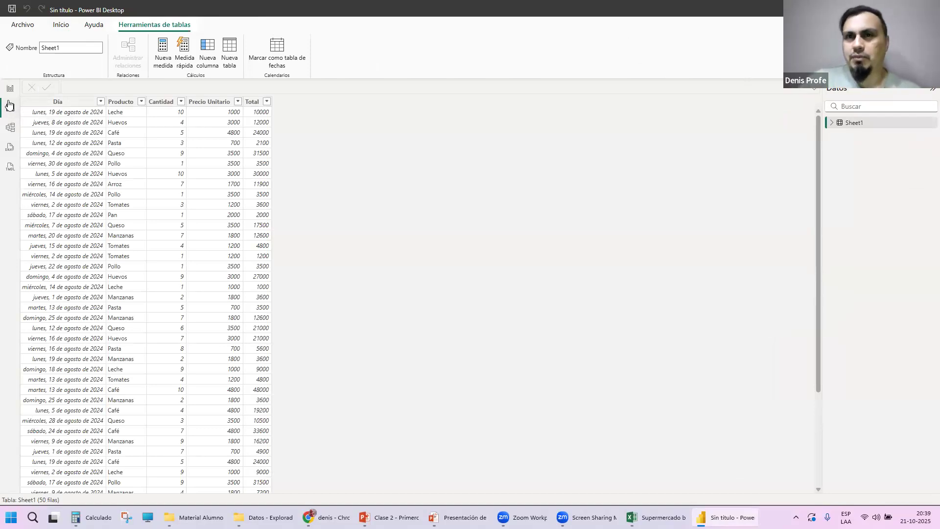
click(9, 93)
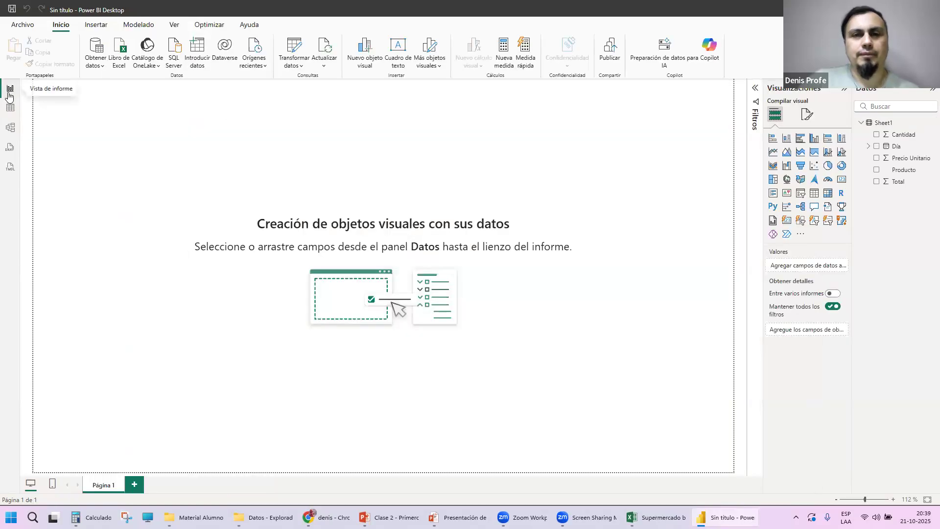
click(10, 107)
click(10, 89)
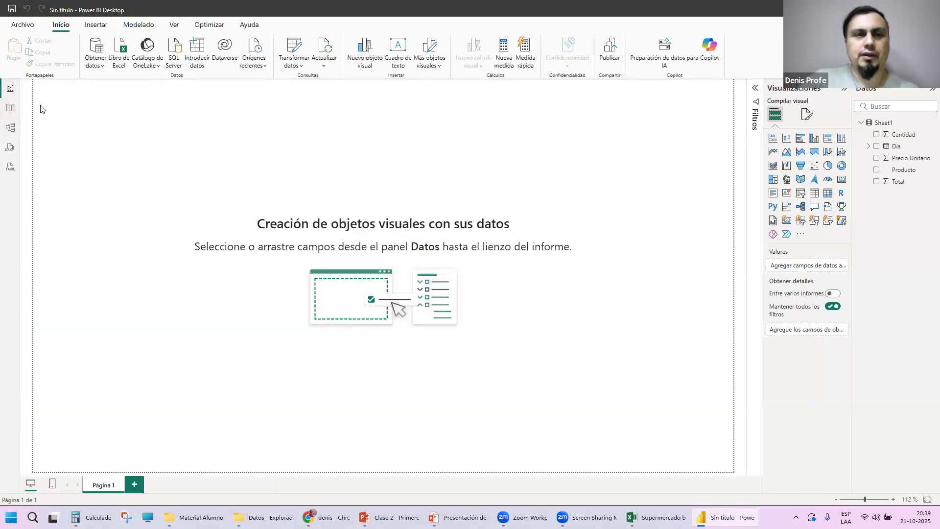
click(10, 108)
click(8, 93)
click(10, 108)
click(10, 89)
click(9, 107)
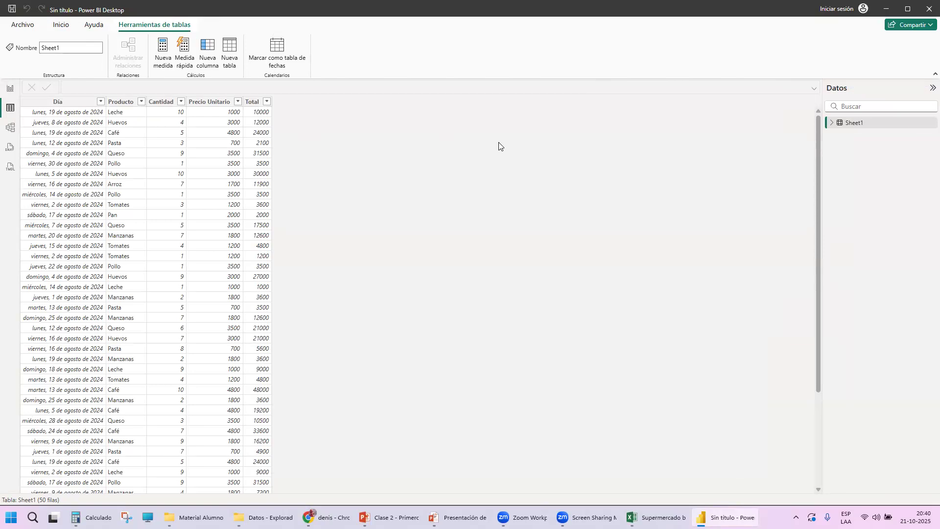
click(10, 89)
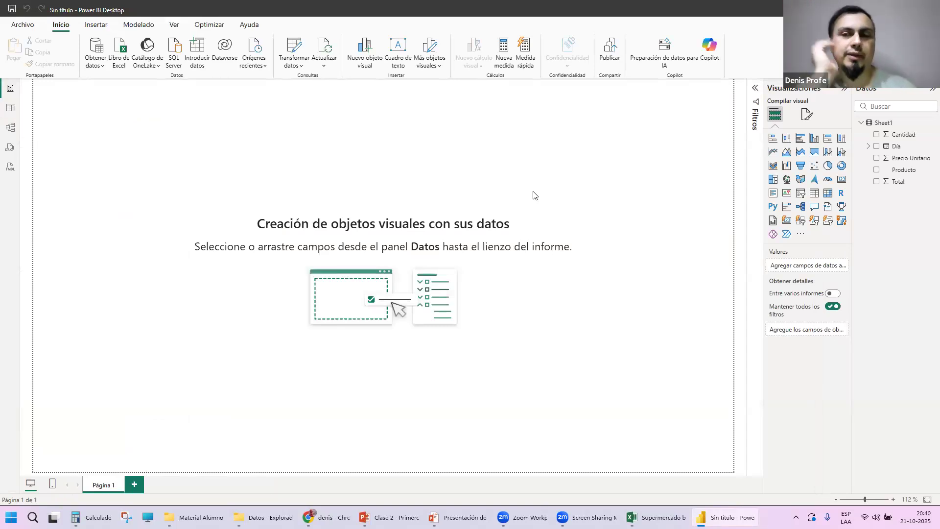
Show Sheet1 in the table view, select its Cantidad column and bring up the general data commands, including refresh.
click(11, 109)
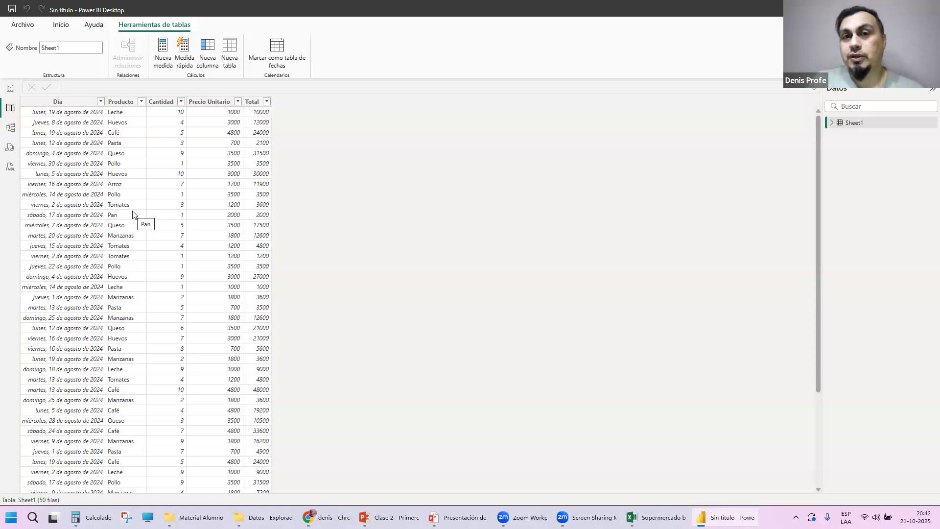
click(174, 114)
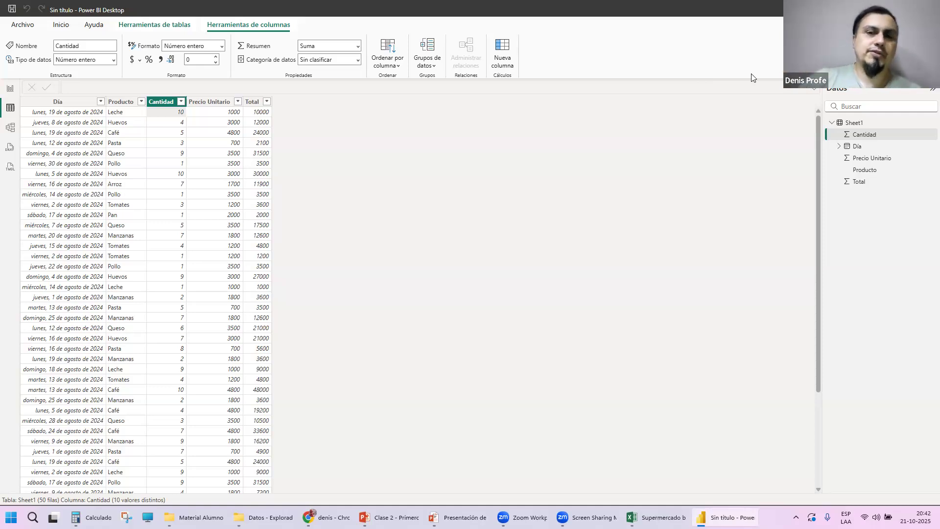
click(63, 27)
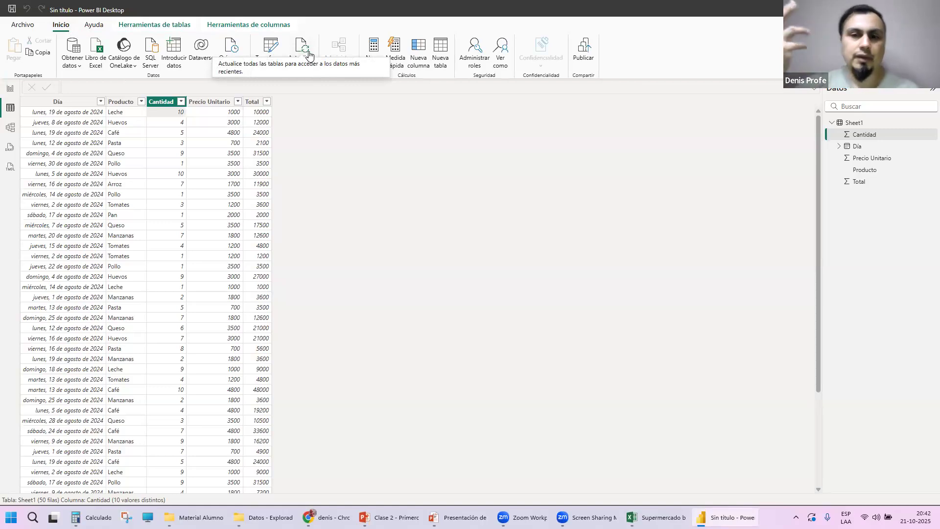
Switch to the Supermercado básico corregido.xlsx workbook in Excel and enter the date 21/20/2025 in cell A52, below the last record.
scroll(166, 275, down, 1)
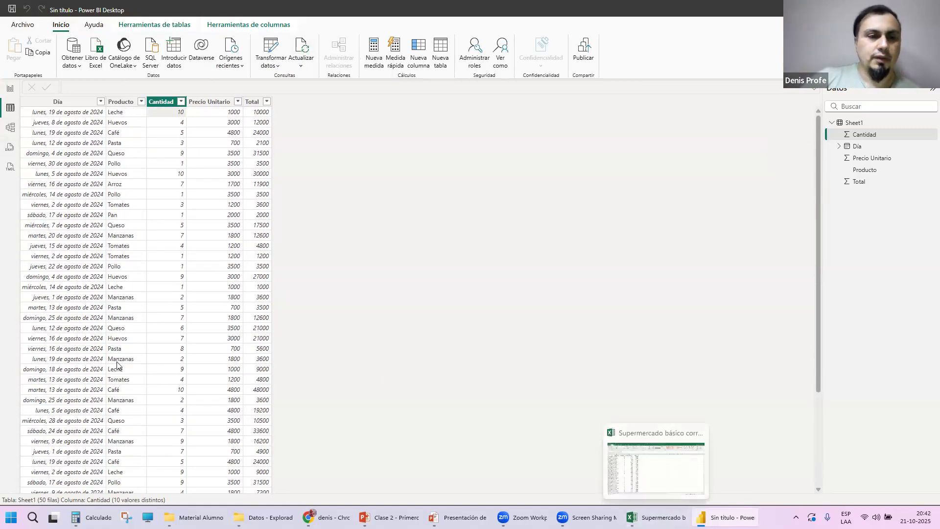
scroll(147, 294, down, 3)
click(655, 517)
scroll(221, 260, down, 9)
scroll(221, 262, down, 3)
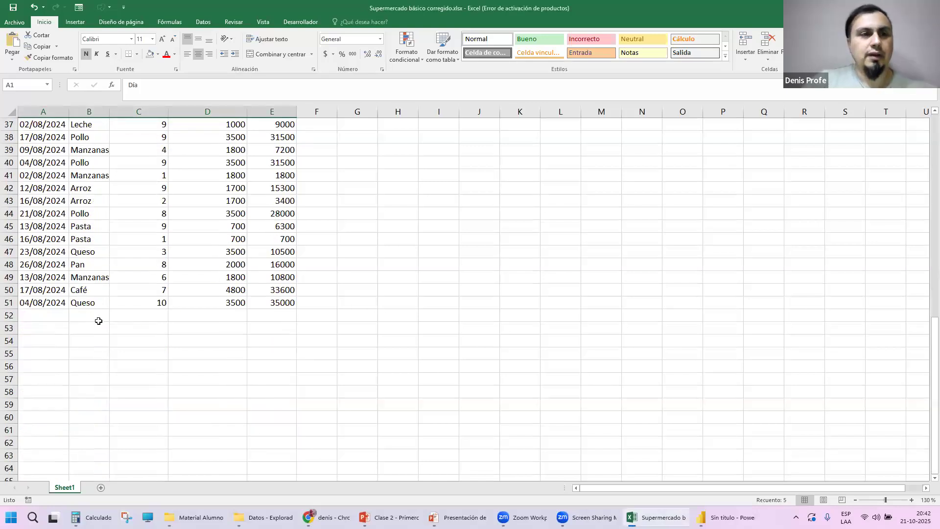
click(55, 317)
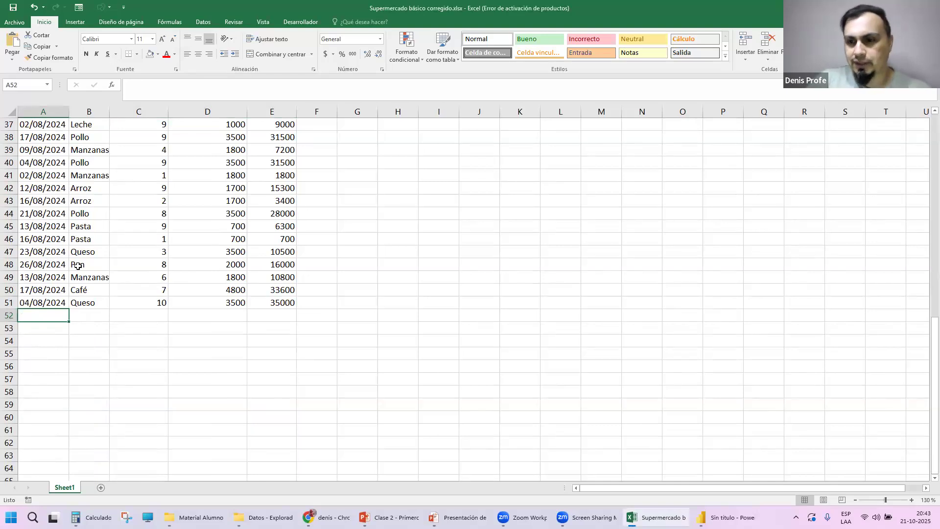
text(21/20)
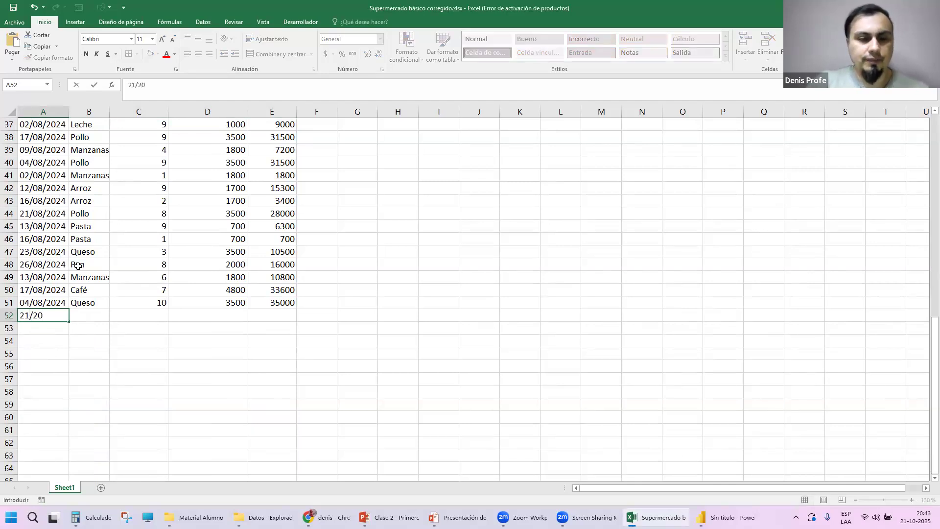
text(/2025)
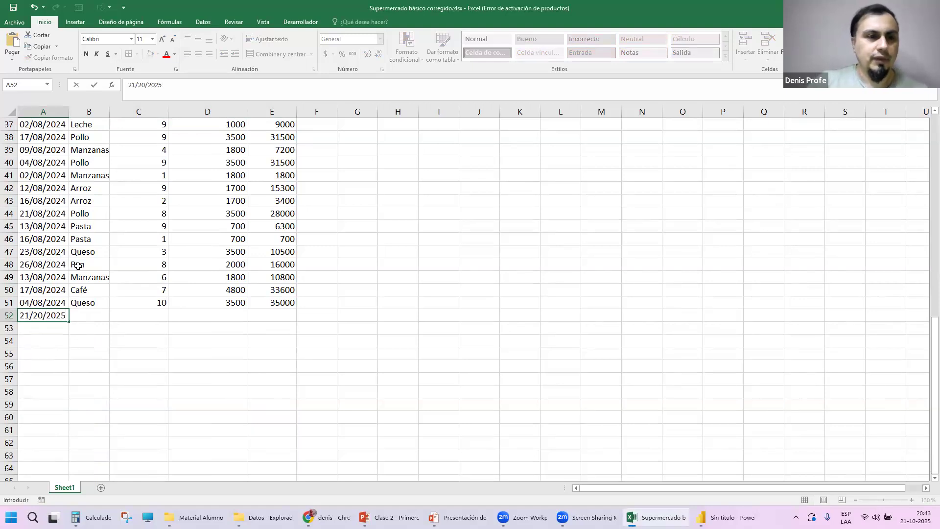
key(Tab)
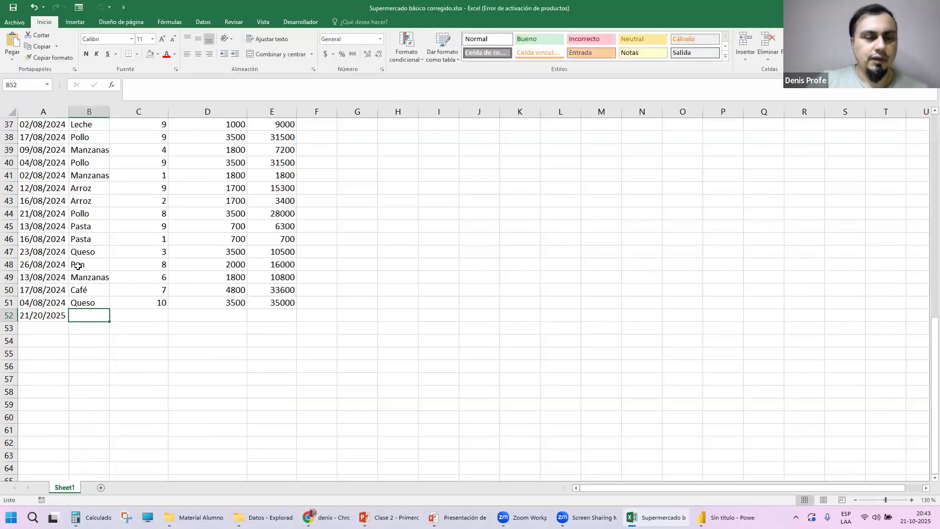
Complete row 52 with product Pan, quantity 5 and unit price 2000, and save the workbook.
text(PAn)
key(BackSpace)
key(BackSpace)
key(BackSpace)
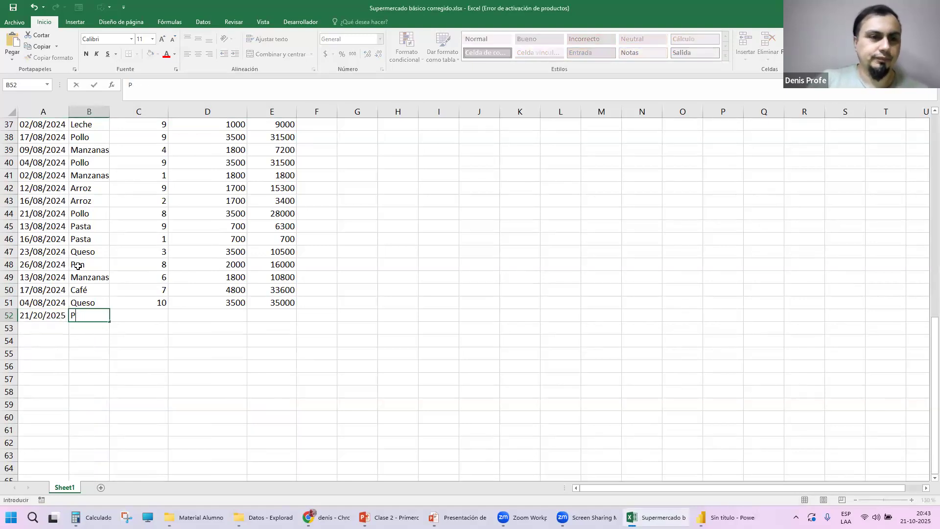
text(Pan)
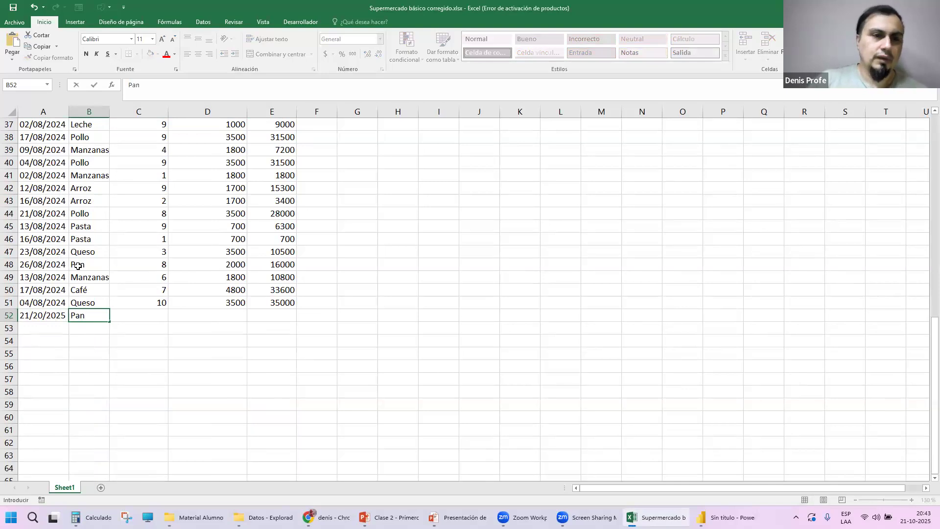
key(Tab)
text(5)
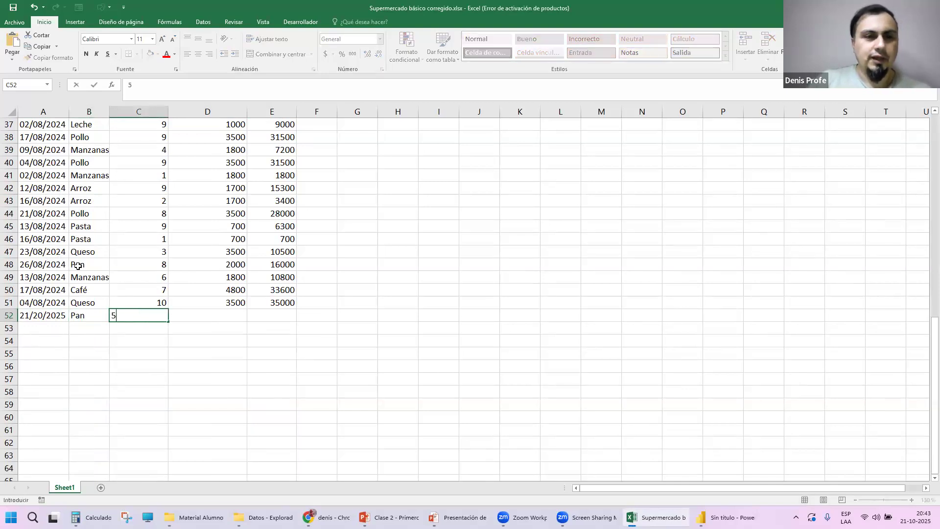
key(Tab)
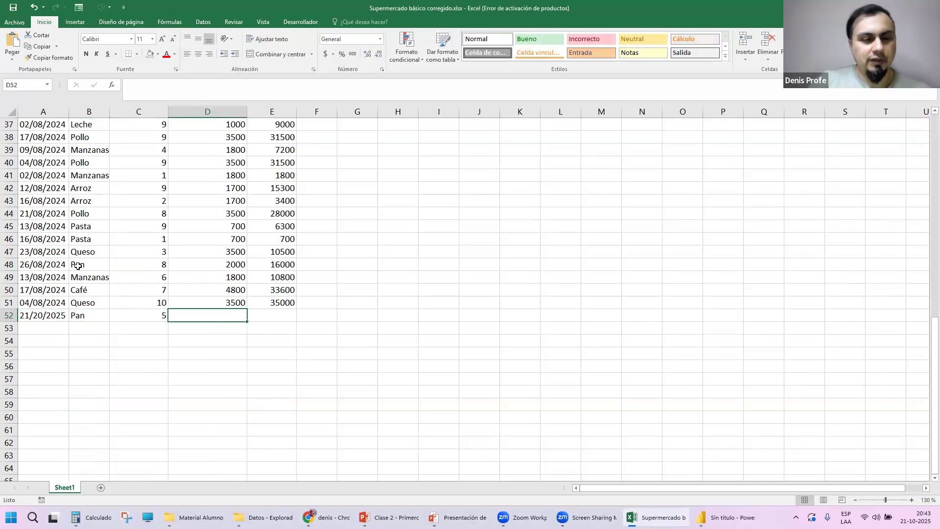
text(2000)
key(Tab)
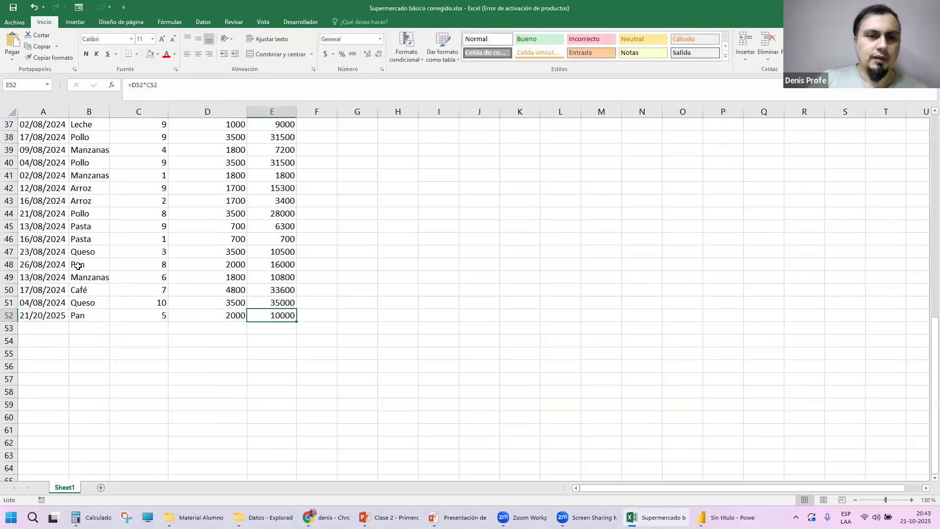
key(Left)
key(Right)
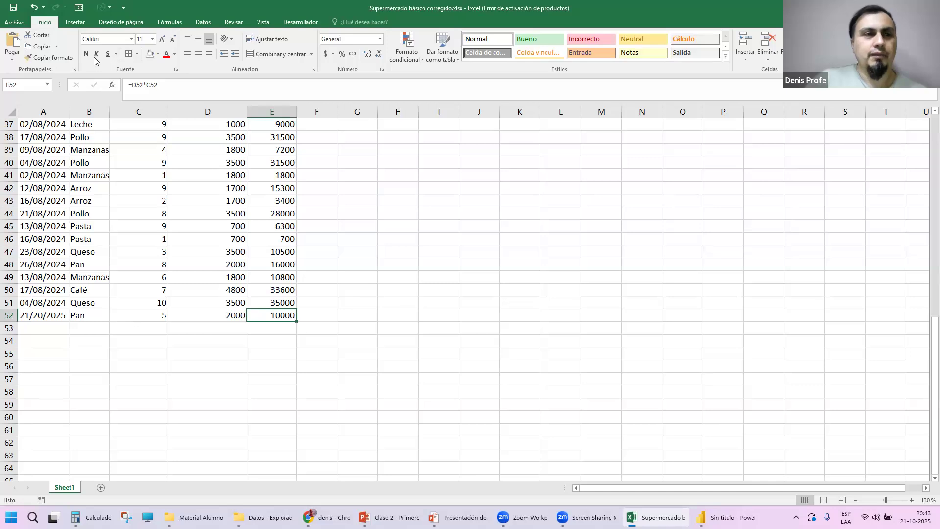
click(14, 9)
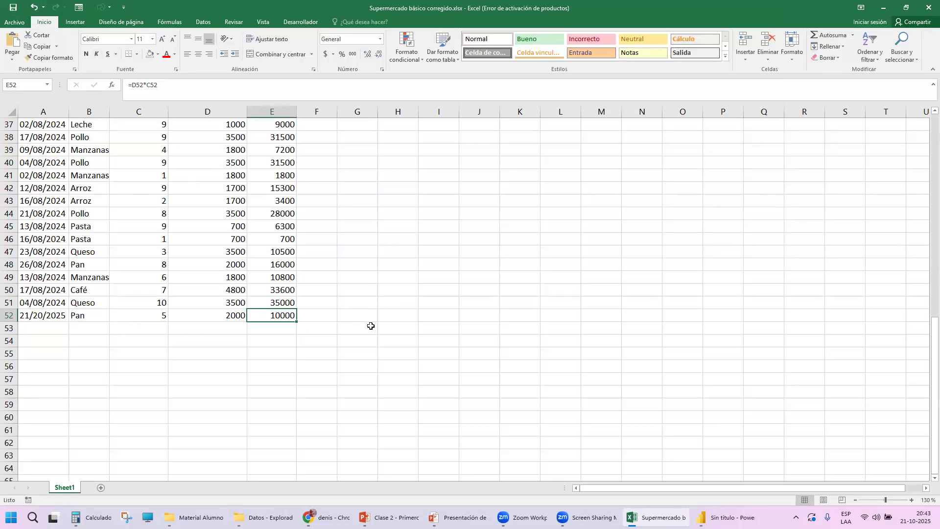
click(387, 318)
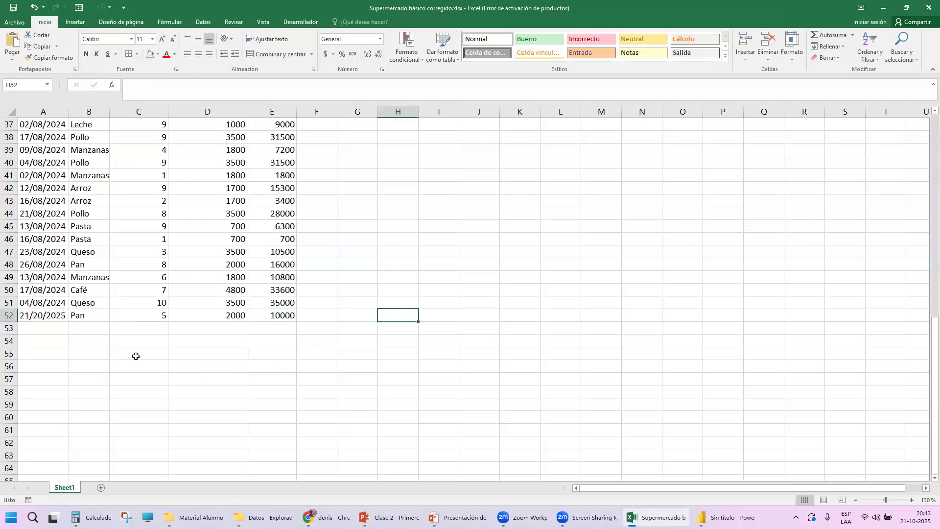
Correct the date in cell A52 to 21/10/2025.
double_click(32, 317)
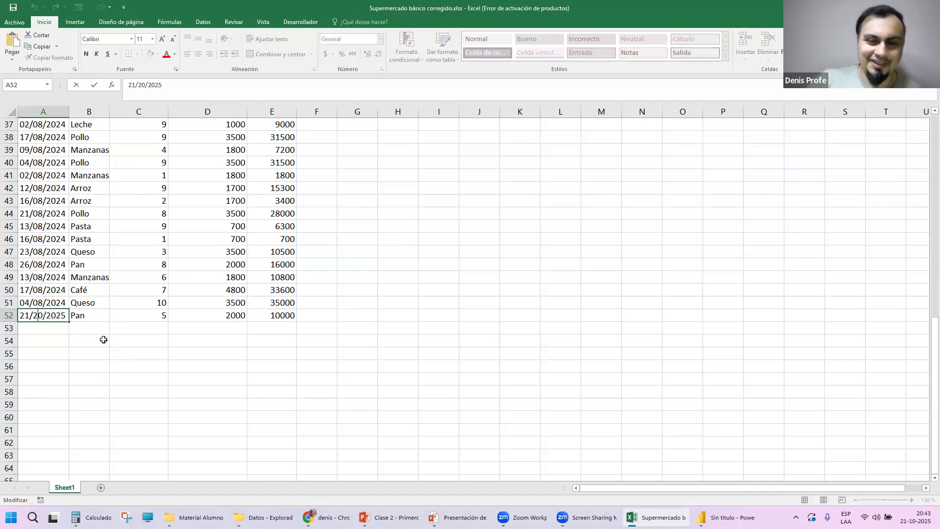
key(BackSpace)
text(1)
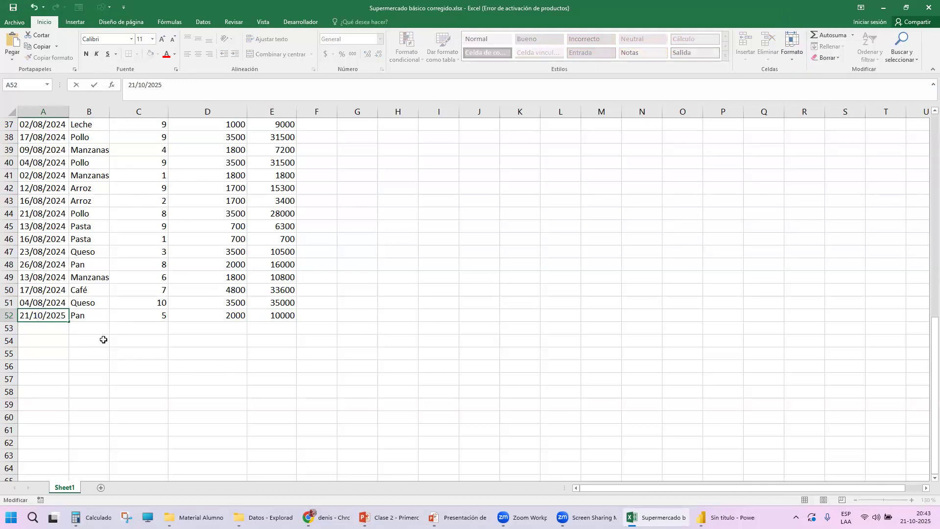
key(Return)
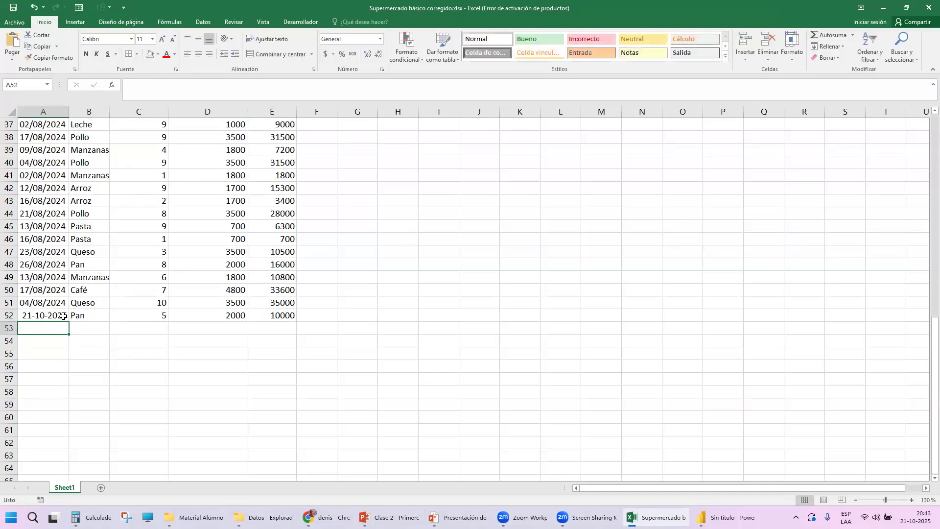
Try to match the new date to the others by copying the format of cell A51 onto A52.
double_click(45, 316)
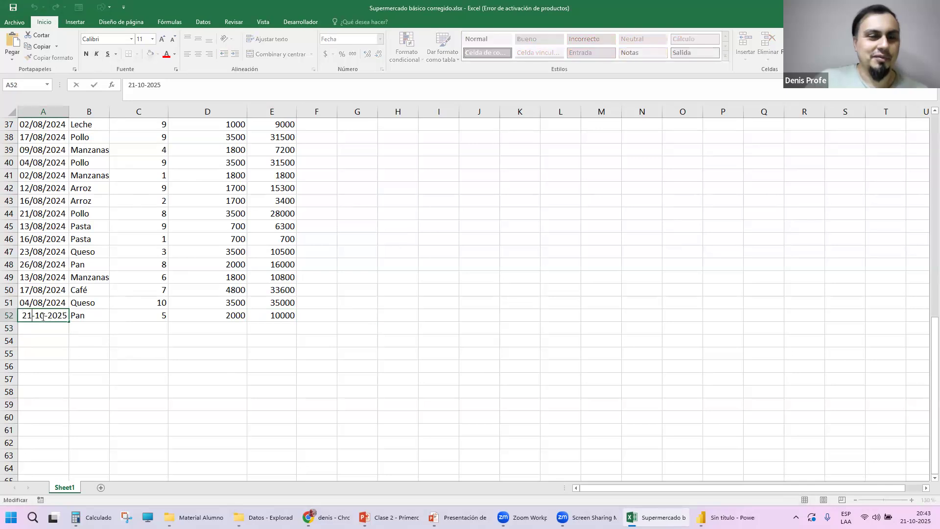
click(47, 302)
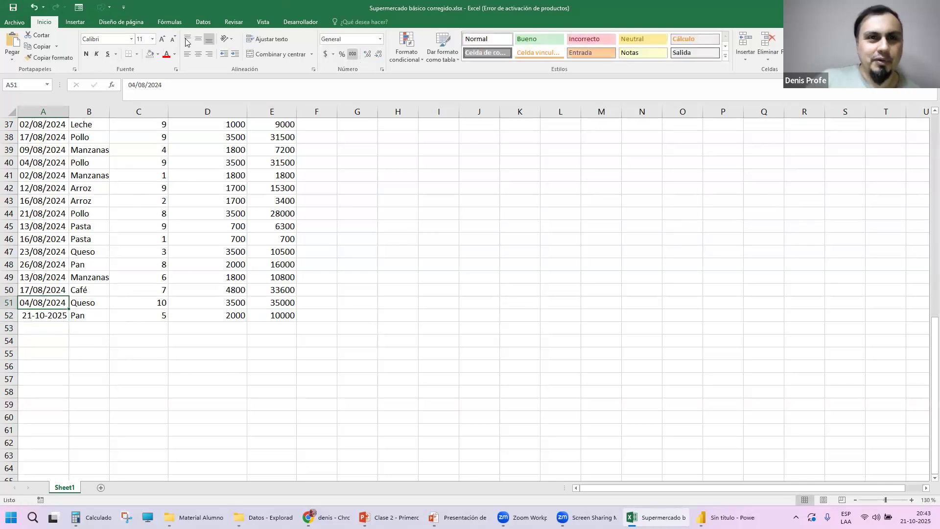
click(43, 56)
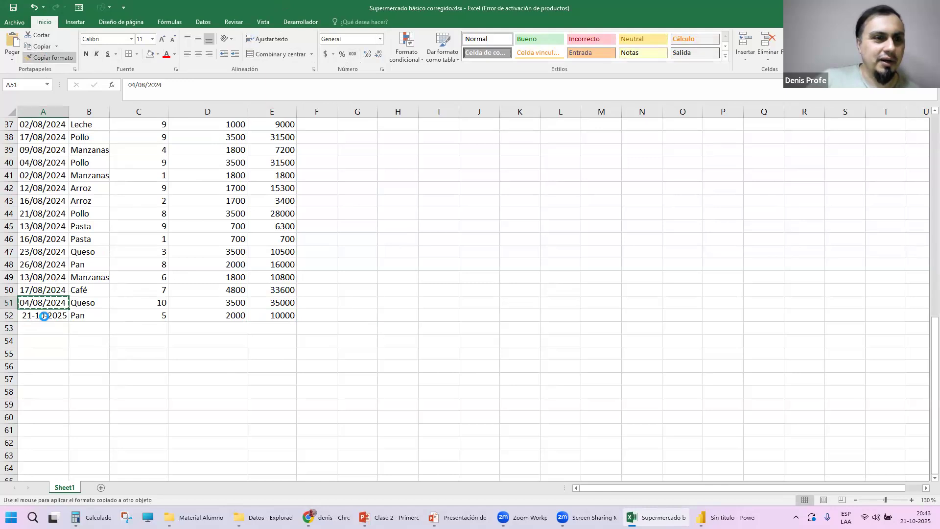
click(51, 316)
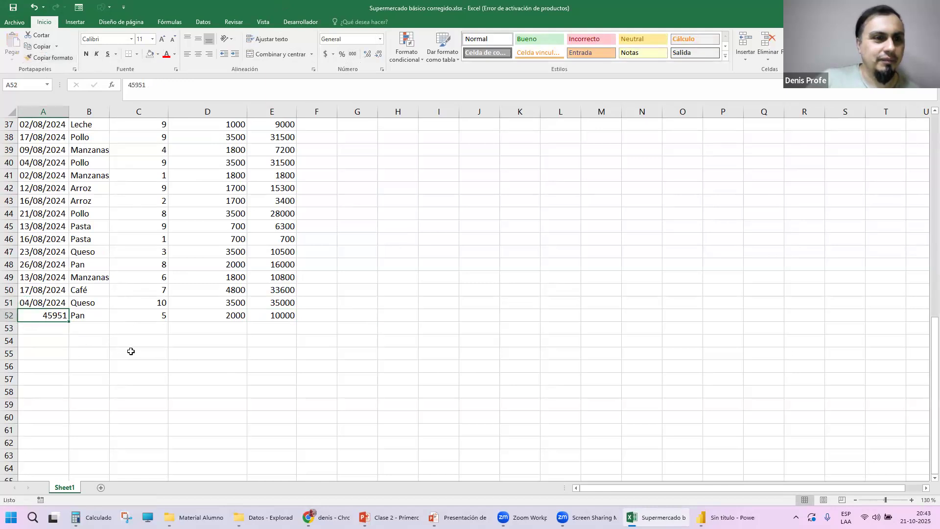
Apply the Fecha corta number format to cell A52.
double_click(63, 316)
click(71, 325)
click(49, 316)
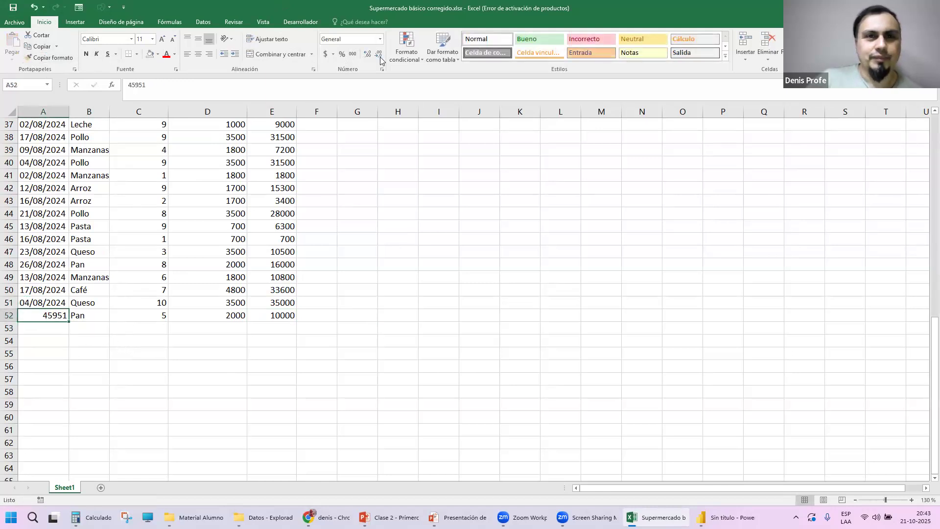
click(380, 39)
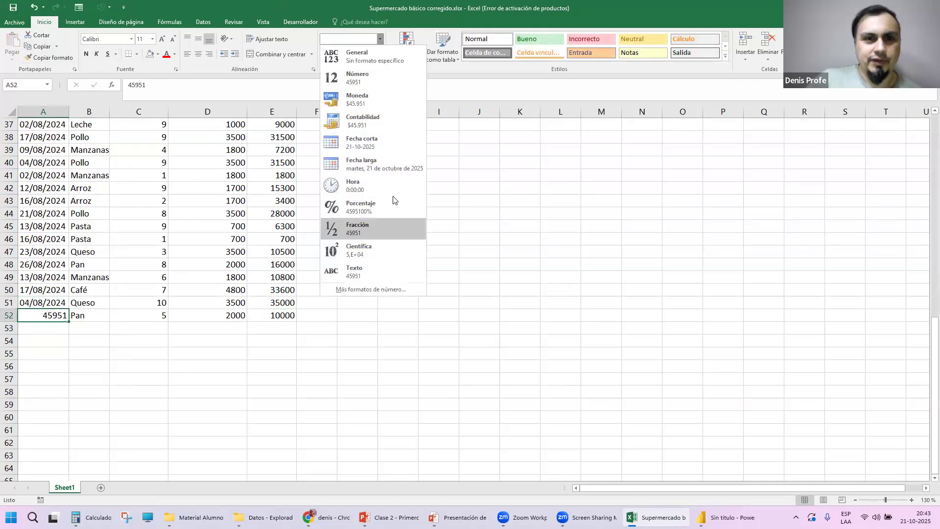
click(392, 147)
Examine the additional date types available for cell A52, cancel the format settings and reselect the cell.
click(380, 38)
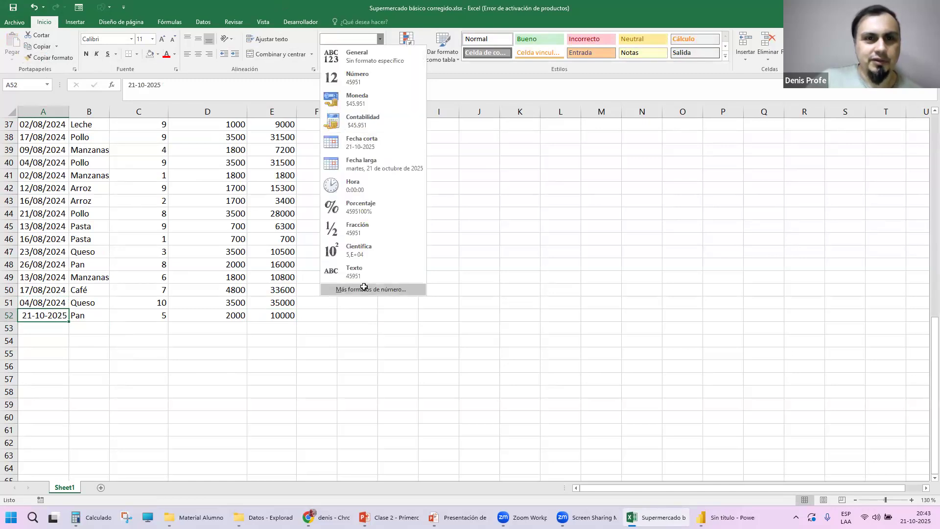
click(364, 288)
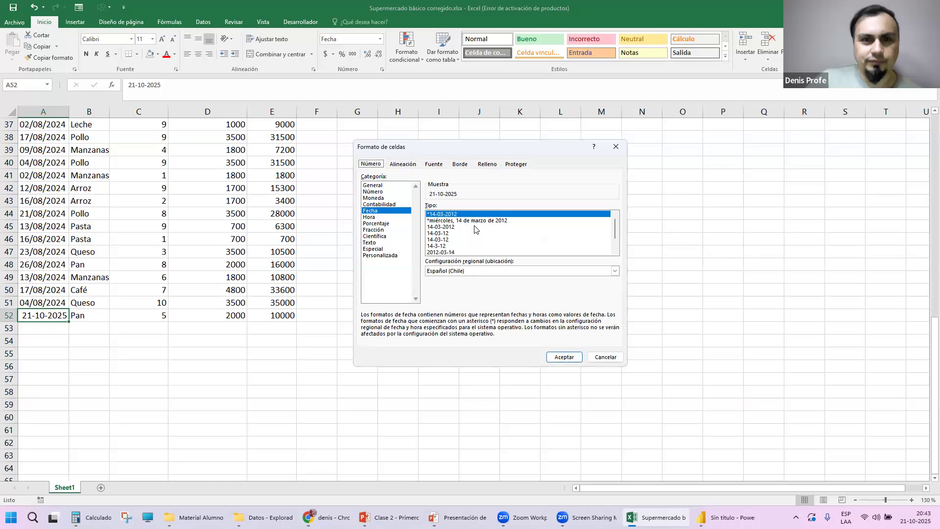
scroll(476, 229, down, 1)
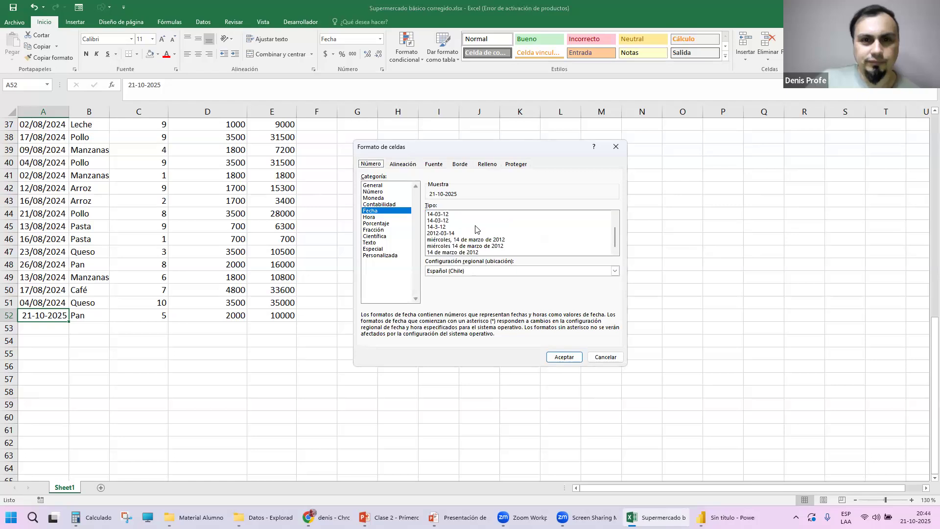
scroll(476, 229, up, 1)
scroll(475, 229, down, 1)
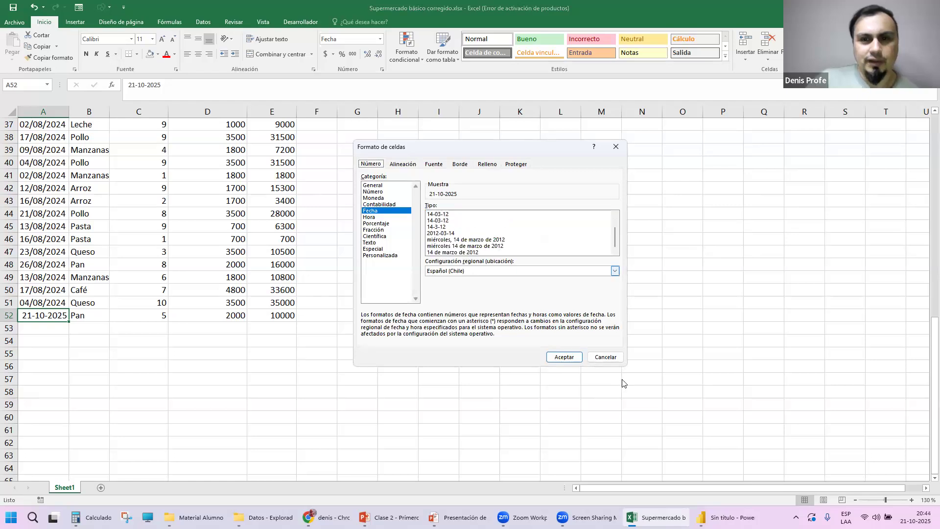
click(604, 357)
click(236, 363)
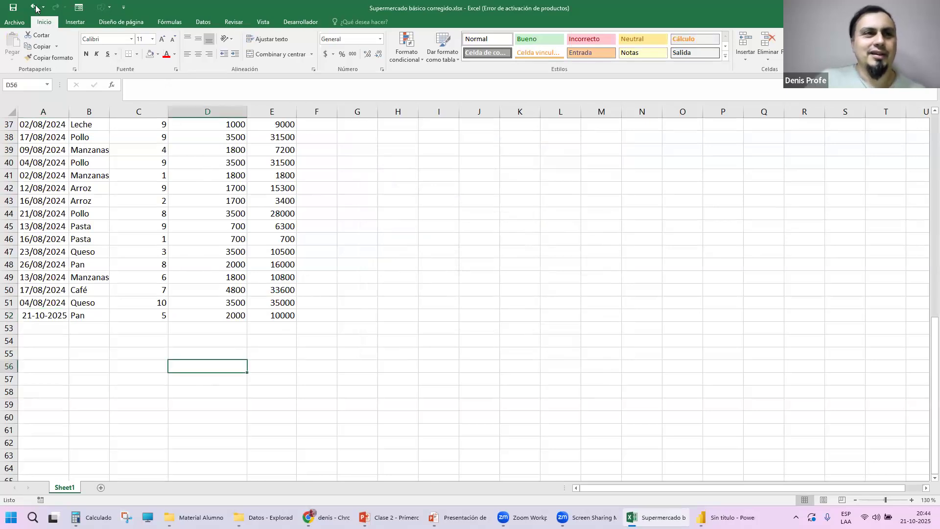
click(44, 314)
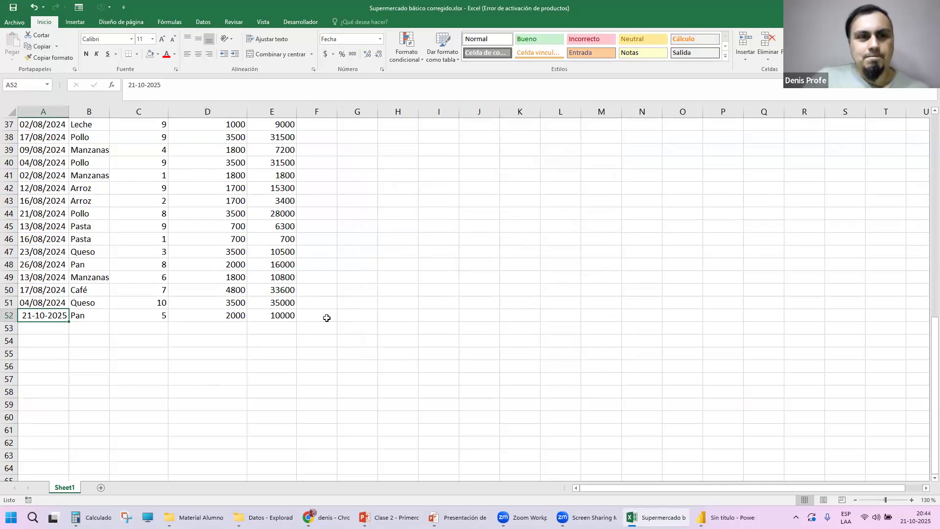
Switch to Power BI Desktop and examine the Sheet1 rows from first to last, plus the sort and filter options of Día.
key(alt+Tab)
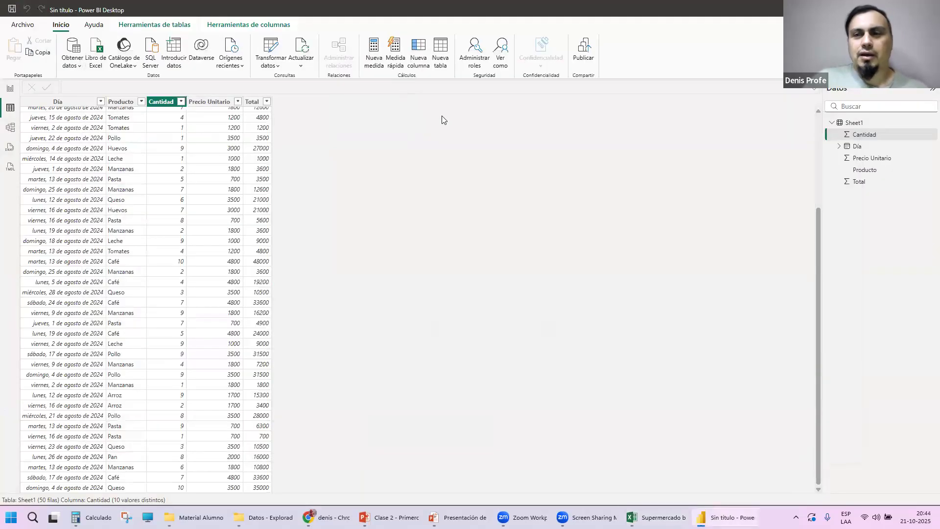
scroll(181, 175, up, 5)
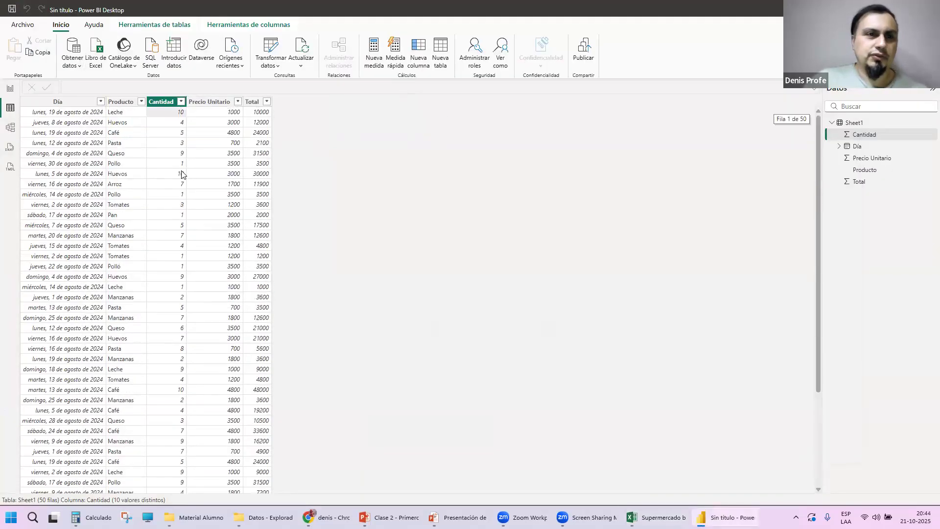
scroll(108, 328, down, 4)
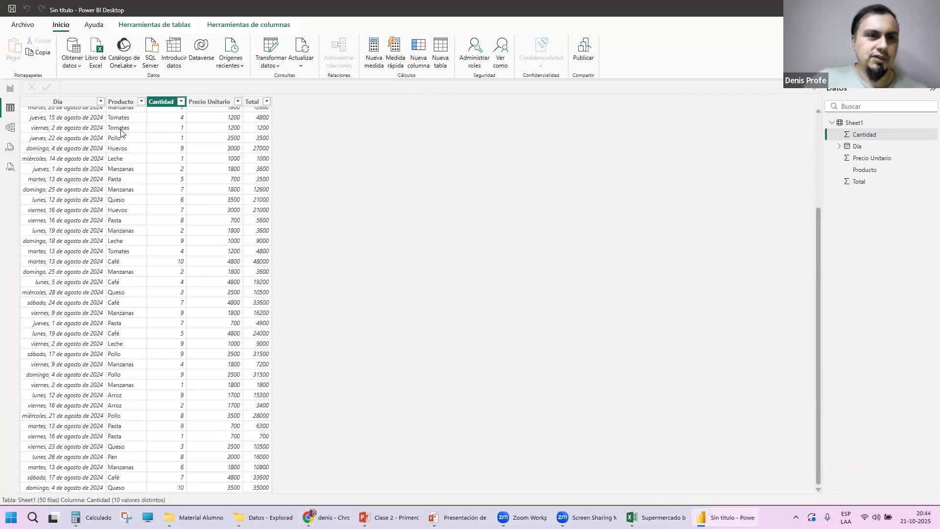
scroll(120, 135, up, 4)
scroll(103, 161, down, 4)
scroll(95, 178, up, 5)
scroll(94, 179, down, 4)
scroll(95, 180, up, 4)
scroll(95, 180, down, 4)
scroll(100, 147, up, 3)
scroll(108, 112, down, 3)
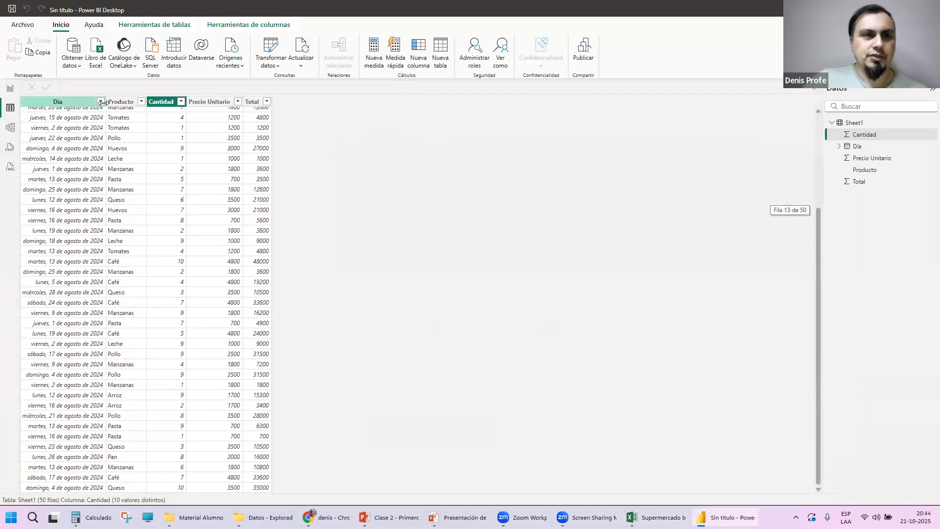
click(100, 101)
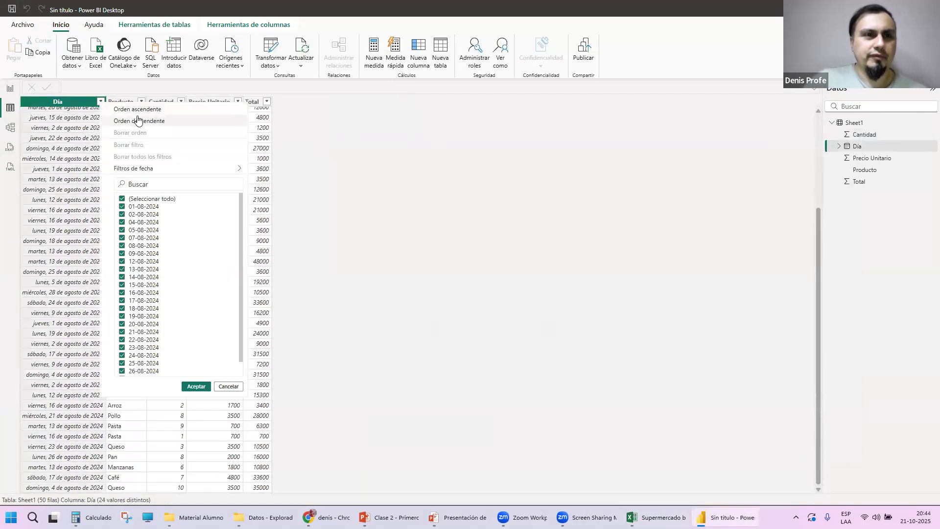
click(67, 188)
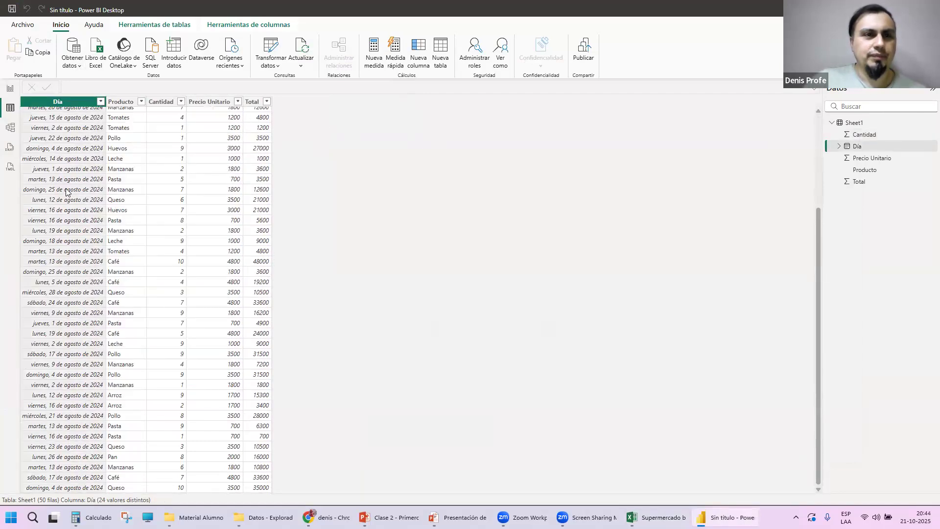
Refresh the Sheet1 data from the source Excel workbook.
scroll(157, 169, up, 4)
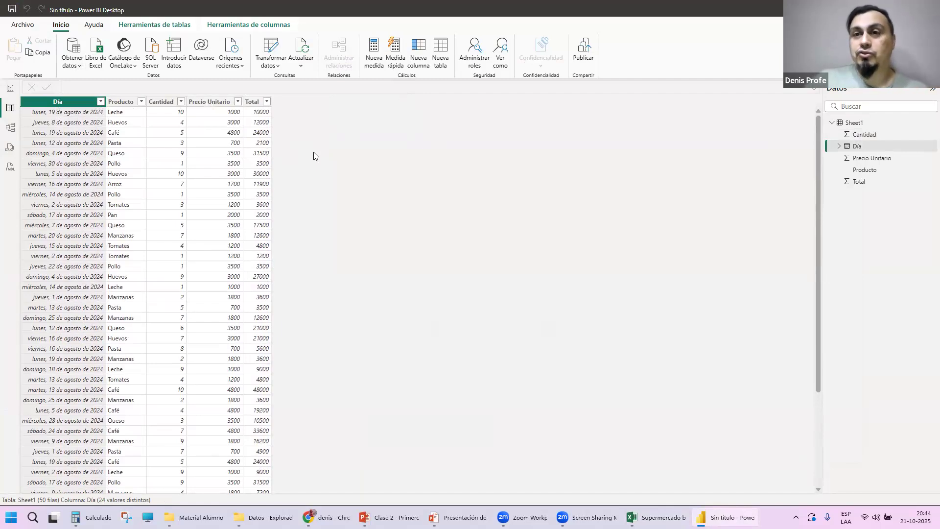
click(302, 49)
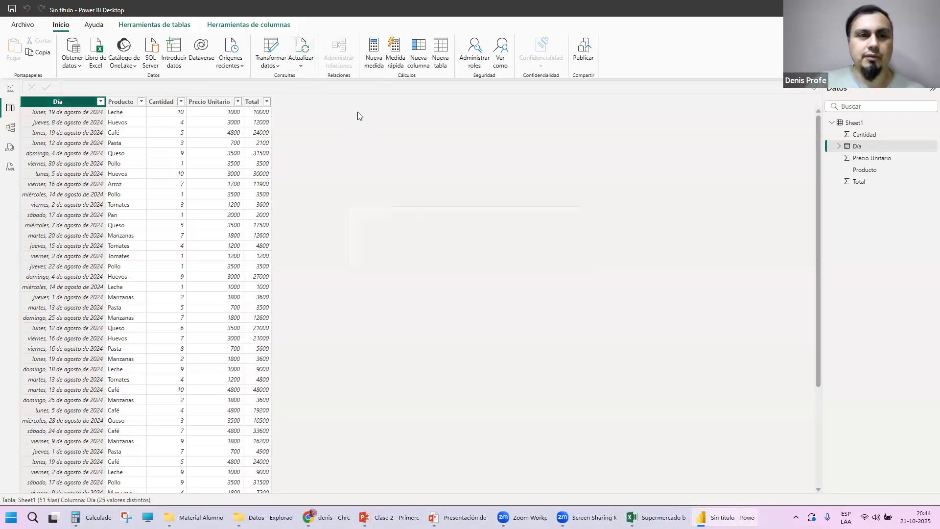
Examine the date, product, quantity and total in the last row of Sheet1, and return to the report view.
scroll(132, 196, down, 5)
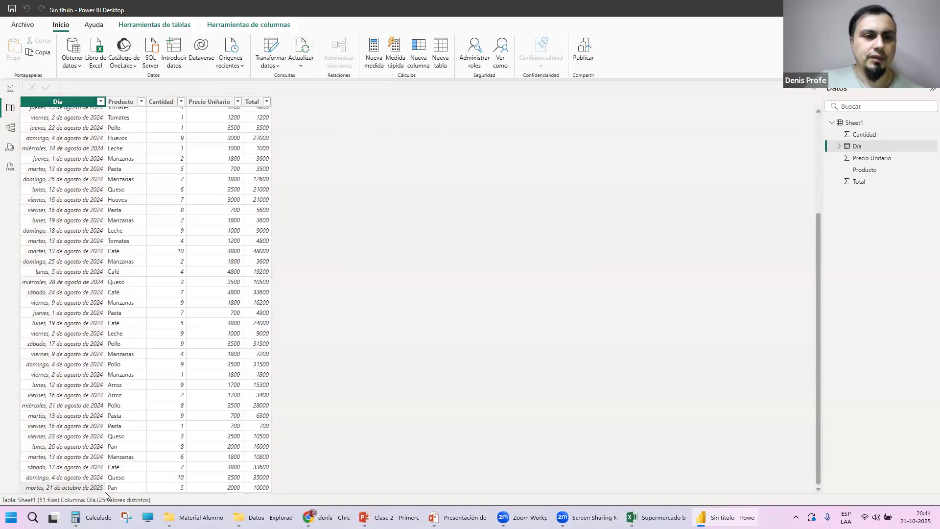
click(121, 490)
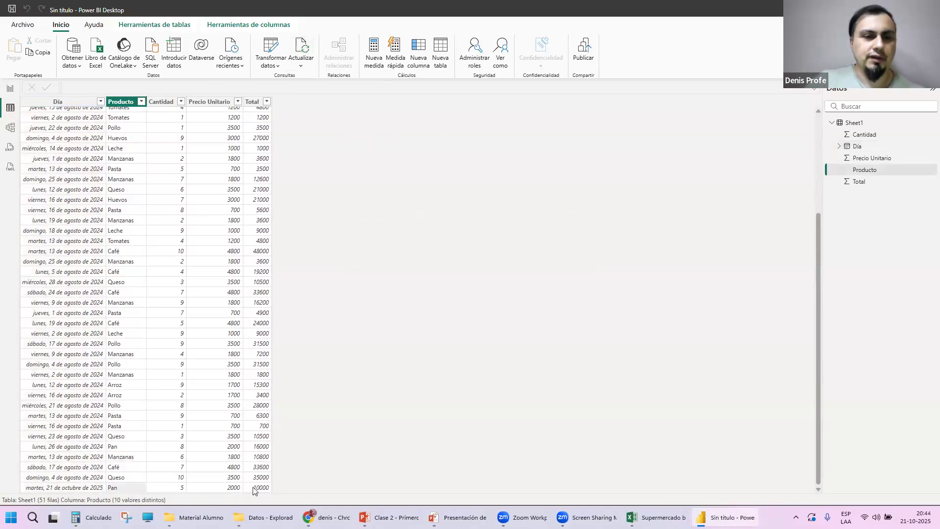
click(152, 486)
click(65, 486)
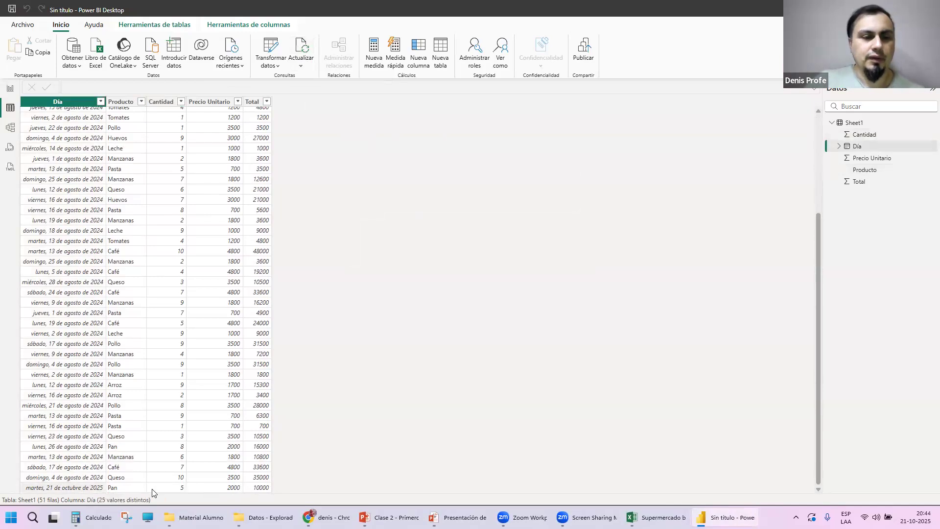
click(261, 490)
click(100, 488)
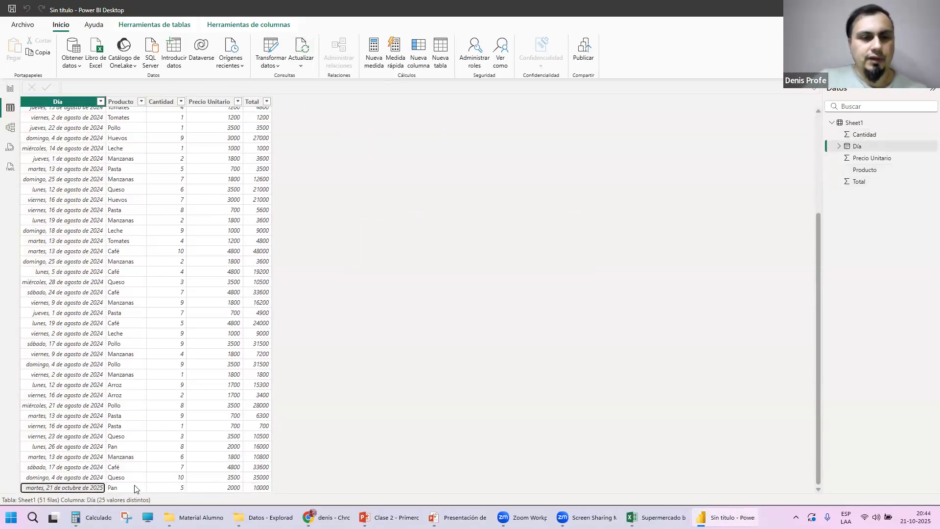
click(137, 488)
click(49, 488)
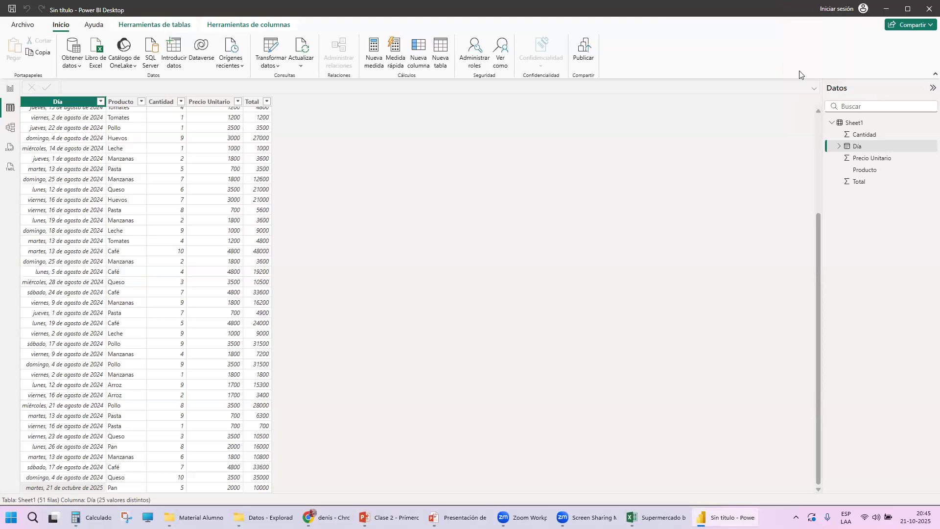
click(9, 89)
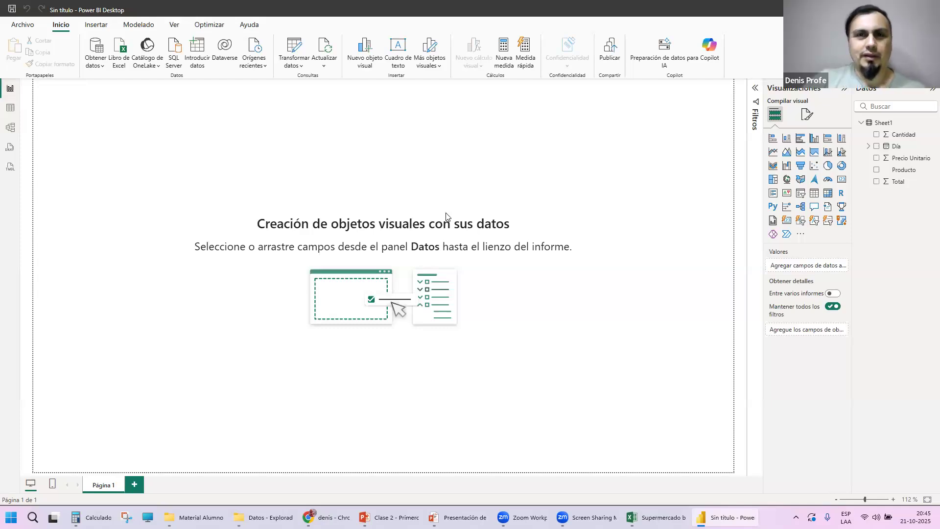
key(alt+Tab)
key(alt+Tab)
key(alt+Tab)
key(alt+Tab)
key(Right)
key(Right)
key(Left)
key(Left)
key(Left)
key(Left)
key(Left)
key(Left)
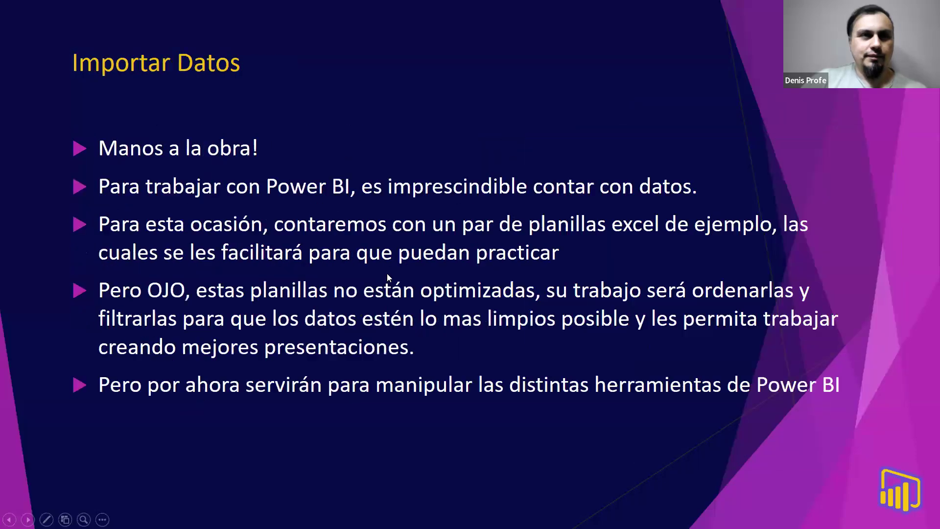
key(Left)
key(Left)
key(Left)
key(Right)
key(Right)
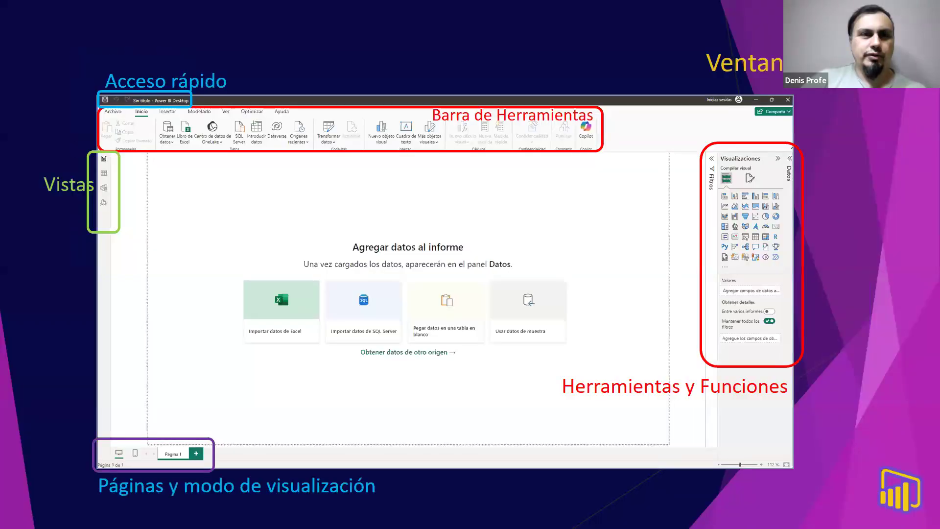
key(Left)
key(Left)
key(Left)
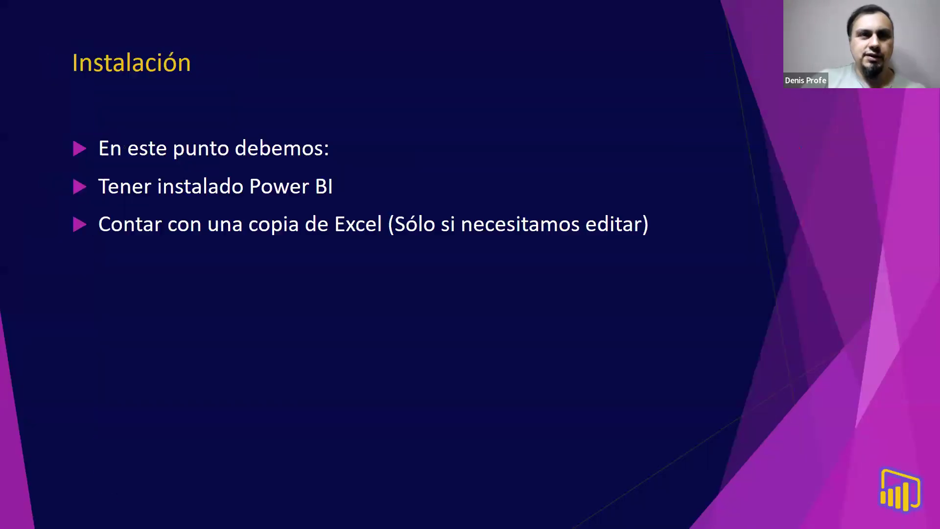
key(Right)
key(Right)
key(Right)
key(Left)
key(Right)
key(Left)
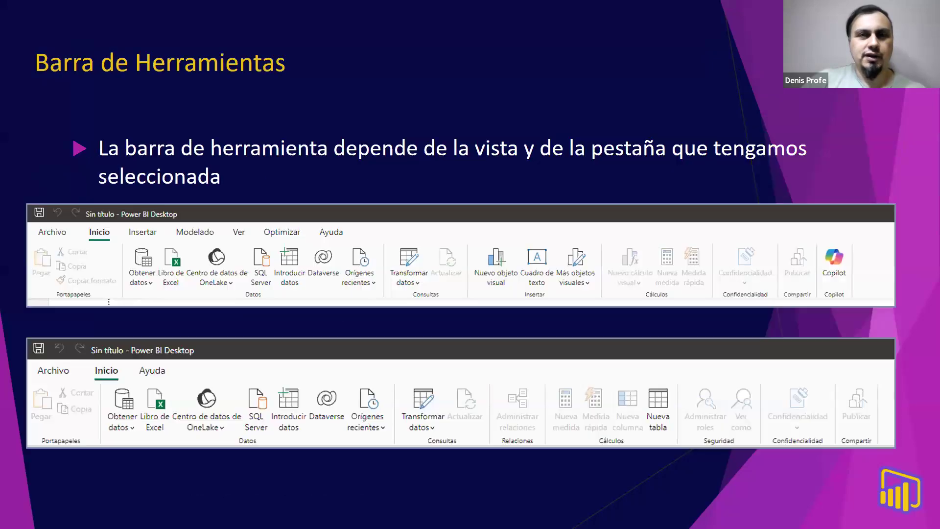
Switch back to Power BI Desktop and open the Sheet1 query in the Power Query Editor.
key(alt+Tab)
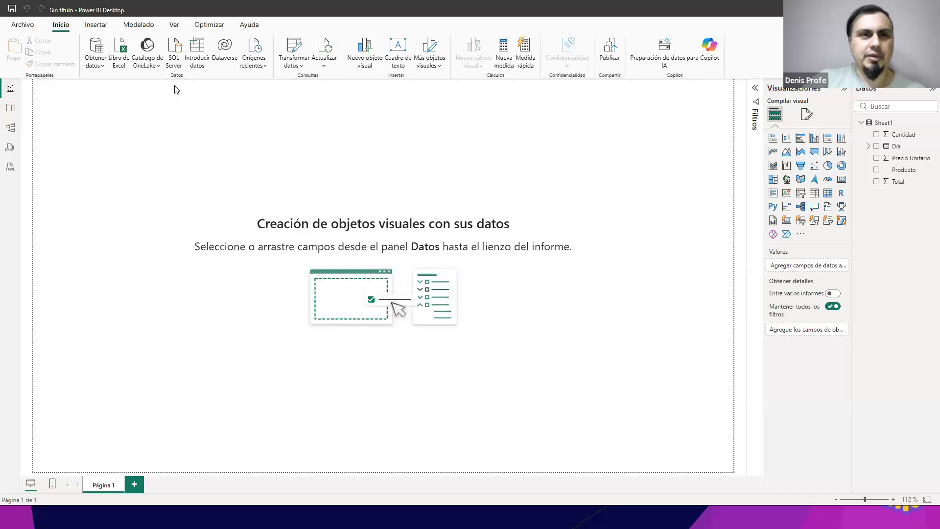
click(303, 71)
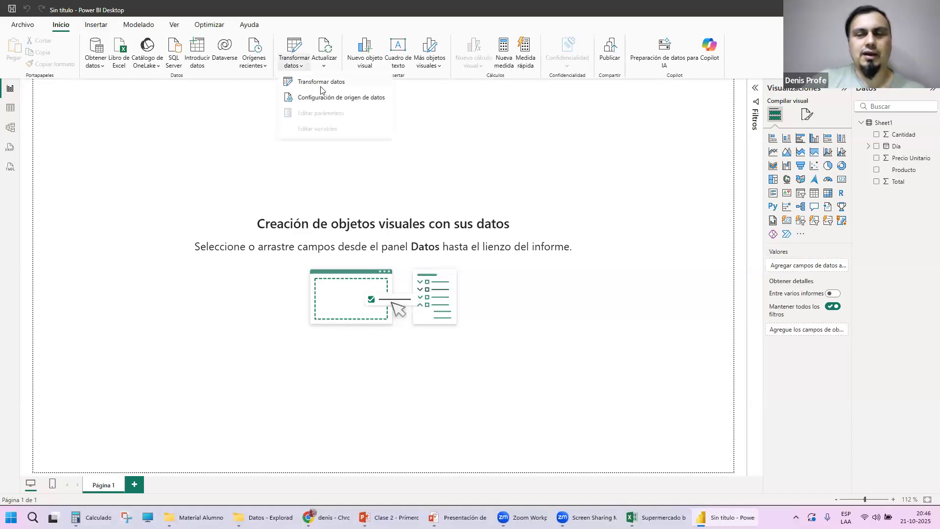
click(297, 58)
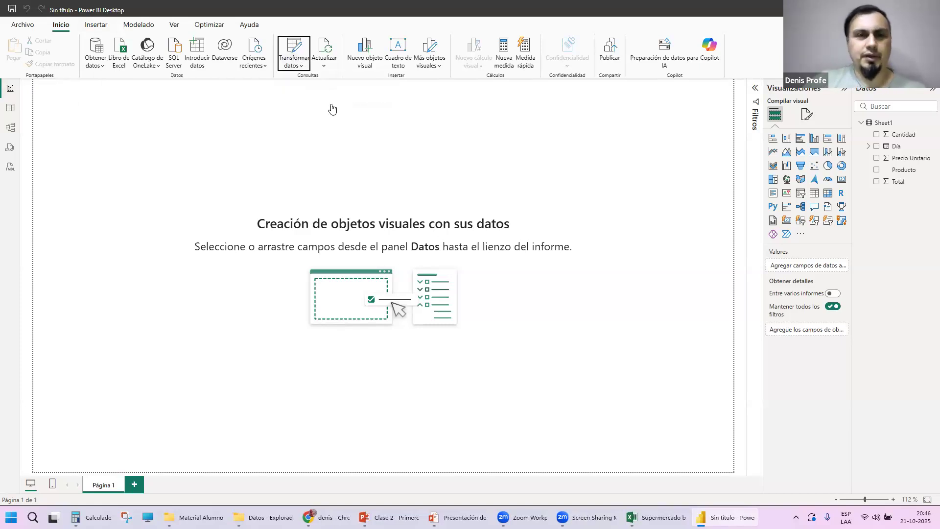
click(293, 50)
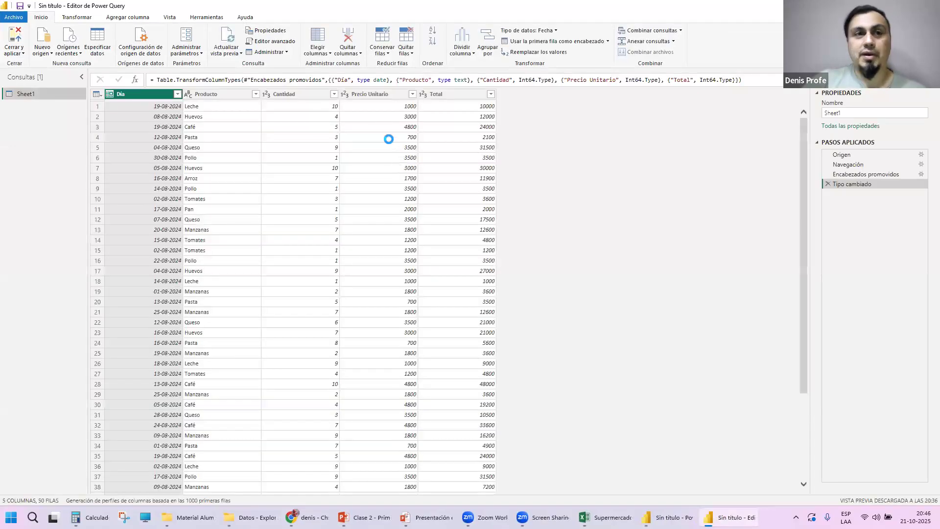
Shrink the Power Query Editor to a floating window, reposition it over the report and close it.
double_click(251, 9)
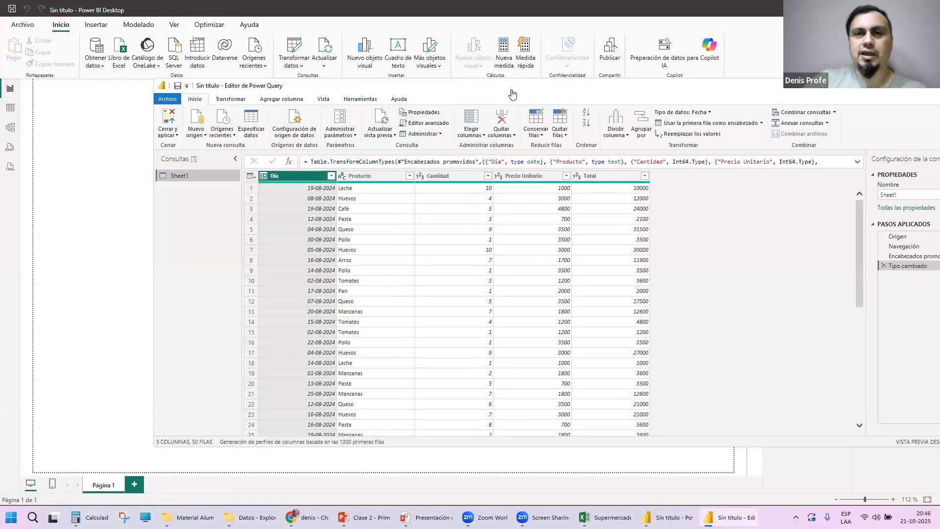
drag(509, 89, 445, 78)
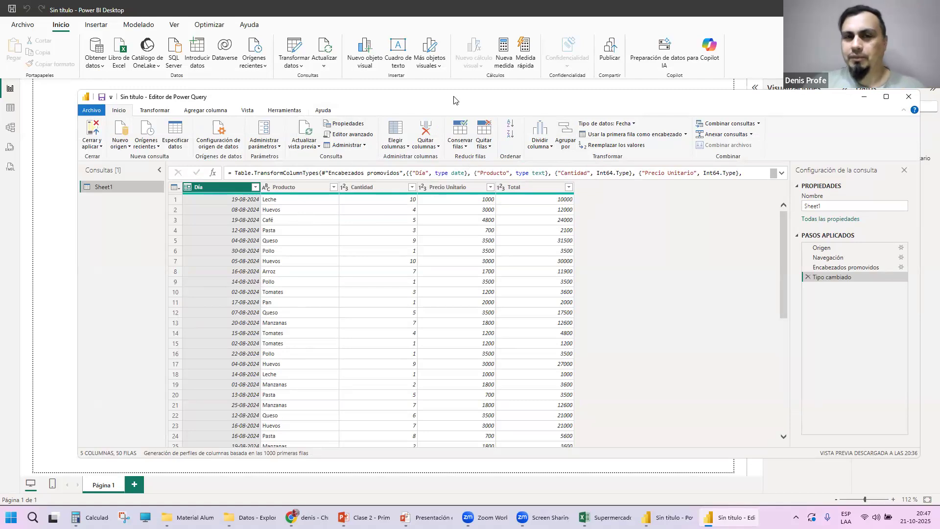
drag(456, 100, 540, 110)
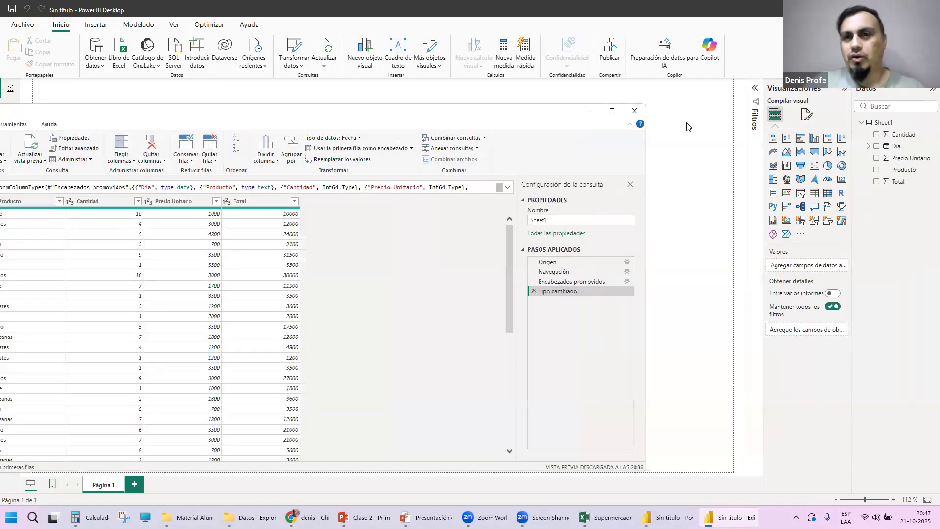
click(635, 111)
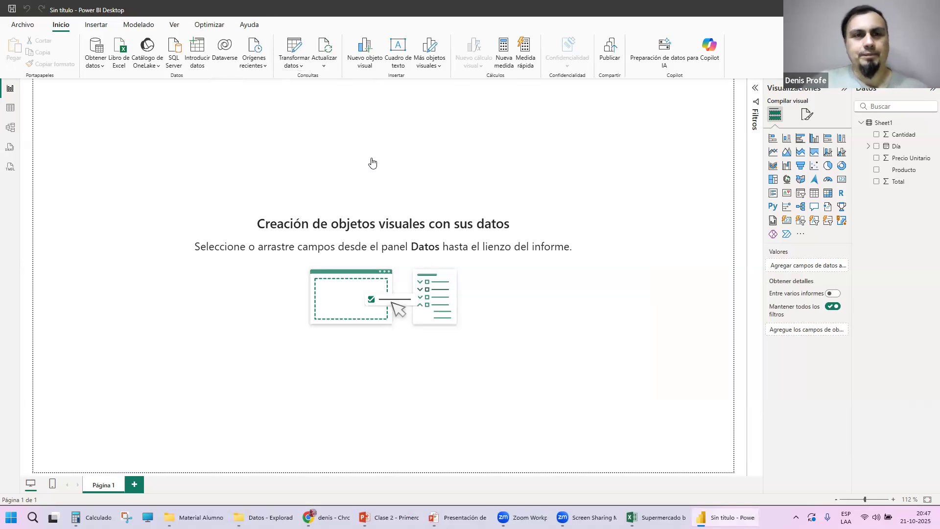
key(alt+Tab)
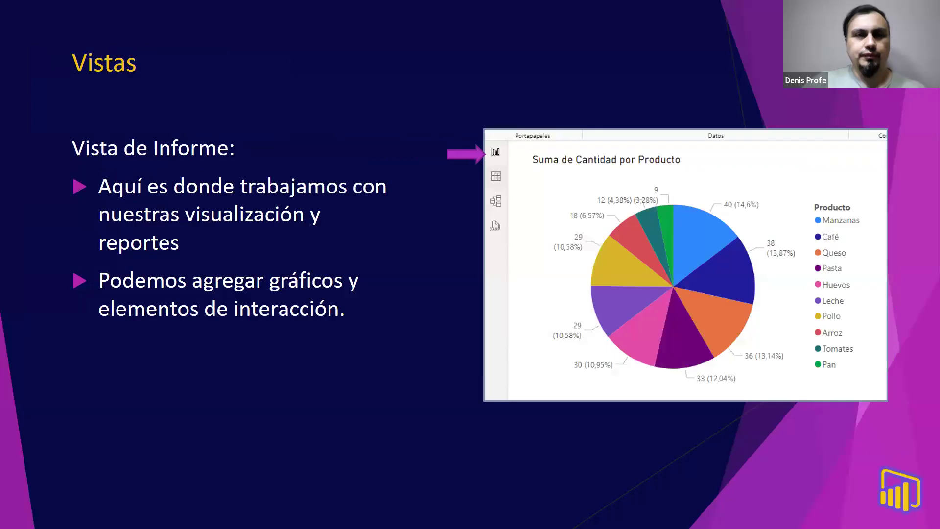
key(Right)
key(Left)
key(Right)
key(Left)
Switch to Power BI Desktop and look through the Sheet1 rows in the table view.
key(alt+Tab)
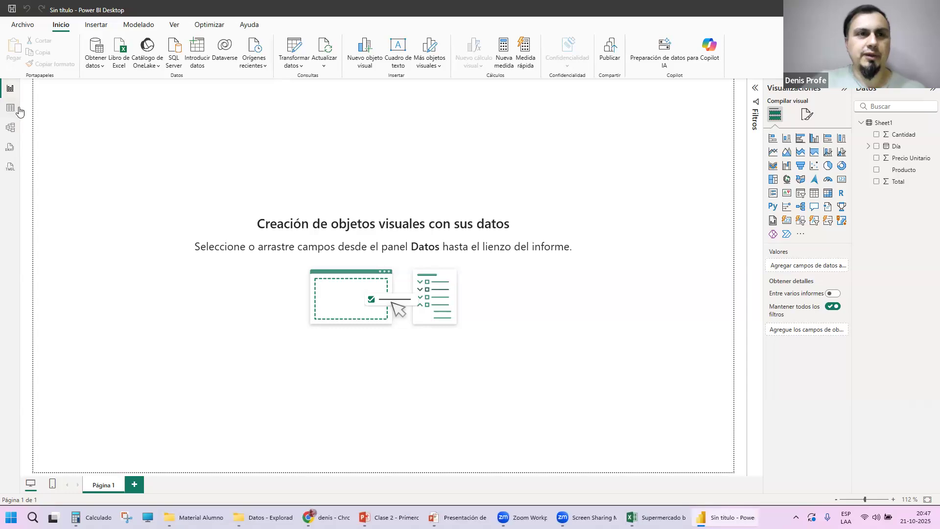
click(10, 107)
click(11, 89)
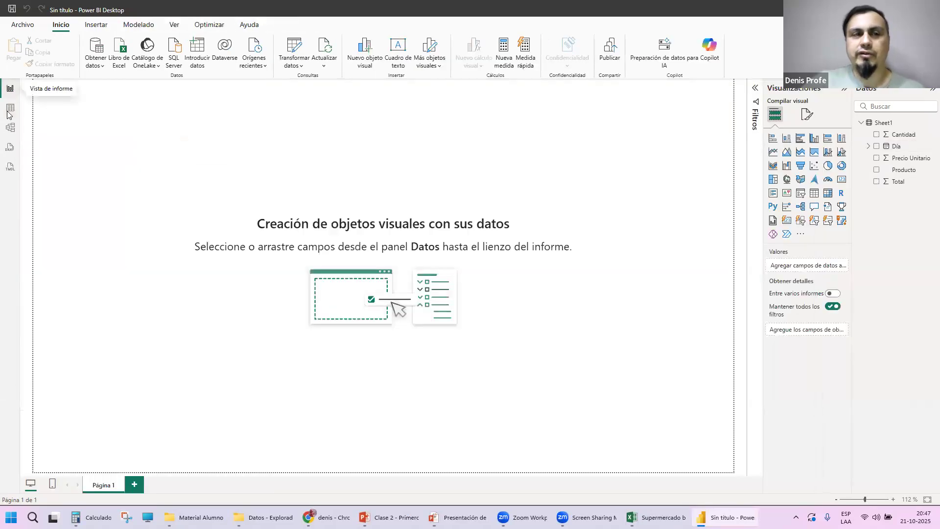
click(11, 108)
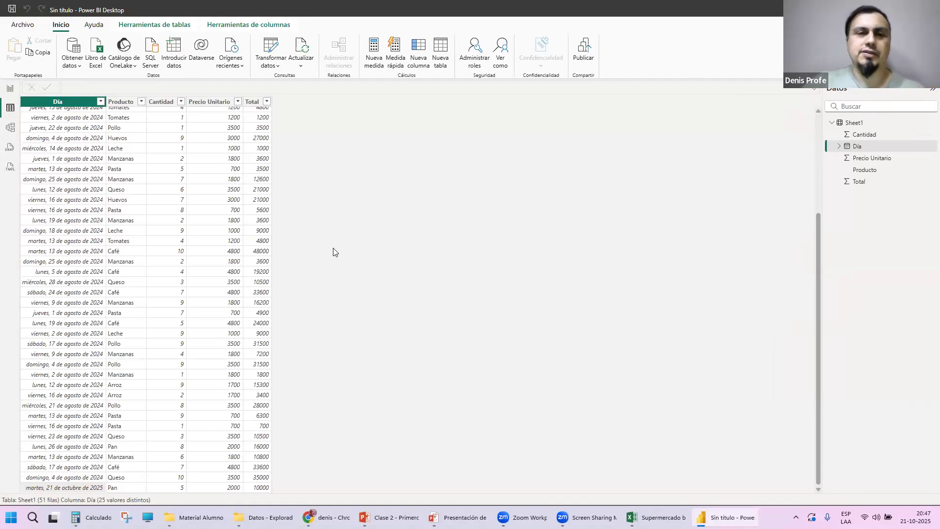
scroll(168, 163, up, 5)
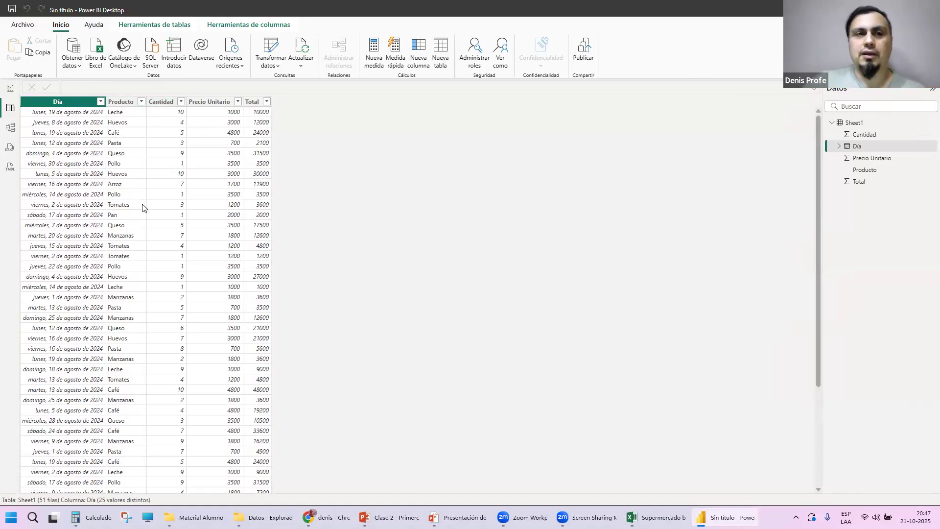
scroll(75, 184, down, 3)
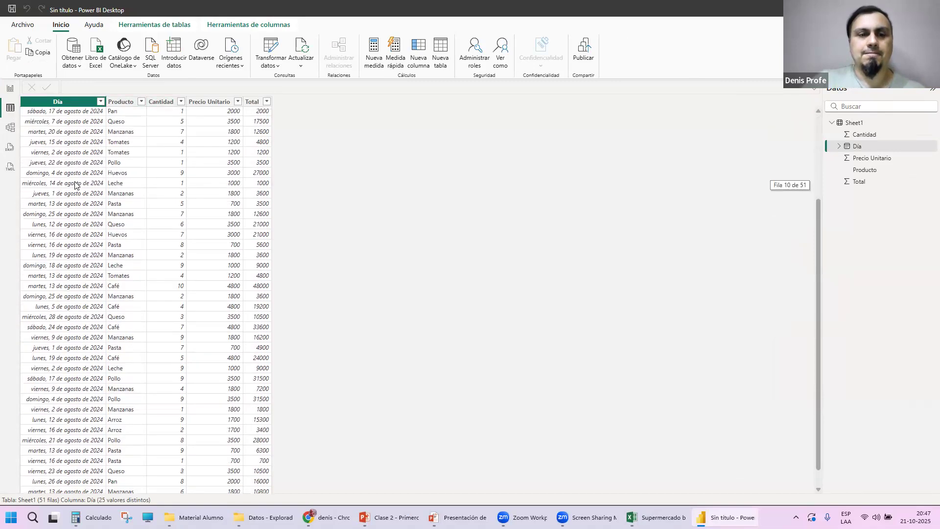
scroll(79, 294, up, 4)
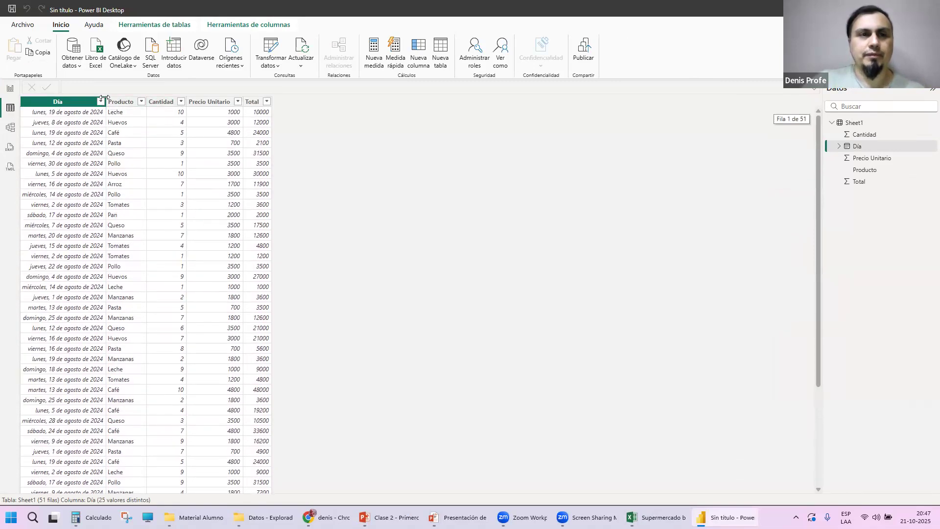
Examine the sort and filter options and the list of dates for the Día column, and cancel without filtering.
click(101, 102)
click(372, 152)
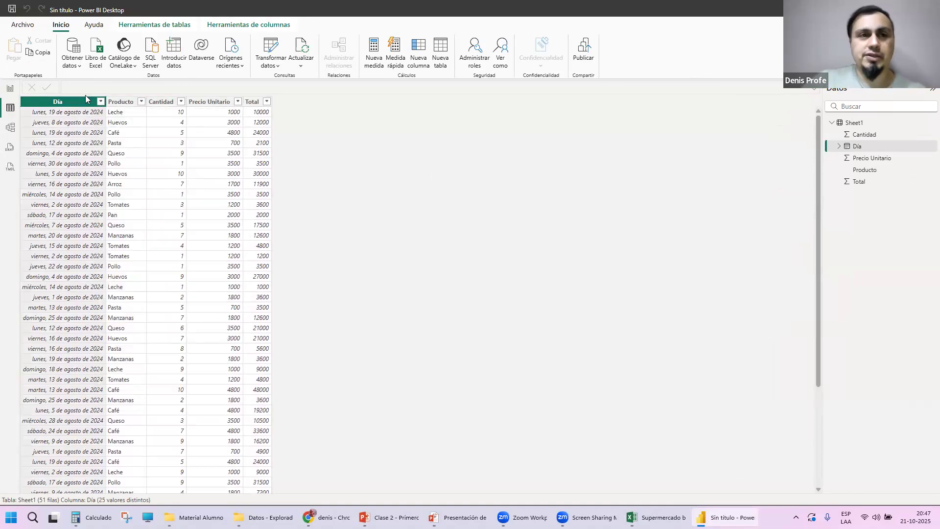
click(101, 103)
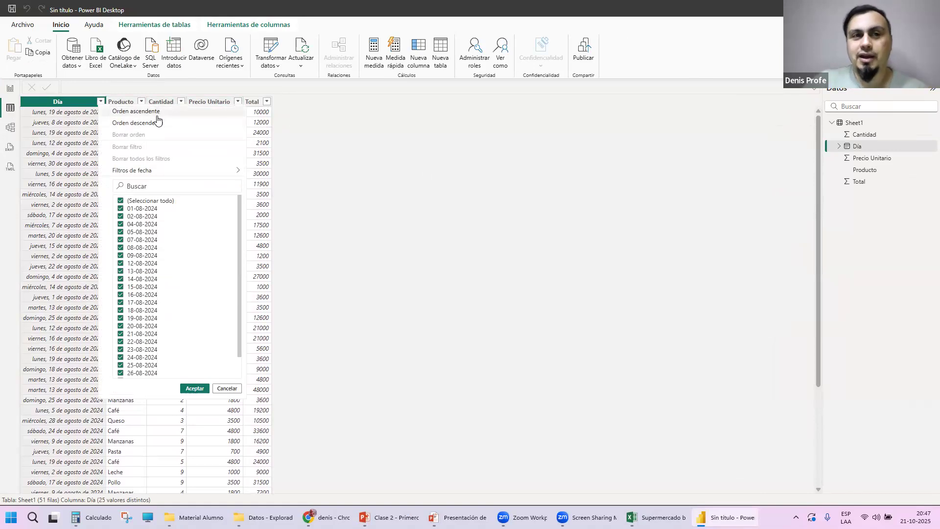
scroll(182, 214, down, 2)
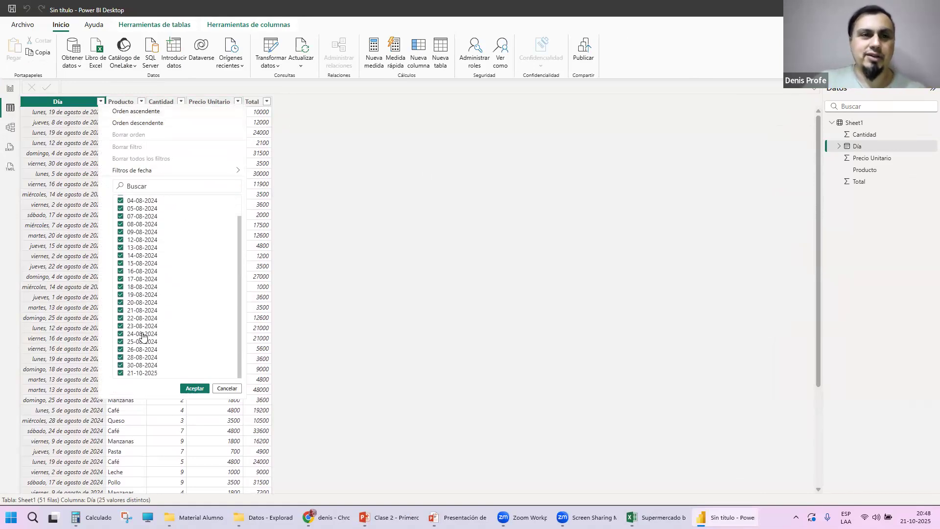
scroll(181, 230, up, 2)
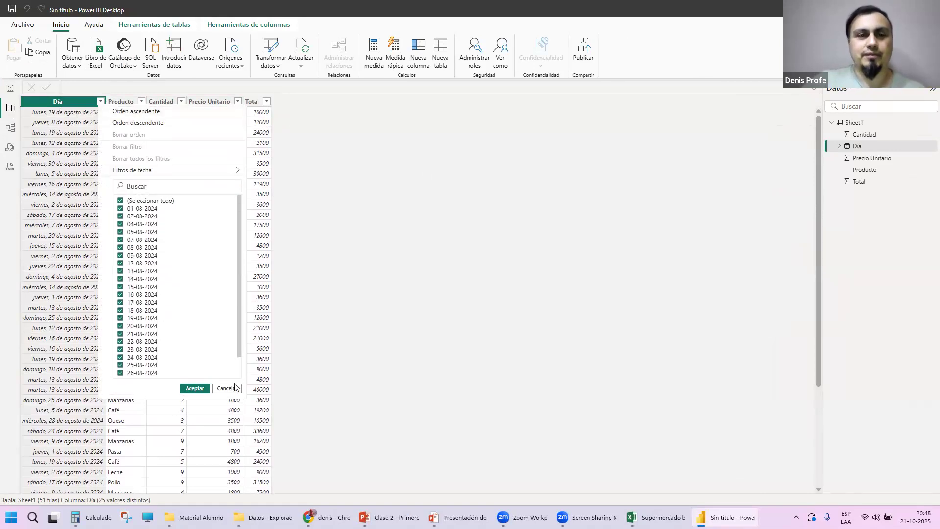
click(235, 389)
Compare the Producto filter options in Power BI with the Producto filter in the Excel workbook, leaving the Excel rows unfiltered.
click(141, 101)
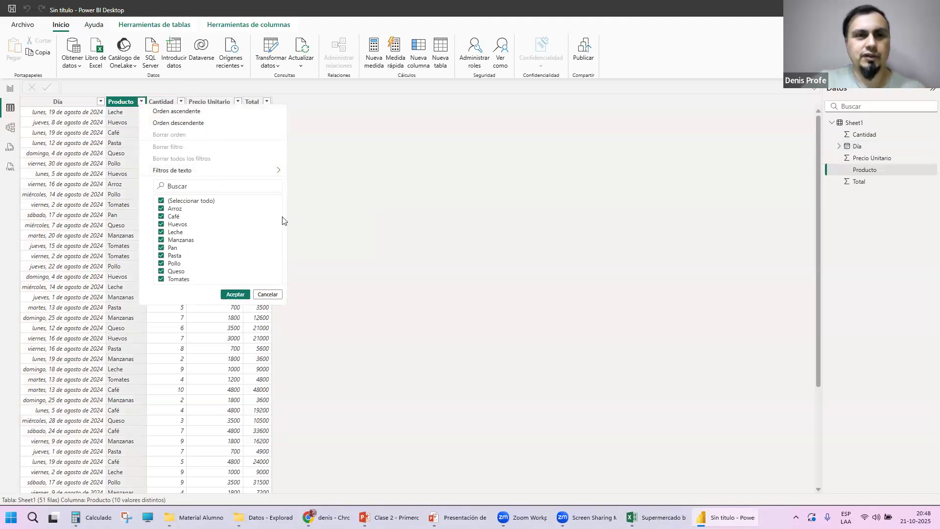
key(alt+Tab)
scroll(122, 185, up, 12)
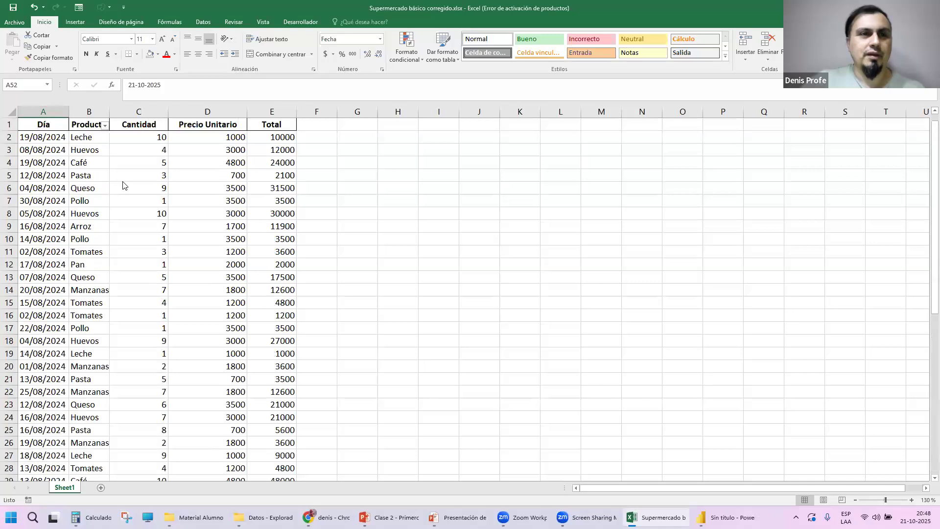
click(104, 126)
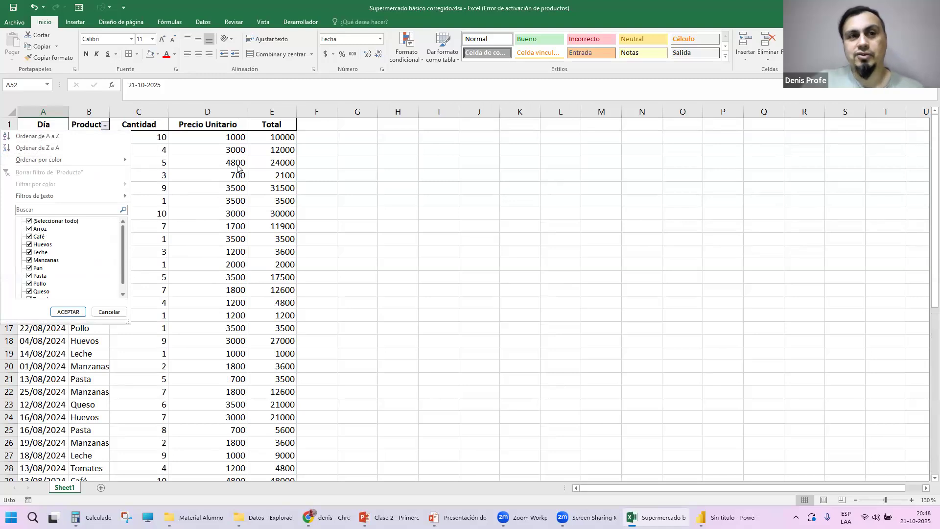
click(403, 142)
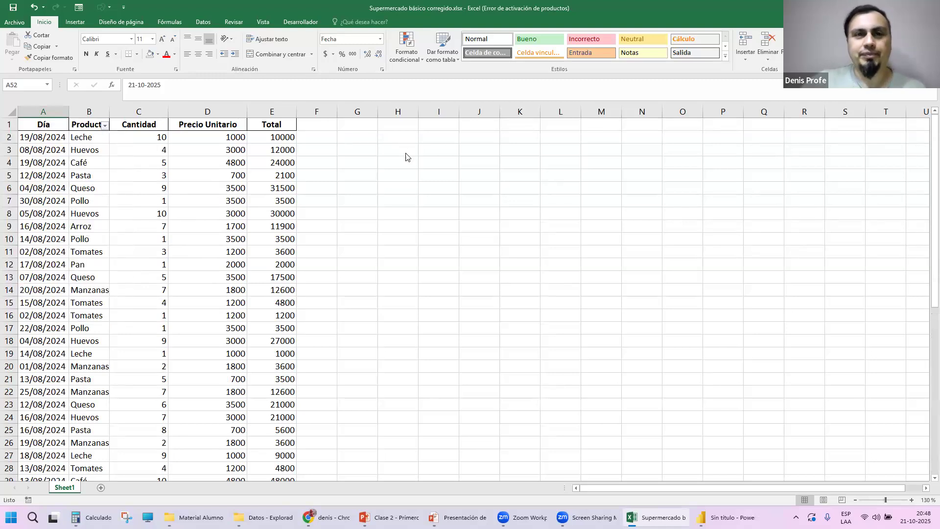
Switch to Power BI Desktop, close the Producto filter list and compare the table view with the report view.
key(alt+Tab)
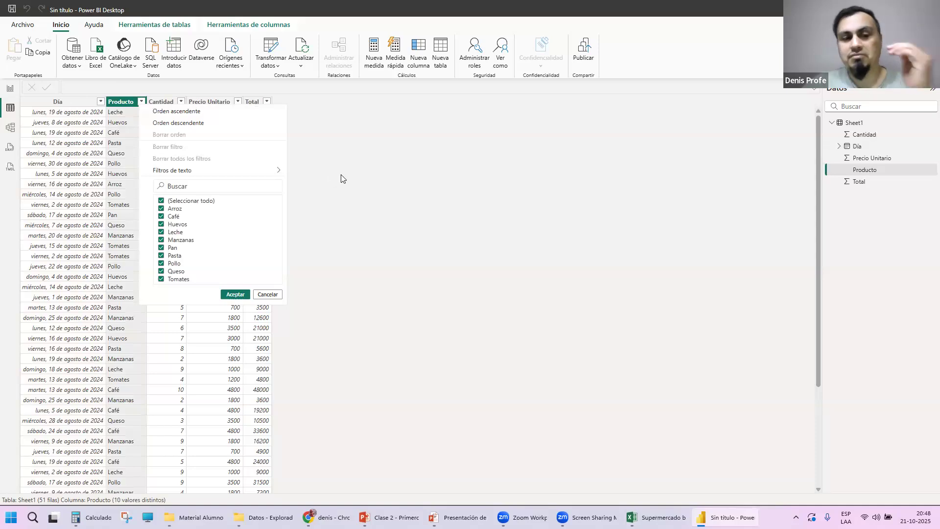
click(337, 170)
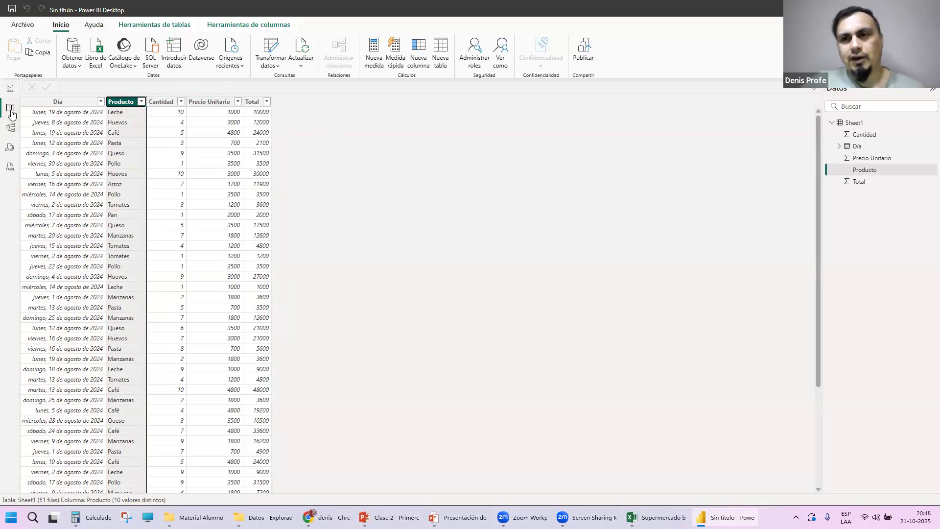
click(10, 89)
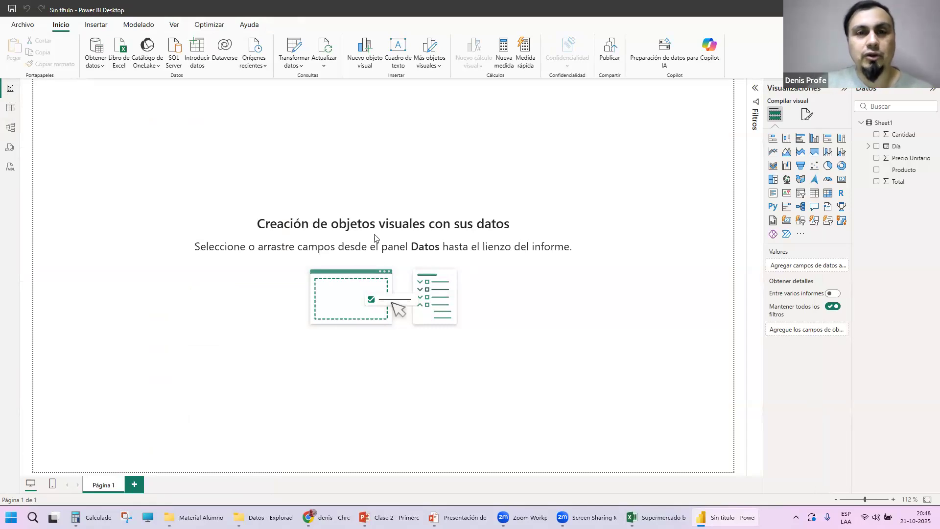
click(10, 108)
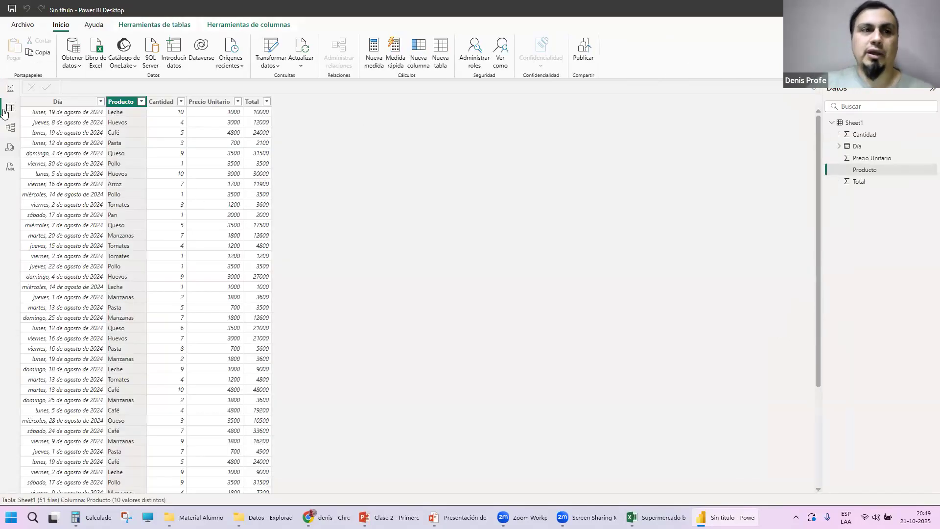
click(9, 90)
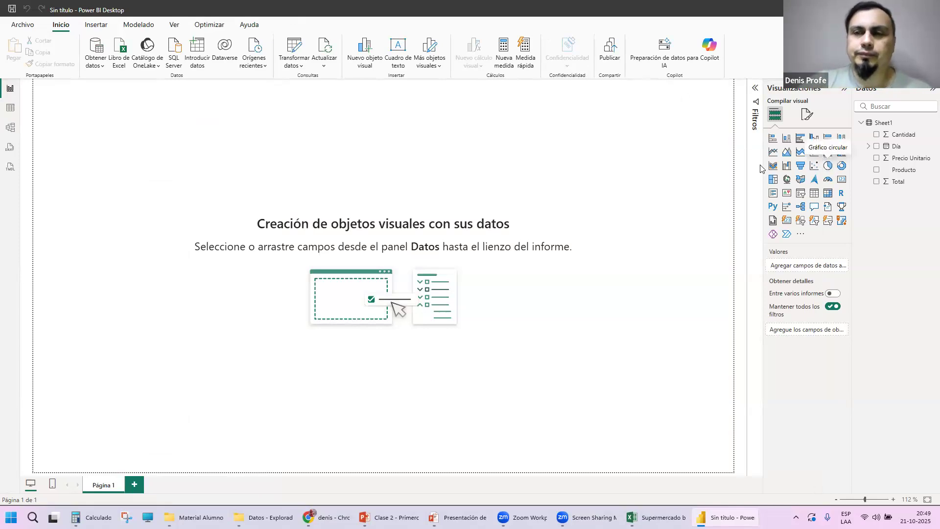
Widen the Visualizaciones pane, insert an empty pie chart on the report page and enlarge it.
drag(767, 167, 697, 168)
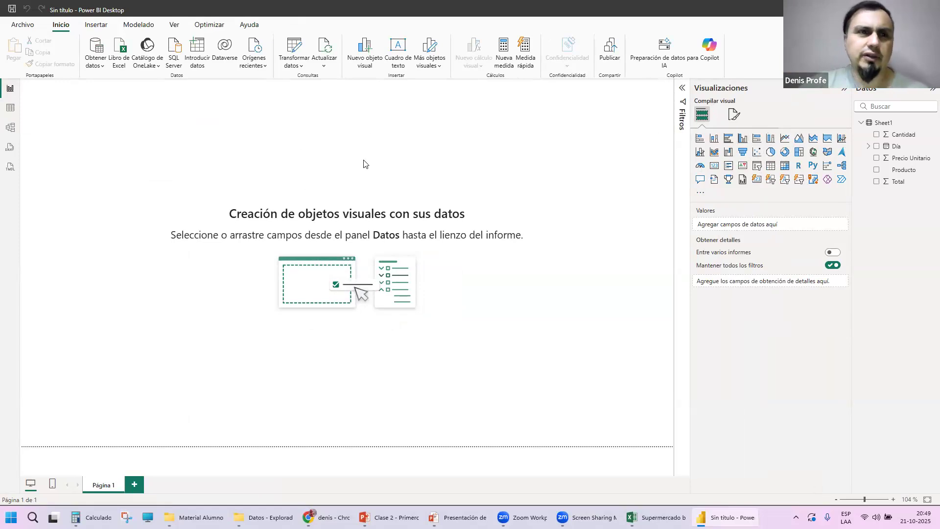
click(771, 152)
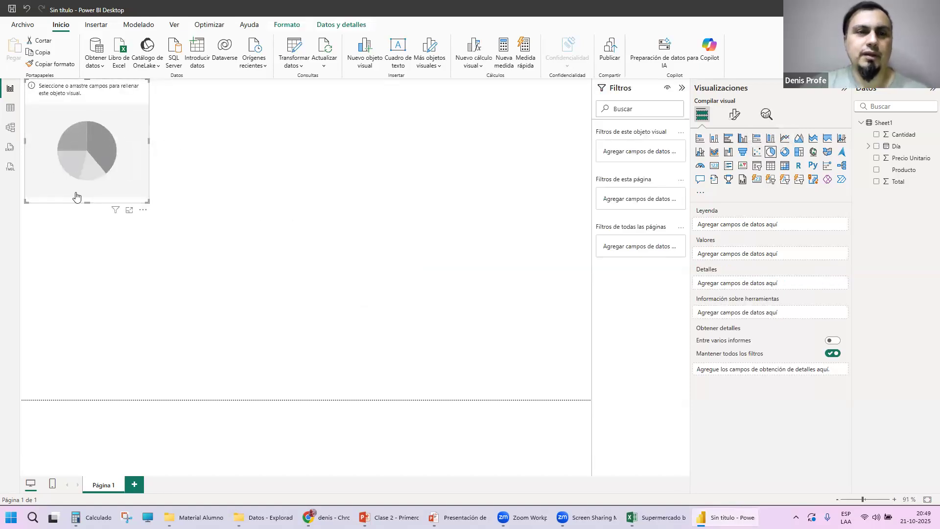
drag(147, 201, 231, 287)
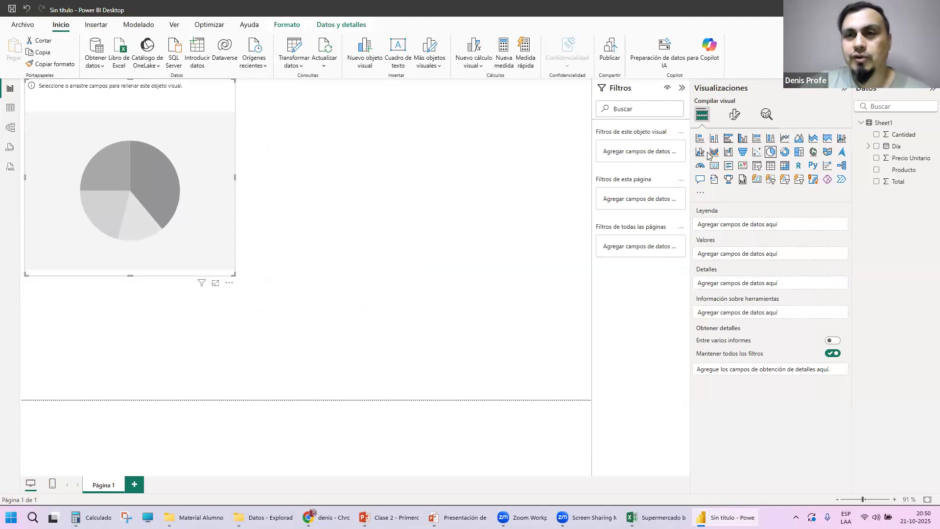
Try other chart types on the empty visual, including stacked bar and 100% stacked column, and return it to a pie chart.
click(701, 139)
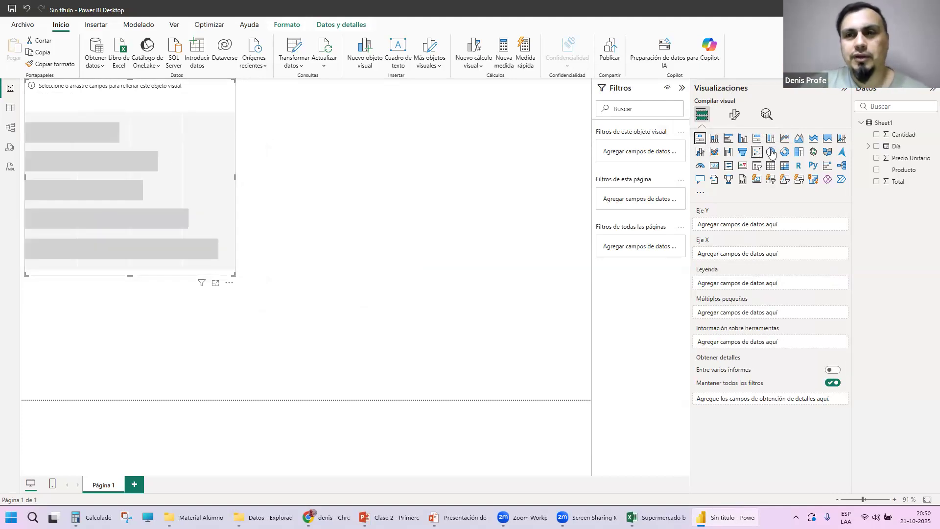
click(770, 152)
click(728, 139)
click(743, 139)
click(757, 139)
click(771, 139)
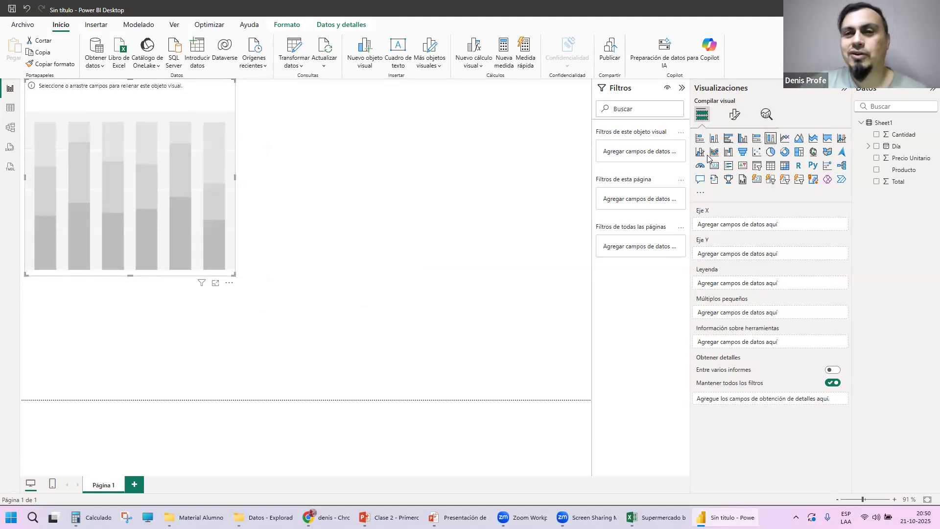
click(715, 152)
click(728, 152)
click(743, 152)
click(757, 152)
click(770, 152)
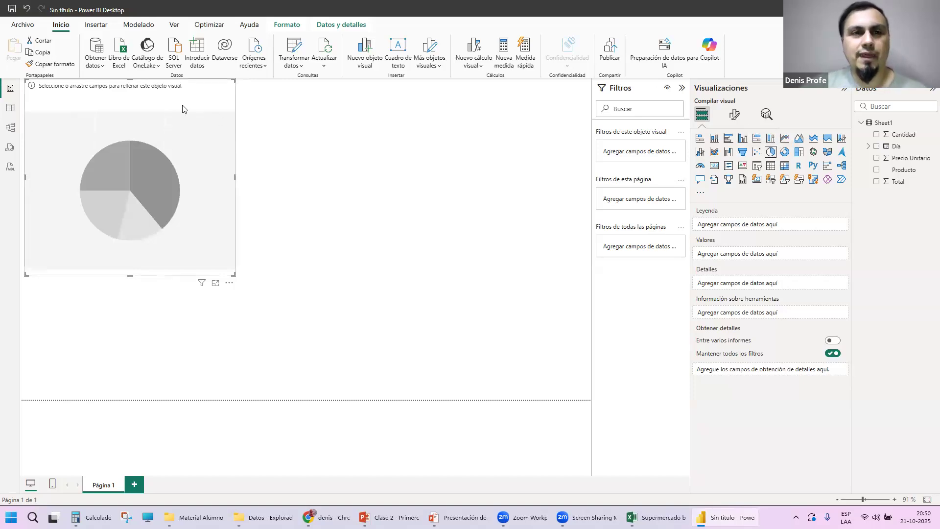
click(302, 133)
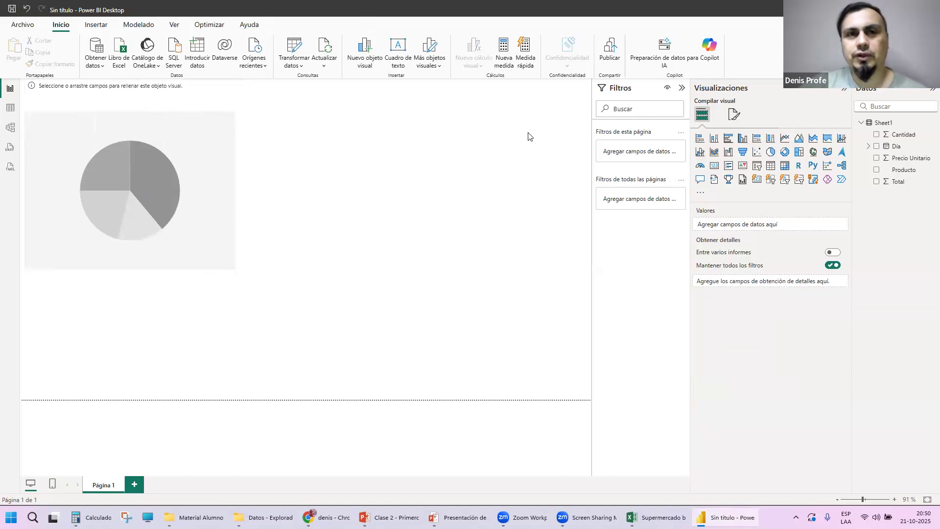
Add an empty treemap to the report page, place it beside the pie chart and enlarge it.
click(801, 154)
drag(212, 331, 450, 86)
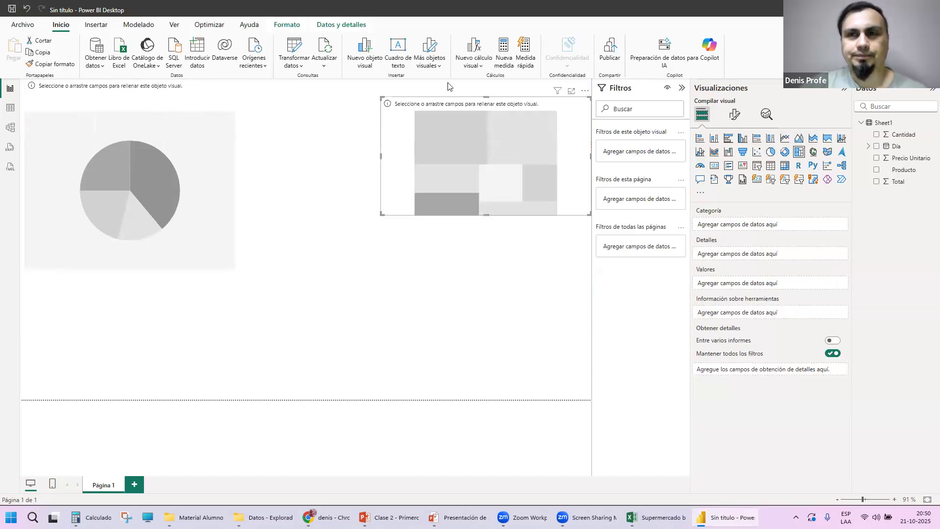
drag(469, 161, 436, 180)
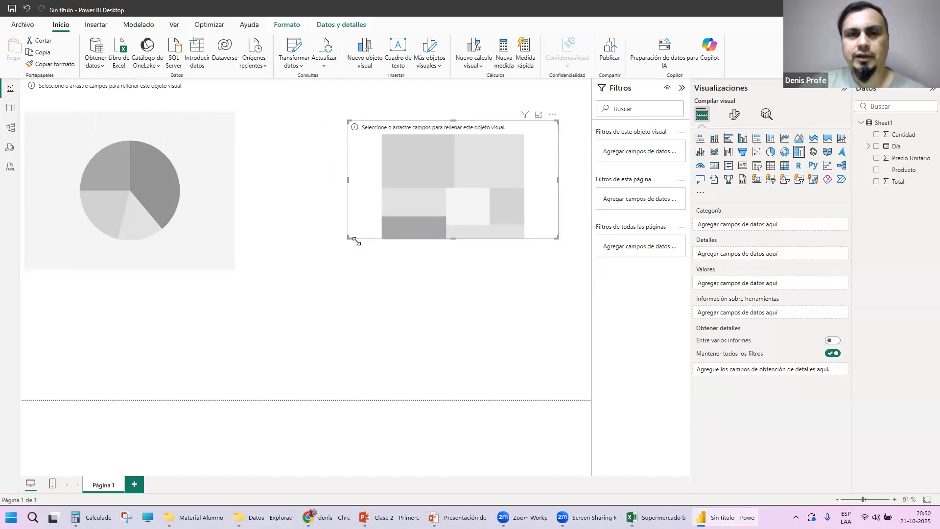
drag(356, 241, 288, 371)
Adjust the sizes and positions of the pie chart and treemap so they sit side by side on the page.
drag(233, 273, 232, 301)
drag(322, 269, 352, 232)
drag(186, 169, 126, 138)
drag(404, 181, 290, 172)
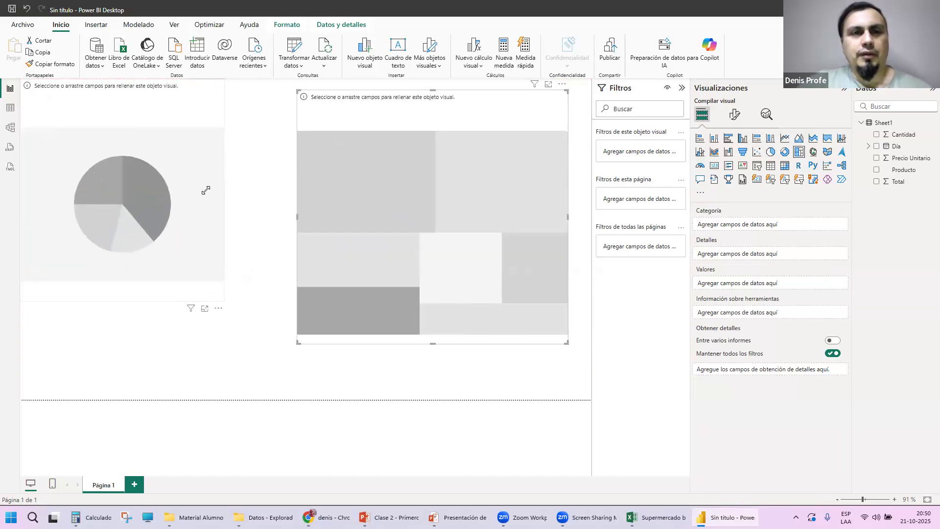
drag(205, 190, 218, 206)
Delete the treemap from the report page and select the pie chart.
click(524, 145)
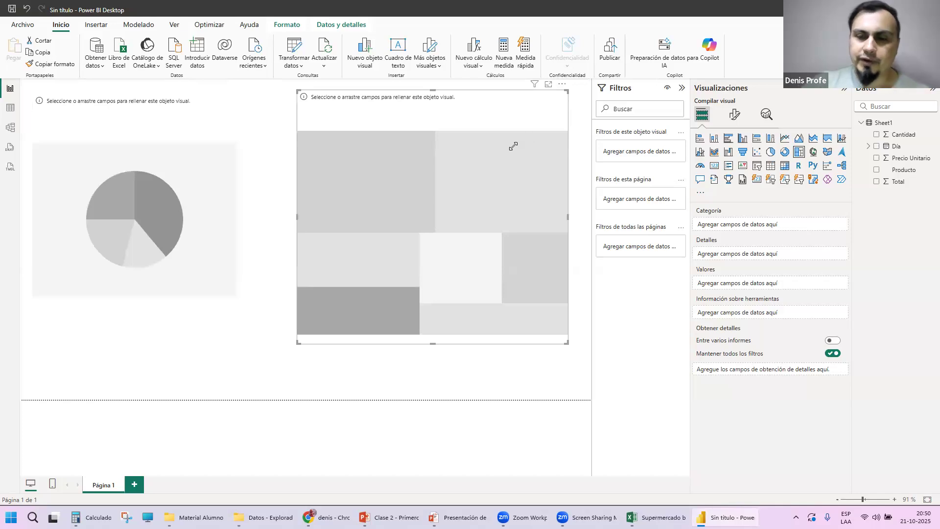
key(Delete)
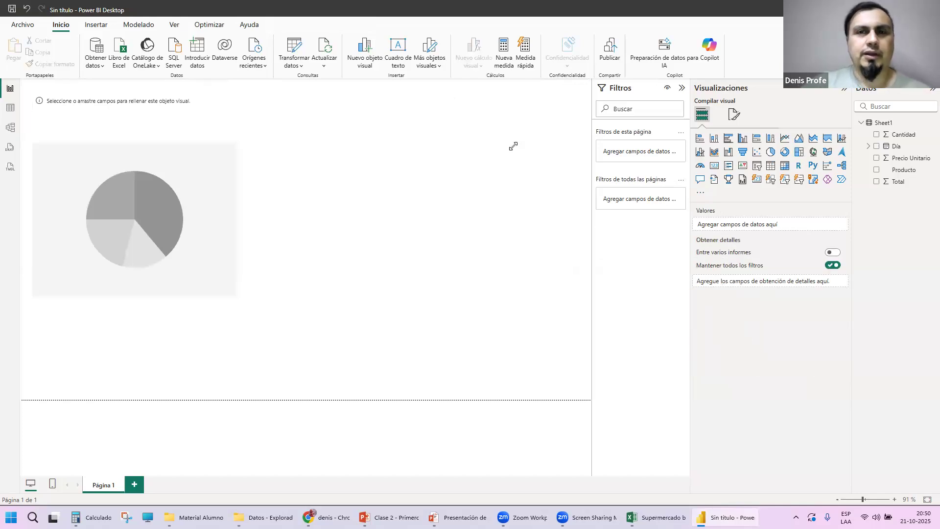
click(192, 153)
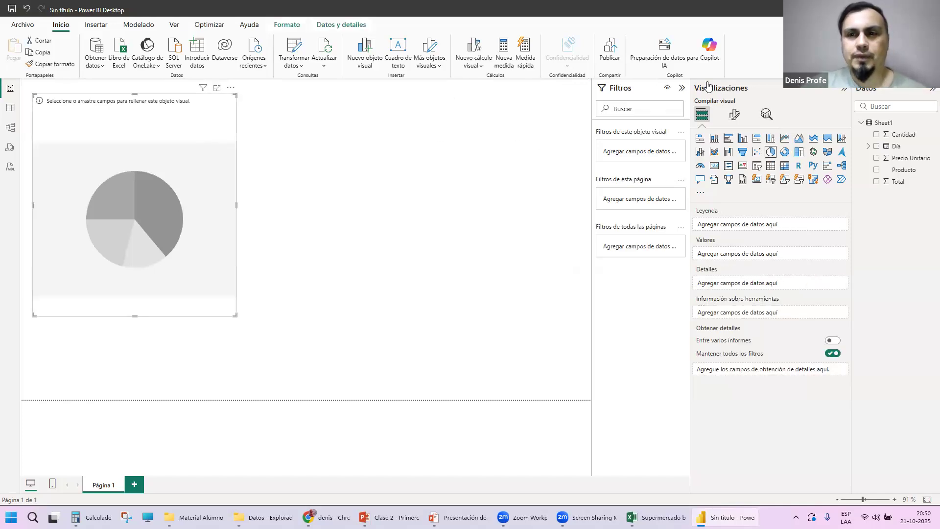
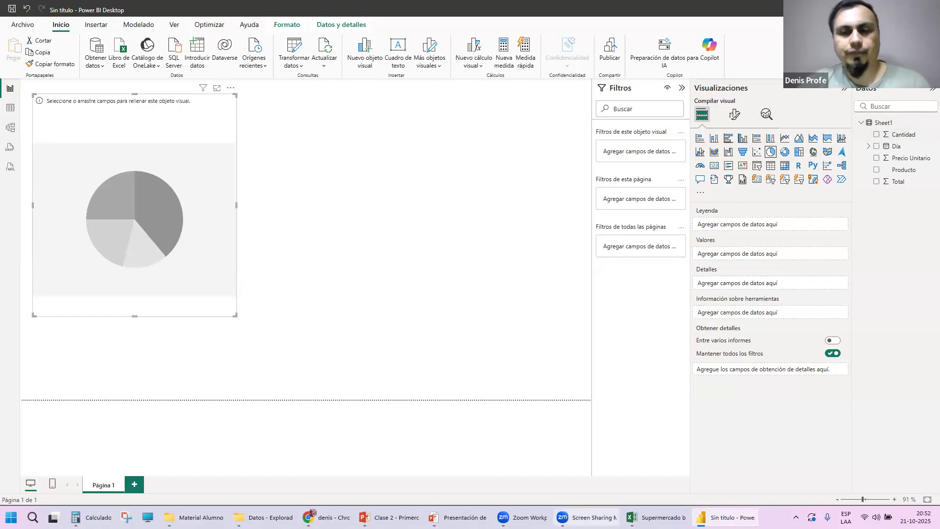
Review the header cells A1:E1 in the Excel workbook as the source of the fields, and return to Power BI Desktop.
click(657, 517)
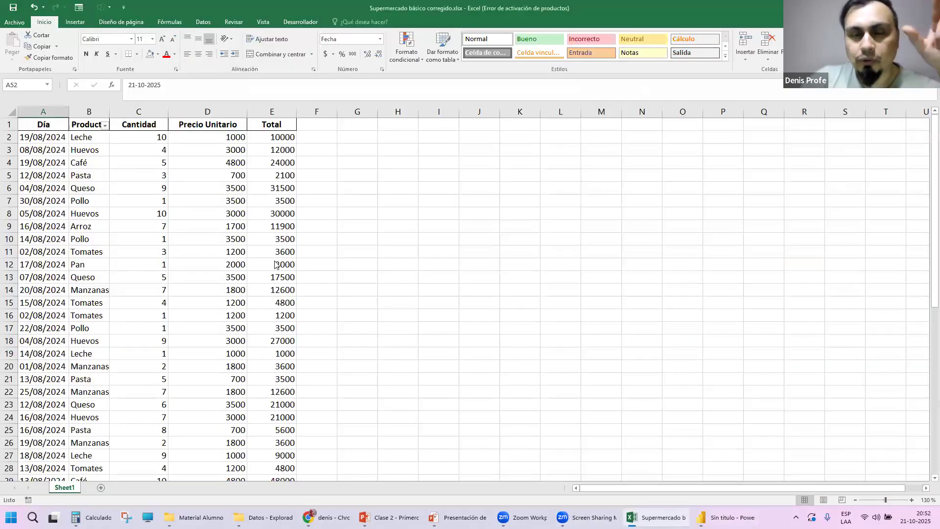
drag(32, 128, 273, 129)
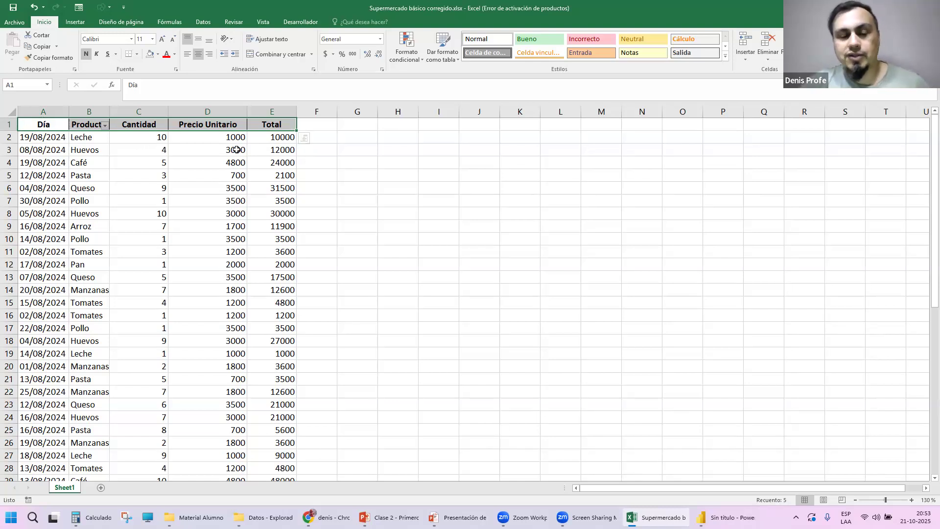
key(alt+Tab)
key(alt+Tab)
key(alt+Tab)
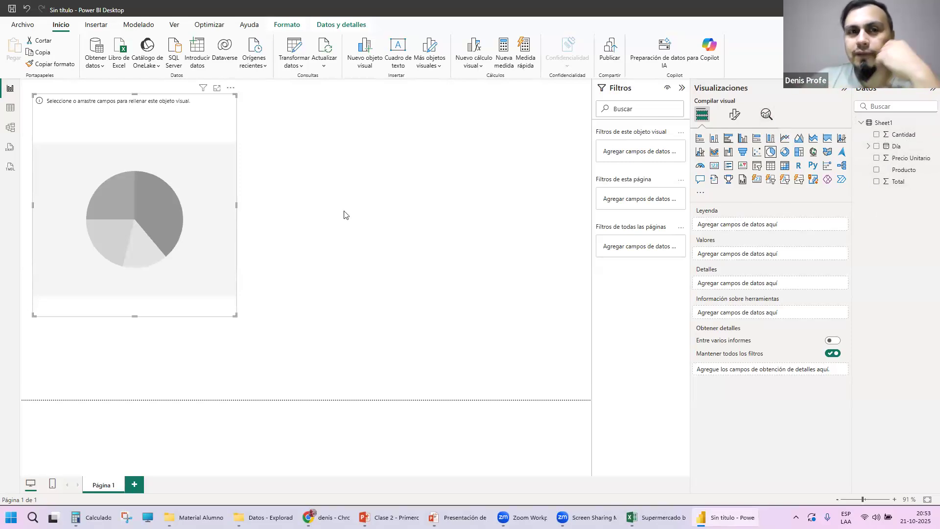
Compare the field options offered with the pie chart deselected and selected, leaving the chart selected.
click(320, 188)
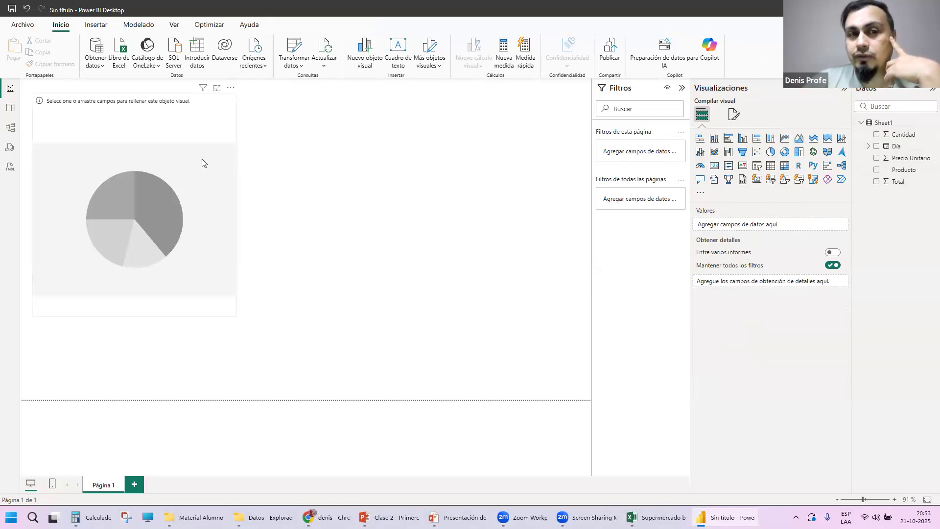
click(190, 143)
click(312, 153)
click(192, 149)
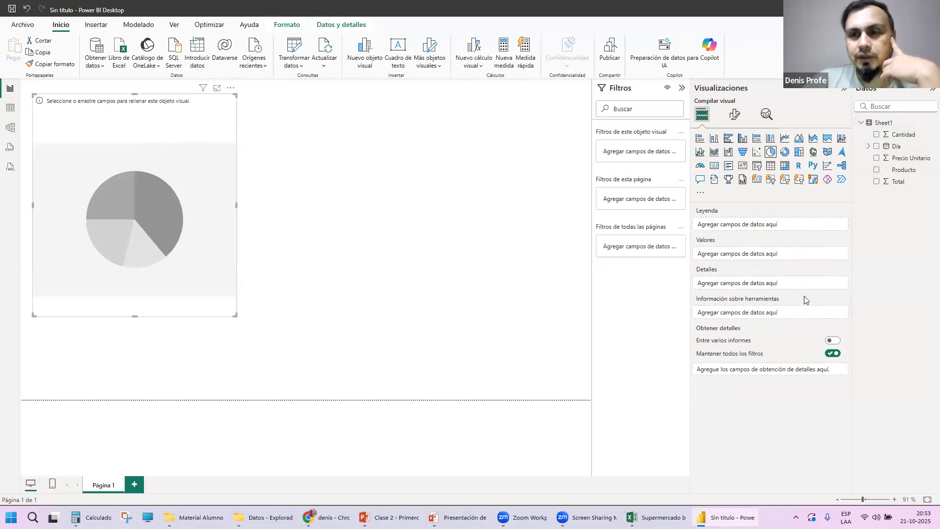
click(312, 169)
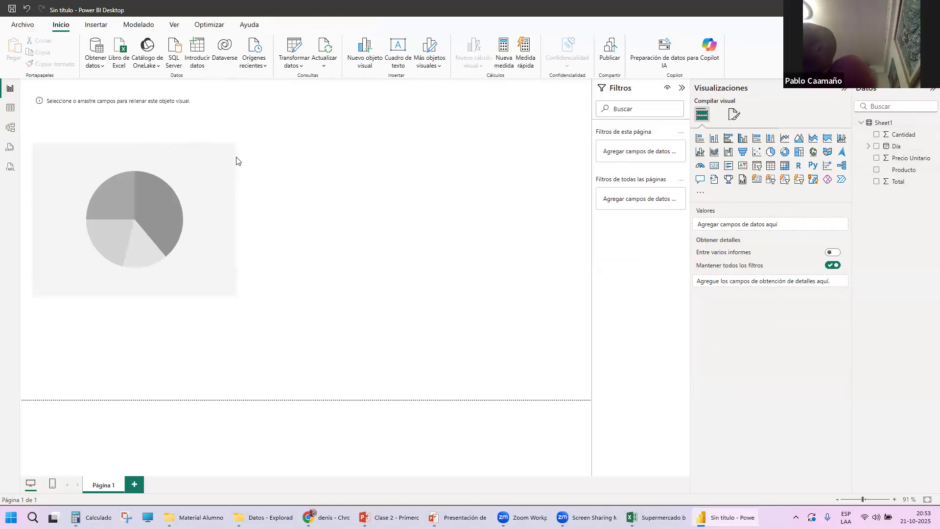
click(215, 158)
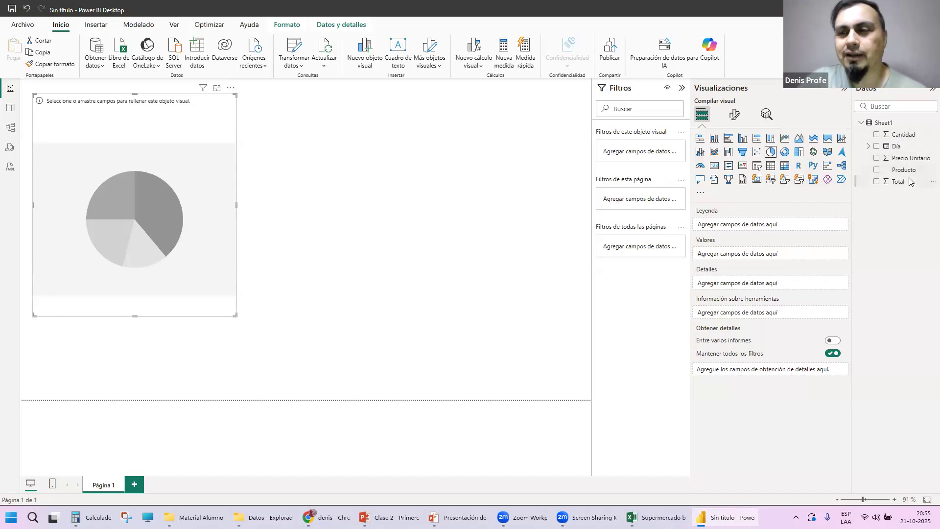
Assign the Producto field to the pie chart's Leyenda and widen the chart.
drag(909, 174, 755, 225)
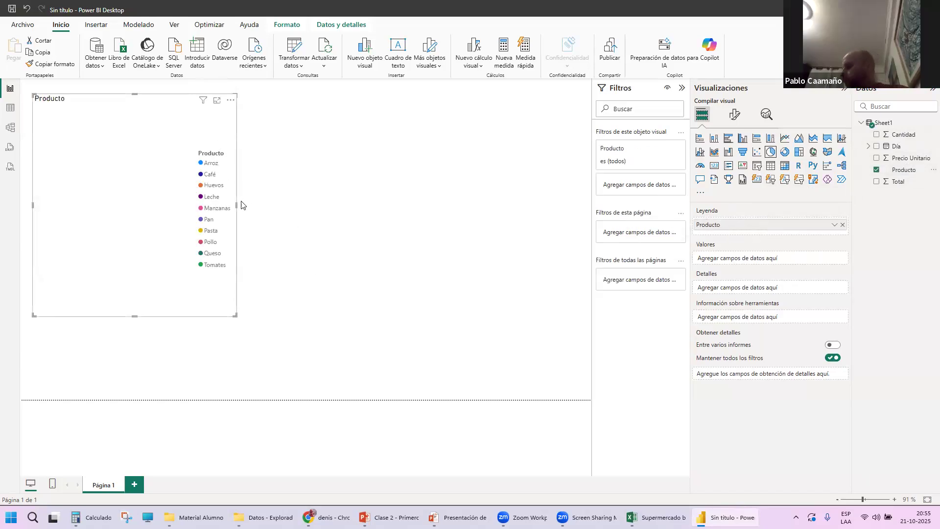
drag(237, 205, 361, 214)
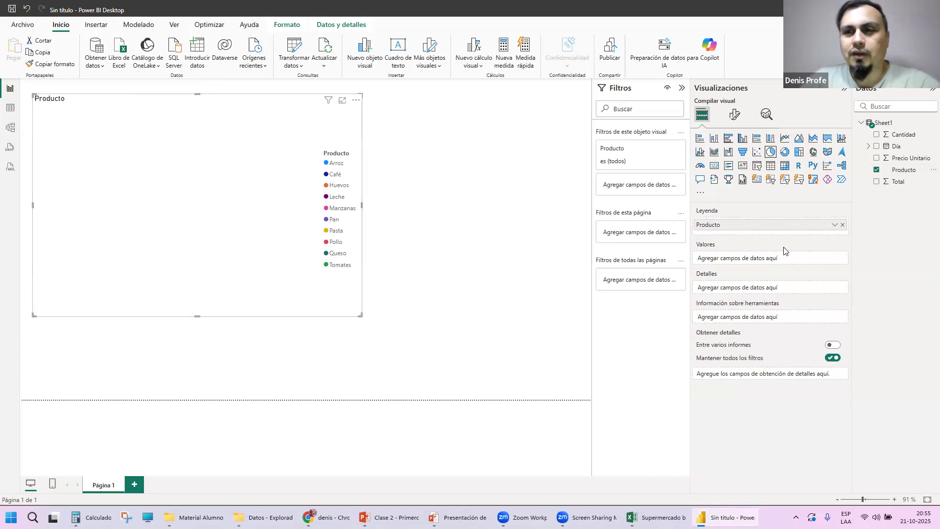
Demonstrate removing Producto from the pie chart and adding it back through its field checkbox, leaving the chart empty.
click(843, 226)
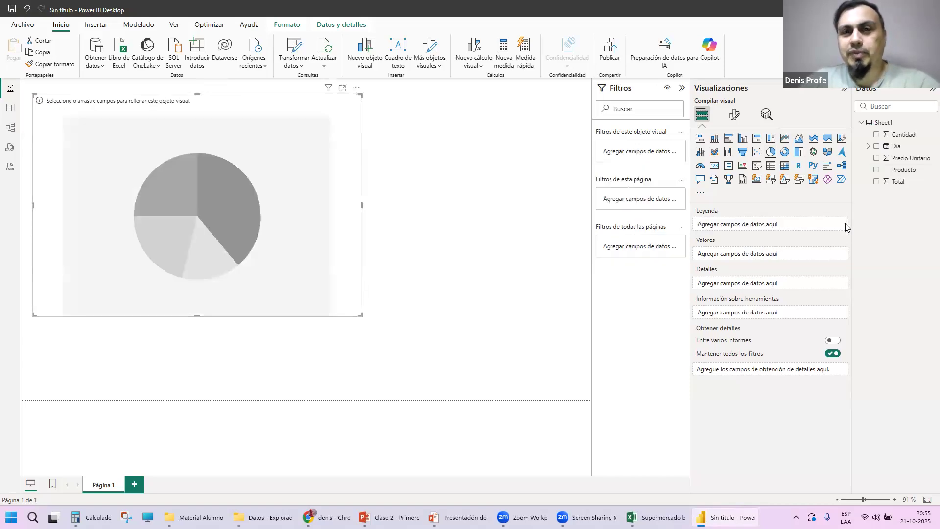
click(877, 170)
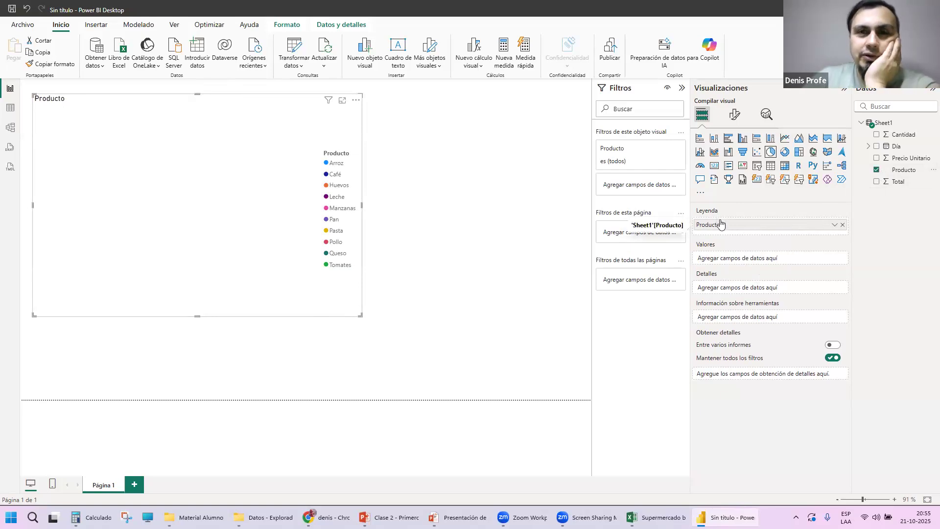
click(876, 170)
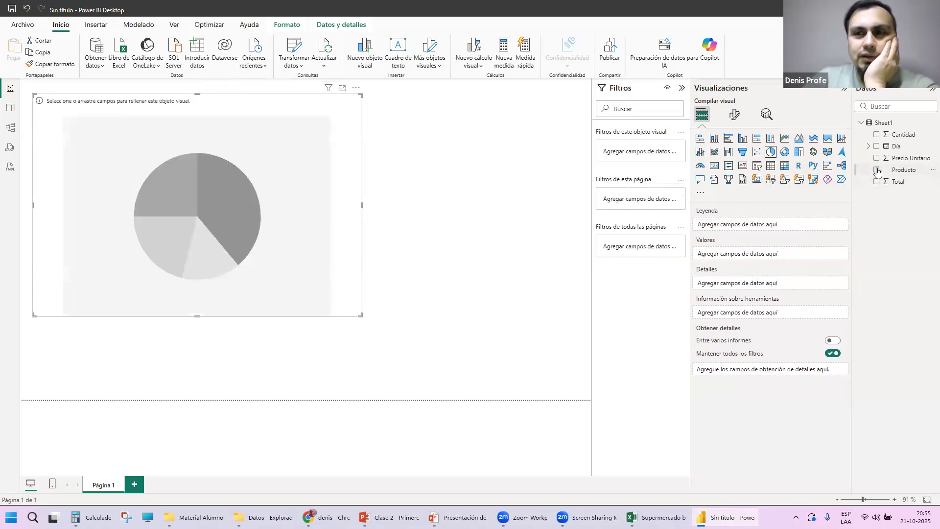
click(877, 170)
click(877, 170)
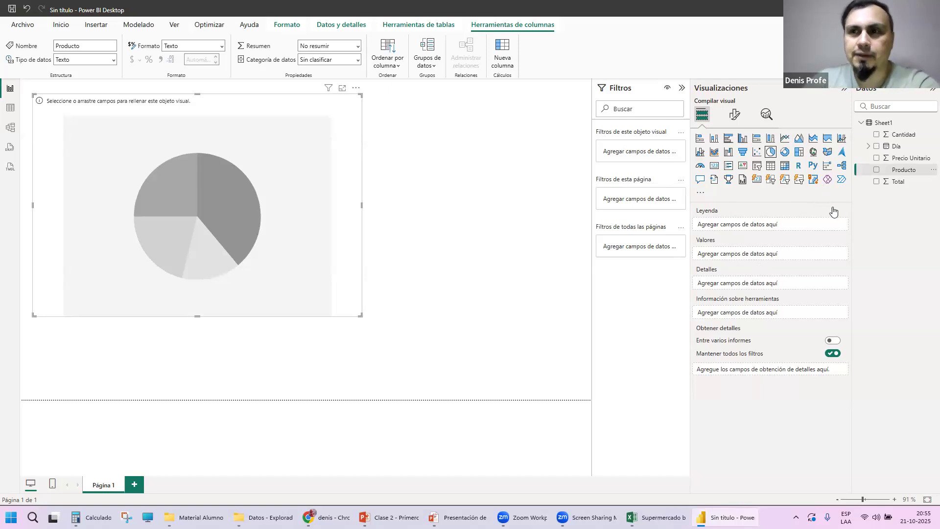
Set Producto as the pie chart's Leyenda and Total as its Valores.
click(877, 170)
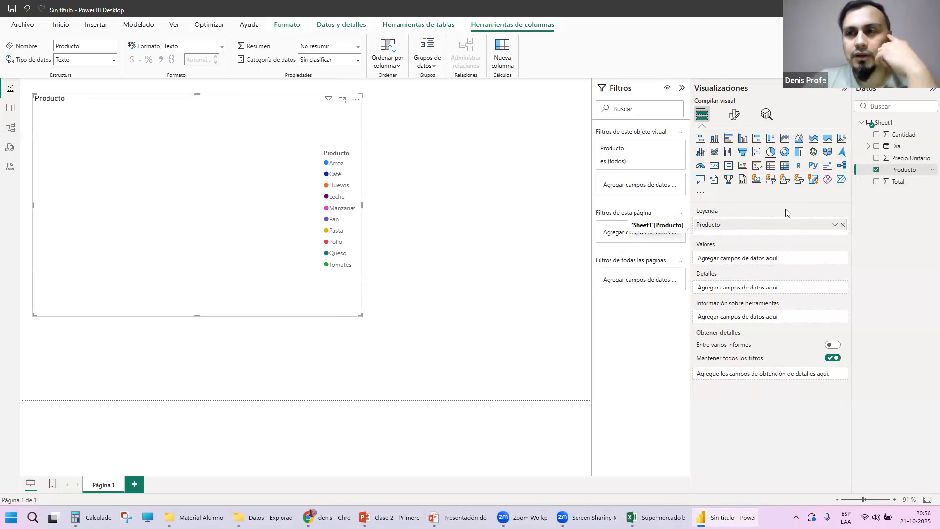
click(876, 183)
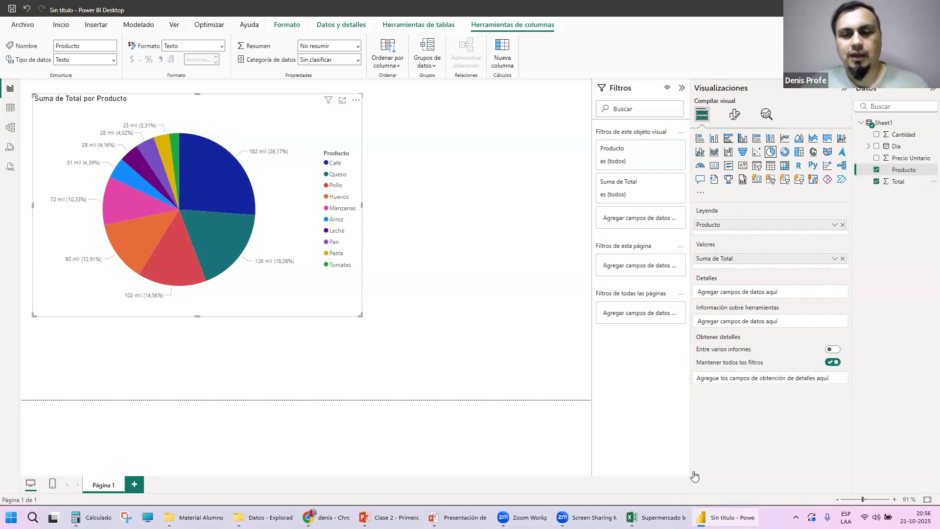
Switch to the Excel workbook and select the first sales record, A2:E2, to examine its values.
click(657, 517)
drag(49, 138, 272, 138)
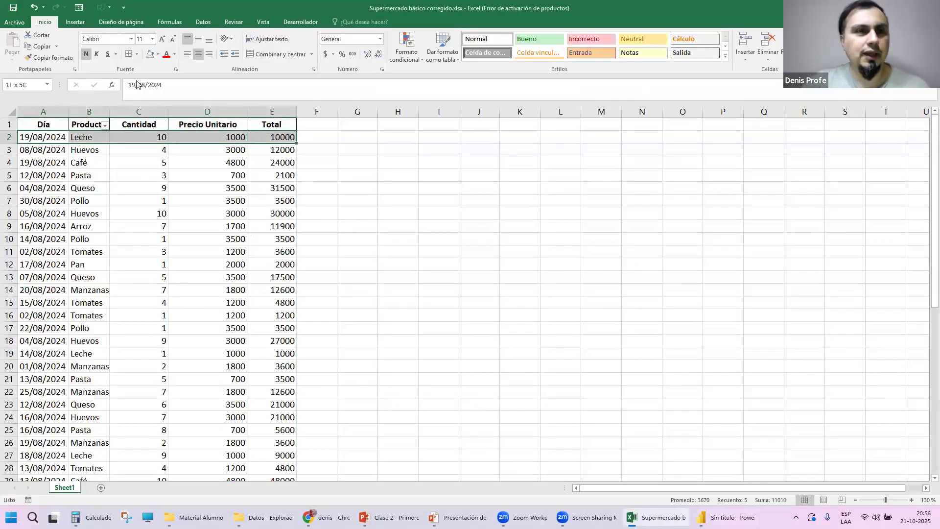
Fill the Leche sales records in rows 2, 19 and 27, columns A to E, with yellow.
click(157, 54)
click(175, 130)
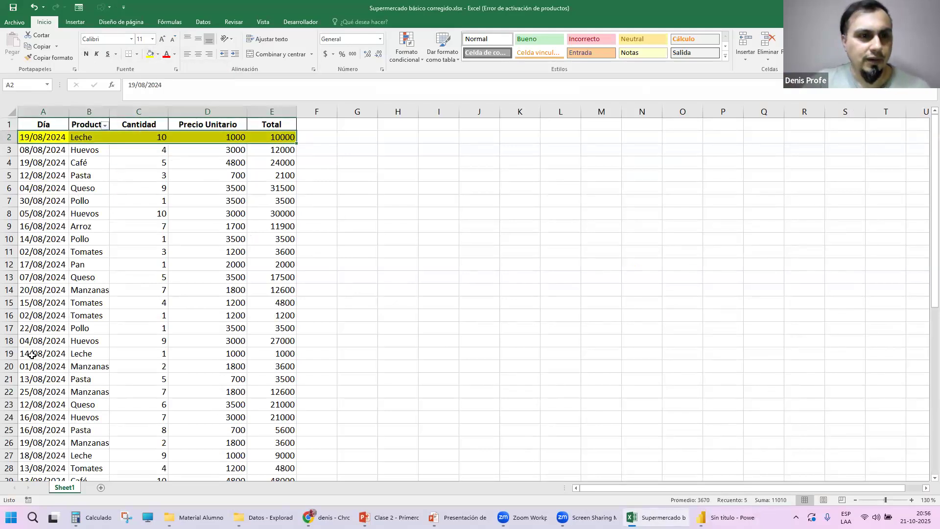
drag(33, 355, 272, 349)
click(150, 54)
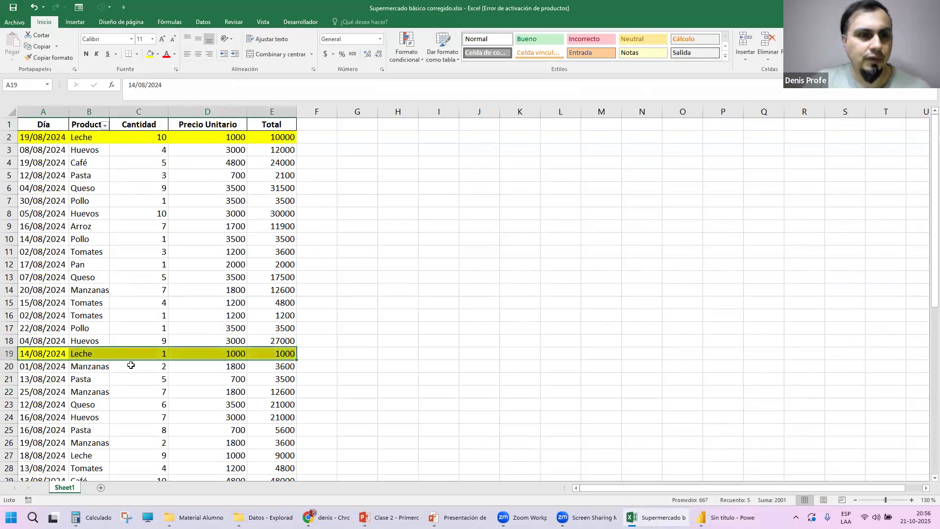
drag(25, 458, 276, 456)
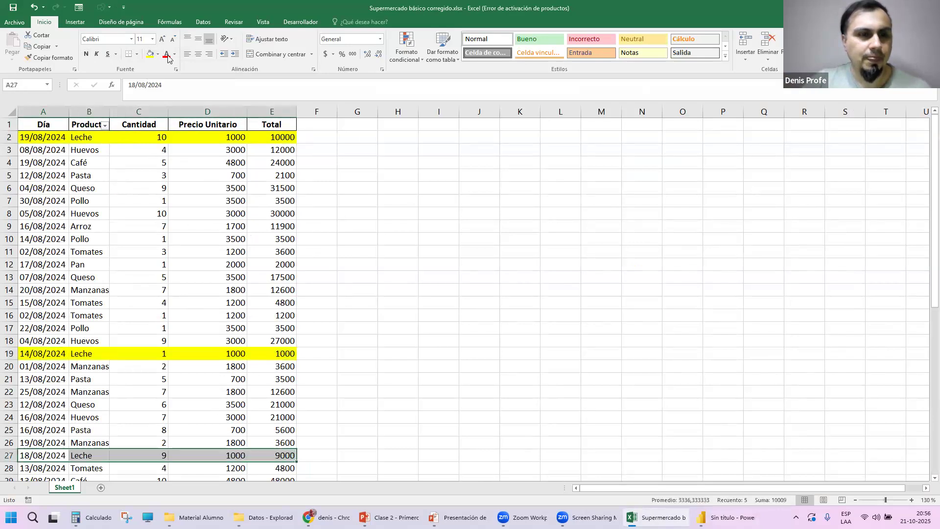
click(152, 55)
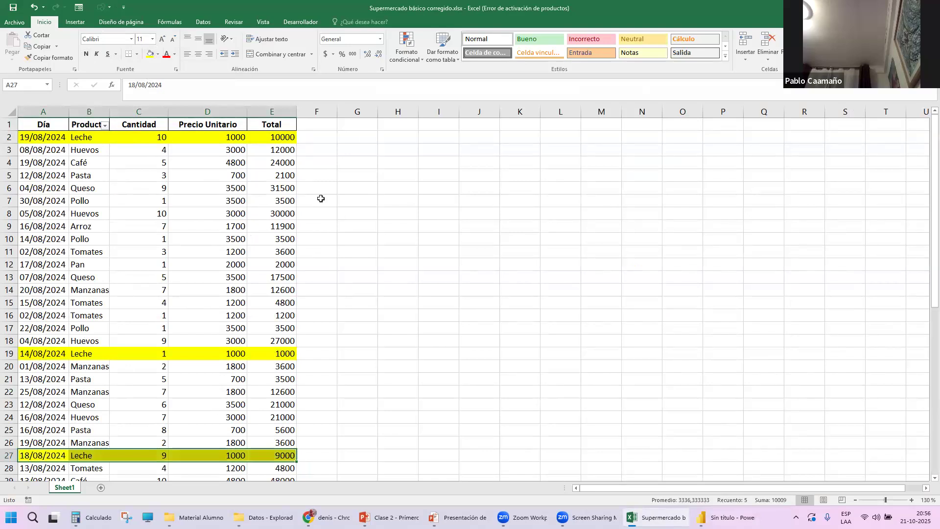
Switch to Power BI Desktop, try Cantidad in place of Total as the pie chart's value, and restore Total.
key(alt+Tab)
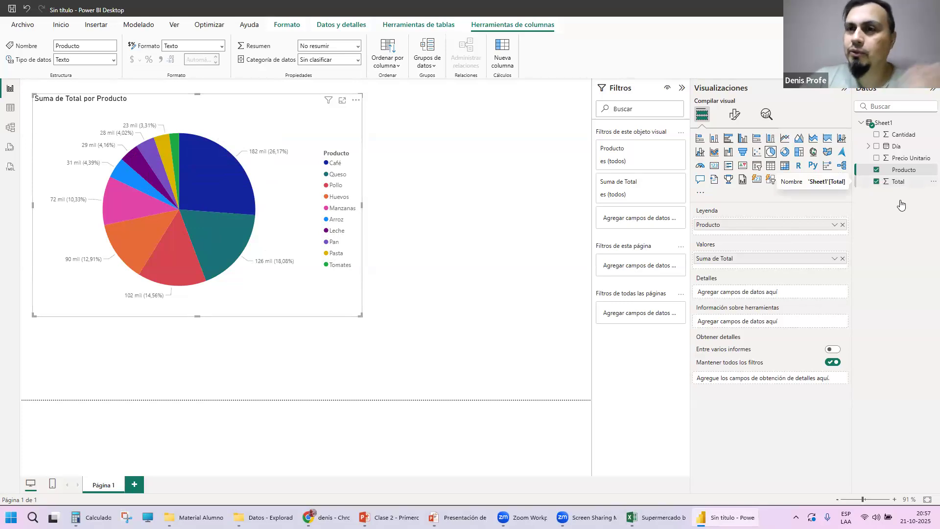
click(876, 183)
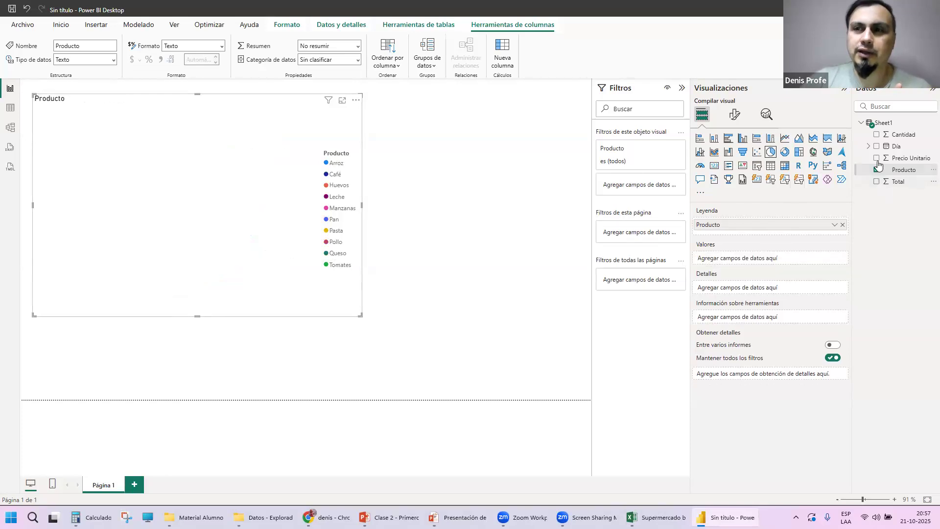
click(877, 135)
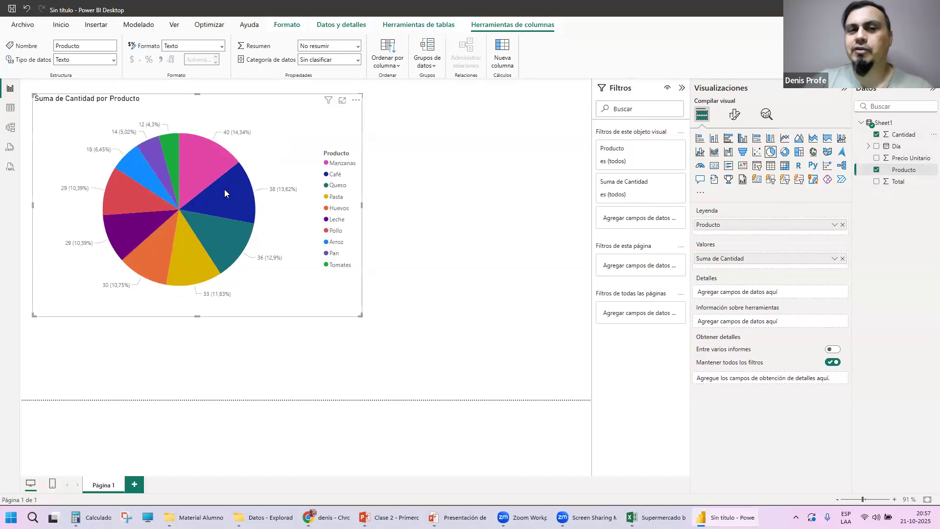
mouse_move(221, 159)
mouse_move(234, 183)
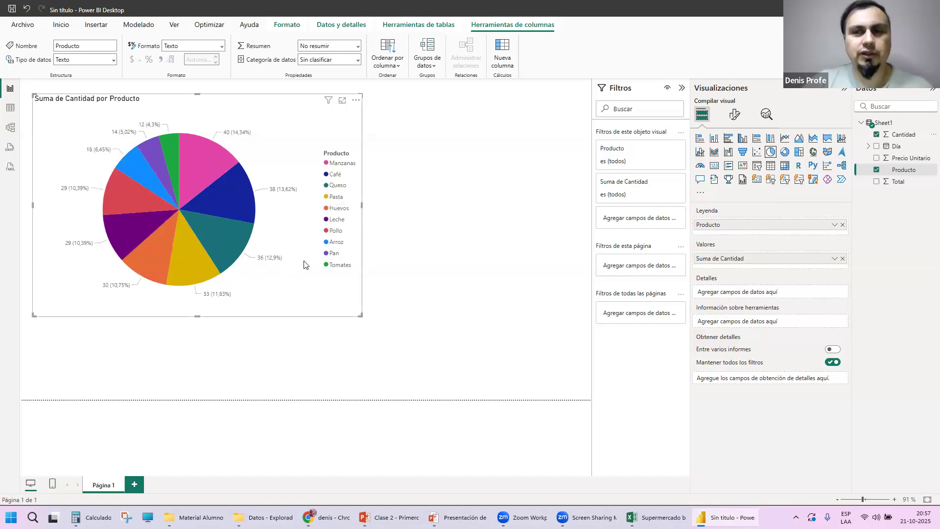
click(876, 136)
click(877, 182)
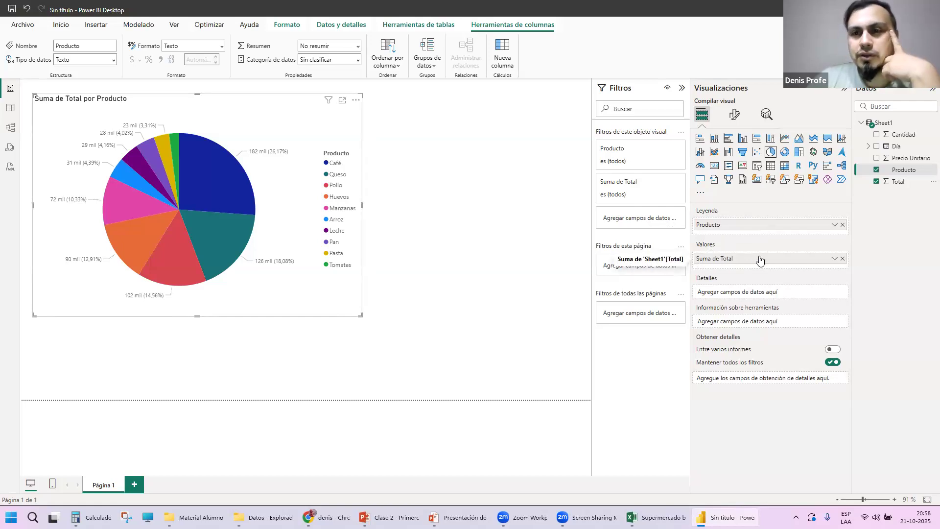
Change the aggregation of the pie chart's Total value to Promedio and after that to Máximo.
click(834, 259)
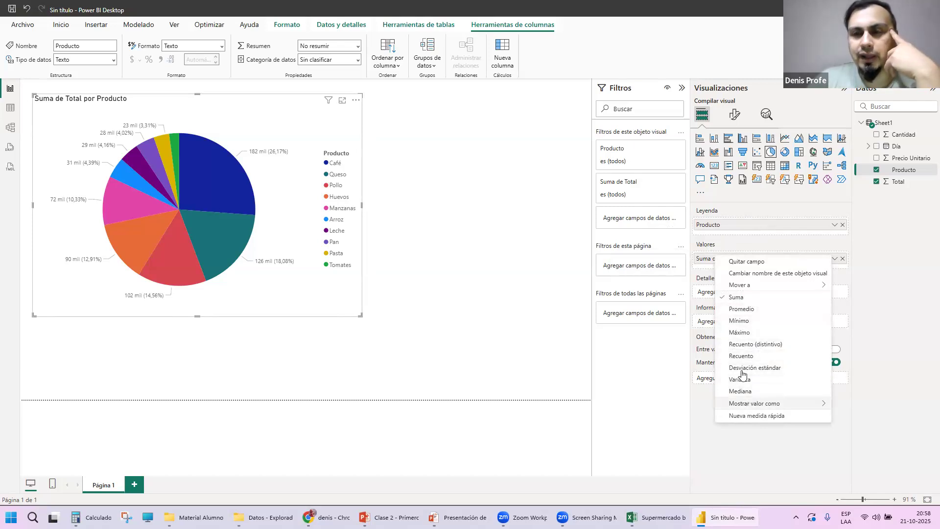
mouse_move(773, 284)
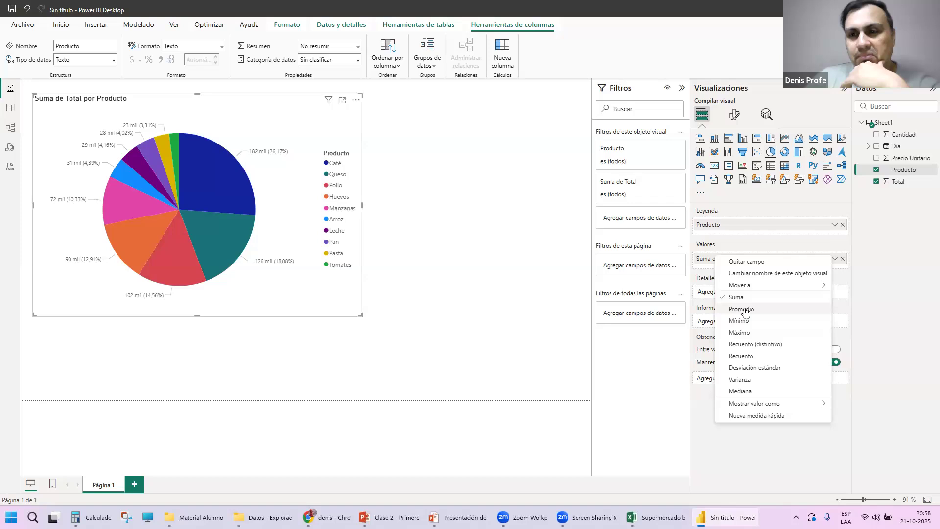
click(742, 309)
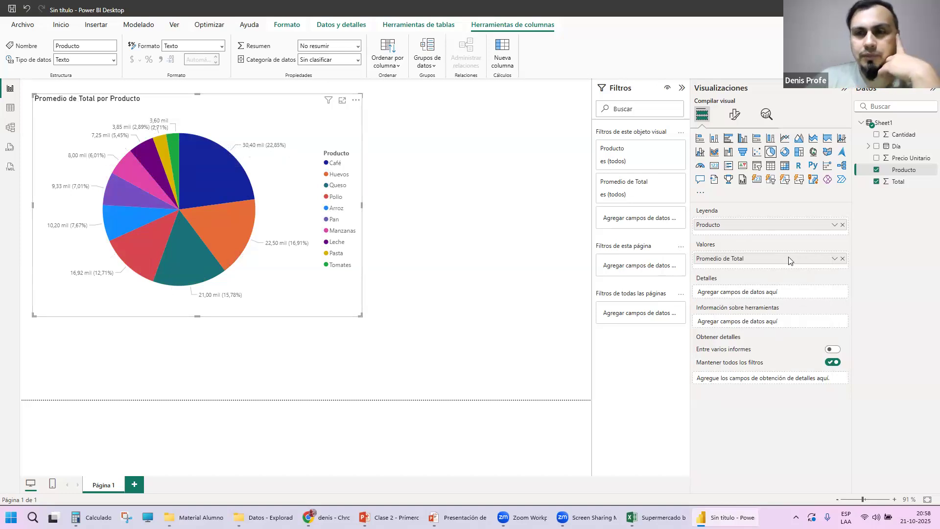
click(835, 260)
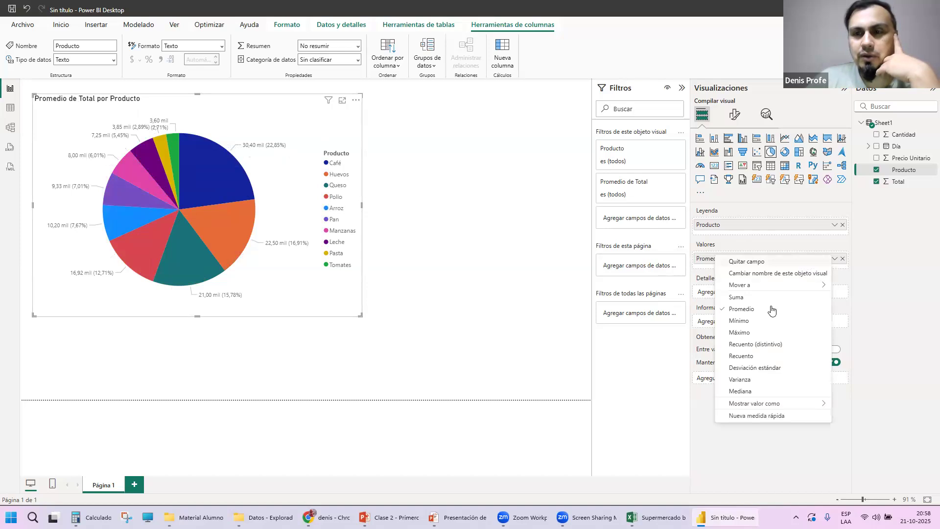
click(740, 332)
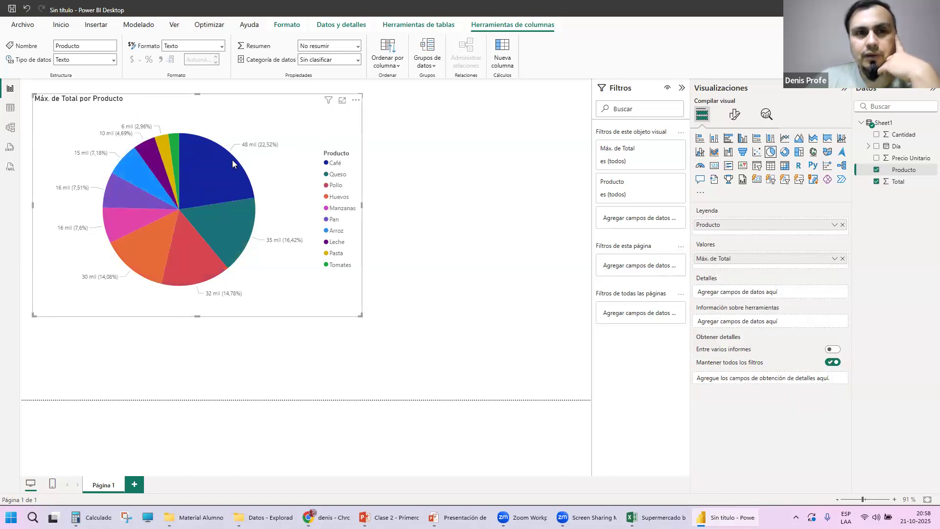
Try the Recuento aggregation for Total, inspect the Manzanas slice, and set the aggregation back to Suma.
click(834, 259)
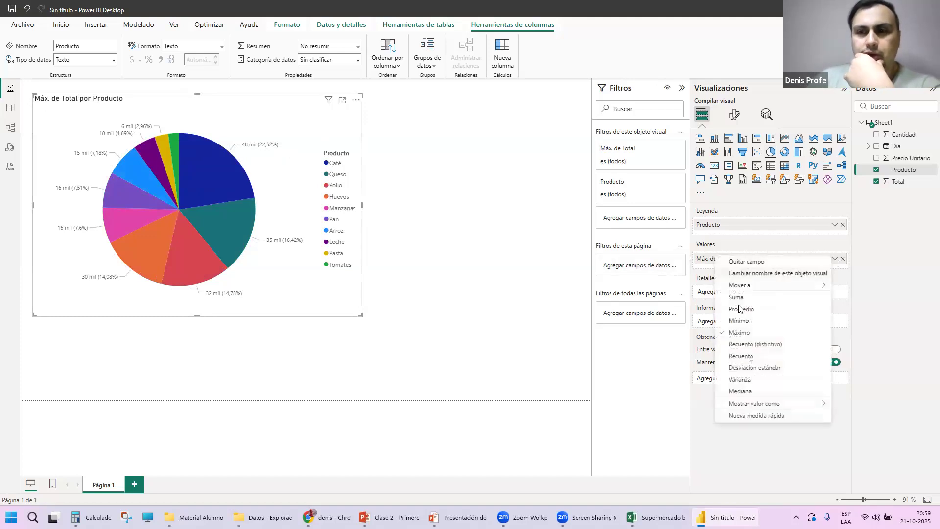
click(757, 355)
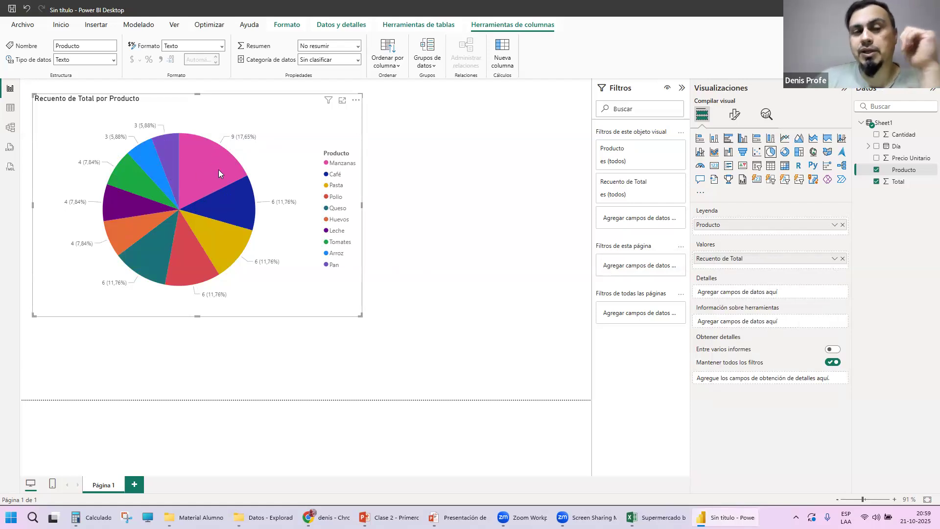
mouse_move(204, 165)
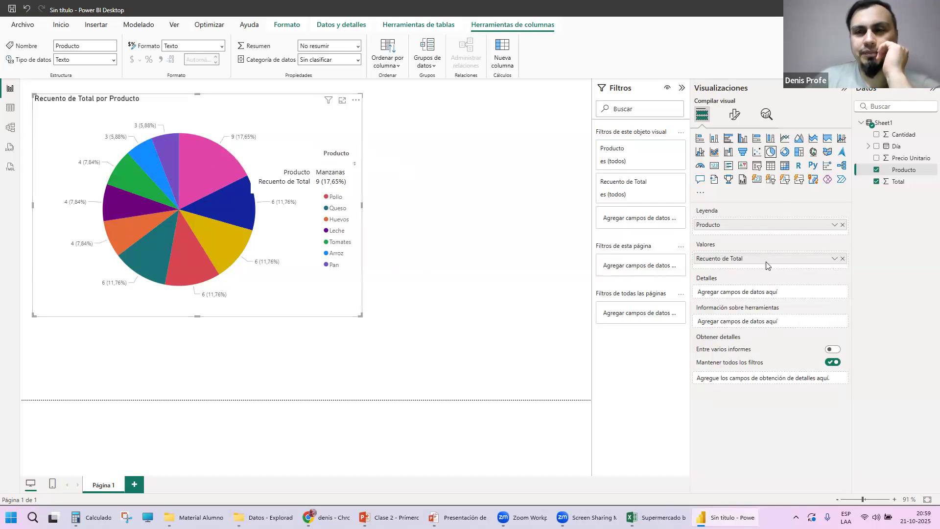
click(835, 259)
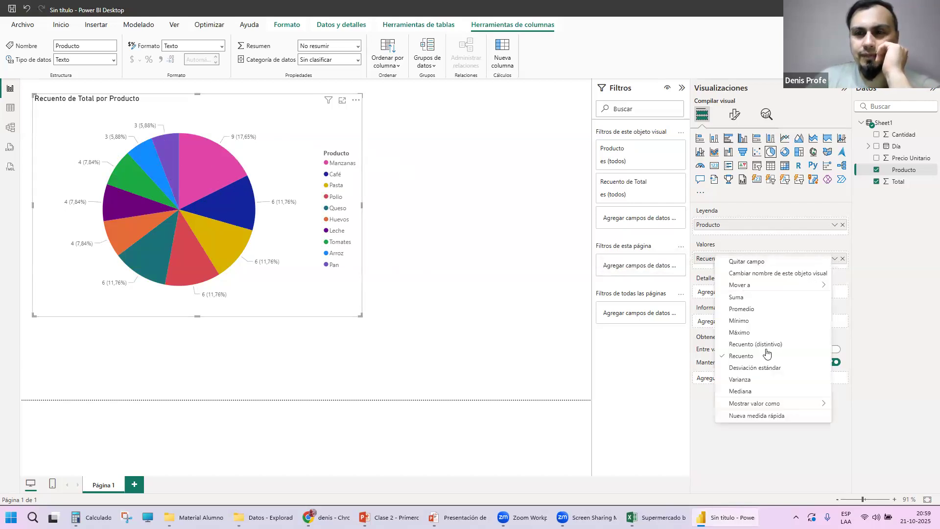
click(759, 298)
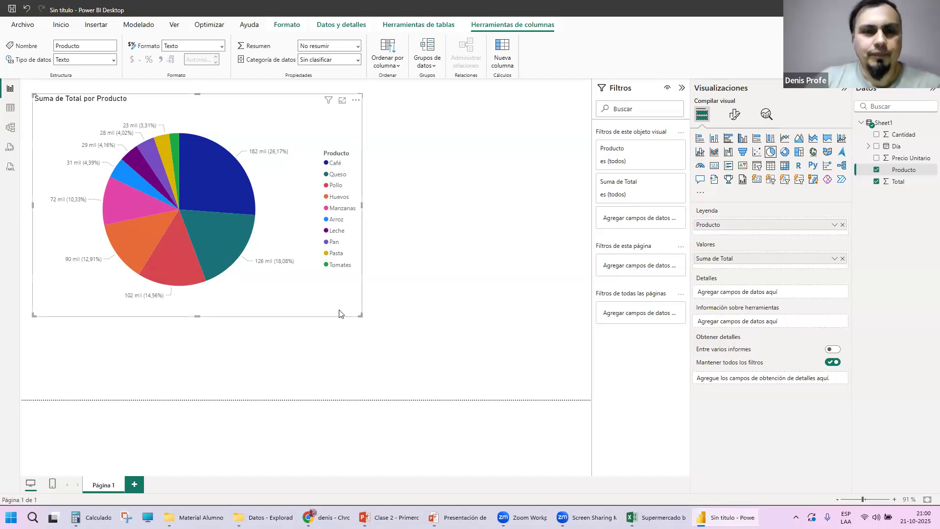
Shrink the pie chart slightly and add a second report page, switching between both pages and ending on Página 1.
mouse_move(363, 318)
mouse_down()
mouse_move(293, 312)
mouse_move(348, 313)
mouse_up()
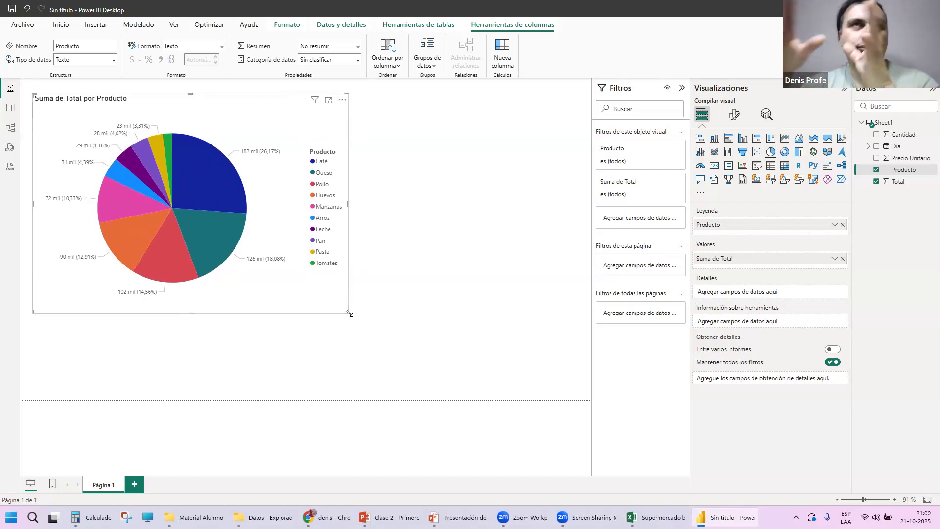
click(135, 484)
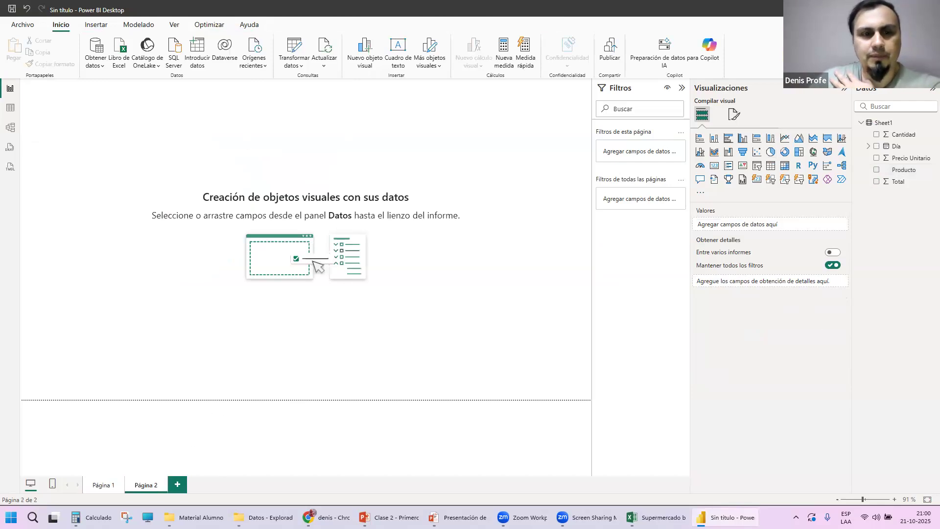
click(103, 486)
click(146, 486)
click(104, 487)
click(148, 489)
click(101, 489)
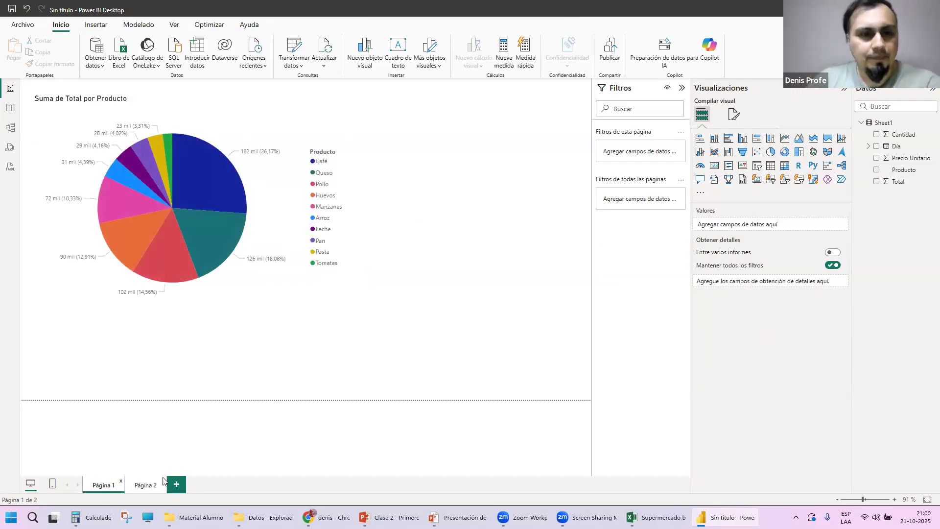
click(135, 486)
click(102, 487)
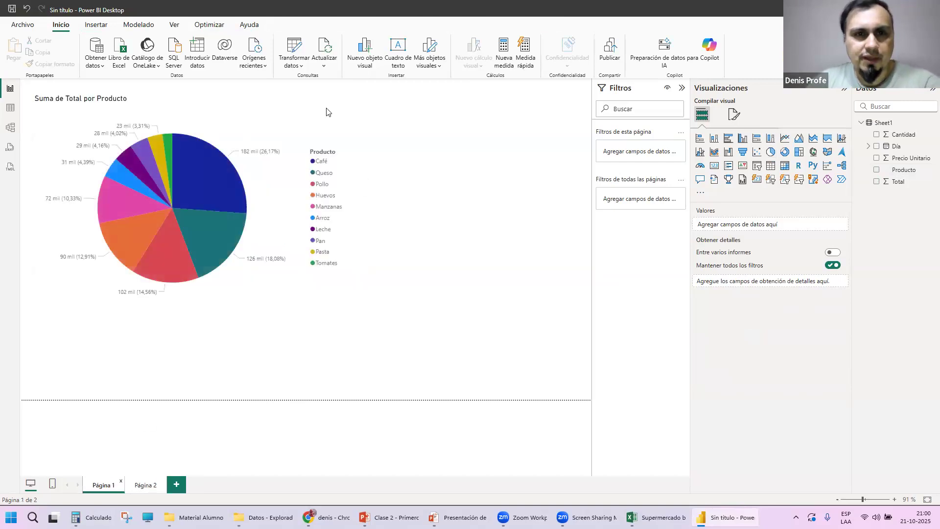
Shrink the pie chart on Página 1 to roughly two thirds of its width and compare the page with Página 2.
drag(348, 312, 256, 281)
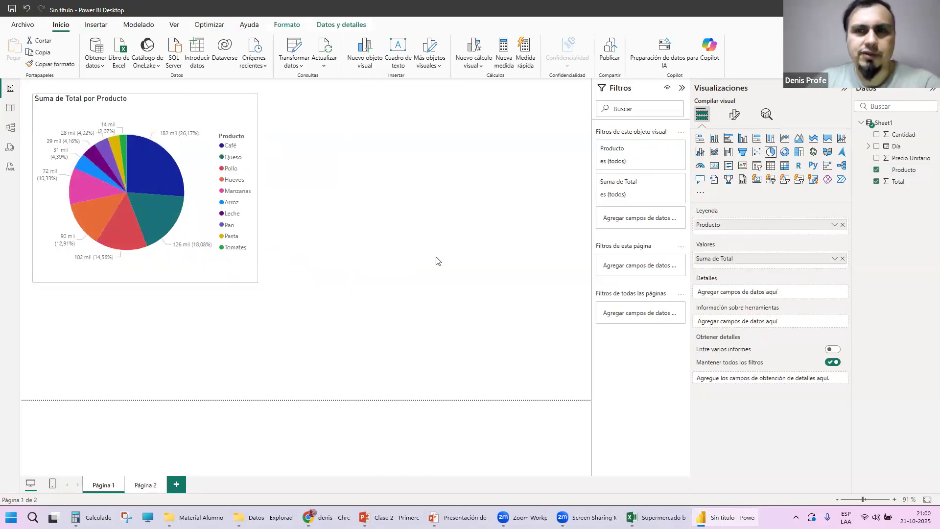
click(356, 230)
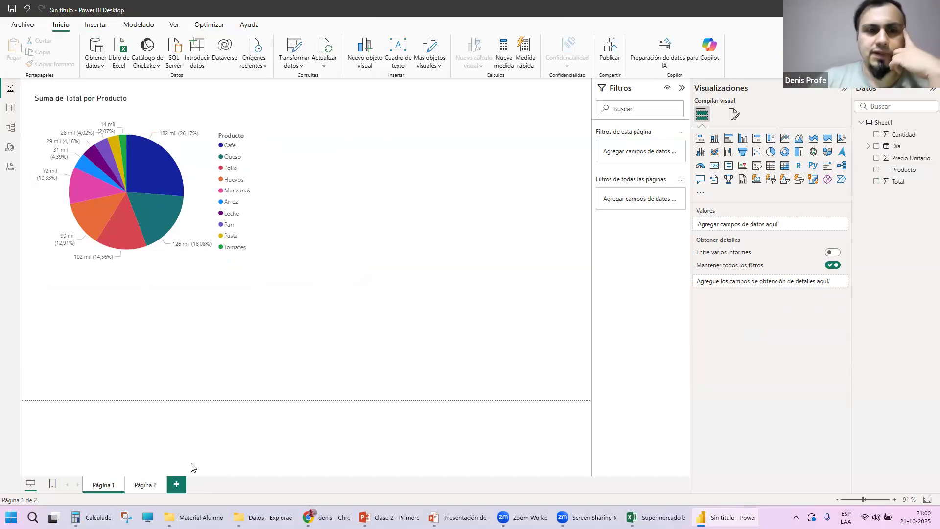
click(149, 486)
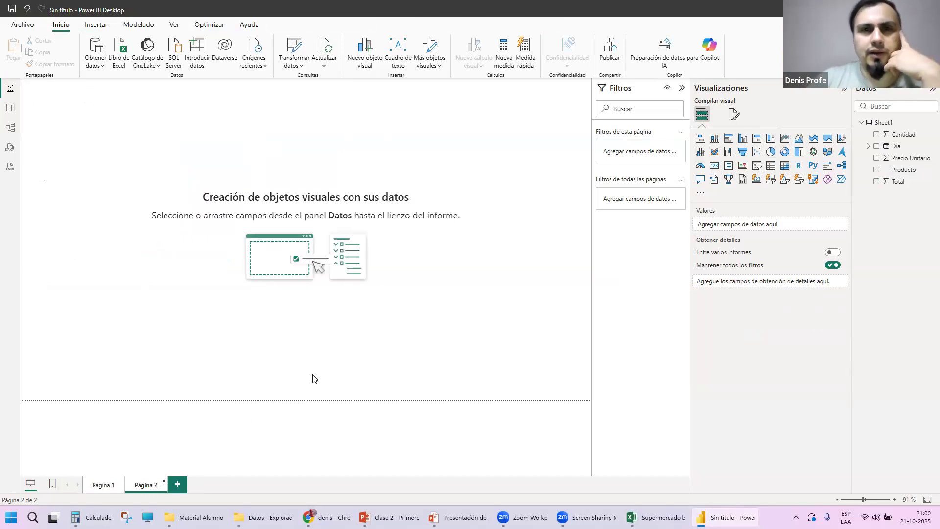
click(103, 486)
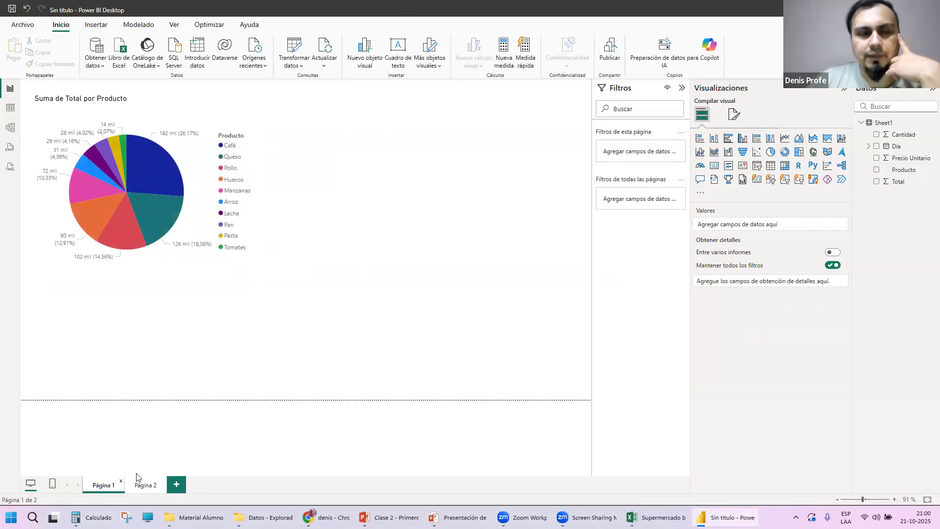
click(146, 484)
click(109, 484)
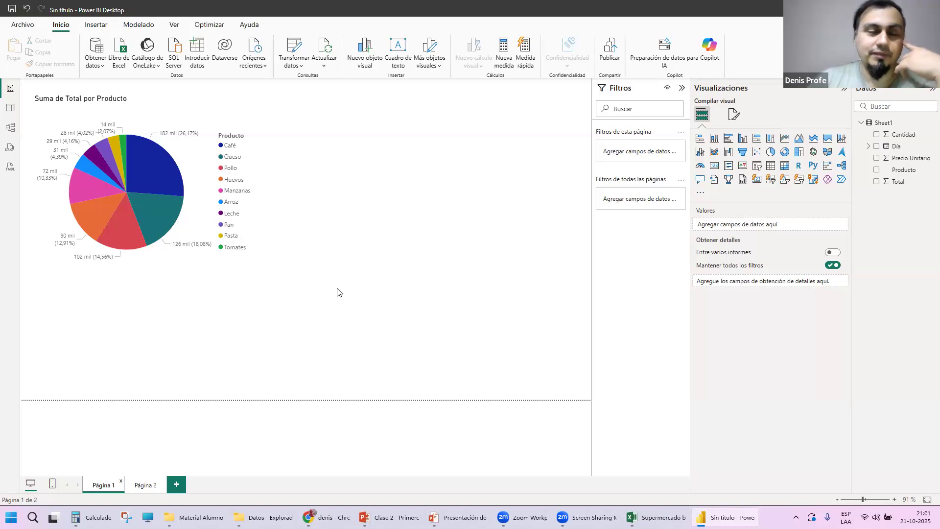
Start saving the report as "ejercicios curso power bi 2" with Material Alumnos as the location.
click(12, 10)
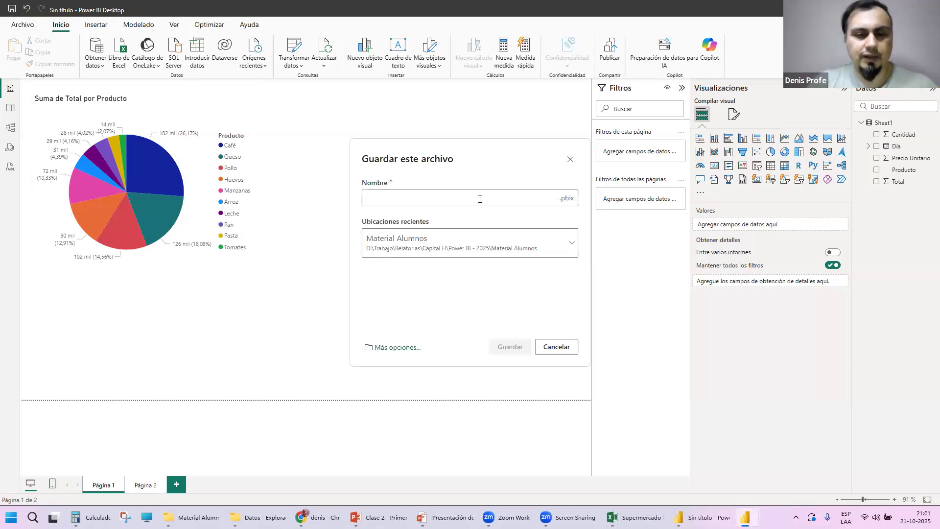
text(ejercicios)
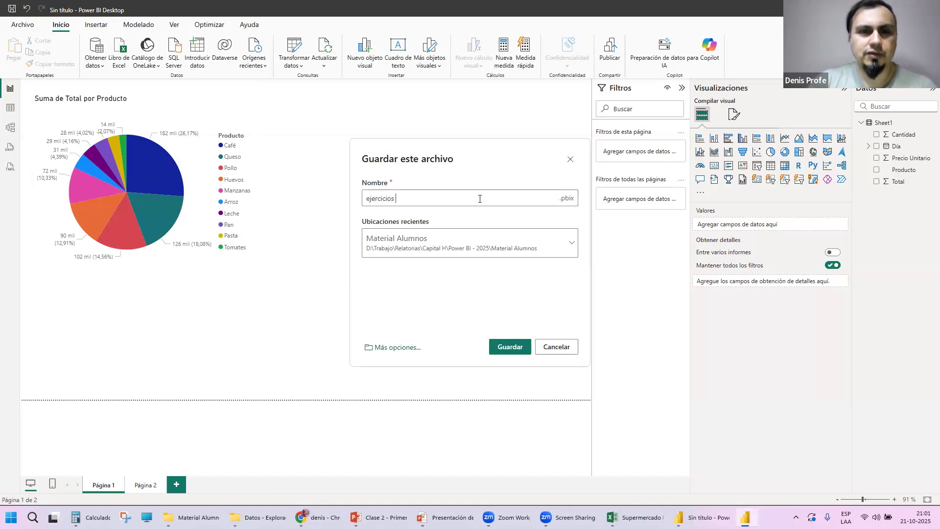
text( curso po)
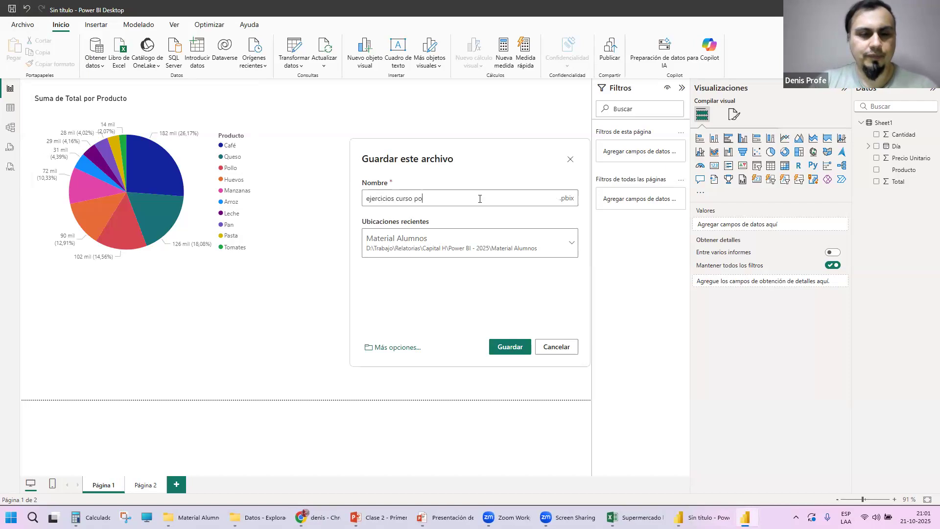
text(wer bi 2)
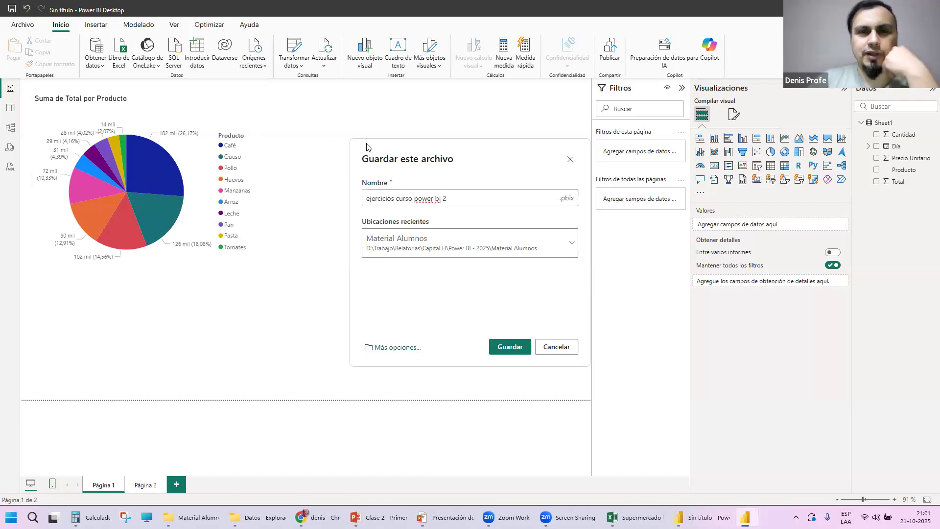
click(576, 246)
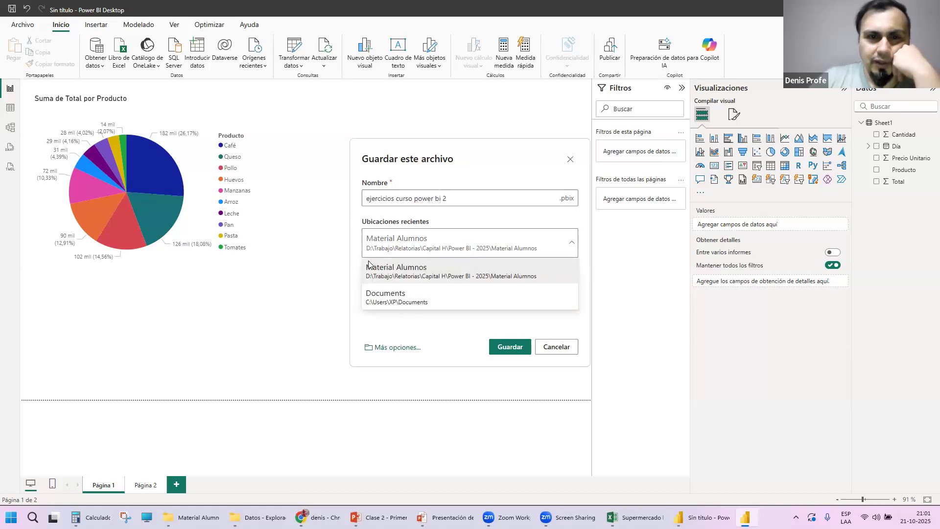
click(424, 268)
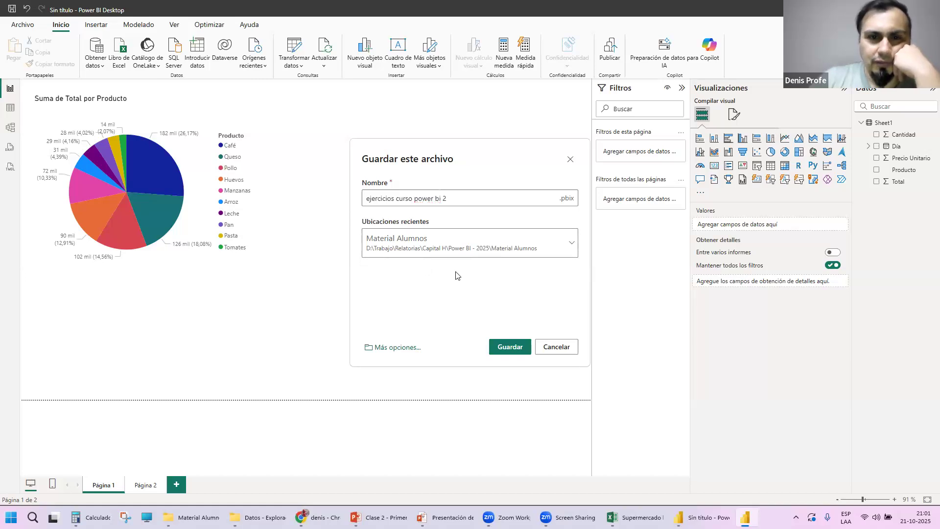
Browse this device for a save location, create a folder named Practicas inside Material, and open it.
click(398, 349)
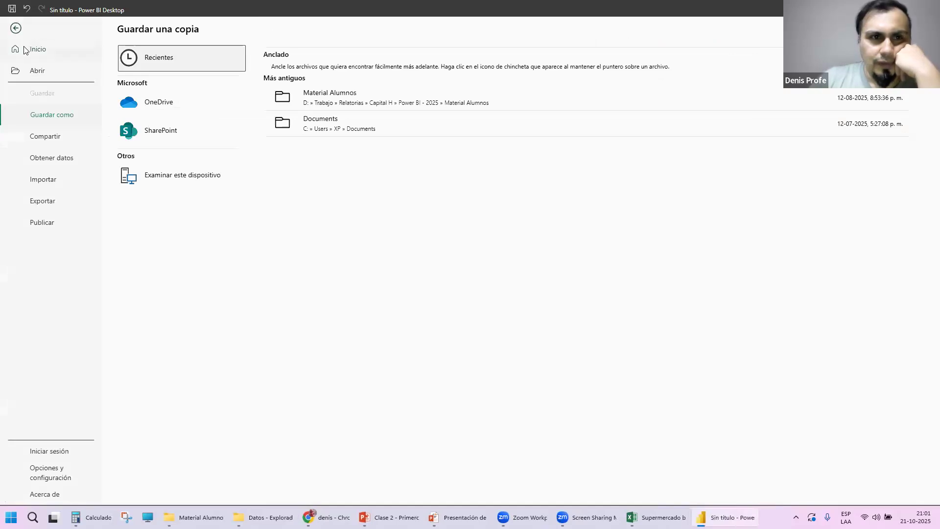
click(166, 180)
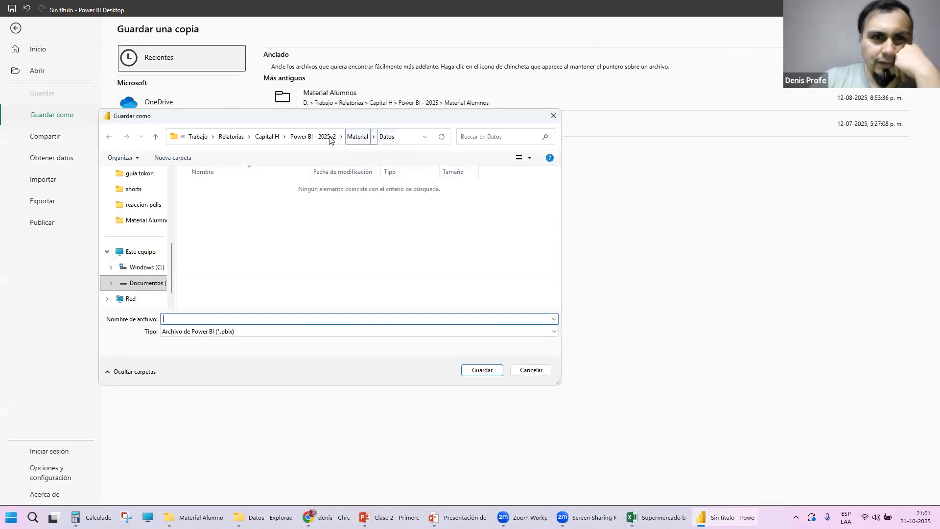
click(359, 138)
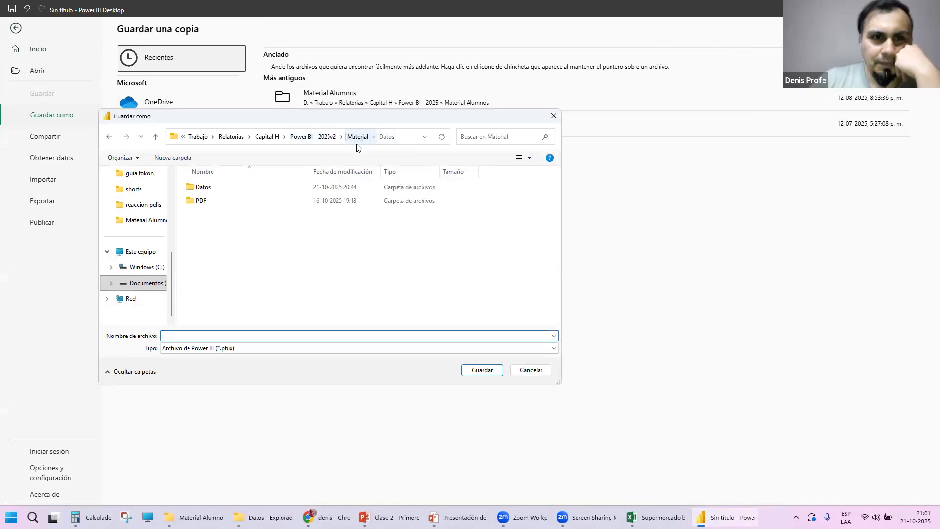
right_click(206, 227)
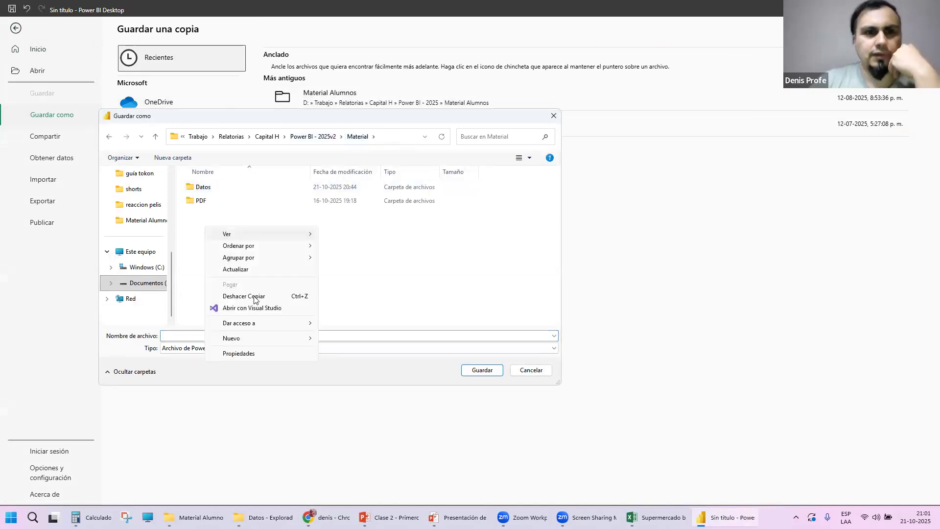
click(343, 339)
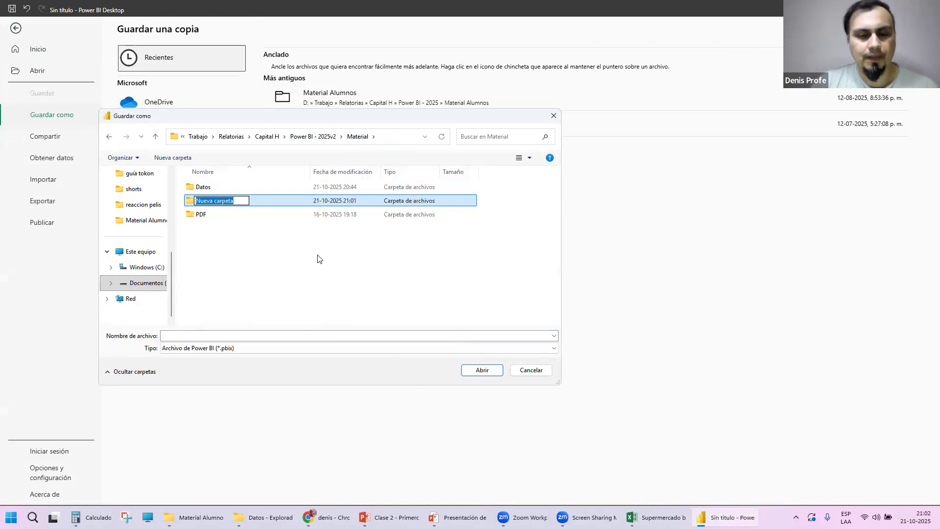
text(Practicas)
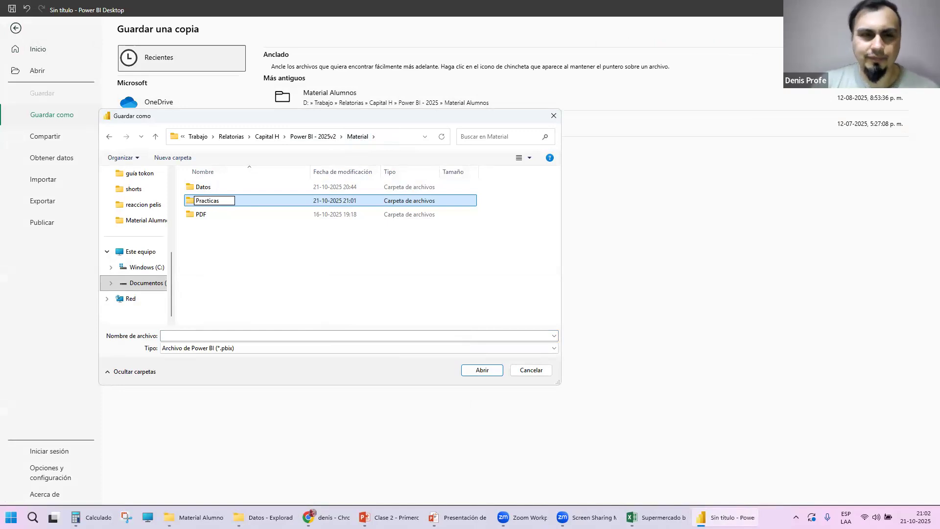
key(Return)
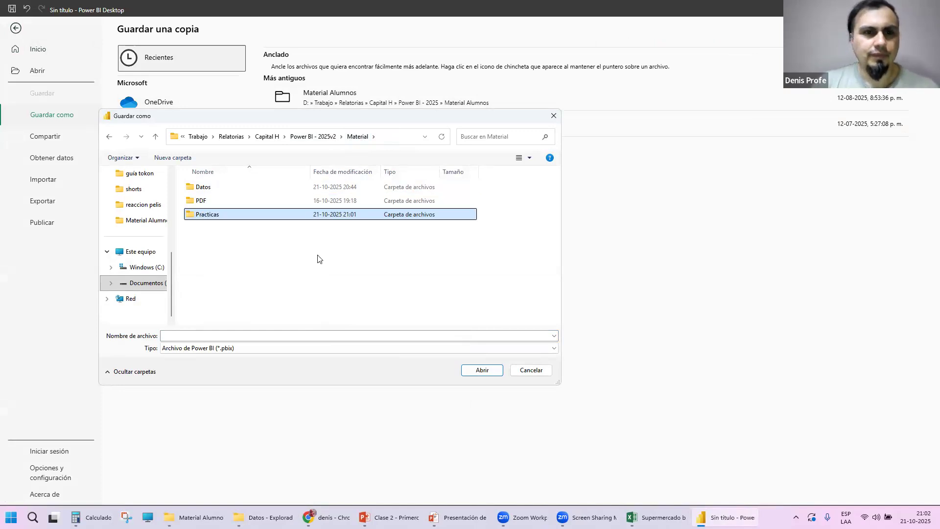
key(Return)
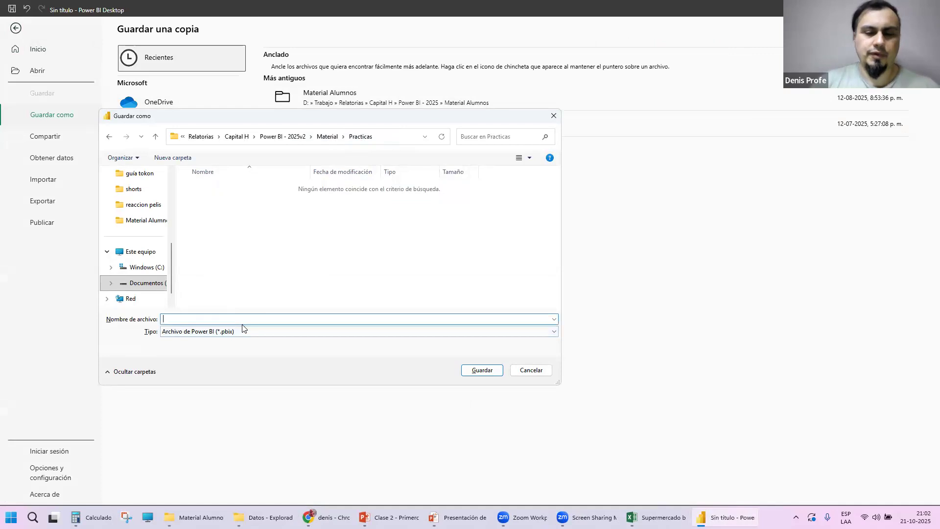
Save the report in the Practicas folder as "Ejercicios Power Bi clase 1".
text(Ejercicios)
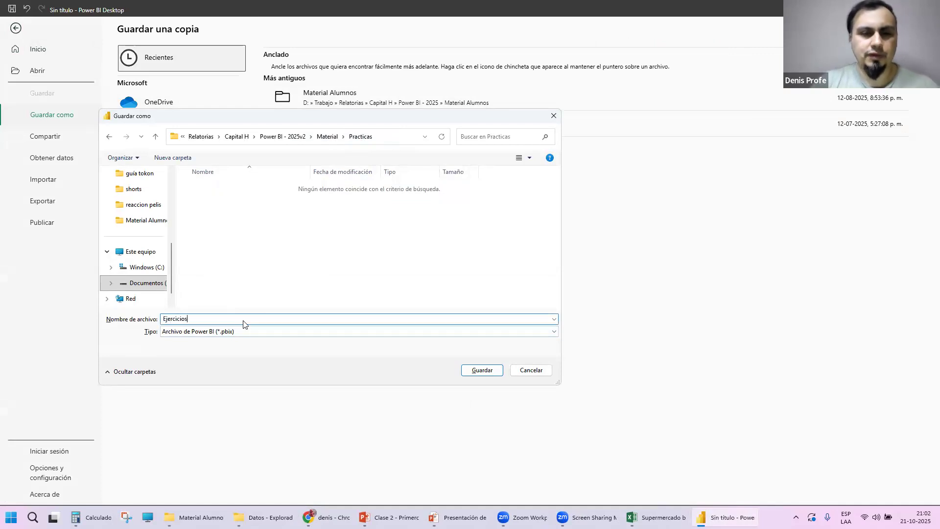
text( Power)
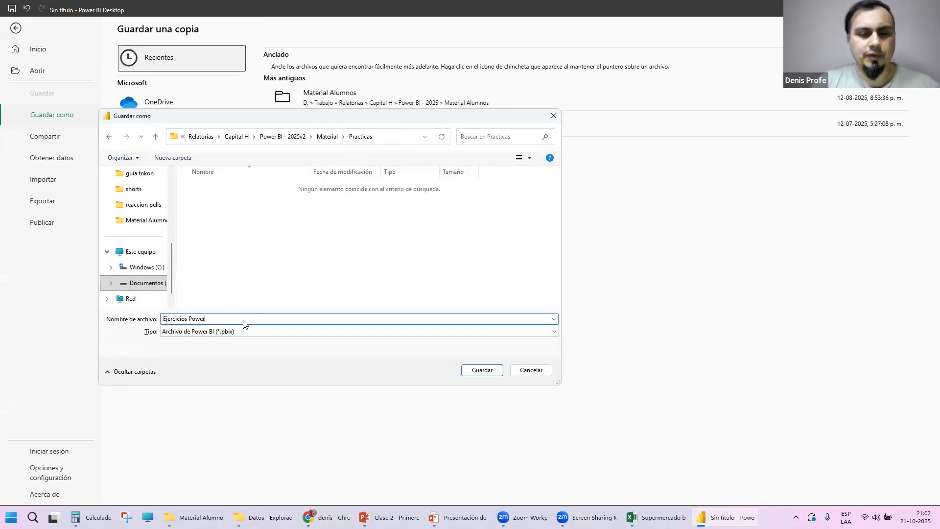
text( Bi clase 1)
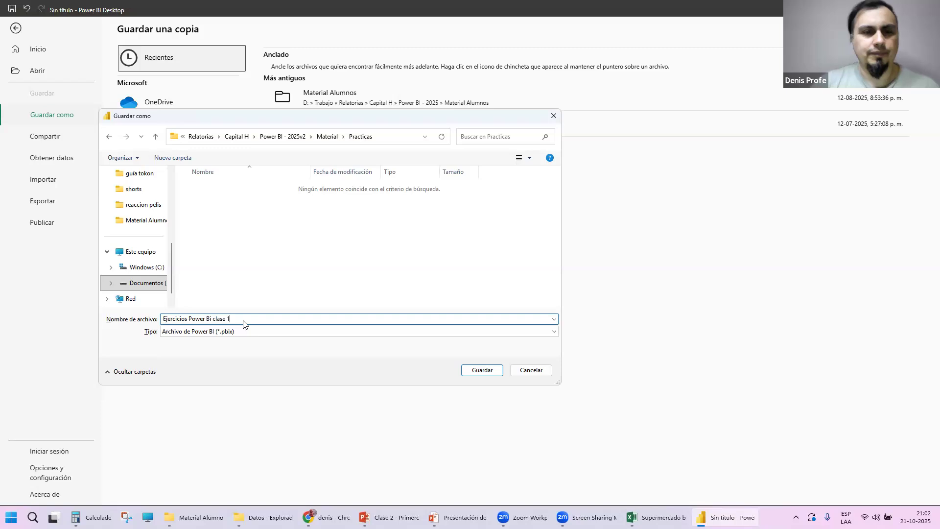
click(500, 371)
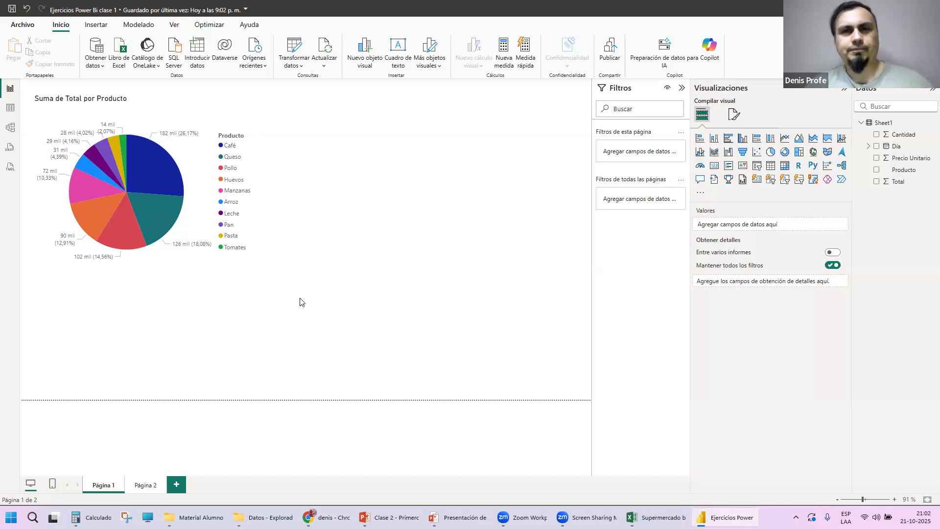
Switch to the PowerPoint slideshow and go through the Vistas slides from Vista de Informe to Vista de Modelo.
key(alt+Tab)
key(Tab)
key(Tab)
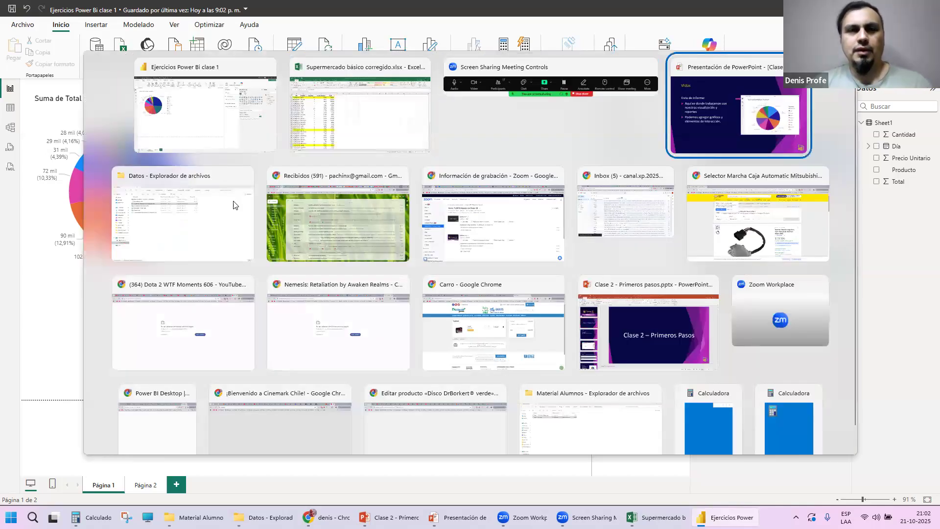
key(Right)
key(Left)
key(Right)
key(Left)
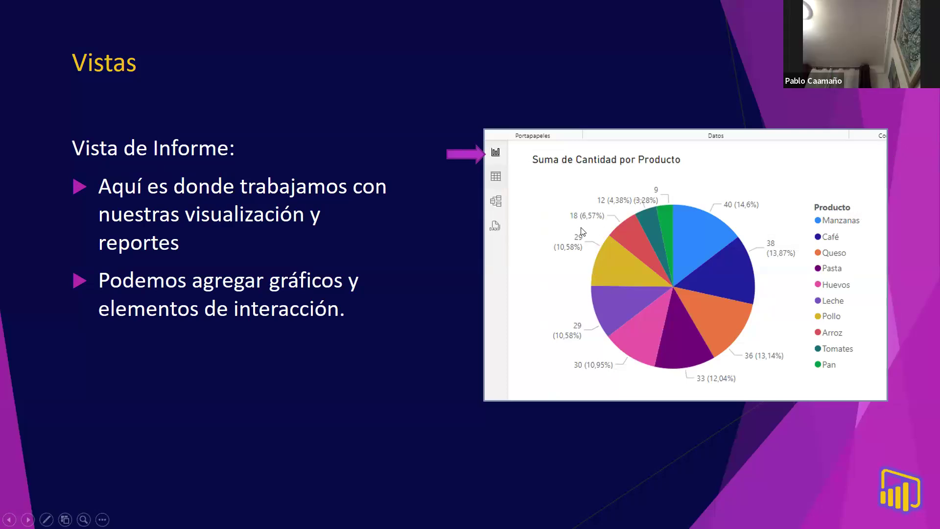
key(Right)
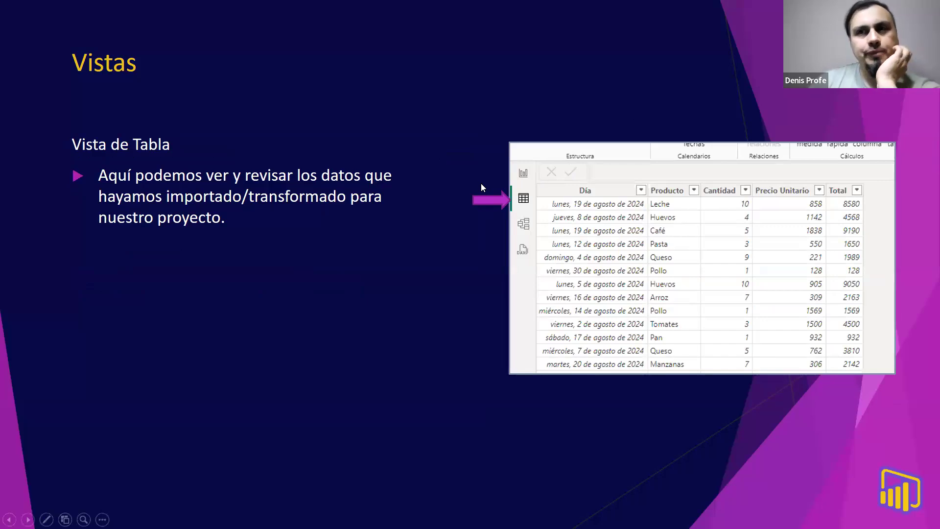
click(434, 161)
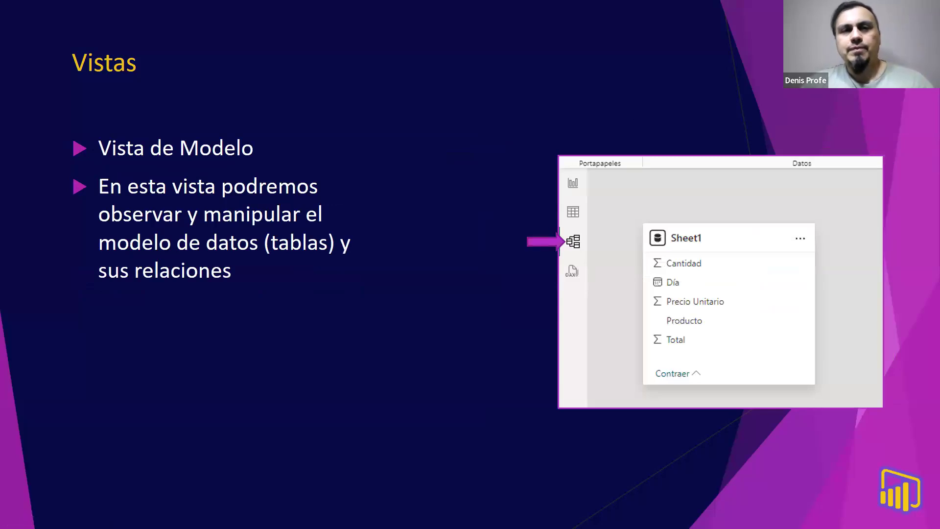
Return to Power BI Desktop, open the model view, and slightly enlarge and reposition the Sheet1 table card.
key(alt+Tab)
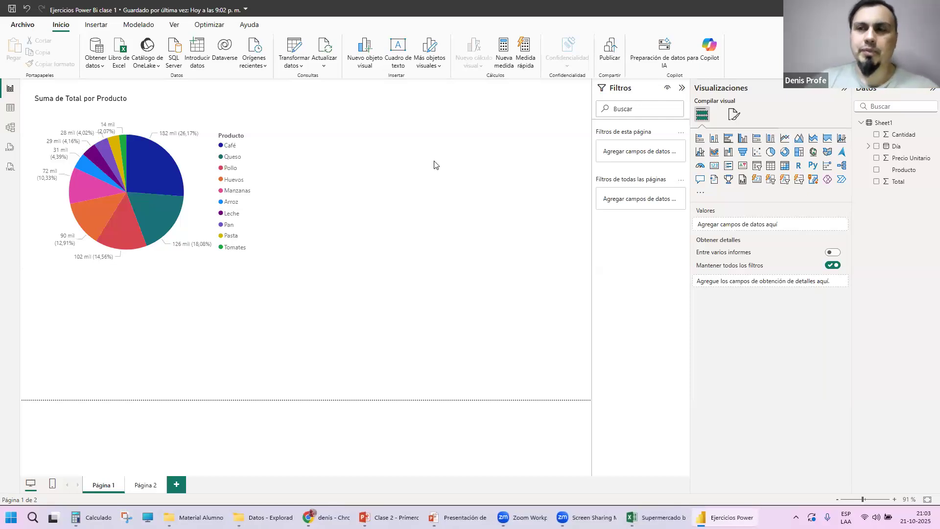
click(9, 129)
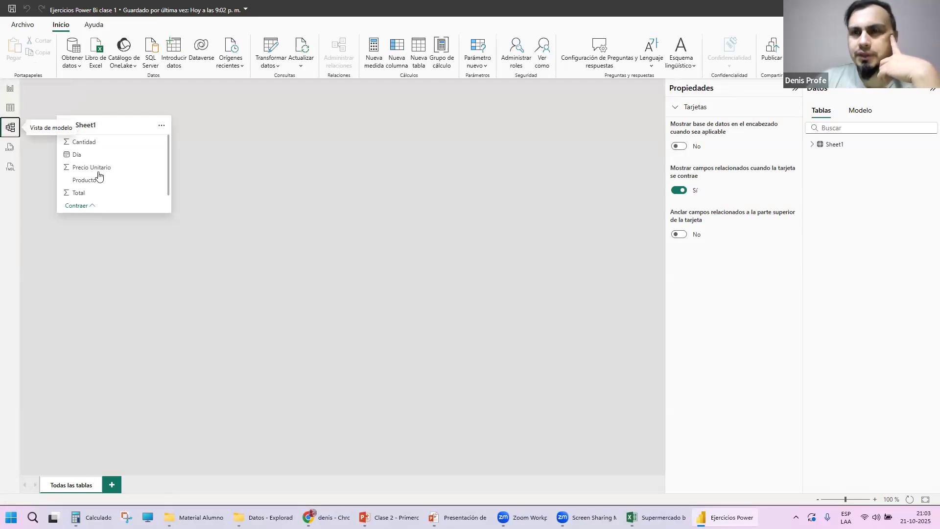
mouse_move(170, 212)
mouse_down()
mouse_move(191, 272)
mouse_move(175, 206)
mouse_up()
drag(117, 128, 159, 124)
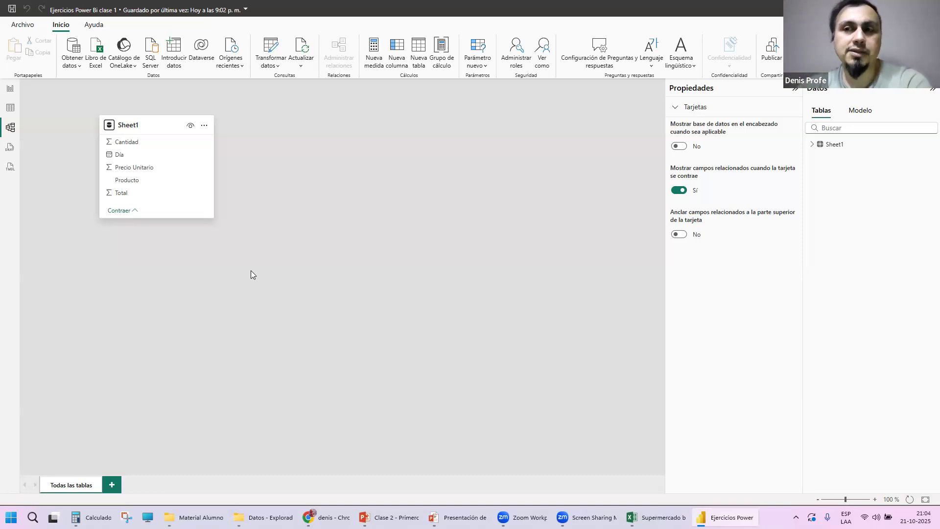
mouse_move(106, 130)
mouse_down()
mouse_move(147, 153)
mouse_move(112, 143)
mouse_up()
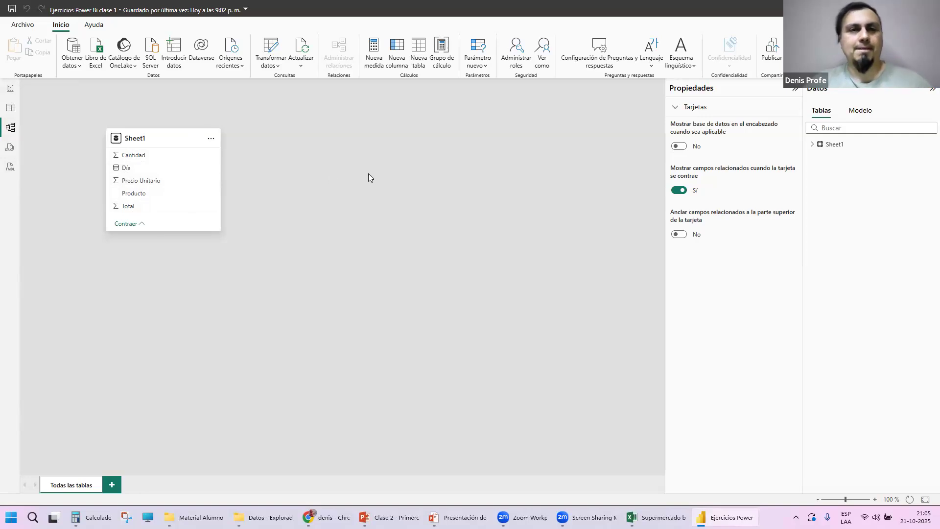
Compare the Consultas Dax slide in PowerPoint with the report's DAX query view in Power BI Desktop, ending on the slideshow.
key(alt+Tab)
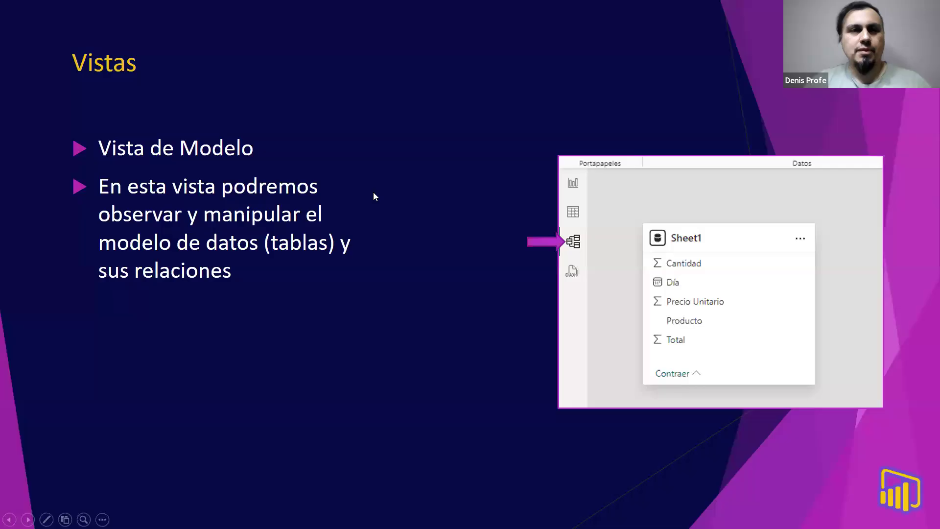
click(378, 178)
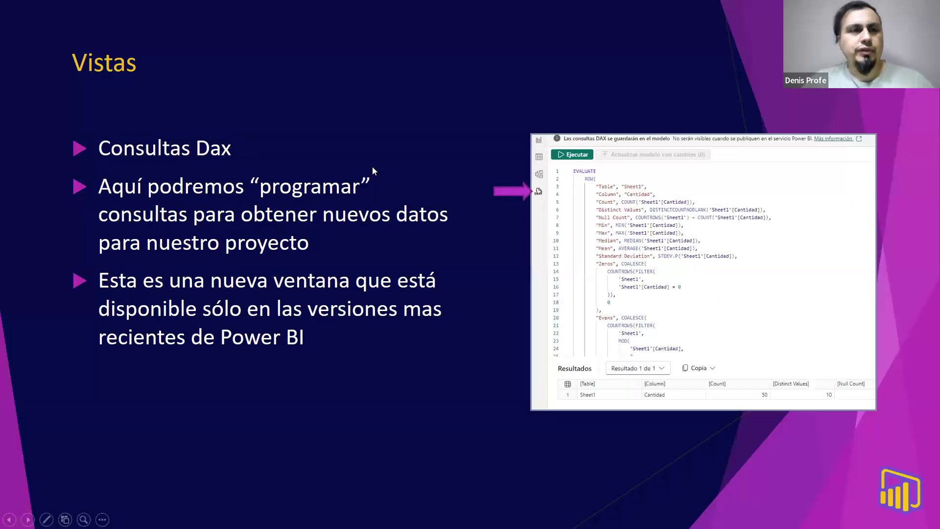
key(alt+Tab)
click(9, 147)
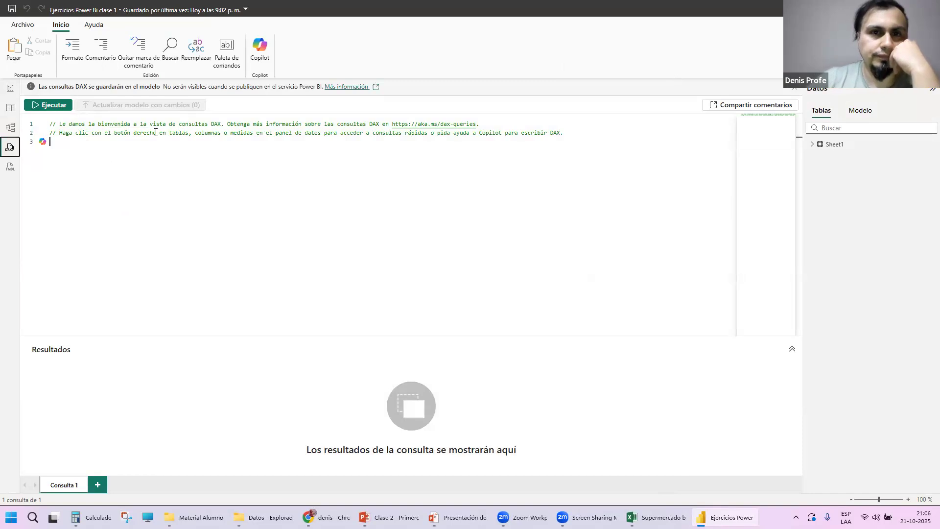
click(56, 170)
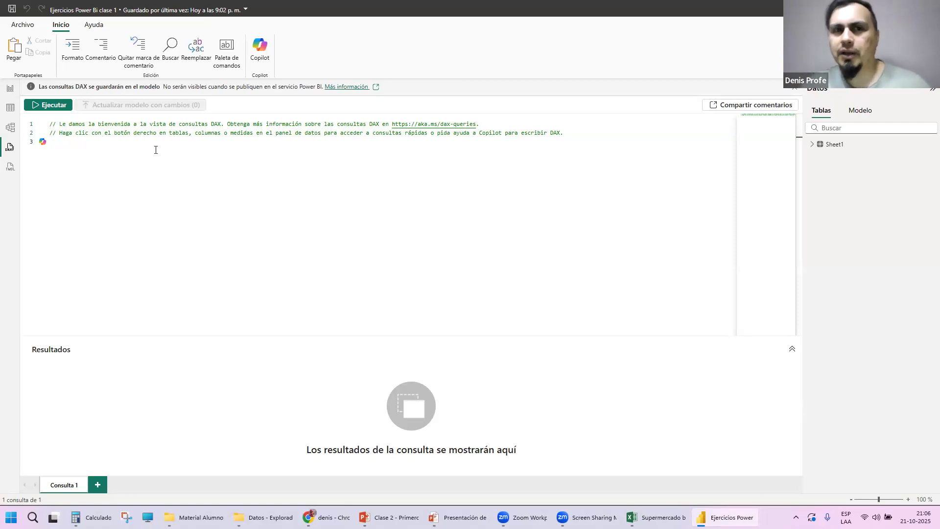
key(alt+Tab)
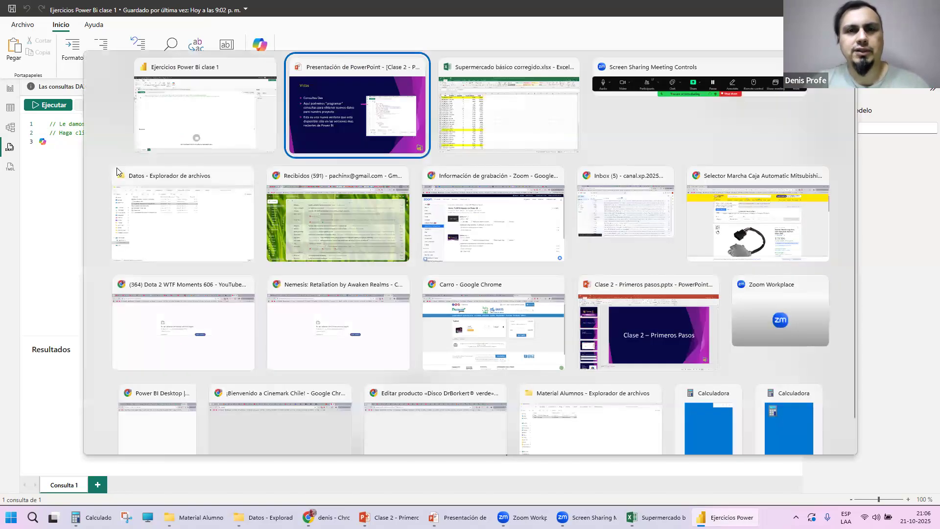
click(333, 125)
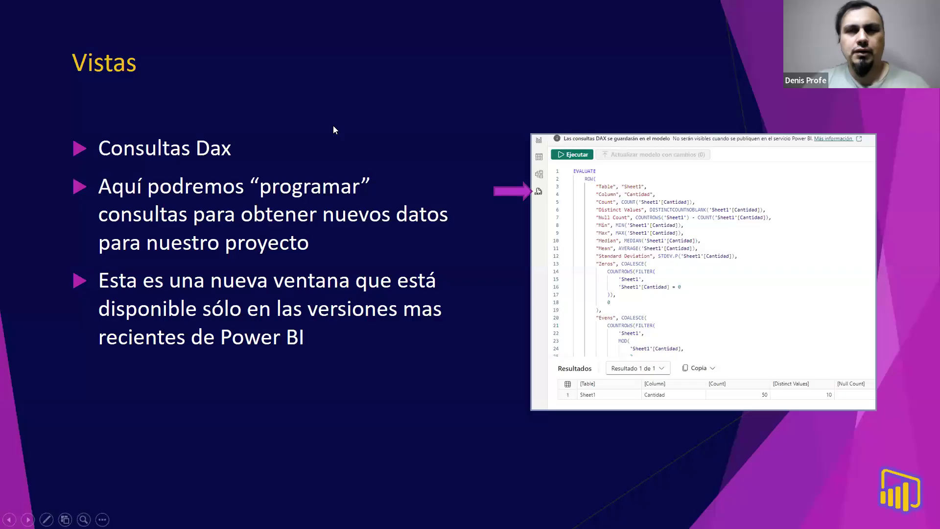
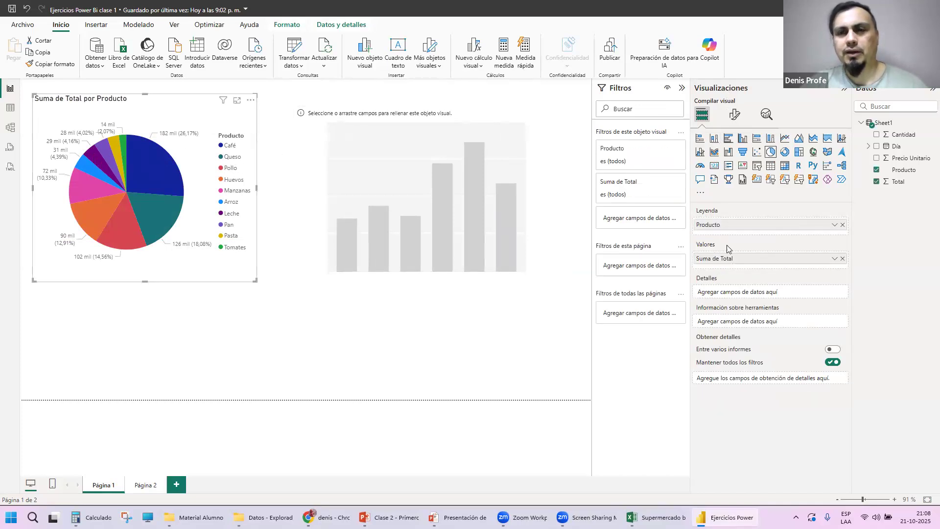
Select the empty column chart on Página 1 to view its field options and switch back to the PowerPoint slideshow.
click(384, 160)
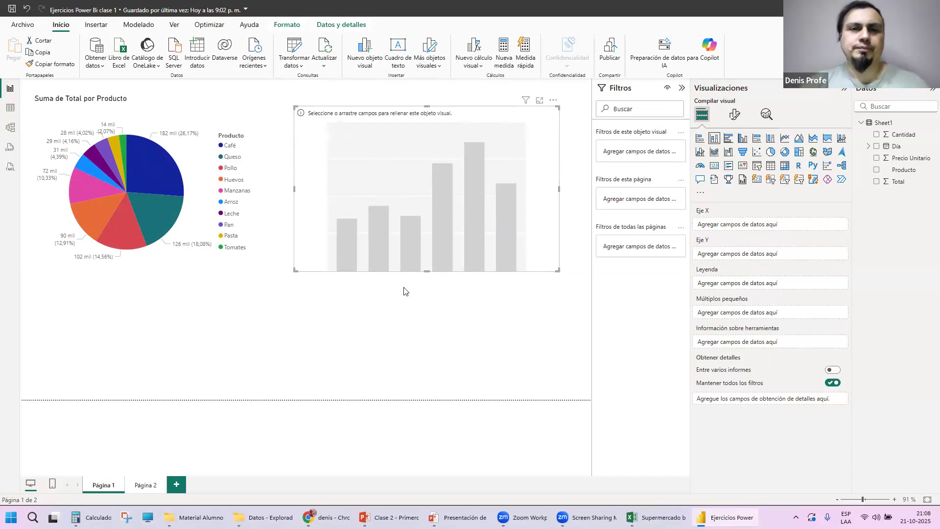
key(alt+Tab)
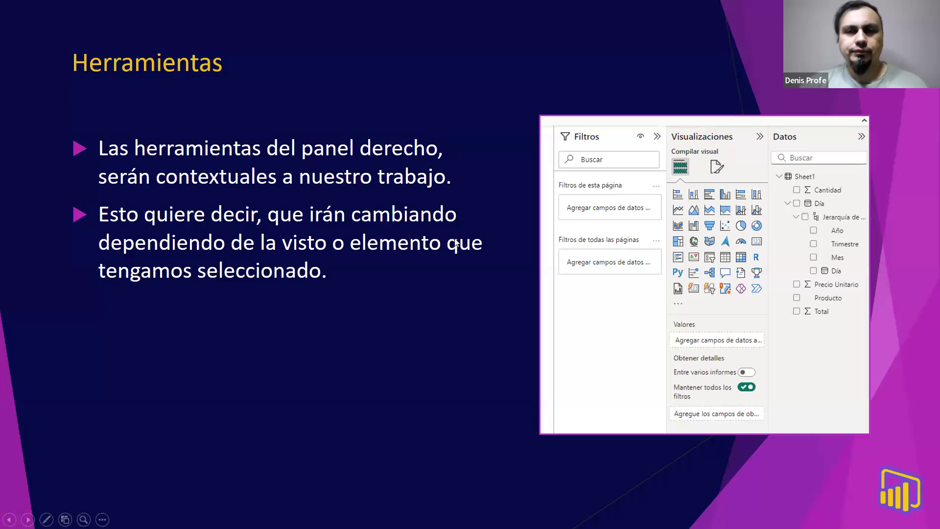
Advance to the next Herramientas slide, switch to Power BI Desktop, and expand Día and its Jerarquía de fechas in a widened Datos pane.
key(Right)
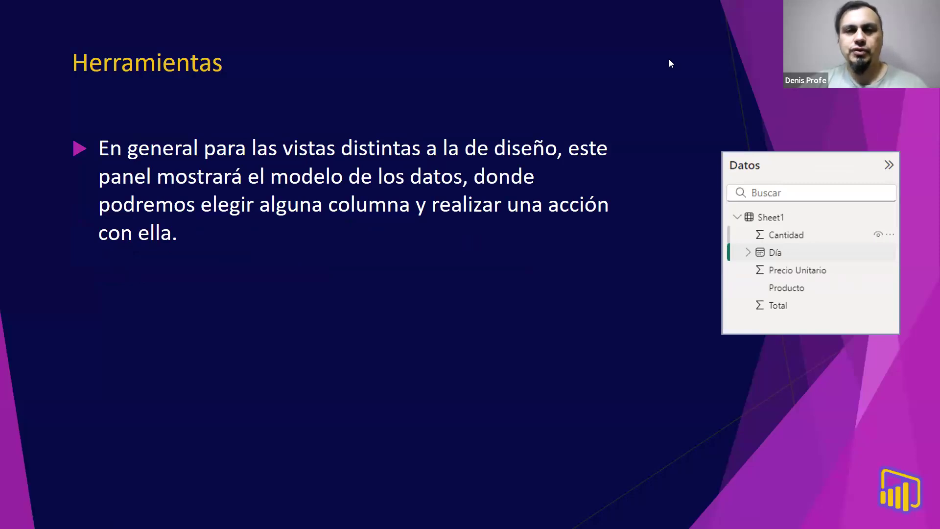
key(alt+Tab)
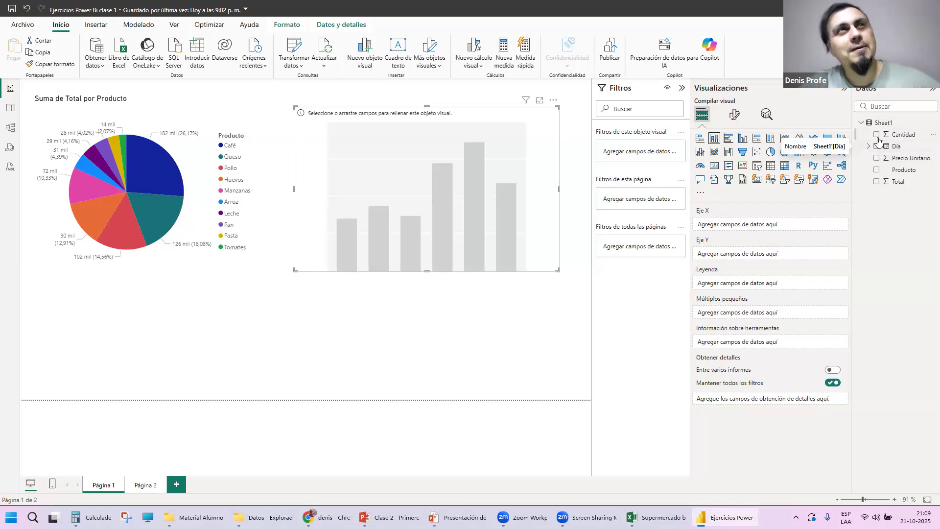
click(869, 149)
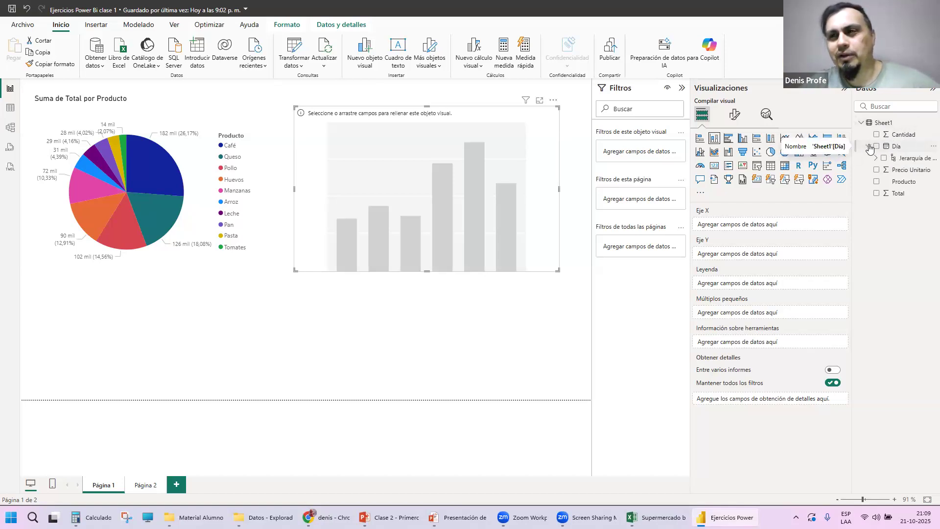
click(870, 146)
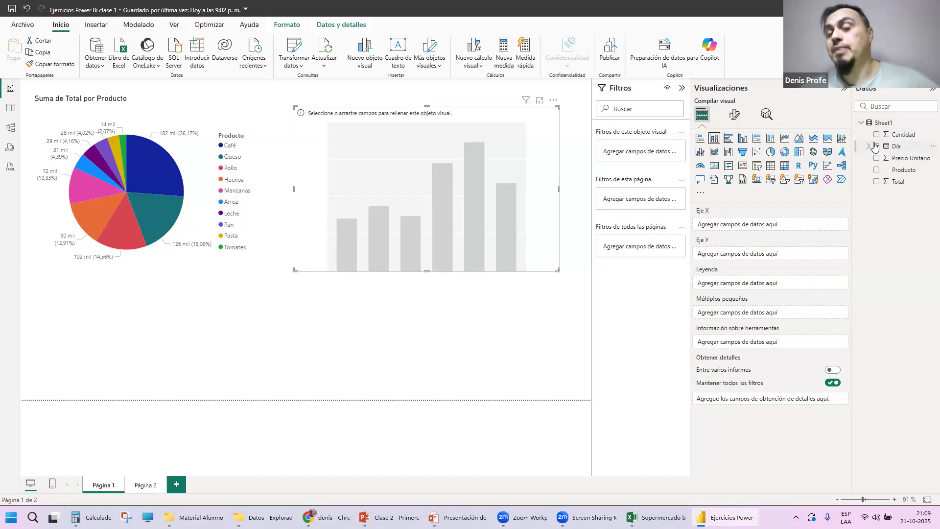
click(869, 146)
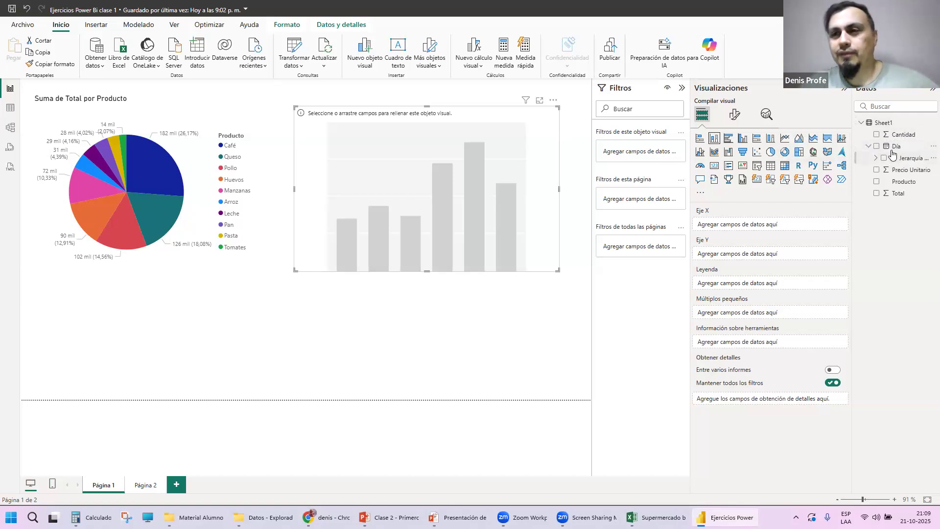
click(877, 158)
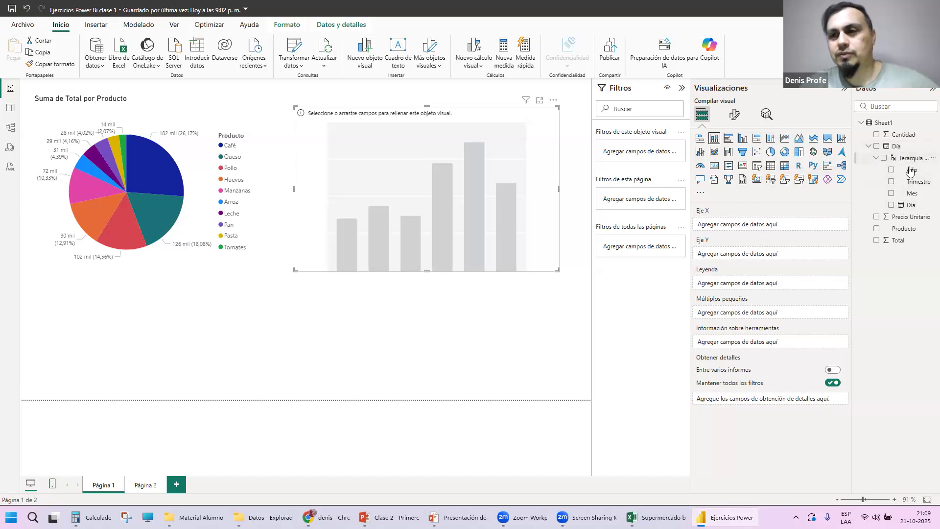
drag(853, 170, 821, 170)
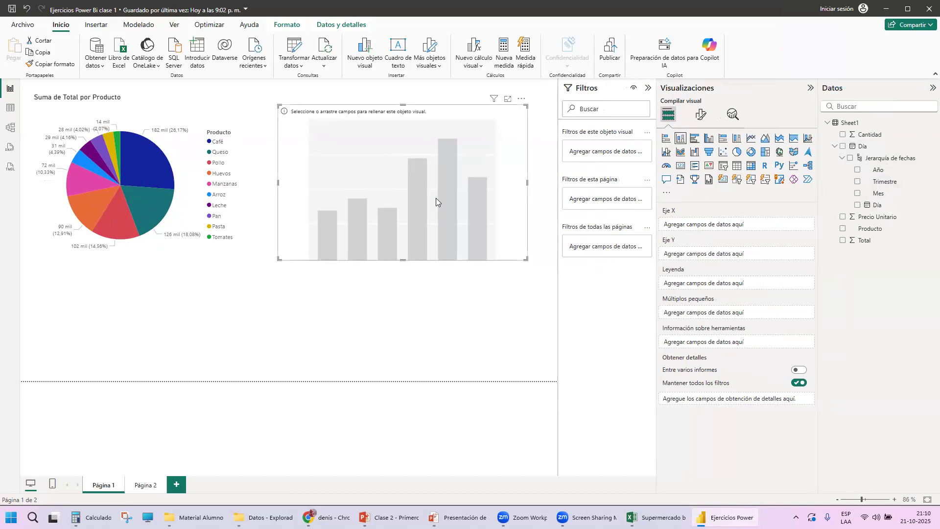
Compare the panes and field list shown in the table view with those in the report view, ending on the report view.
key(alt+Tab)
key(alt+shift+Tab)
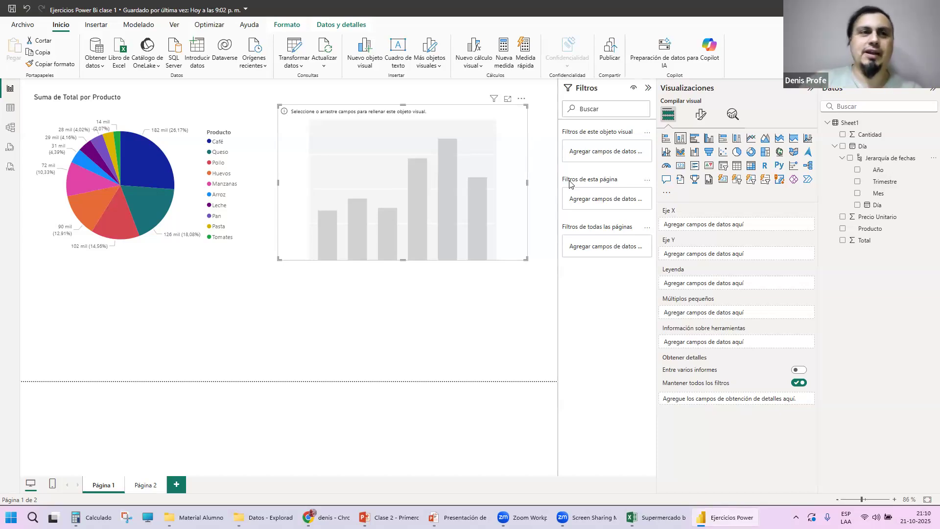
click(10, 108)
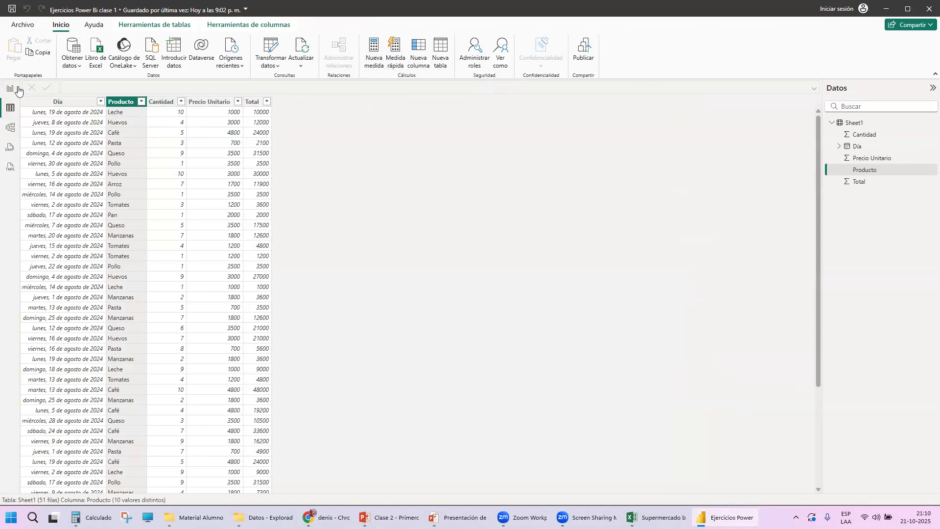
click(10, 89)
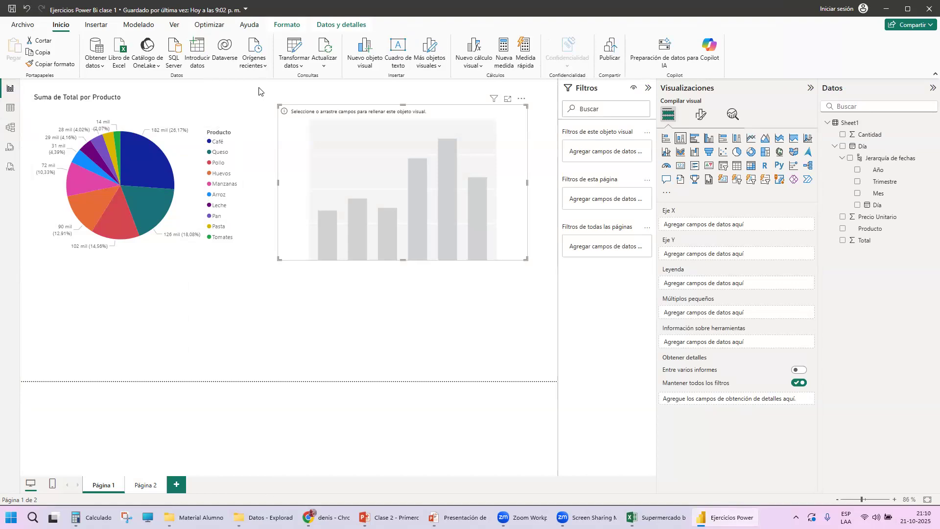
click(10, 108)
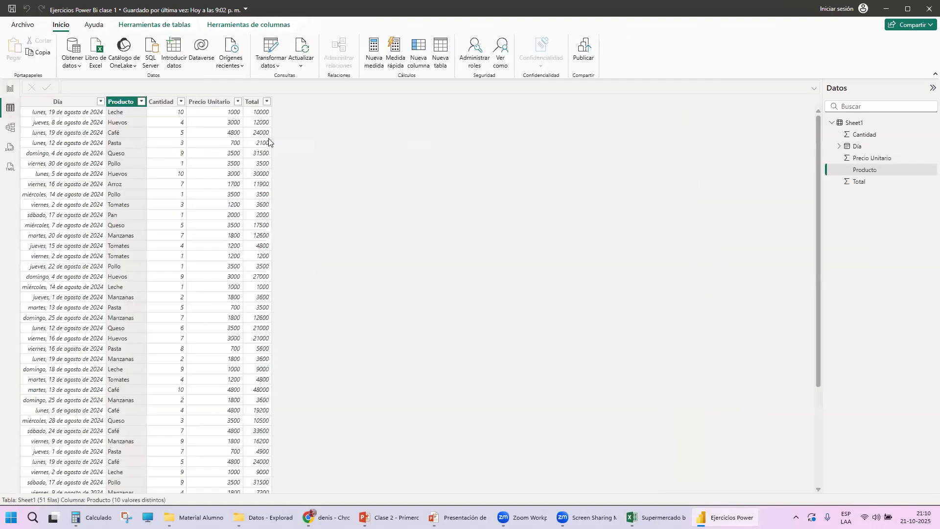
click(10, 91)
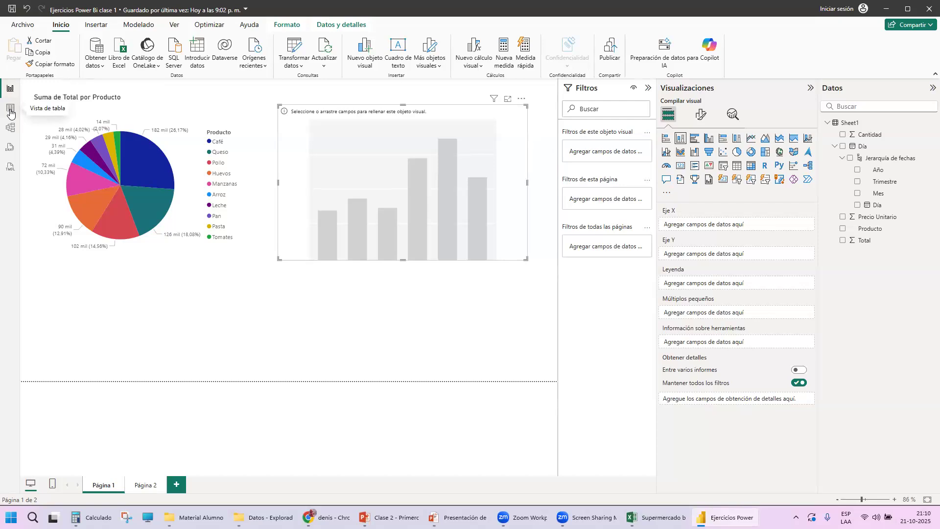
click(10, 109)
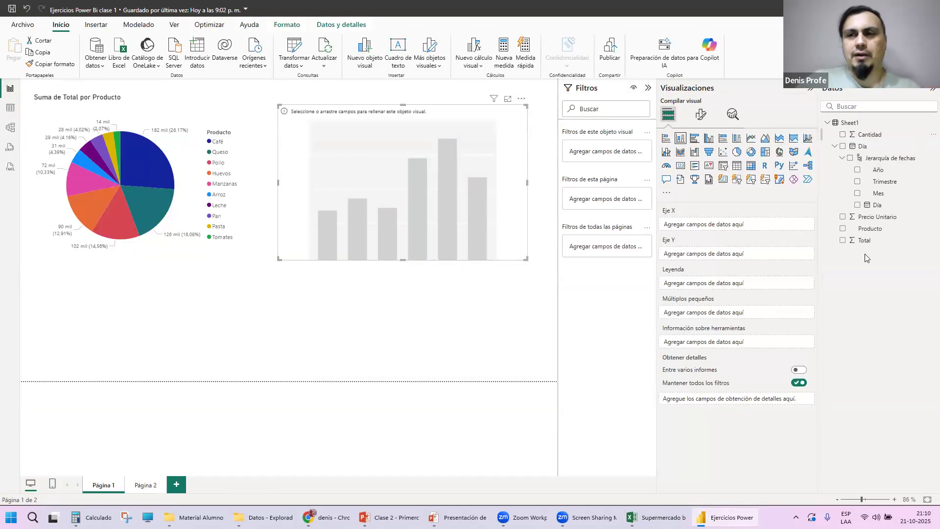
click(10, 108)
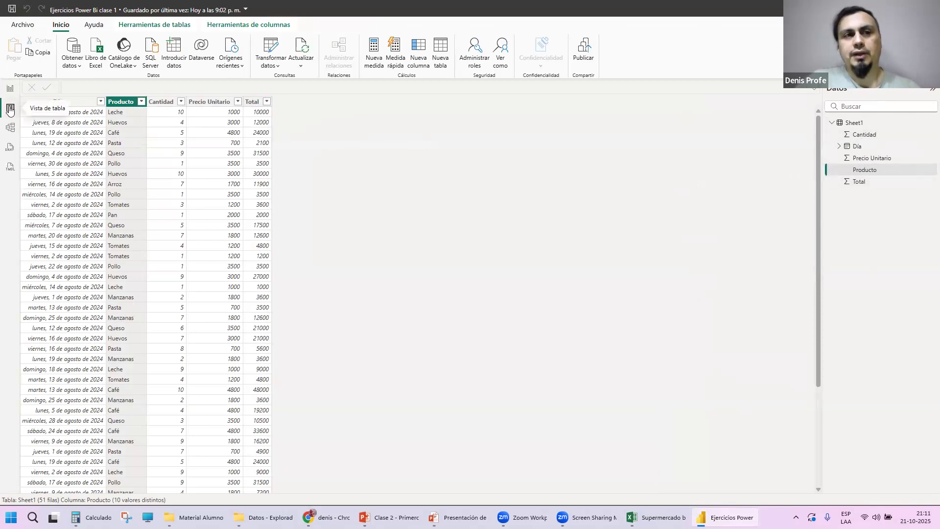
click(10, 88)
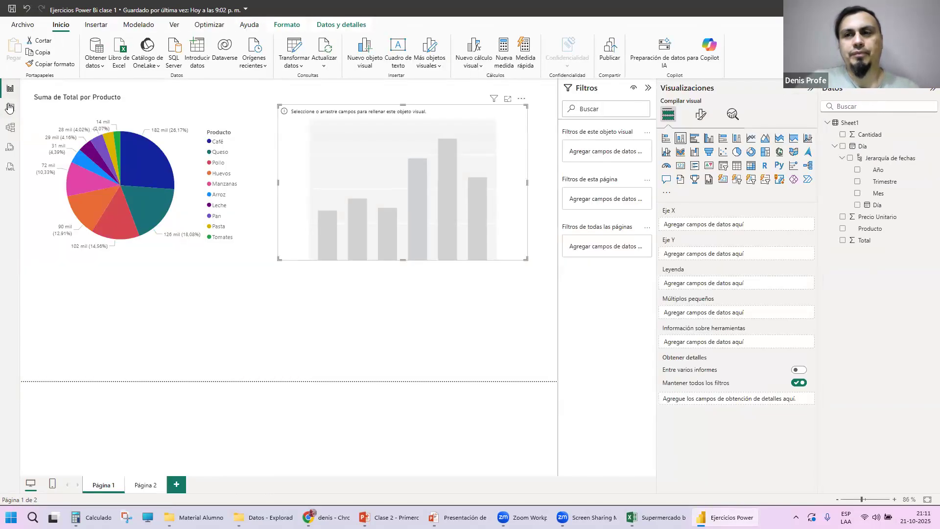
click(10, 105)
click(10, 90)
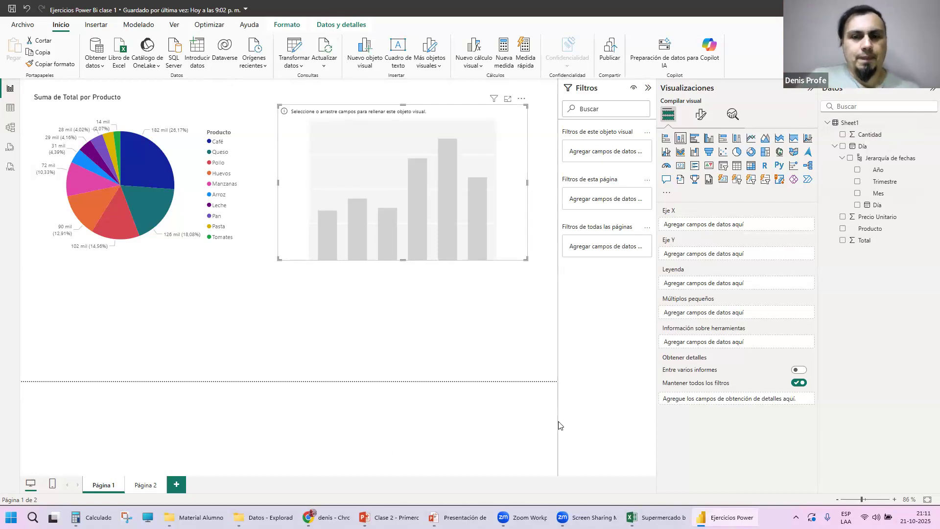
Switch back to the PowerPoint slideshow at the Herramientas slide about the Datos panel.
key(super+Tab)
key(Right)
key(Return)
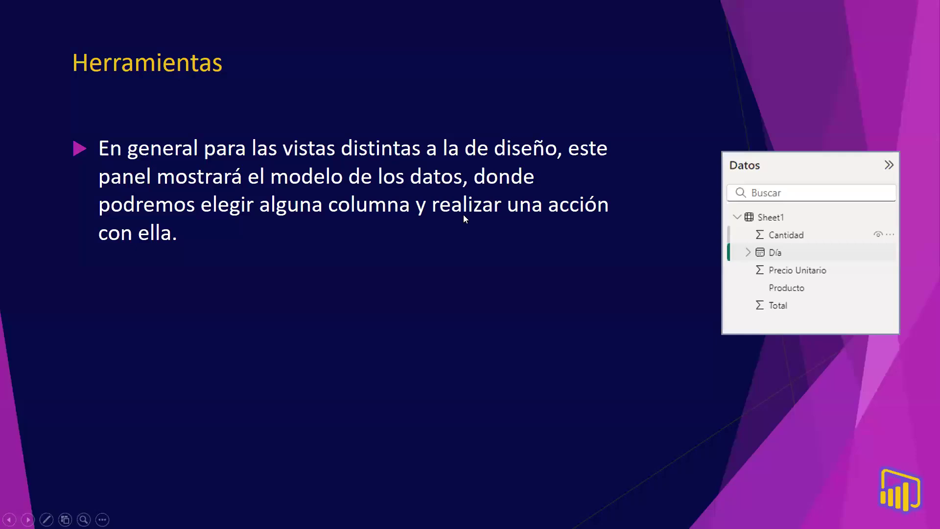
Advance the presentation to the Funciones slide, switch to Power BI Desktop, and open and close the Power Query editor from the report view.
key(Right)
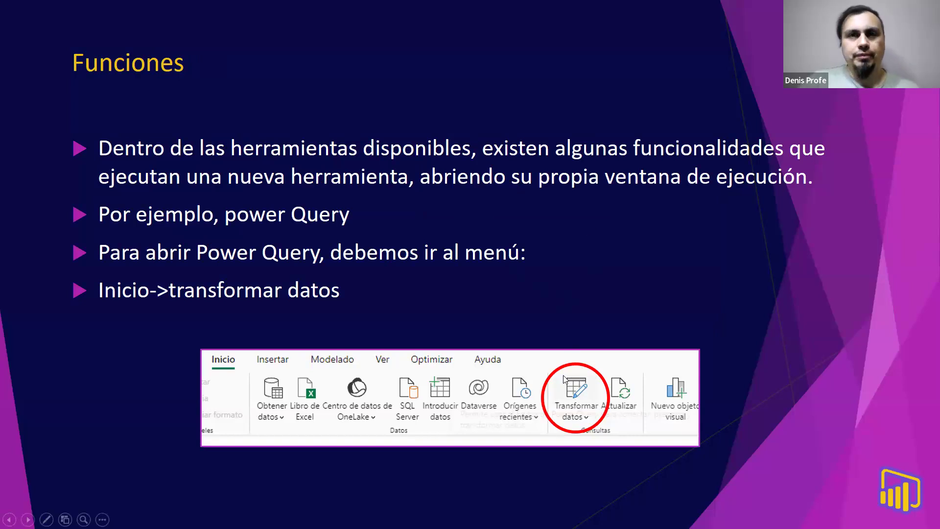
key(alt+Tab)
key(alt+Tab)
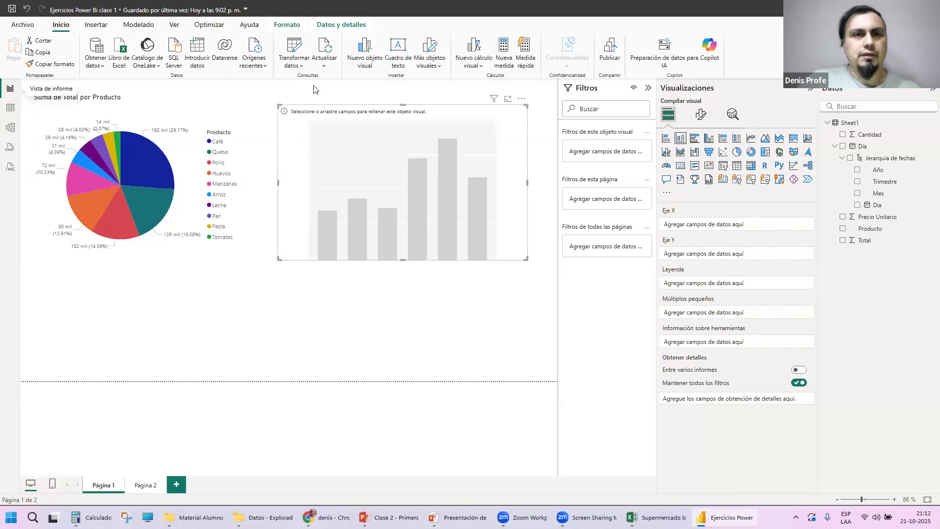
click(300, 56)
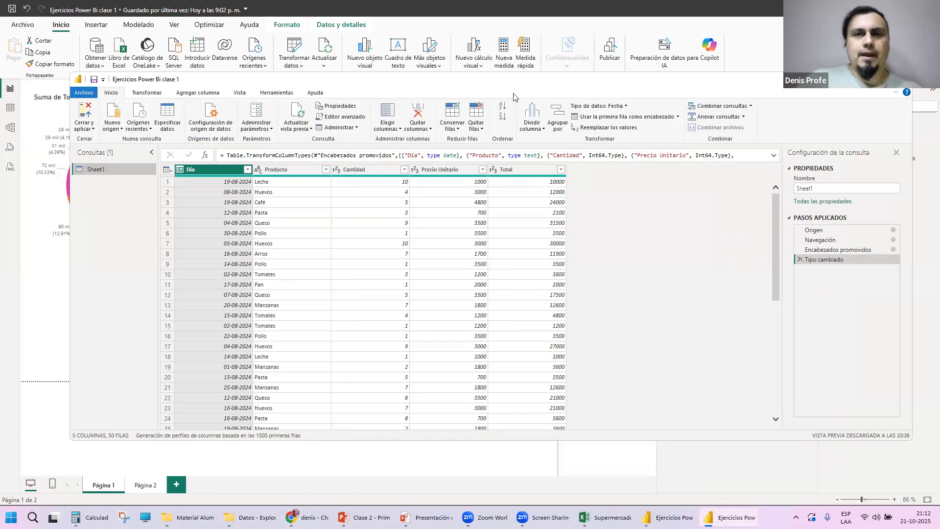
drag(543, 79, 517, 86)
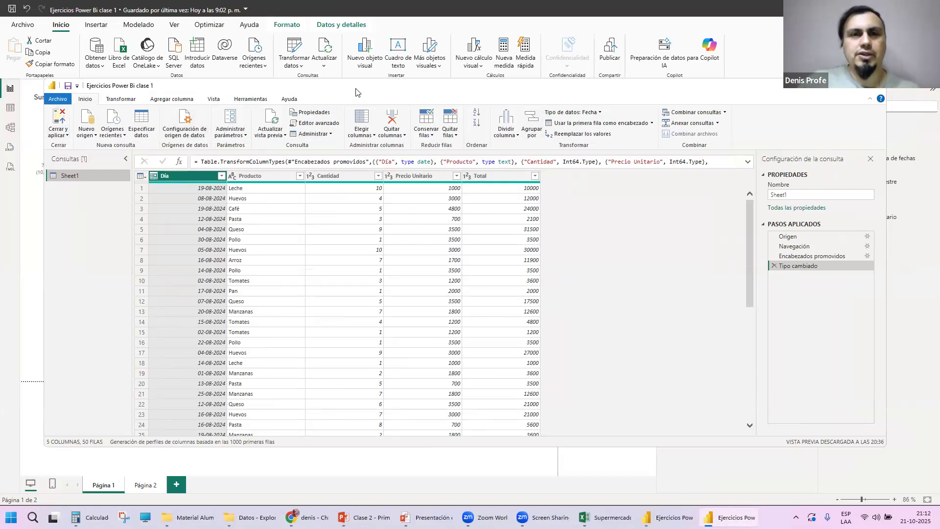
drag(357, 89, 247, 106)
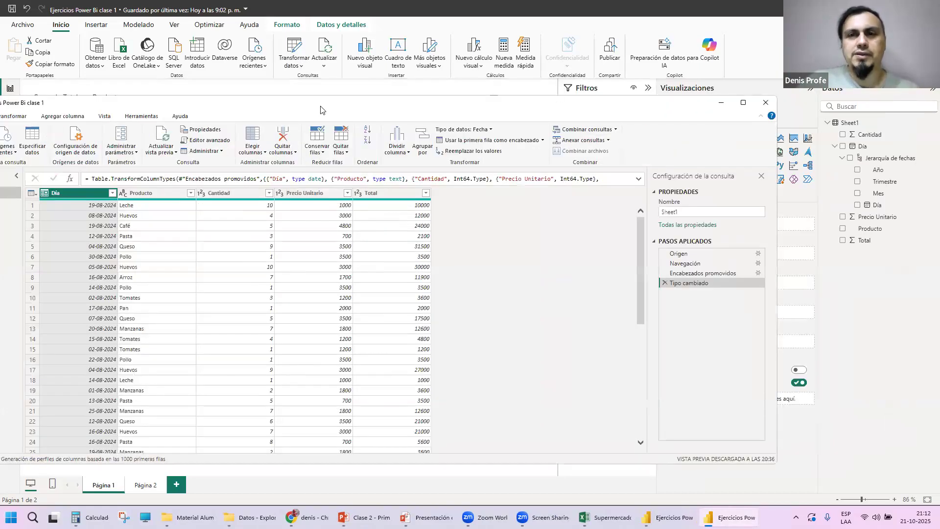
click(765, 104)
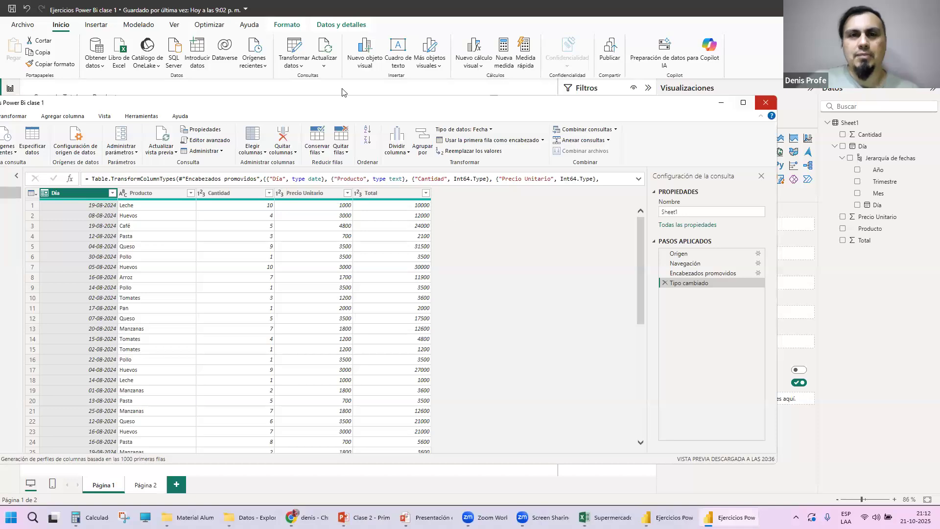
Show the Sheet1 data in table view and open the Power Query editor from there, closing it after viewing.
click(11, 107)
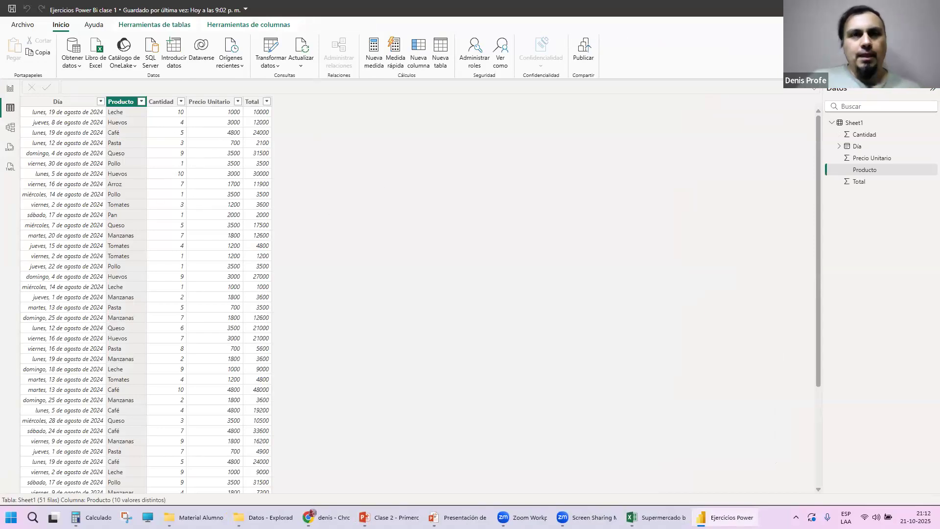
click(270, 47)
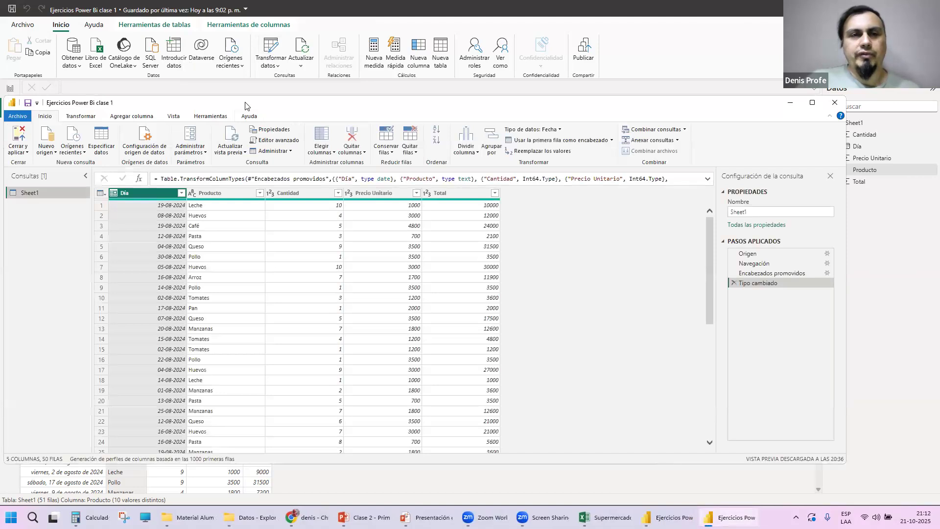
drag(245, 106, 377, 114)
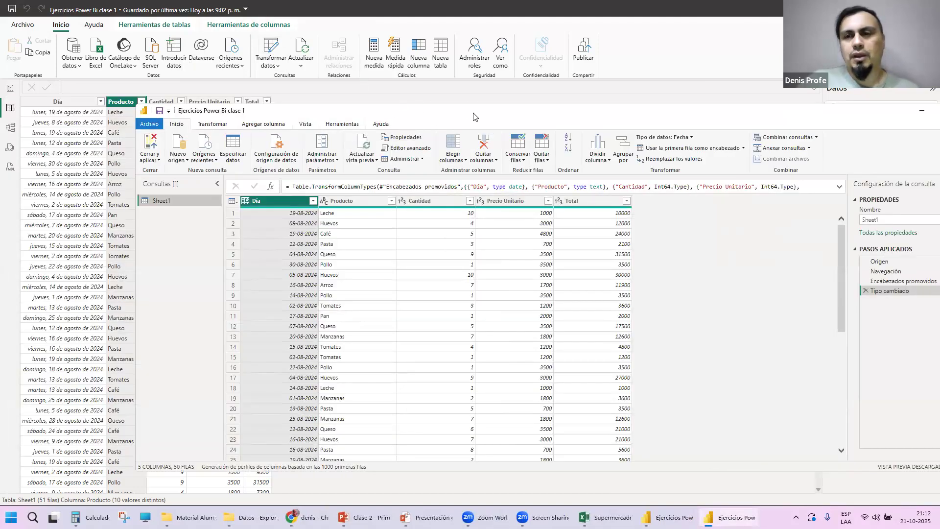
drag(473, 117, 424, 99)
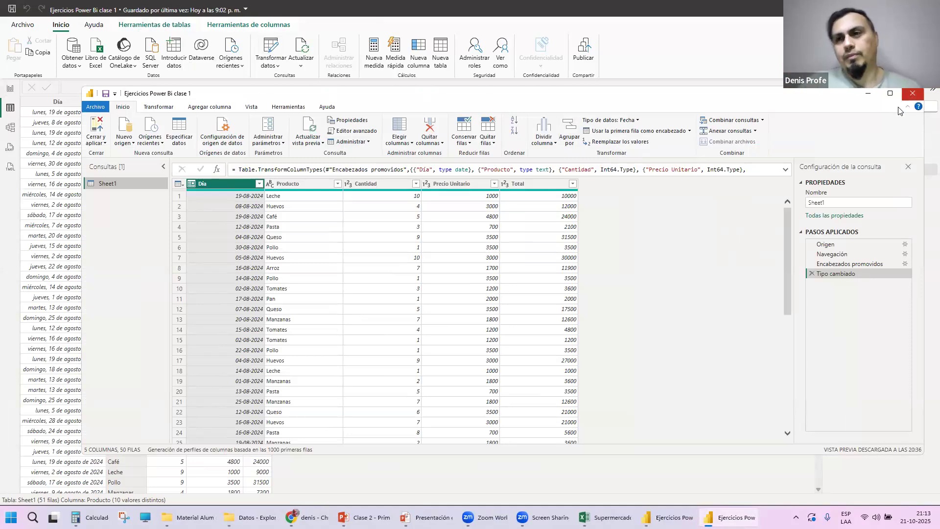
click(913, 93)
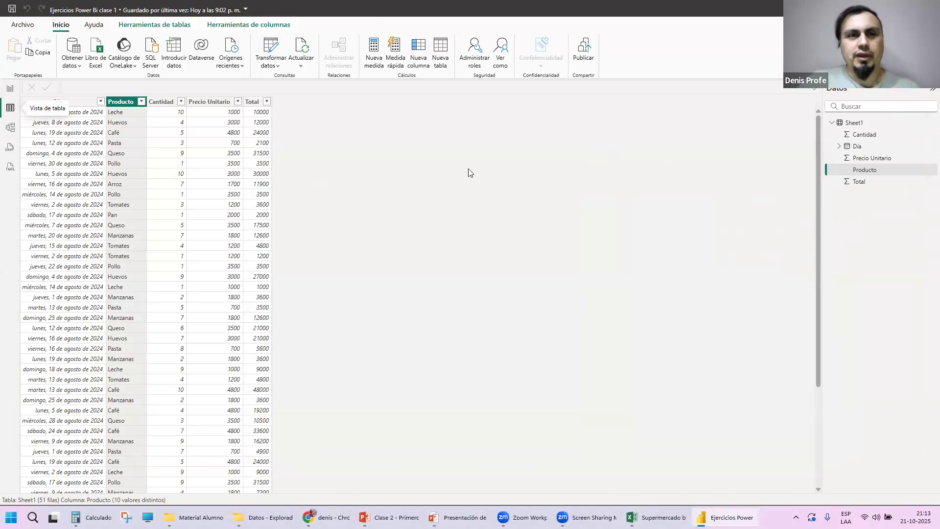
Return to the PowerPoint presentation and advance to the stacked column chart example using quantity sold and product.
key(alt)
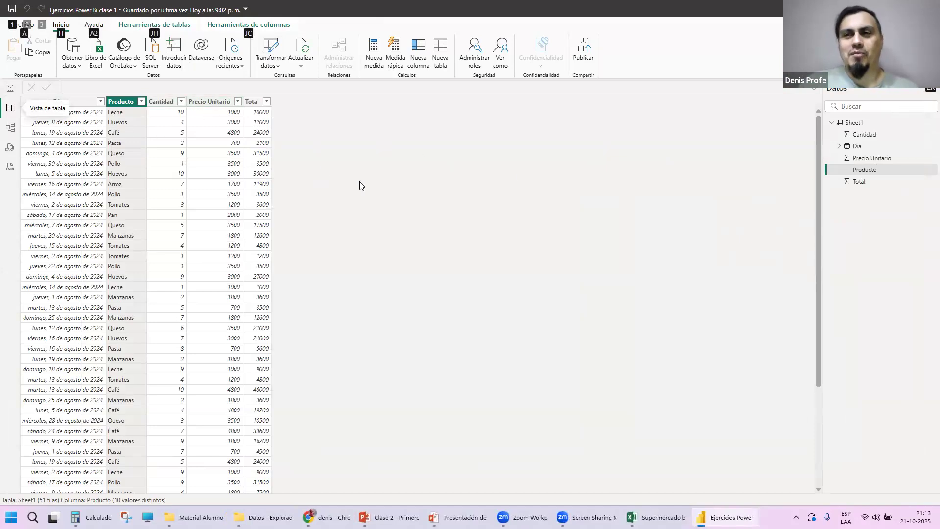
click(370, 123)
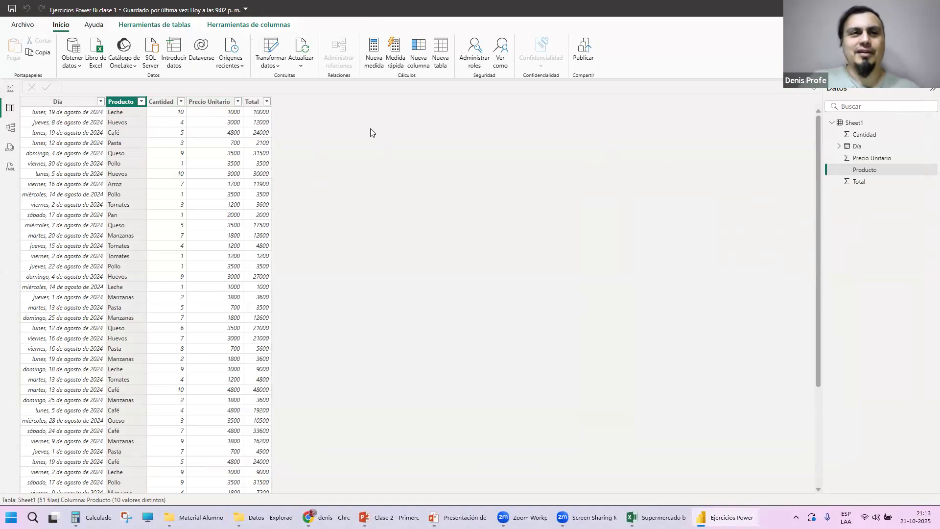
key(alt+Tab)
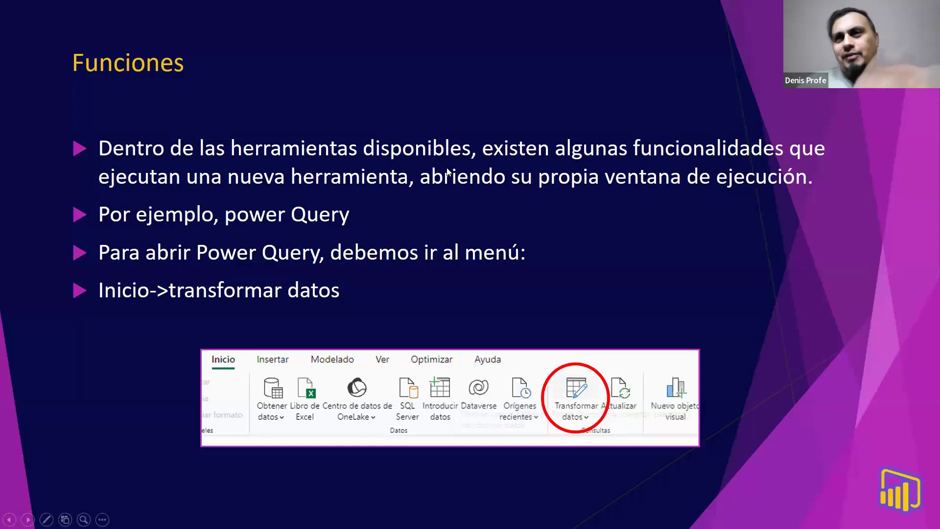
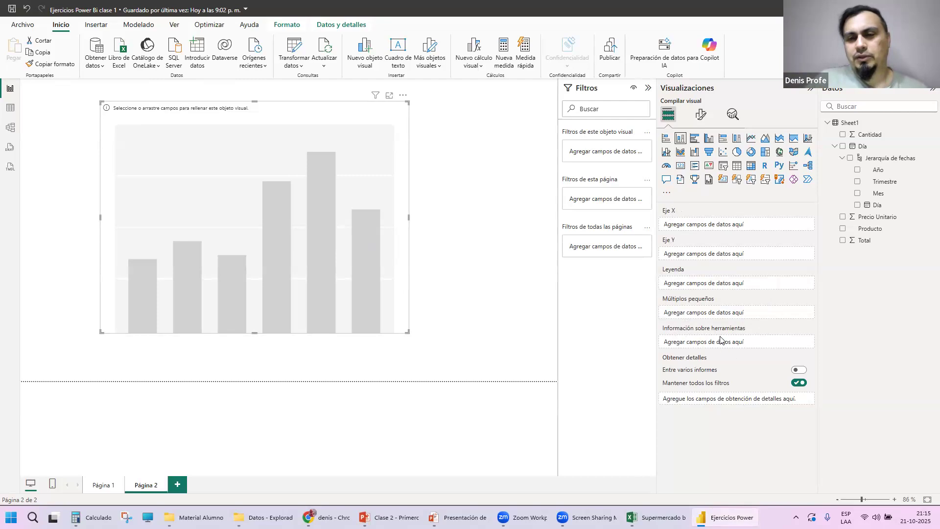
mouse_move(671, 333)
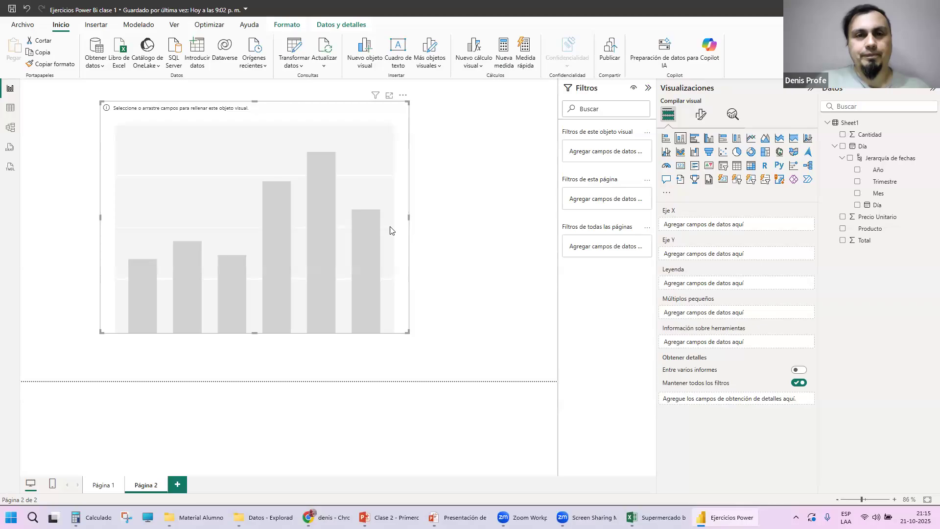
key(alt+Tab)
click(434, 207)
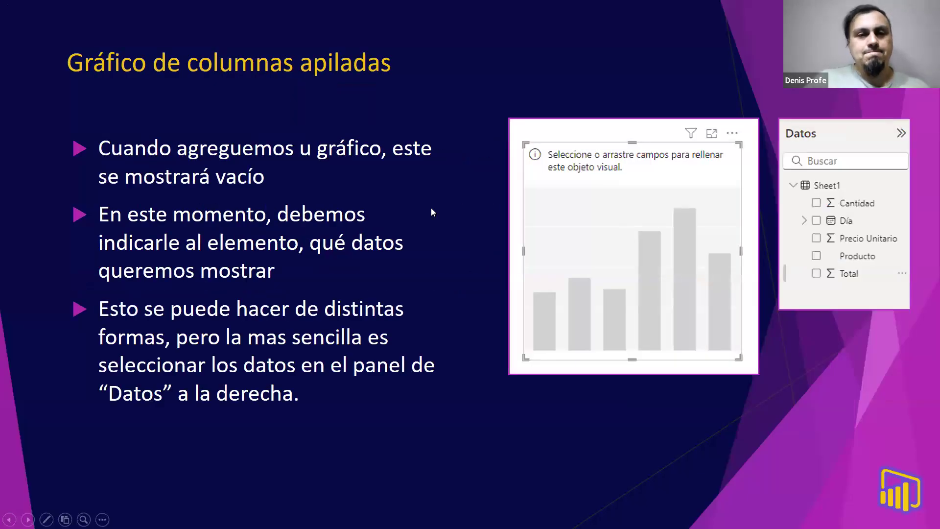
click(431, 208)
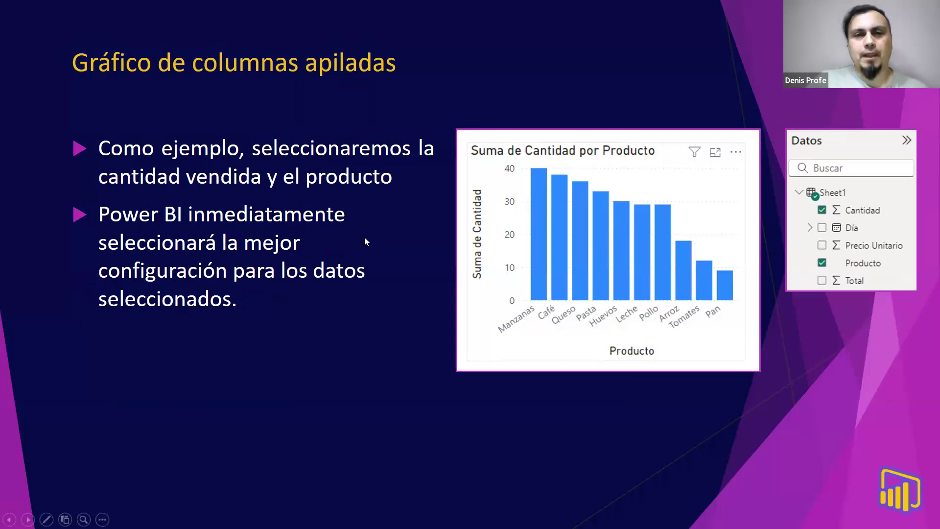
Switch to Power BI Desktop and move the empty stacked column chart to the upper-left corner of Página 2.
key(alt+Tab)
drag(204, 149, 201, 149)
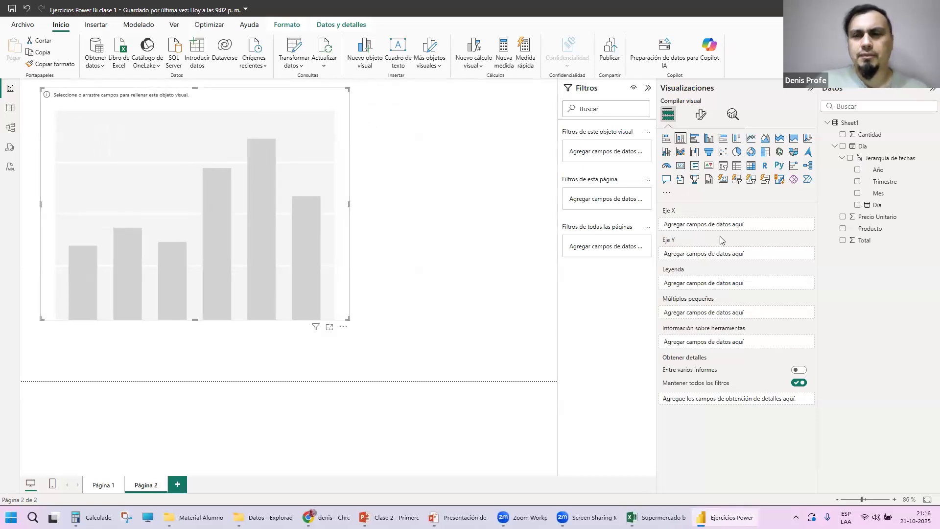
key(alt+Tab)
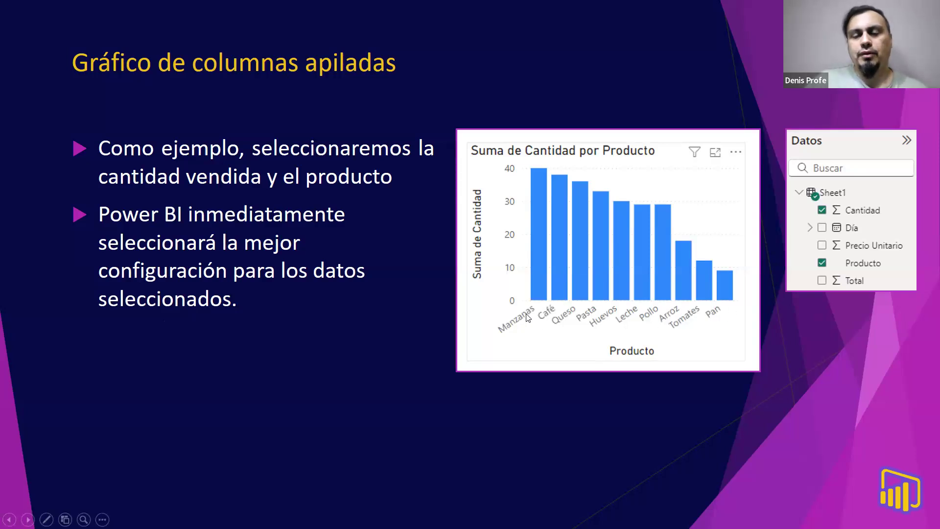
key(alt+Tab)
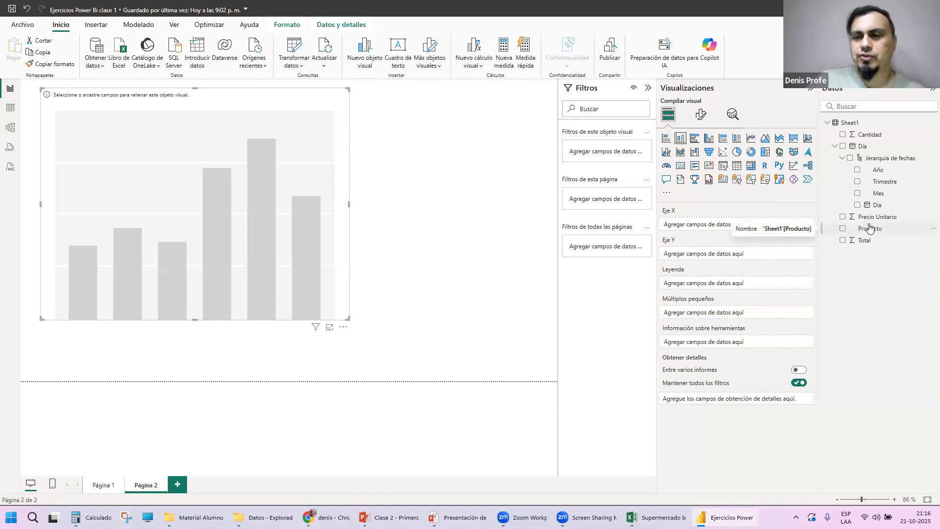
Assign Producto to the X axis and Cantidad to the Y axis of the stacked column chart.
click(843, 229)
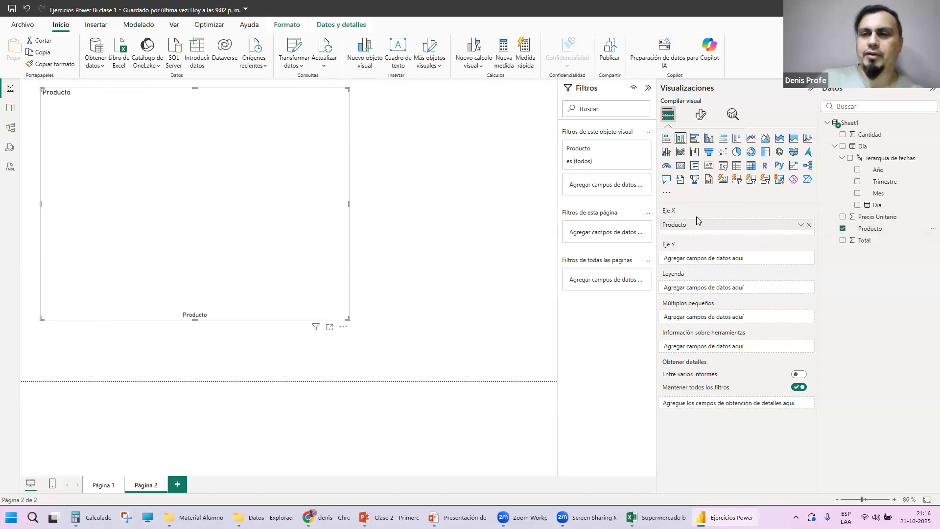
click(843, 228)
drag(868, 229, 752, 225)
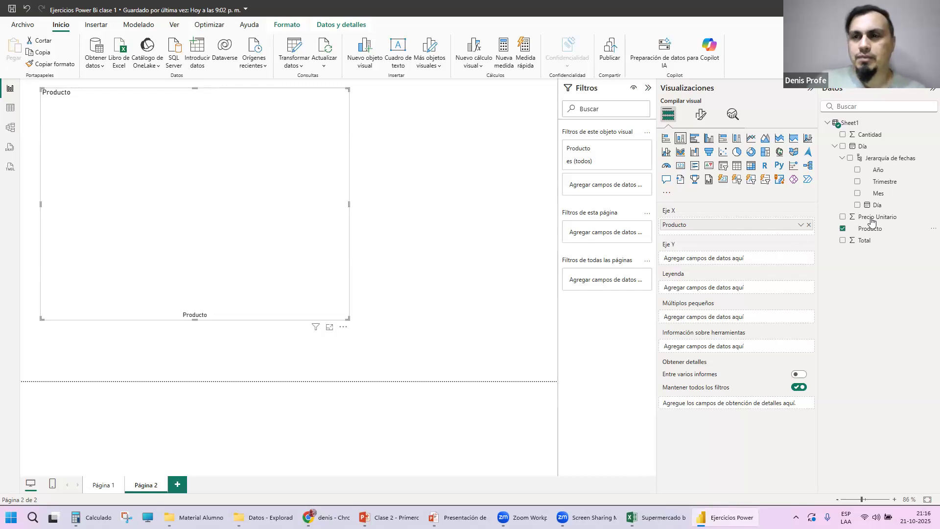
click(843, 135)
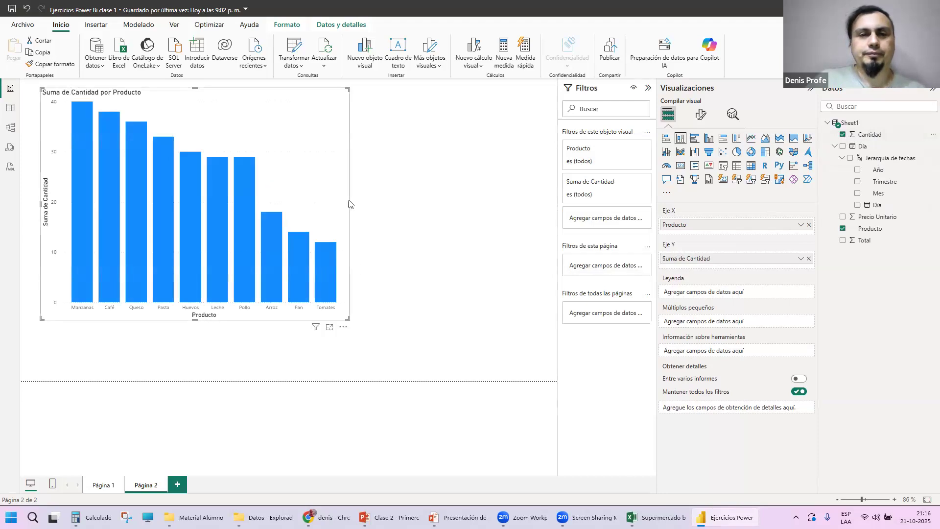
Enlarge the column chart on Página 2 to nearly the full page width and extend its height downward.
drag(349, 203, 524, 208)
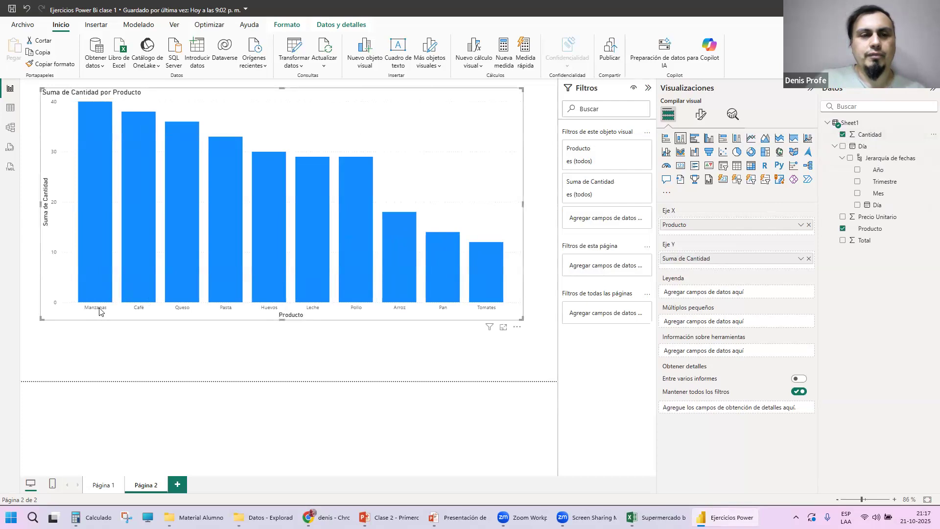
drag(283, 321, 284, 352)
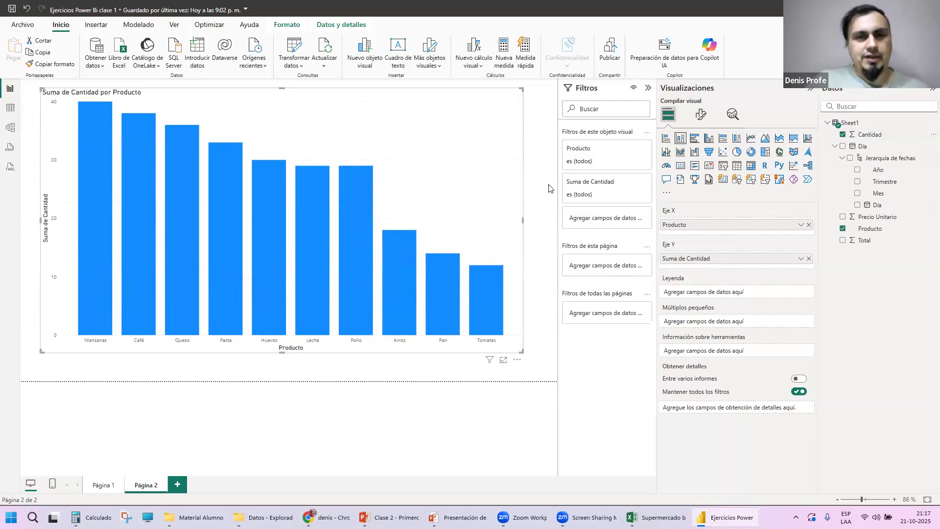
key(alt+Tab)
key(alt+Tab)
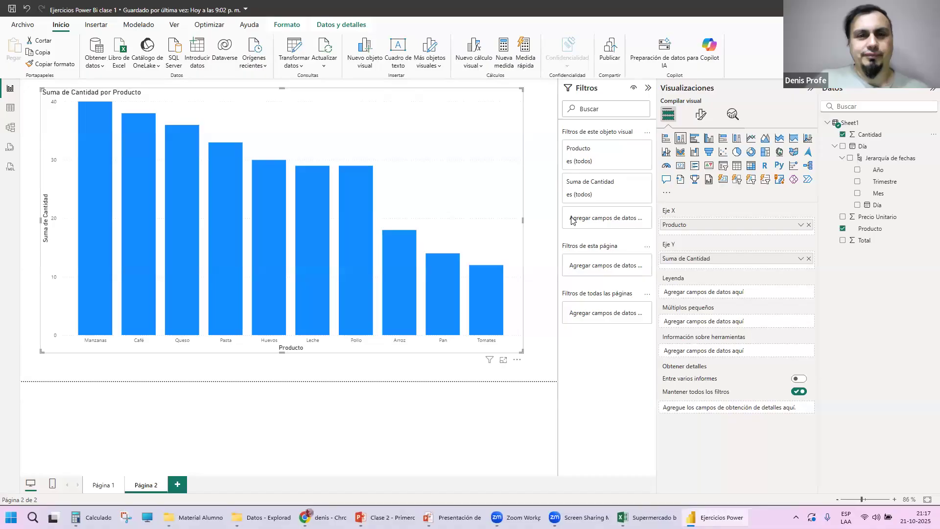
Switch to the presentation, compare the example slide with the finished column chart, and advance to the sales dashboard exercise slide.
key(alt+Tab)
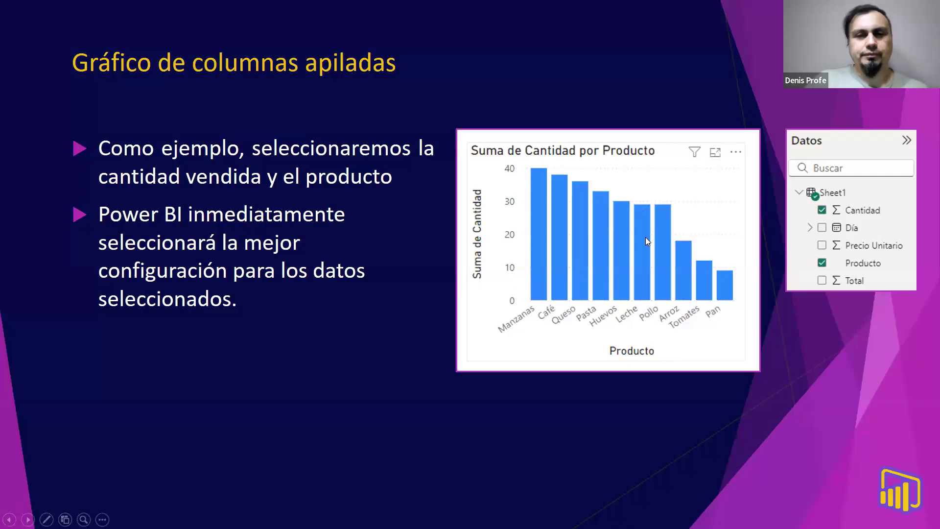
key(alt+Tab)
key(alt+Tab)
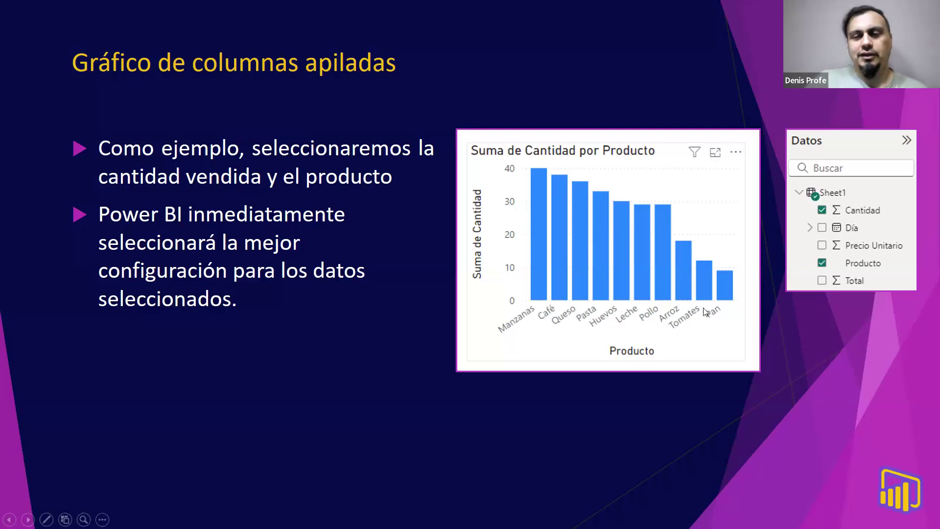
key(alt+Tab)
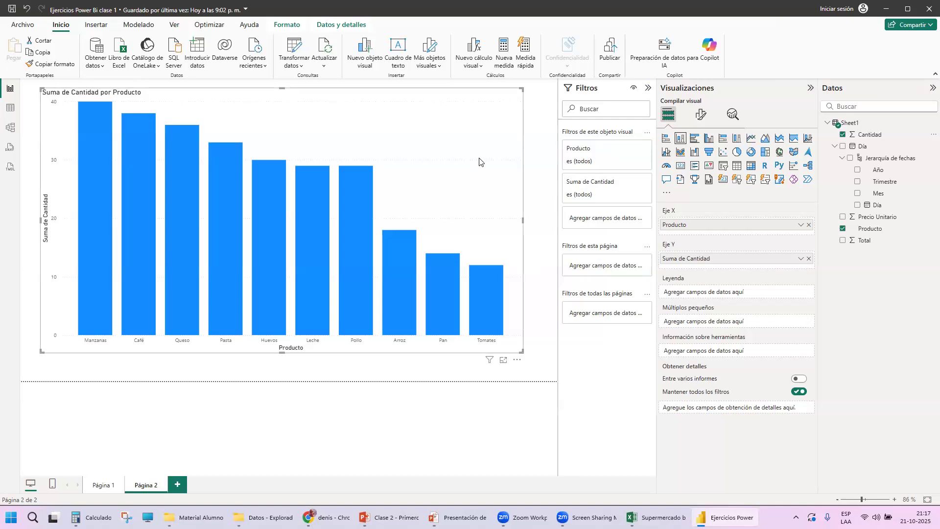
key(alt+Tab)
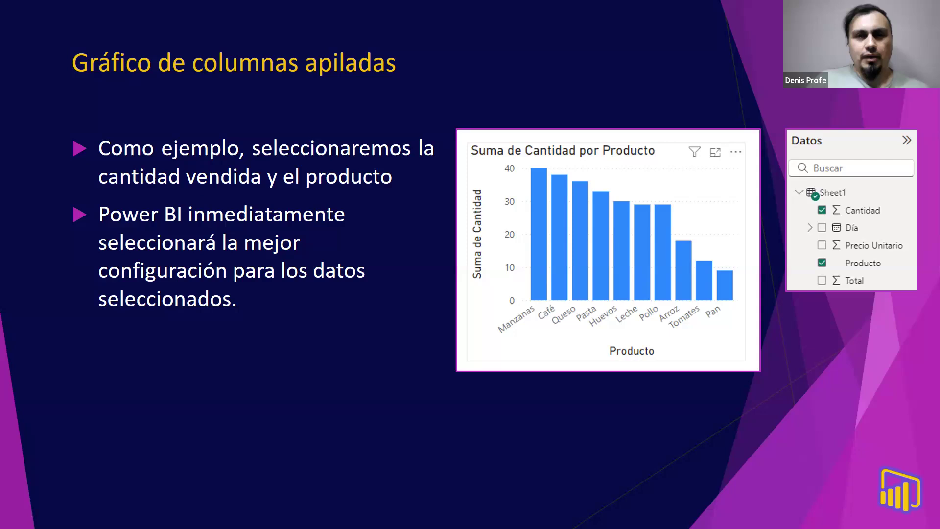
click(303, 154)
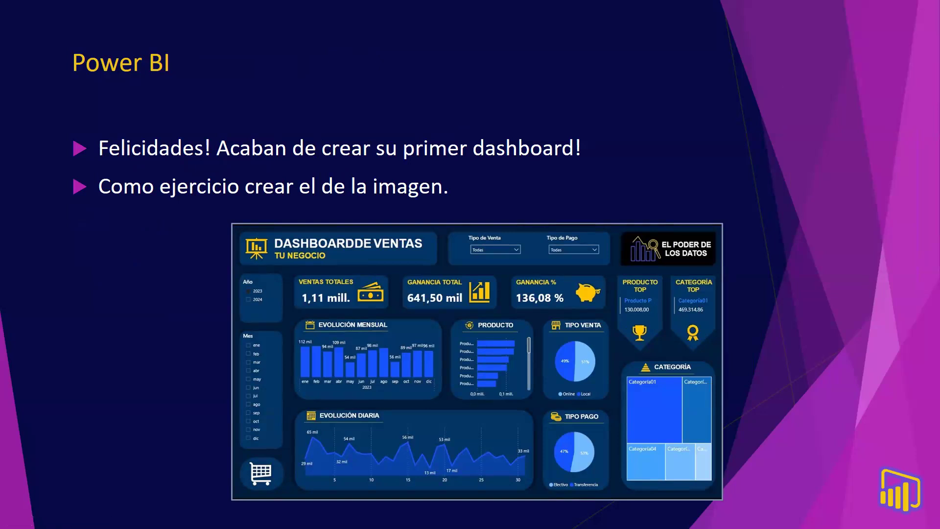
key(alt+Tab)
key(alt+Tab)
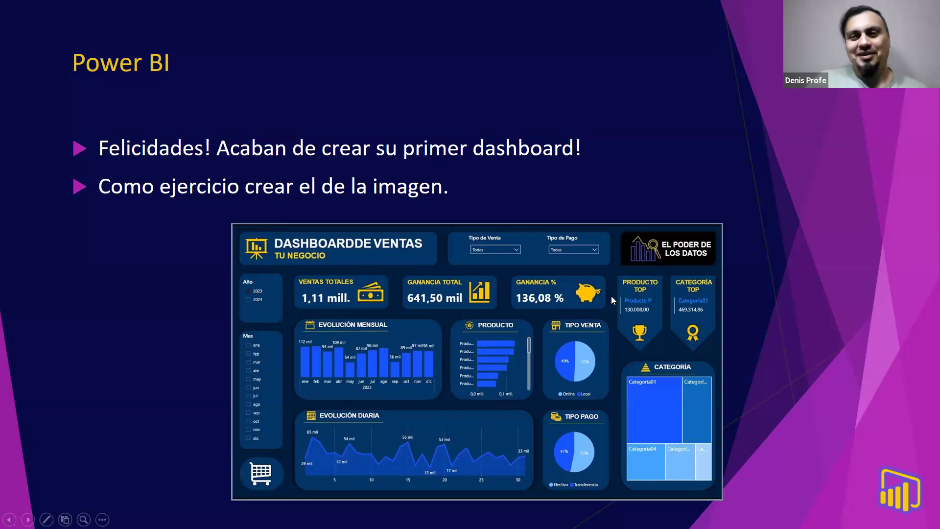
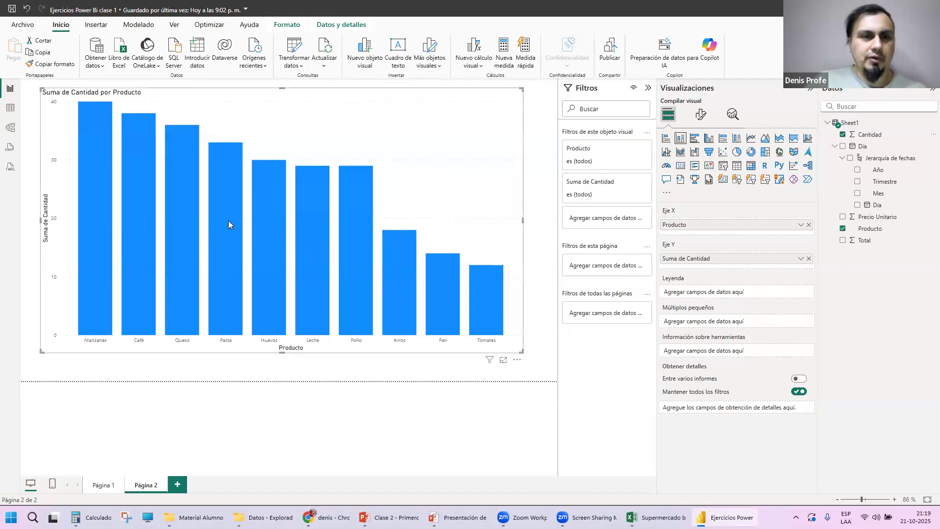
mouse_move(229, 221)
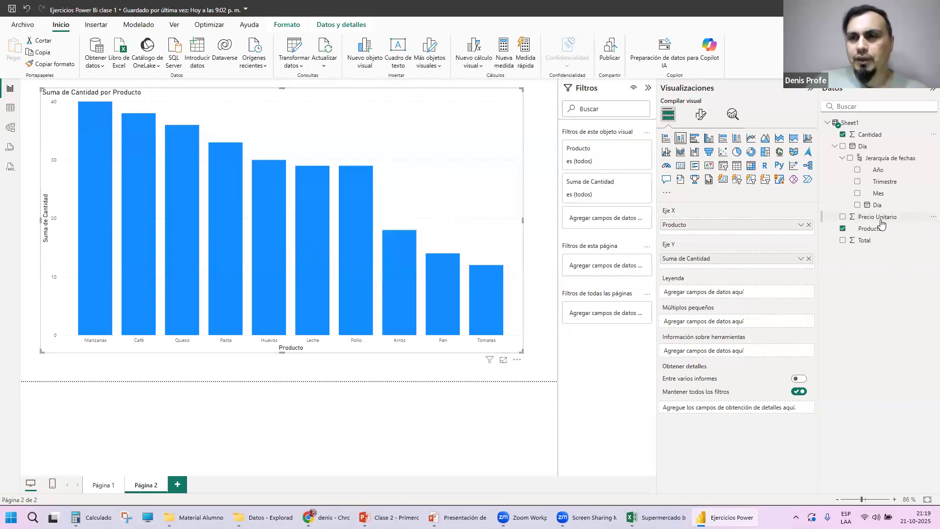
Try Total as a tooltip field of the column chart and inspect the tooltip of the Pasta column.
drag(863, 242, 744, 355)
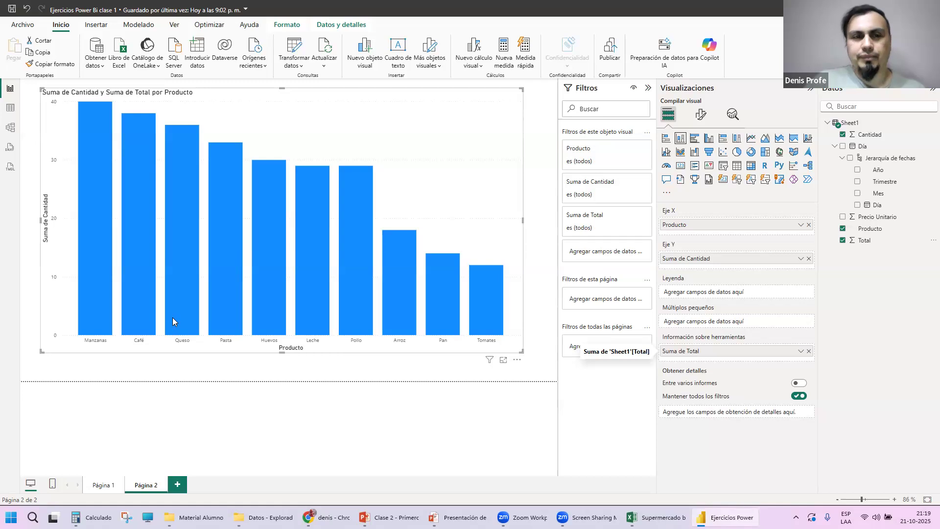
mouse_move(220, 261)
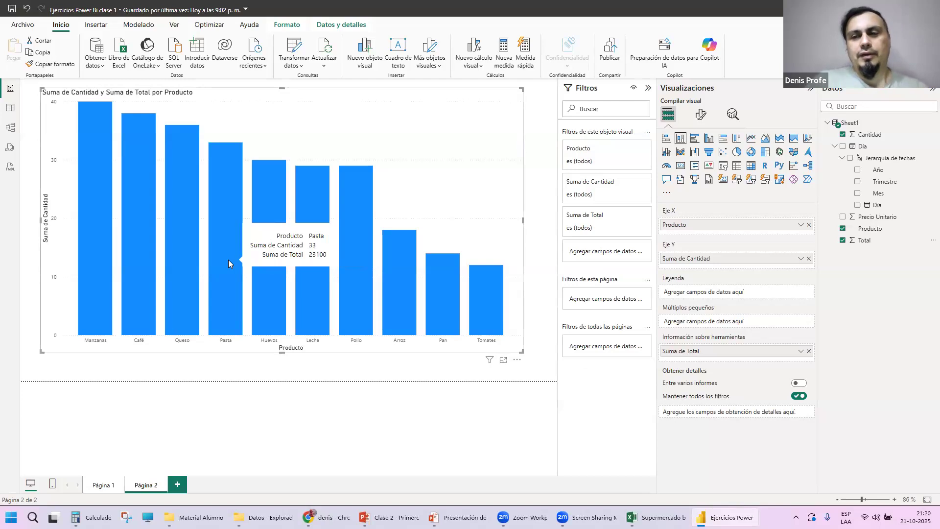
click(809, 351)
Try showing Total together with Cantidad on the Y axis of the column chart.
click(843, 241)
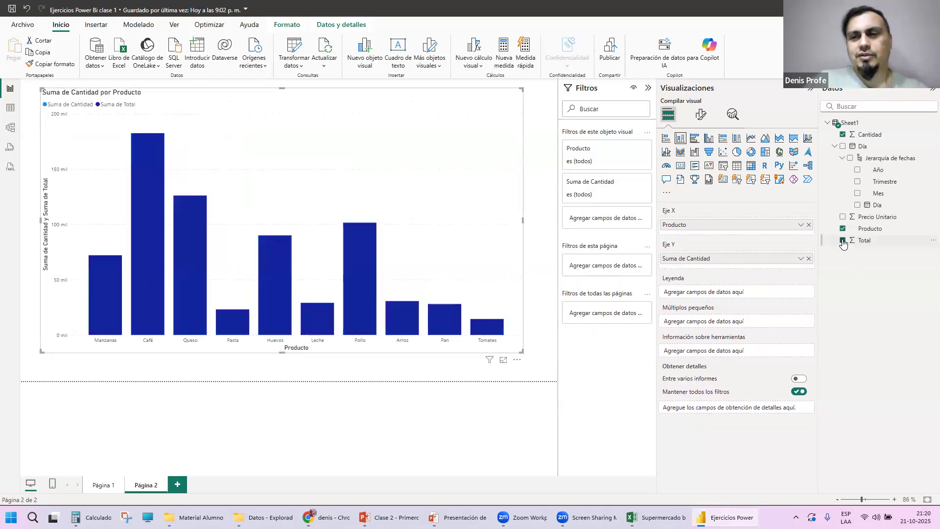
click(843, 240)
click(844, 240)
click(843, 241)
click(843, 241)
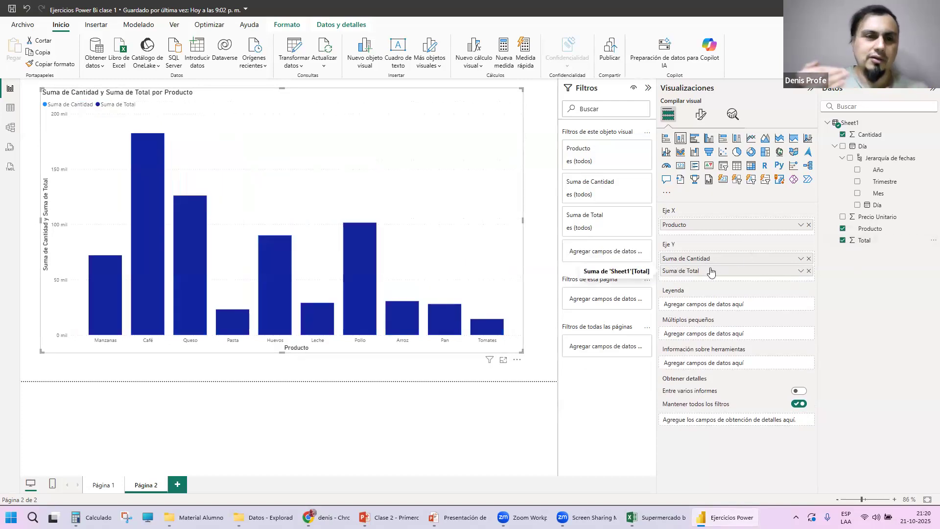
Take Total off the Y axis and assign it to the column chart's tooltip information instead.
click(843, 241)
drag(864, 244, 759, 355)
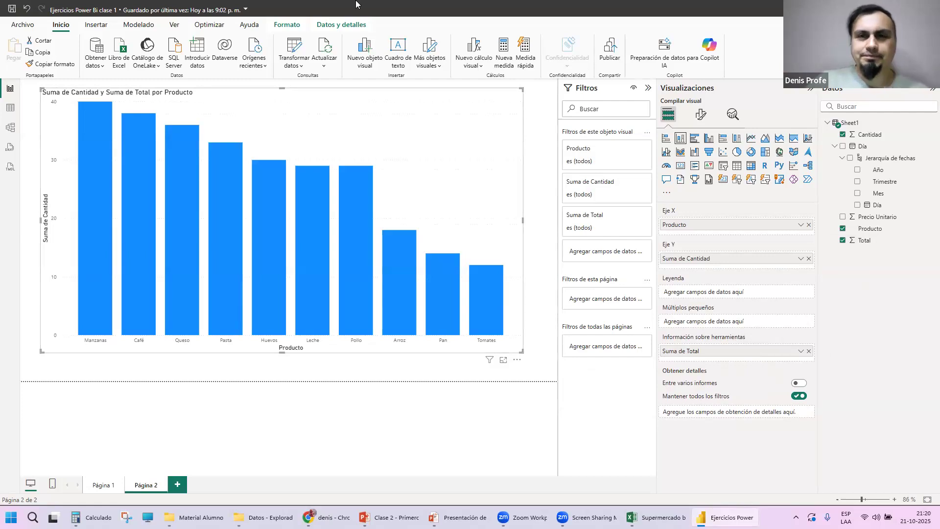
Switch to the presentation and advance to the Opciones slide about changing the aggregation function.
key(alt+Tab)
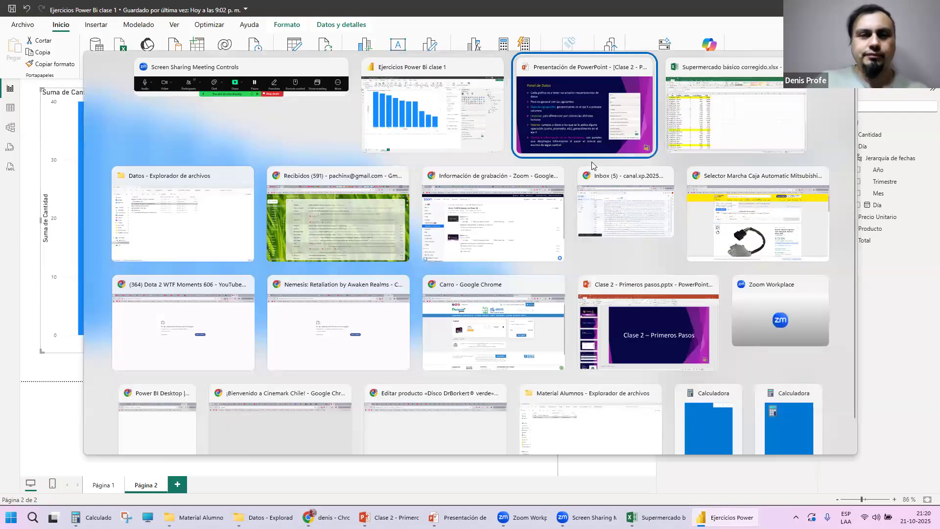
click(522, 203)
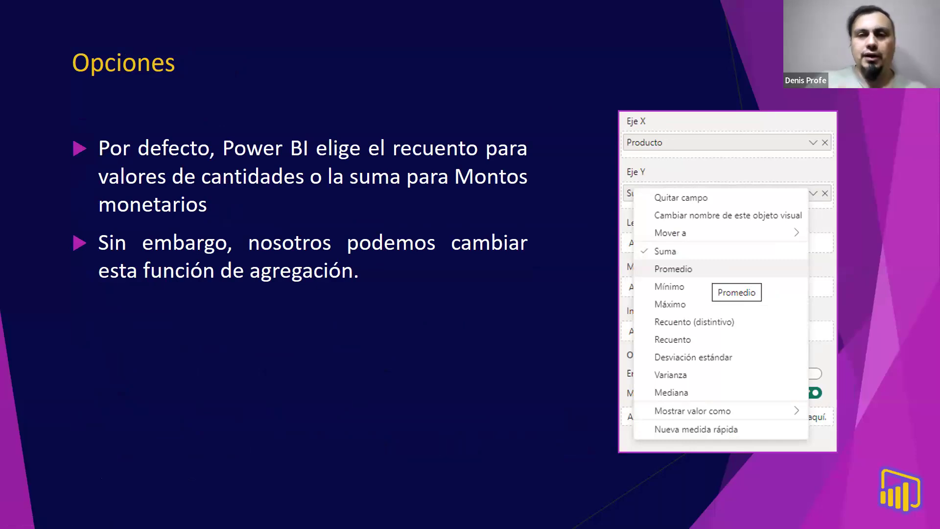
Return to Power BI Desktop and try the Promedio and Máximo aggregations for Cantidad on the Y axis.
key(alt+Tab)
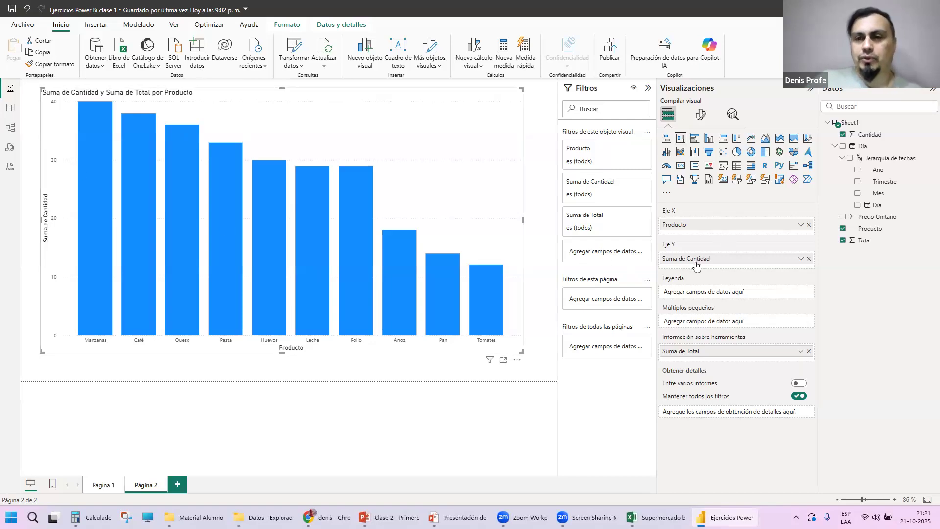
click(801, 259)
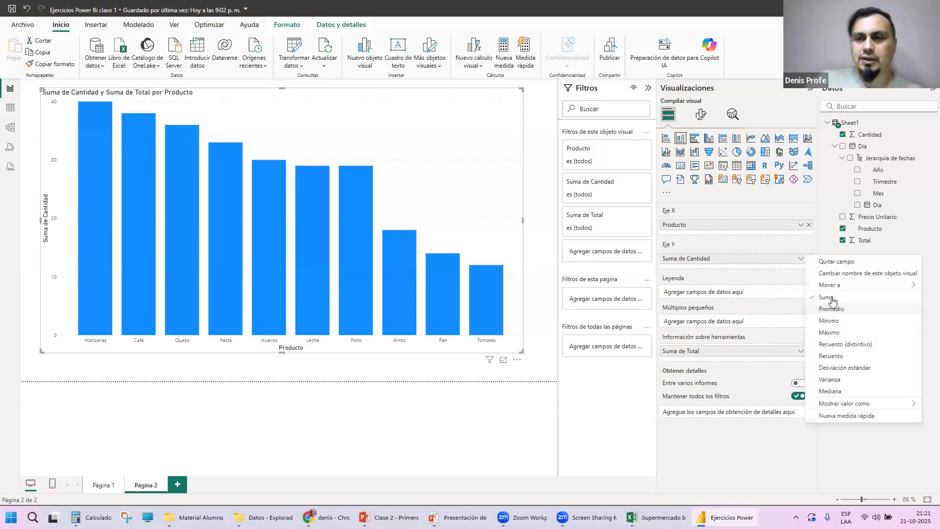
mouse_move(835, 292)
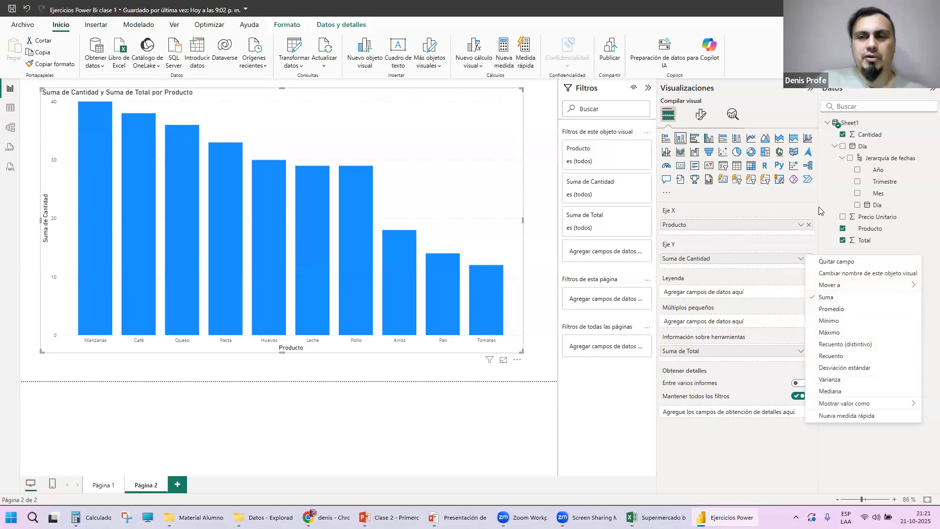
click(832, 308)
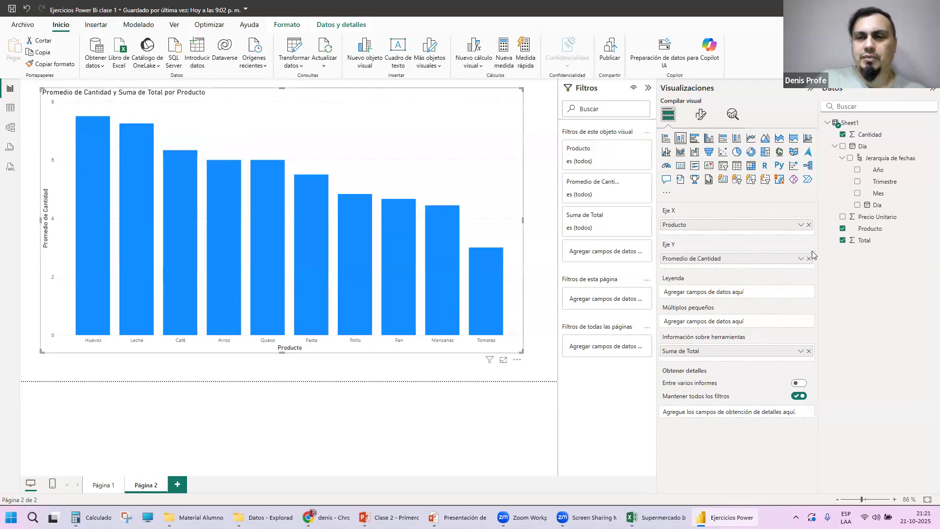
click(801, 258)
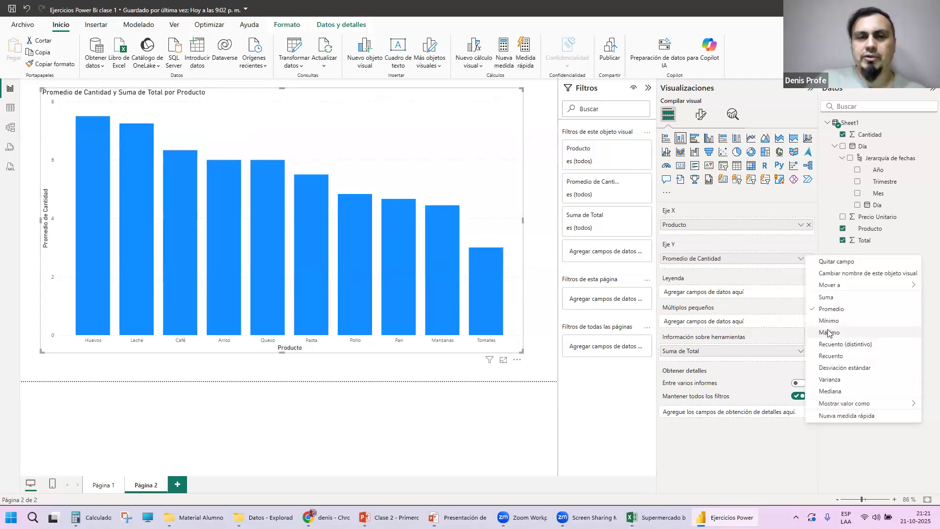
click(829, 333)
Set the aggregation of Cantidad on the Y axis back to Suma and save the report.
click(801, 259)
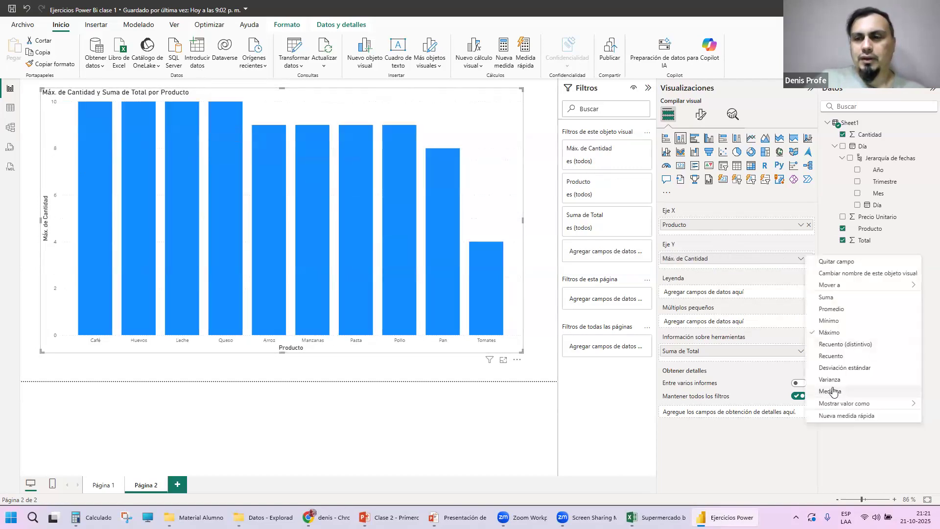
click(834, 300)
key(ctrl+s)
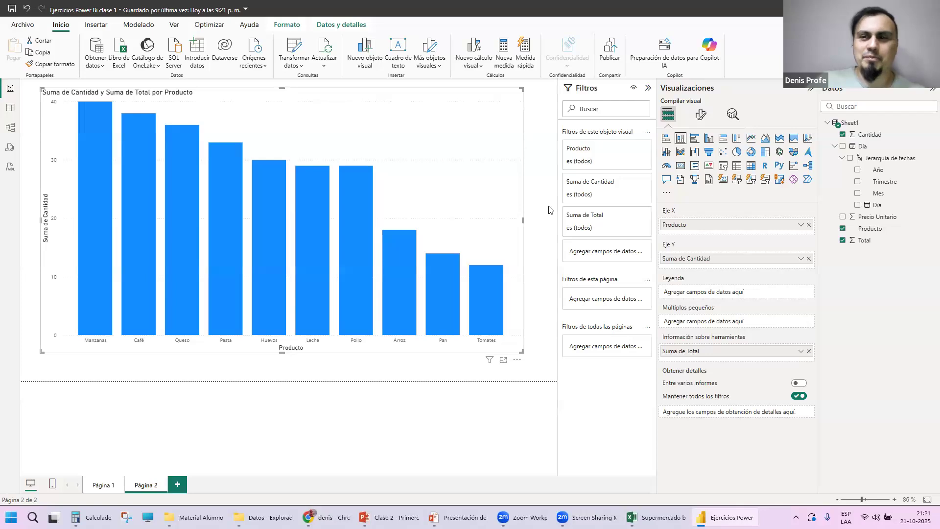
Switch to the presentation and advance to the Tarjeta slide about the card visual.
key(alt+Tab)
key(alt+Tab)
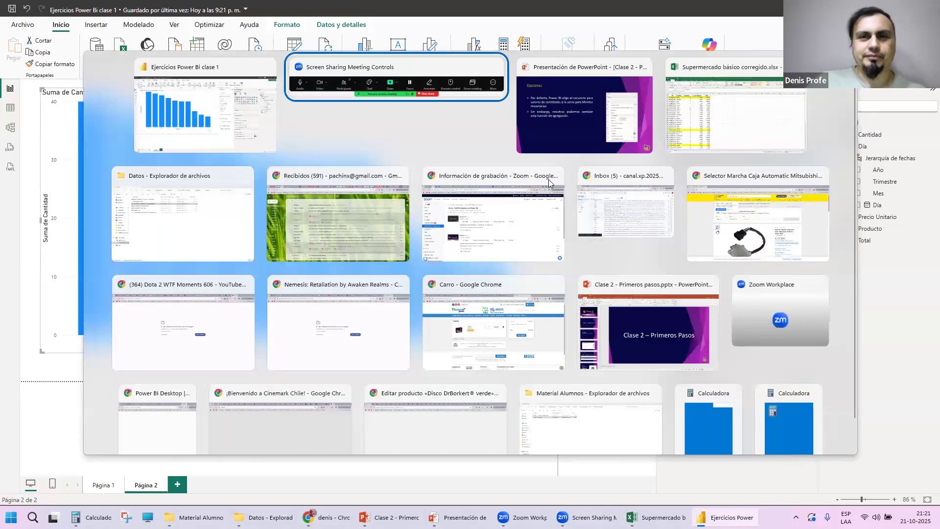
key(Right)
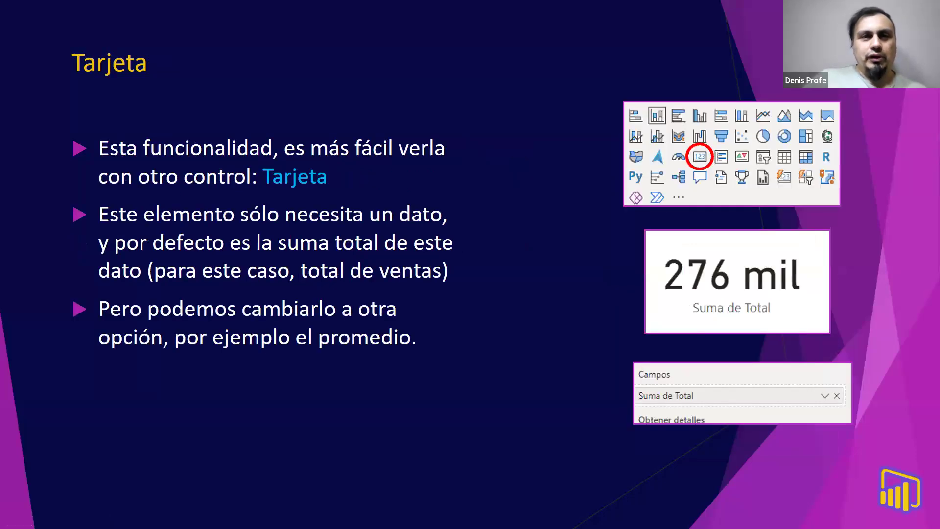
Return to Power BI Desktop, shrink the column chart to a bit over half the page width, and deselect it.
key(alt+Tab)
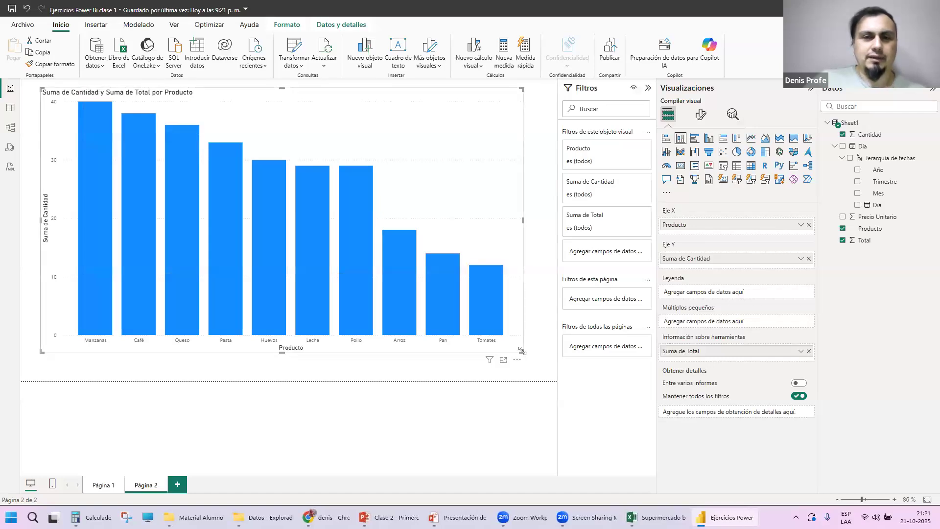
drag(522, 351, 349, 297)
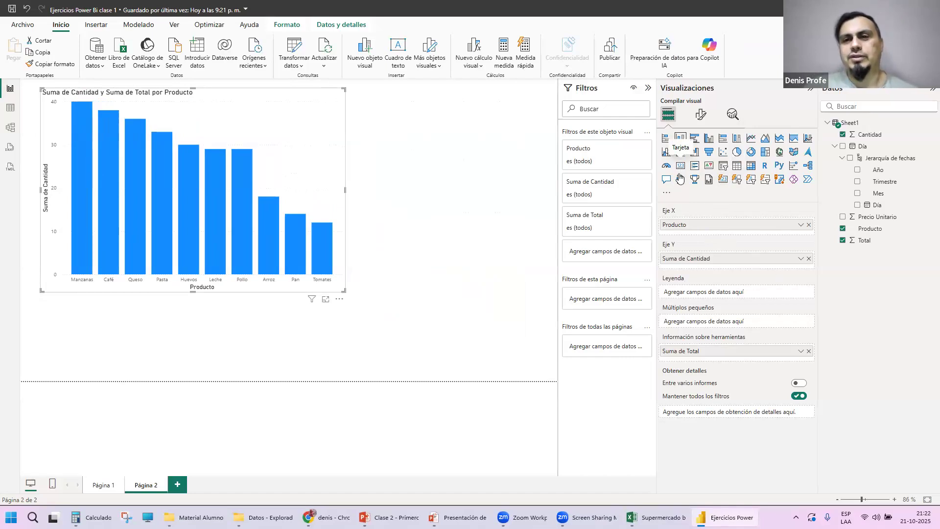
click(517, 164)
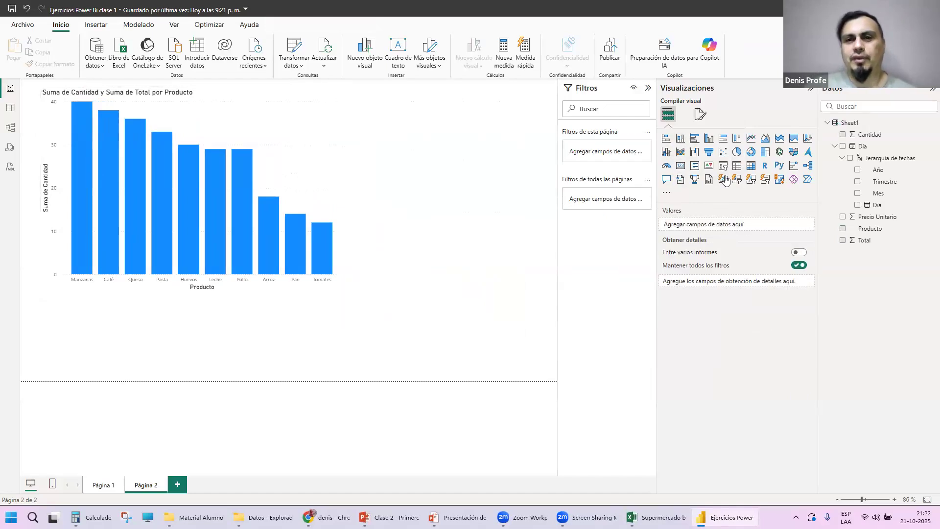
click(681, 166)
drag(205, 343, 417, 186)
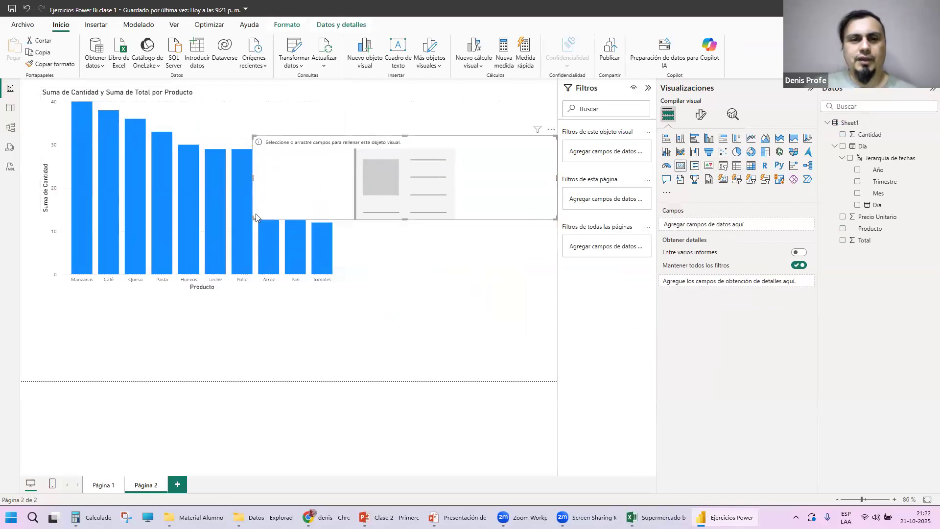
drag(254, 222, 353, 241)
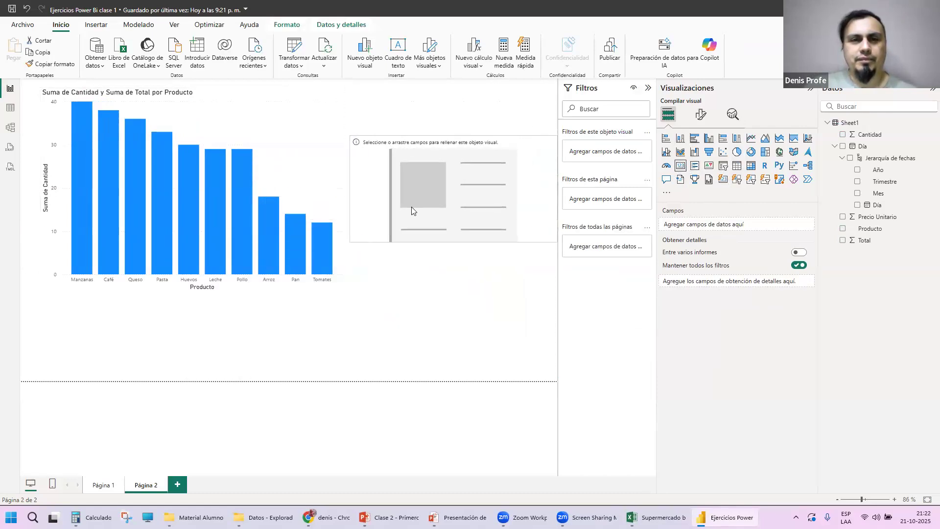
key(Delete)
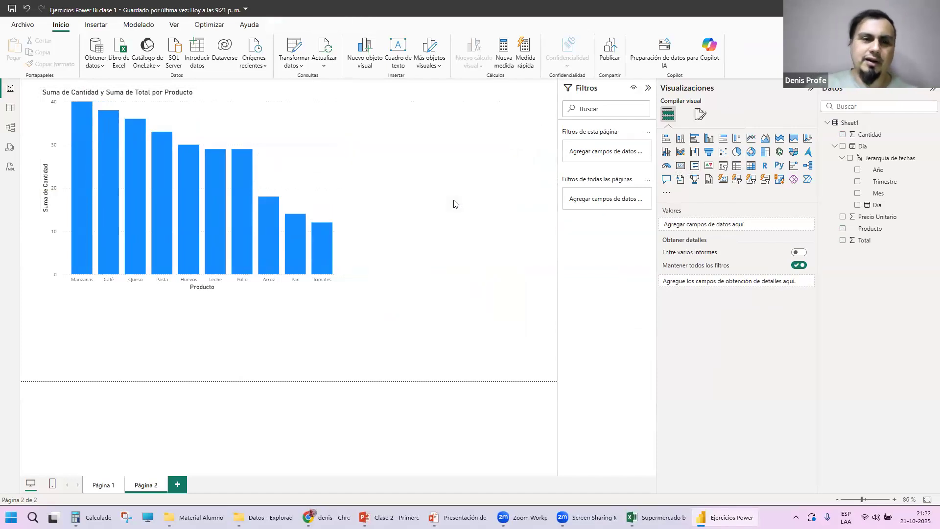
Add a third report page with an enlarged Tarjeta visual near its upper middle and save the report.
click(178, 484)
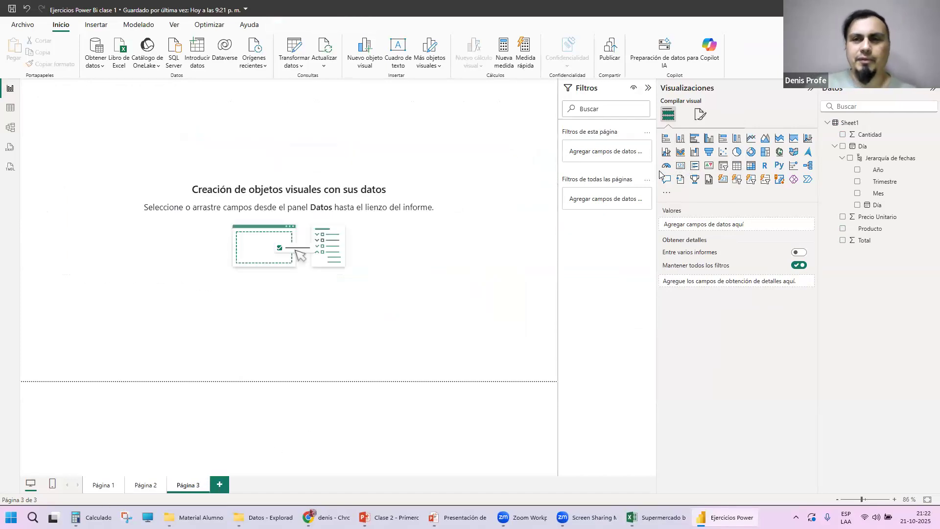
click(677, 168)
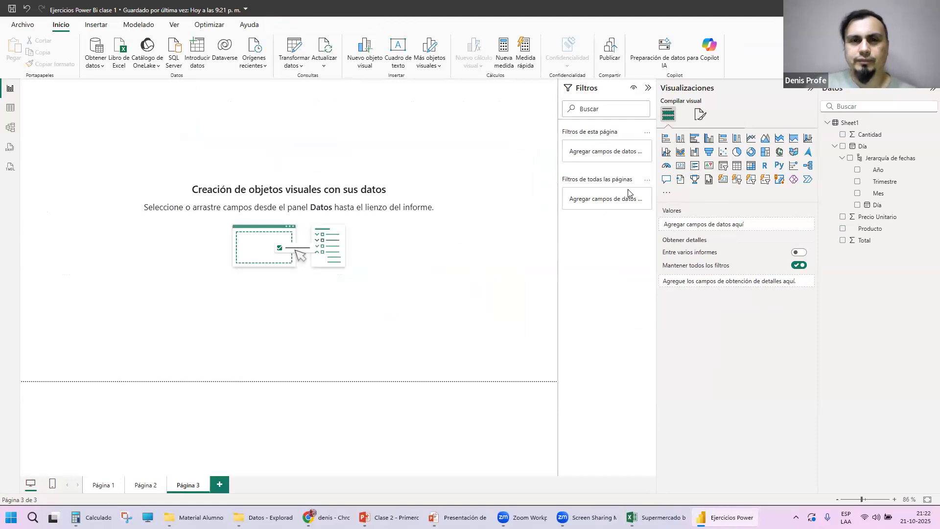
drag(141, 193, 273, 262)
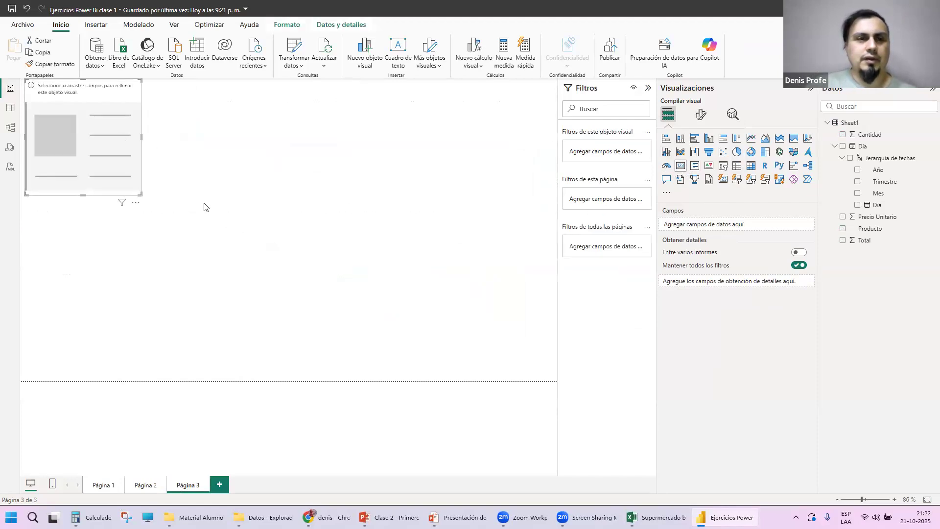
drag(206, 207, 319, 246)
click(17, 9)
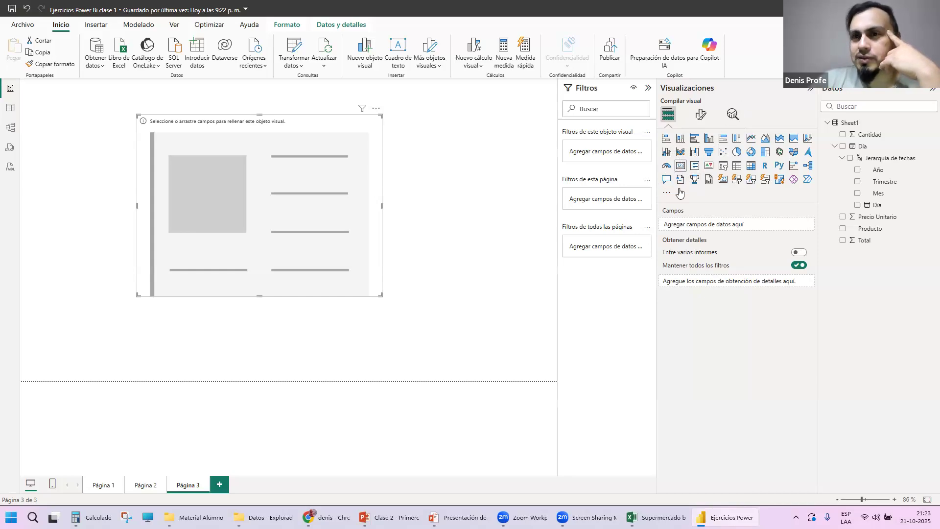
Widen the Visualizaciones pane so that the visual types spread over fewer rows.
drag(657, 204, 584, 202)
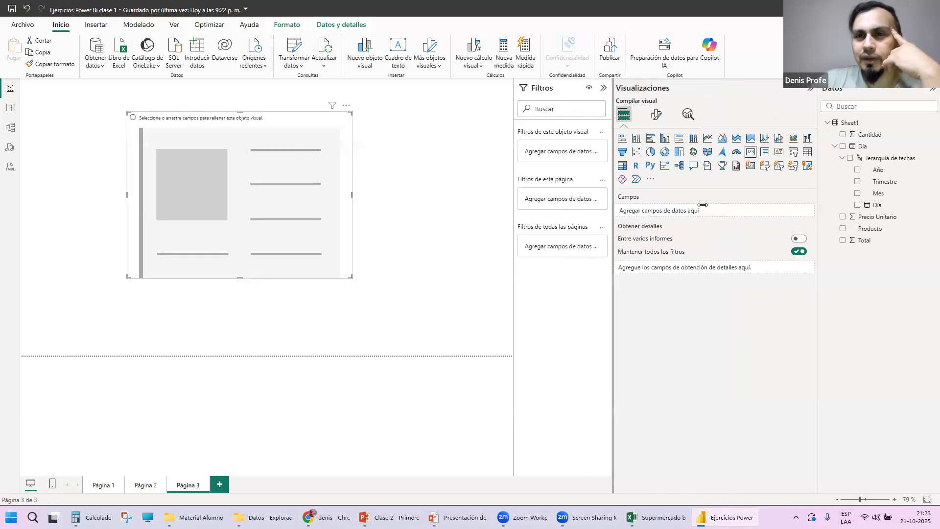
drag(704, 204, 703, 205)
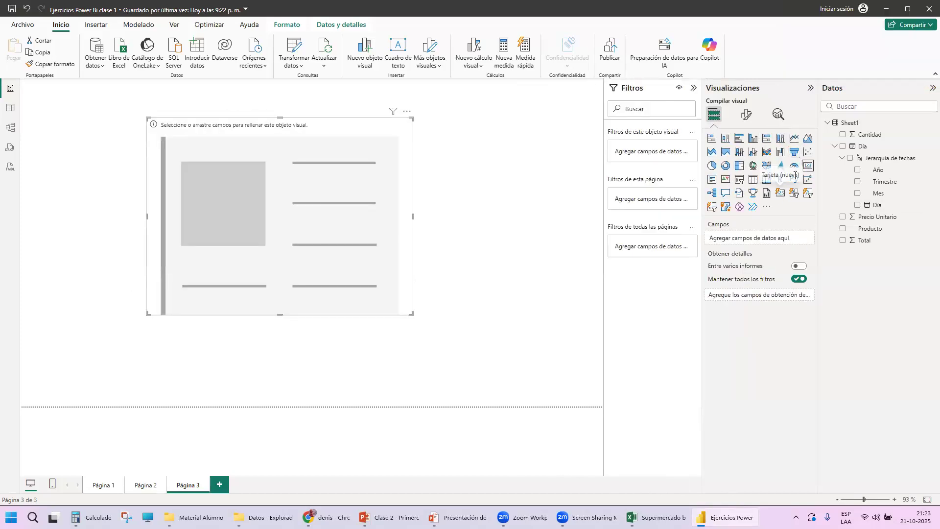
drag(704, 167, 558, 169)
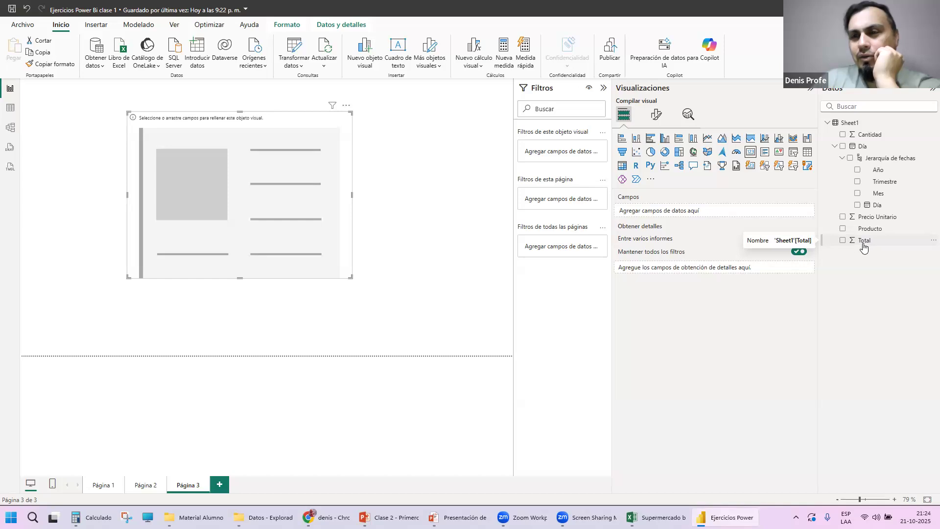
Assign Total to the card on Página 3 and move the card slightly up and to the right.
click(843, 241)
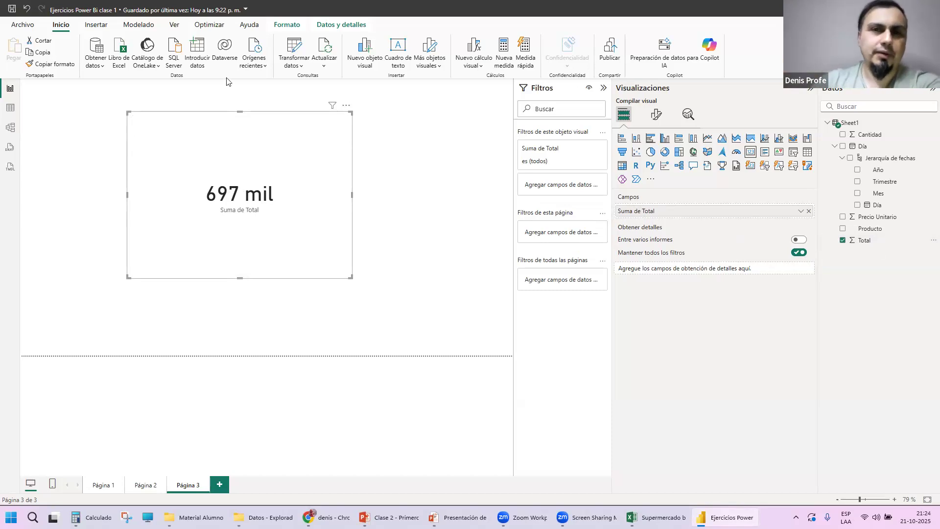
drag(246, 145, 264, 129)
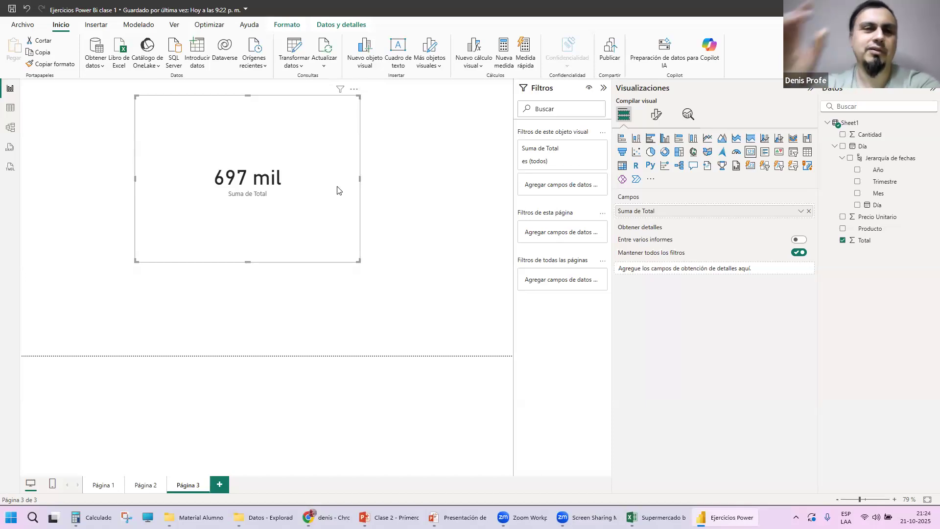
click(427, 180)
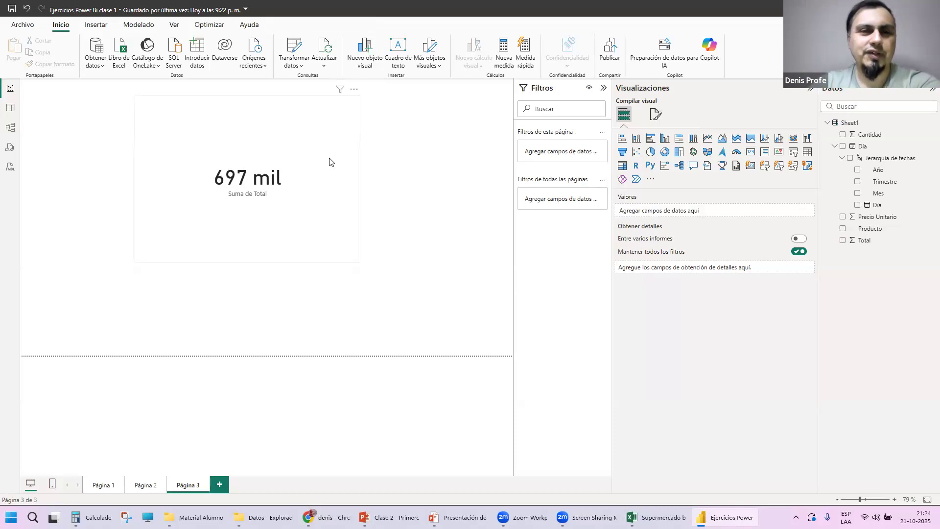
click(287, 178)
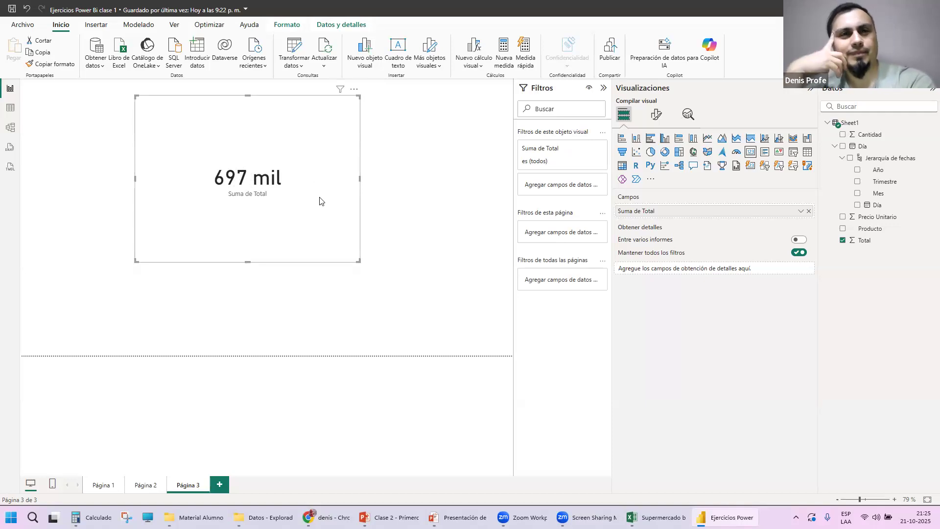
Switch to the presentation and advance from the Tarjeta slide to the Formato slide.
key(alt+Tab)
key(alt+Tab)
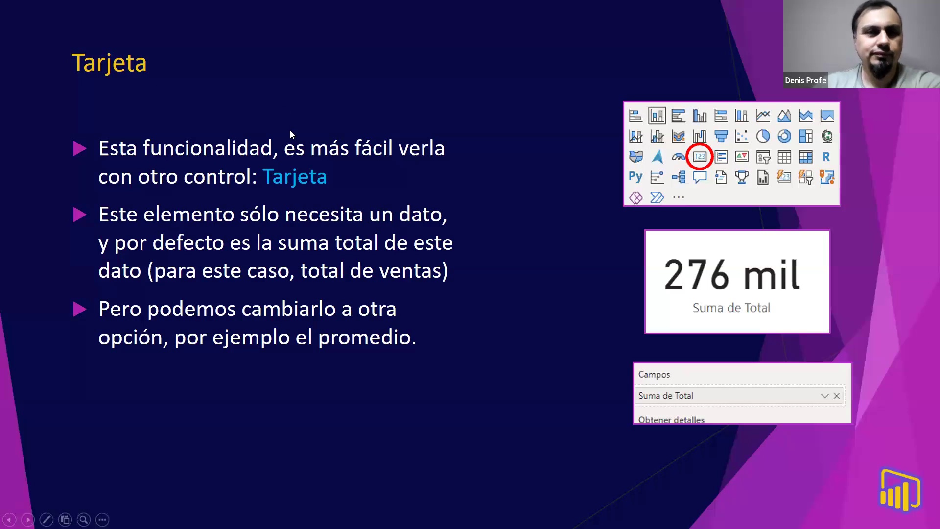
click(442, 107)
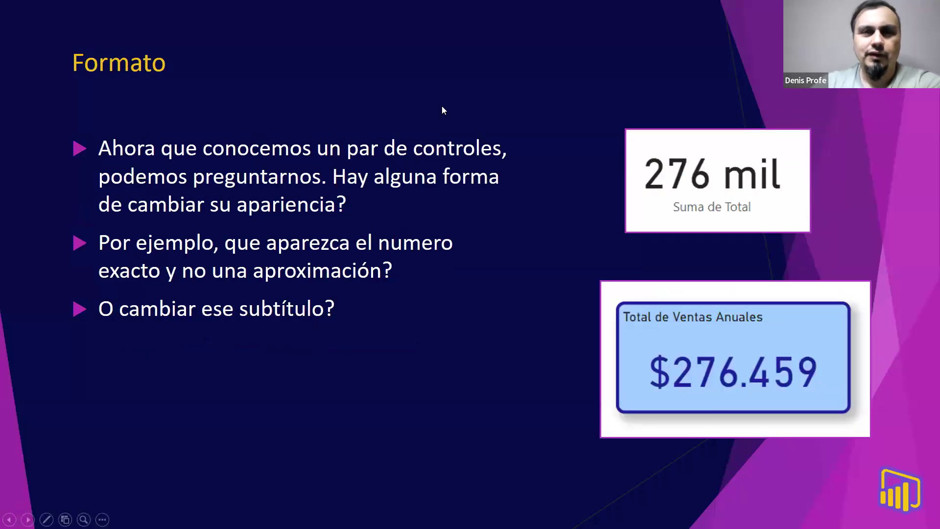
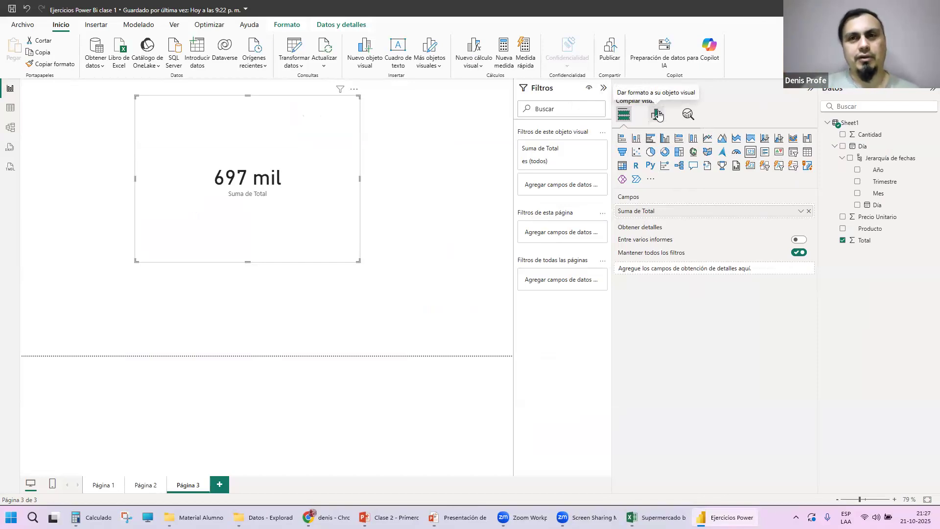
Compare the Objeto visual and General format options of the Total card on Página 3.
click(658, 114)
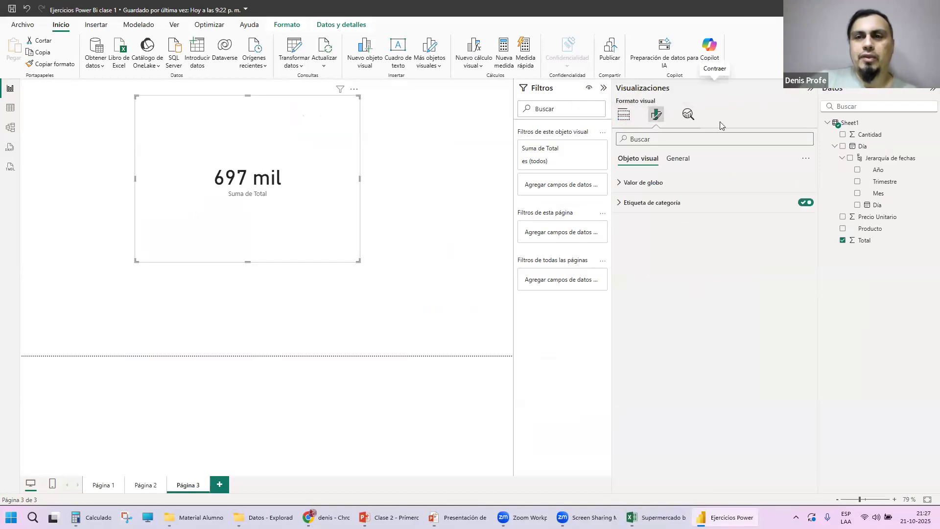
click(676, 161)
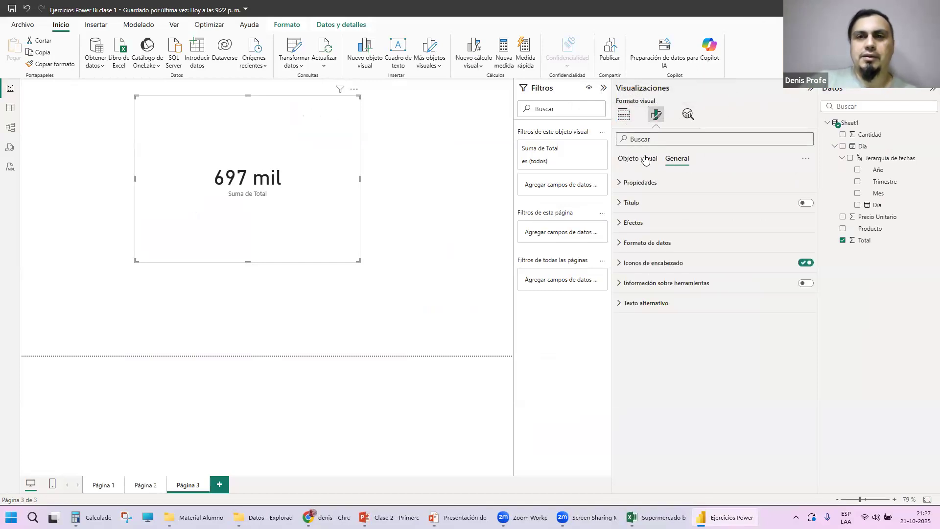
click(646, 161)
click(675, 158)
click(646, 160)
click(678, 159)
click(651, 160)
click(679, 161)
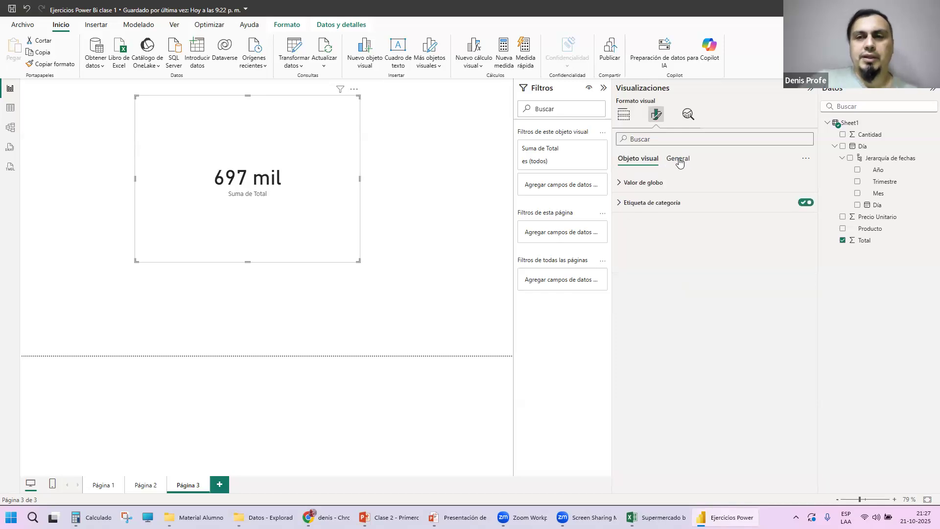
click(646, 161)
click(667, 160)
click(654, 161)
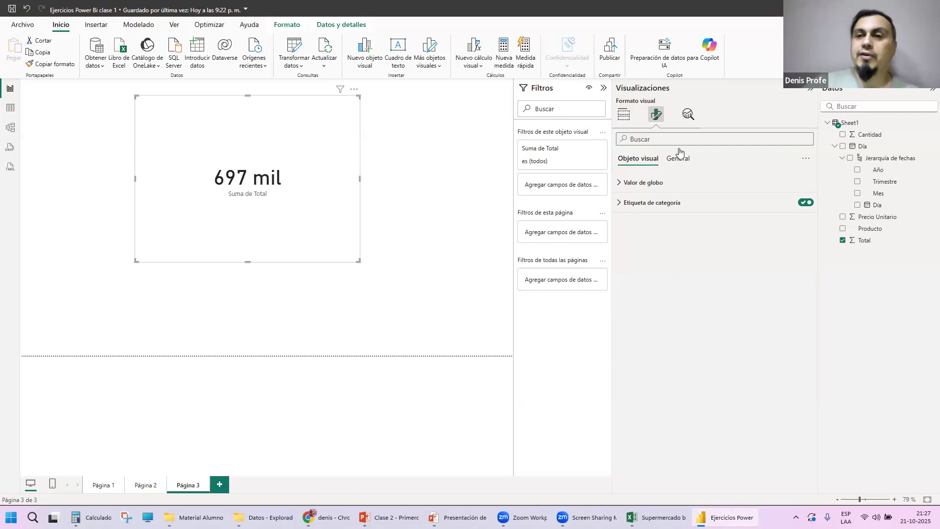
click(677, 160)
click(640, 163)
click(678, 160)
click(647, 162)
click(678, 161)
click(652, 161)
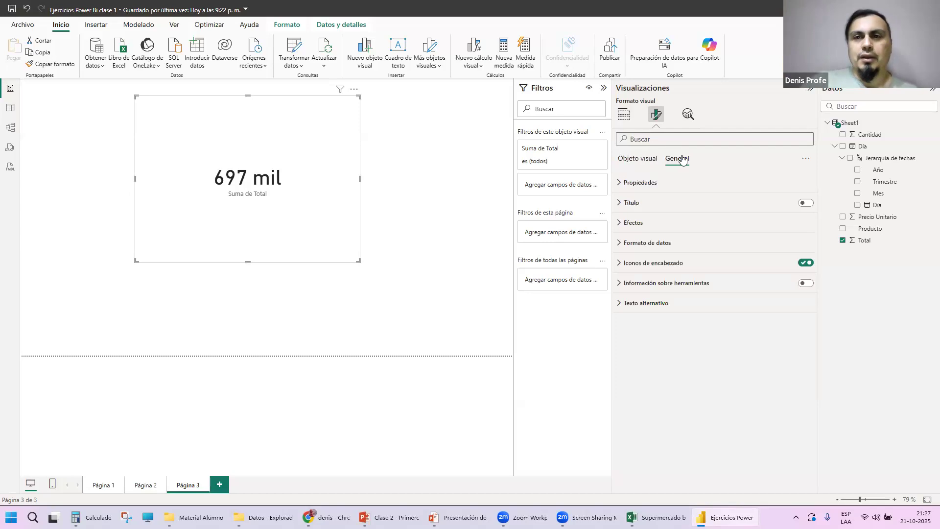
click(686, 161)
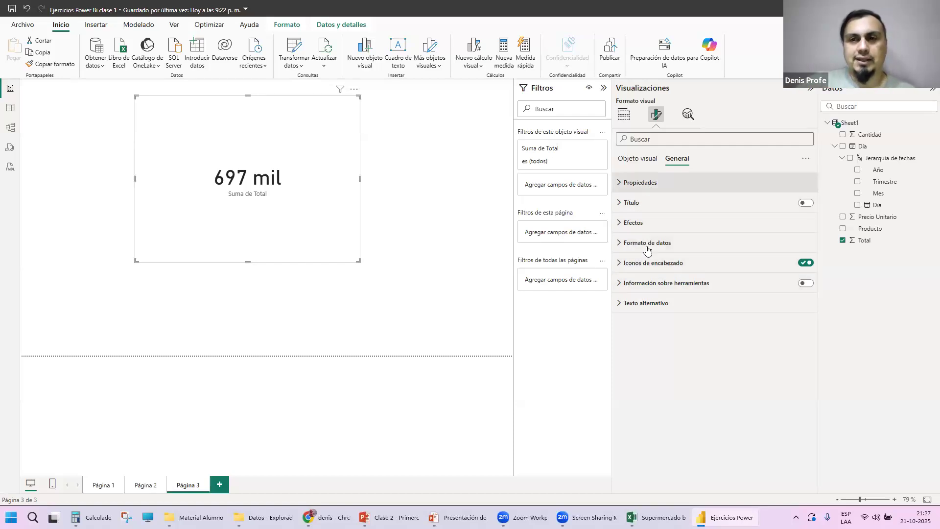
click(646, 160)
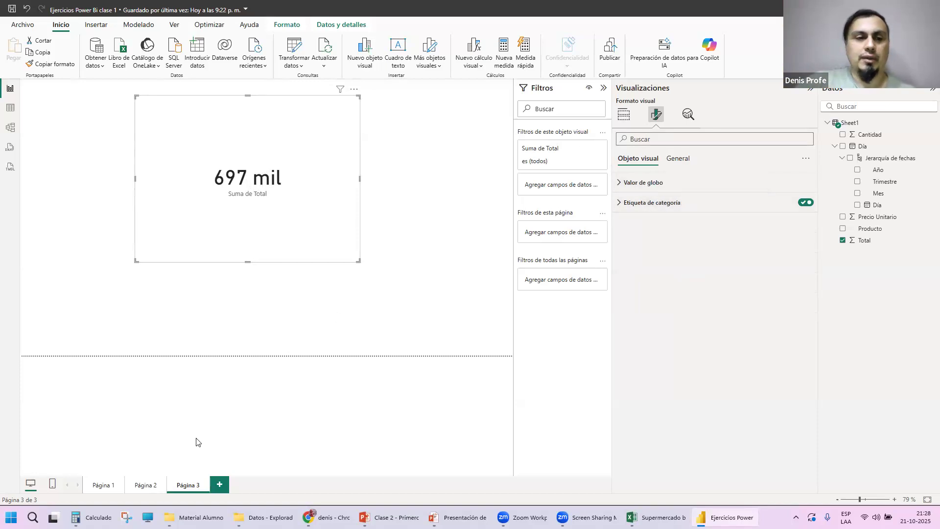
Examine the format options of the column chart on Página 2, including the Eje Y range, values and title, and its General settings.
click(145, 486)
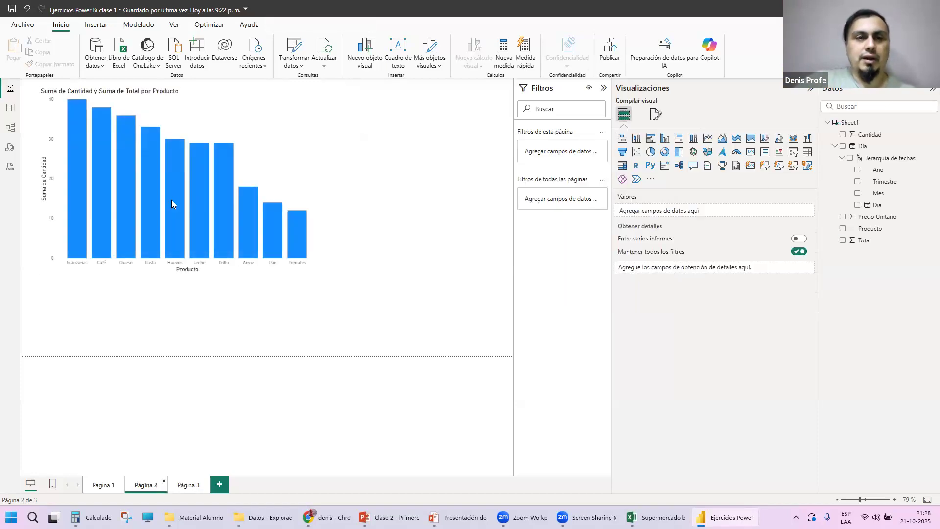
click(173, 201)
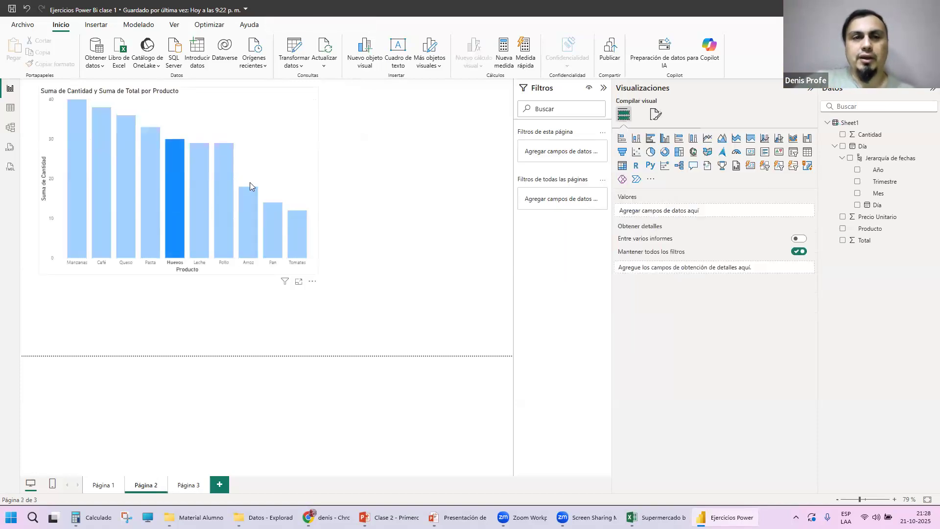
click(307, 140)
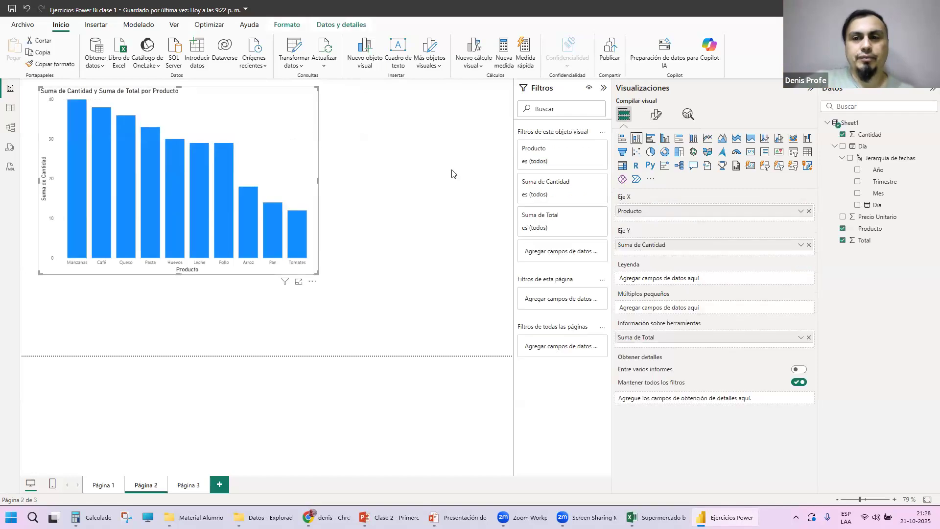
click(657, 116)
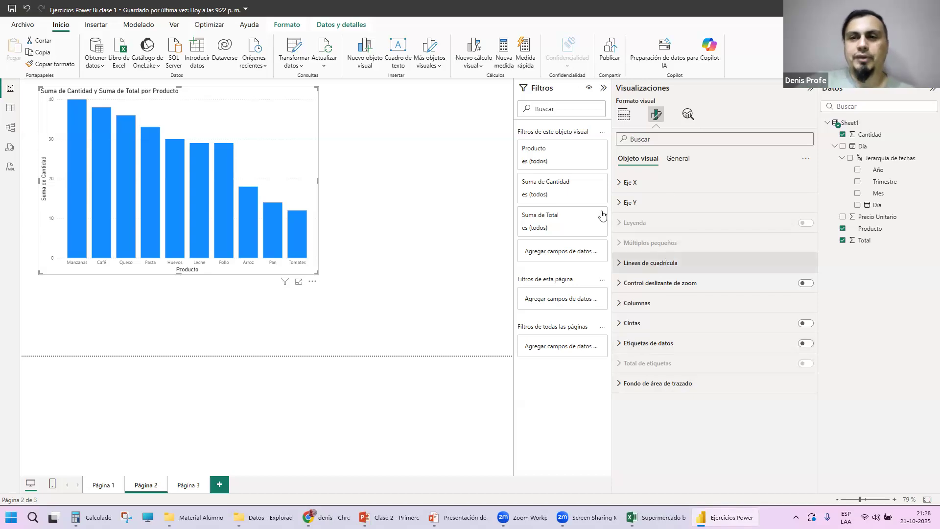
click(630, 203)
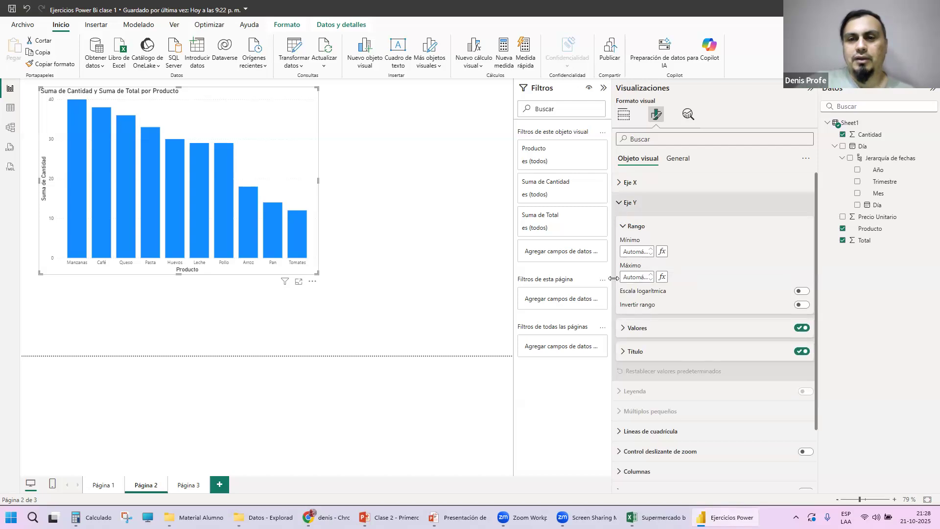
click(632, 328)
scroll(646, 380, down, 4)
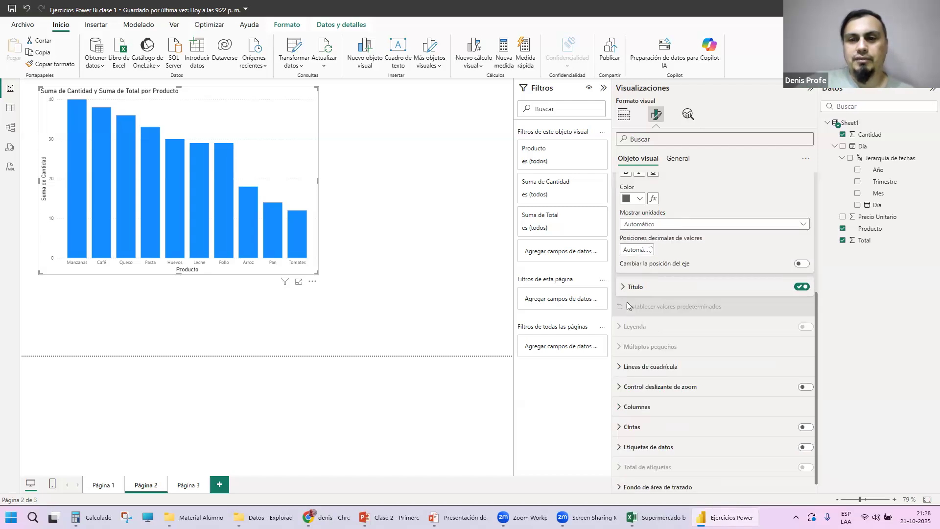
click(632, 288)
scroll(635, 303, up, 4)
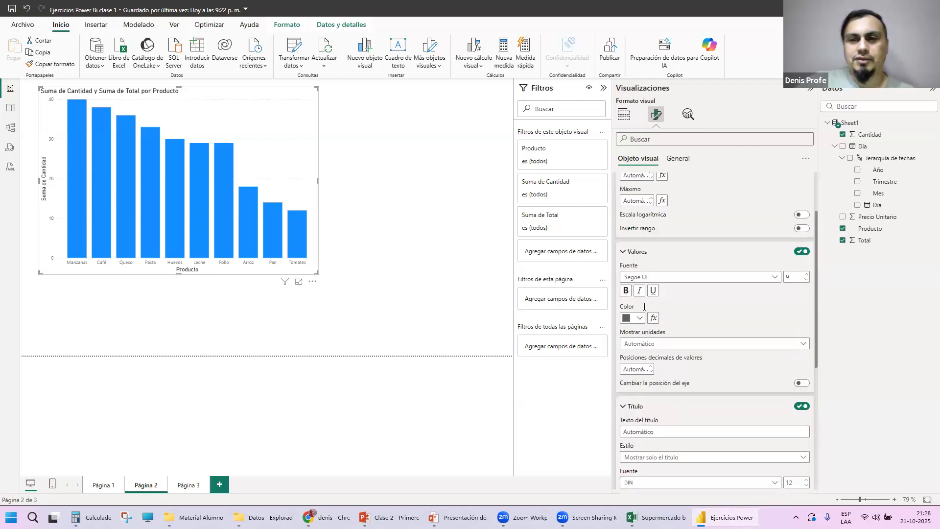
click(627, 202)
click(677, 158)
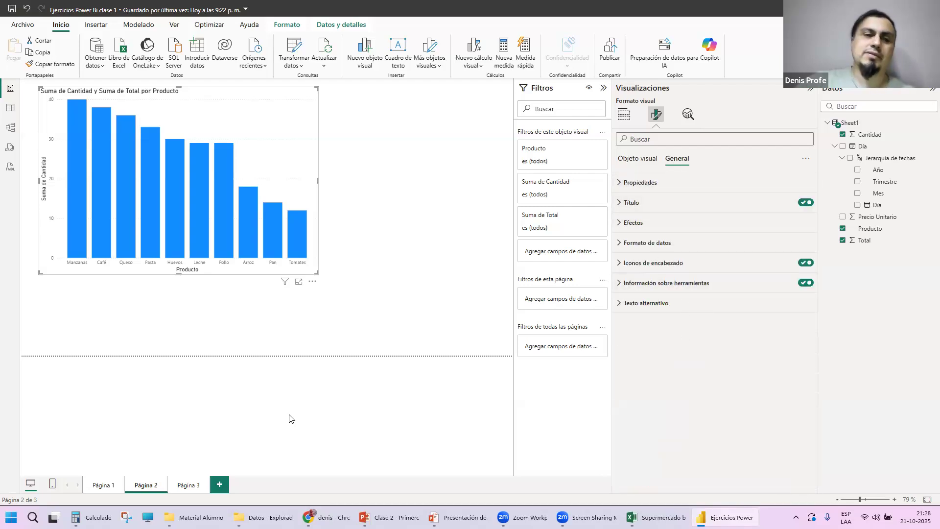
Return to Página 3 and move the Total card slightly down.
click(193, 483)
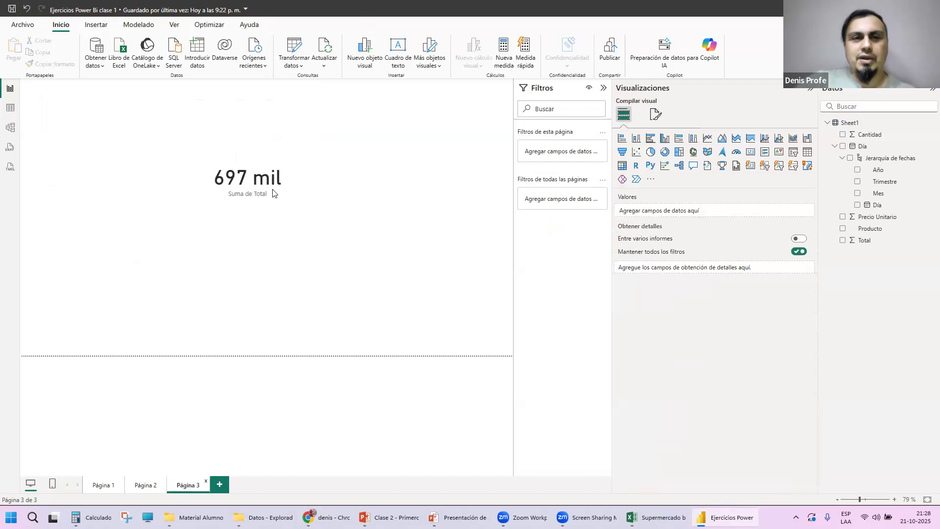
drag(270, 131, 273, 151)
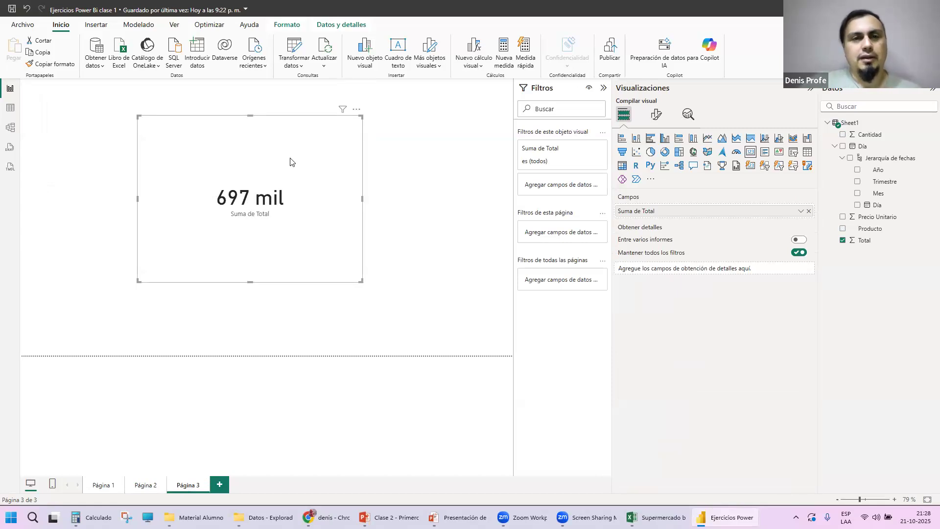
Switch to the presentation and review the Formato slides with the example card and the two format sections.
key(alt+Tab)
click(392, 199)
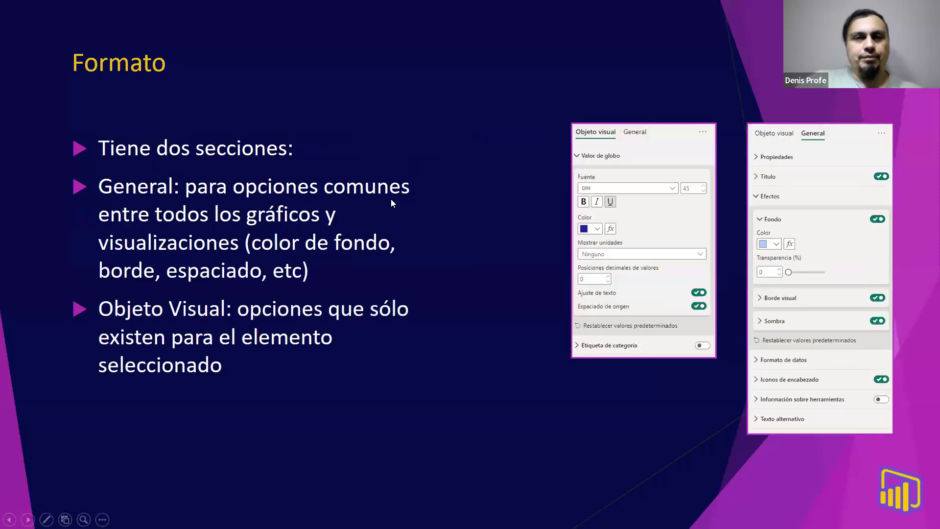
click(392, 200)
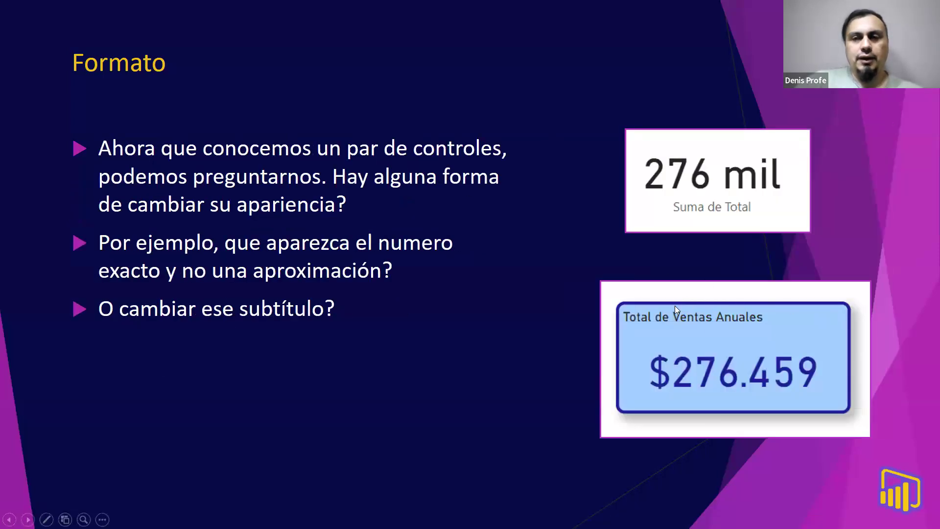
click(304, 207)
click(303, 207)
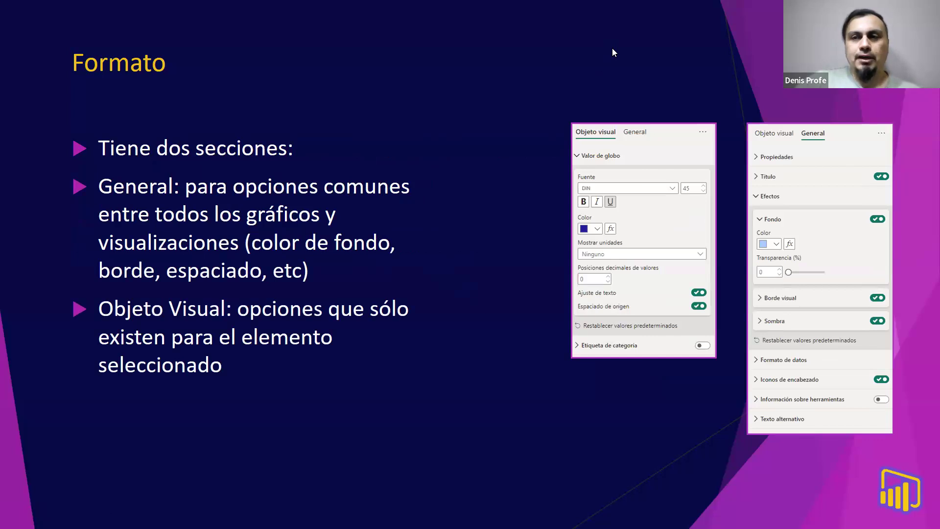
Switch back to Power BI Desktop, reduce the Total card's height and move it slightly down and to the right.
key(alt+Tab)
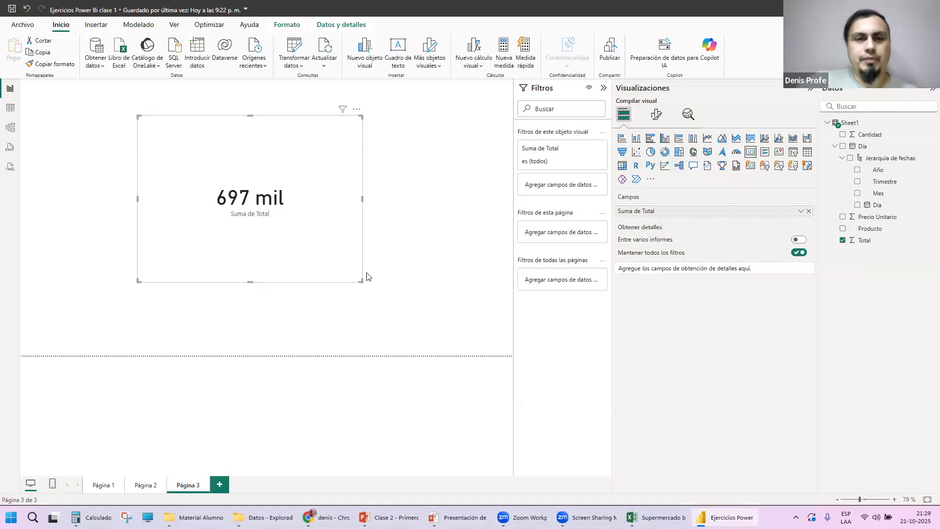
drag(363, 279, 403, 214)
drag(336, 172, 357, 201)
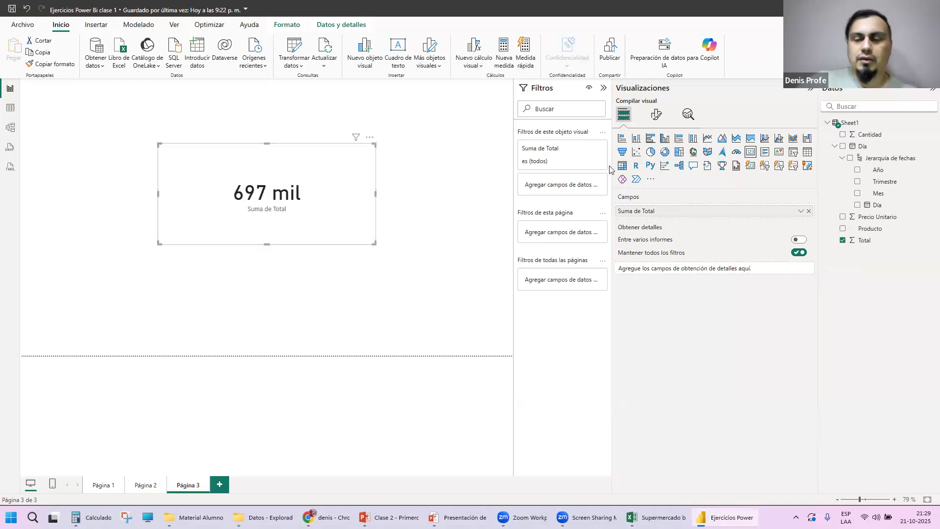
Set the Total card's background to light blue #a0d1ff (theme color 1, 60 % lighter) with 0 % transparency.
click(657, 114)
click(682, 159)
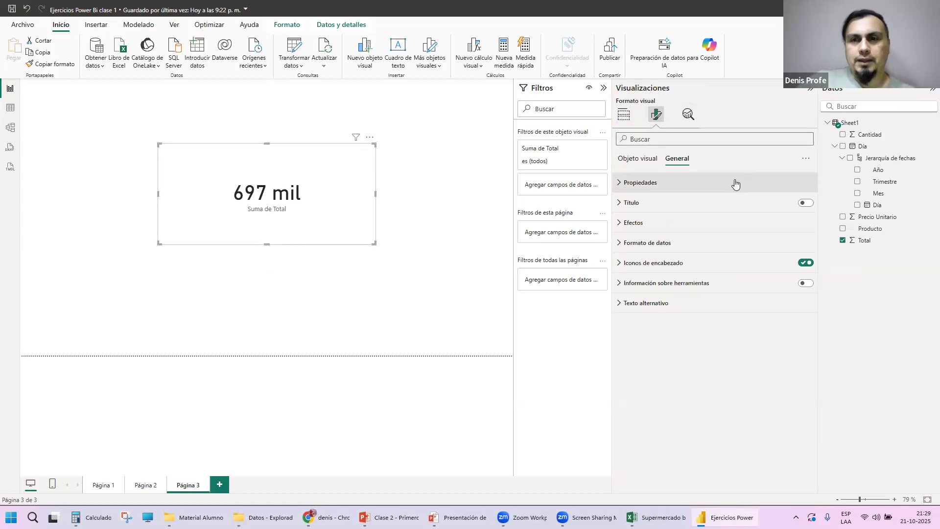
click(625, 223)
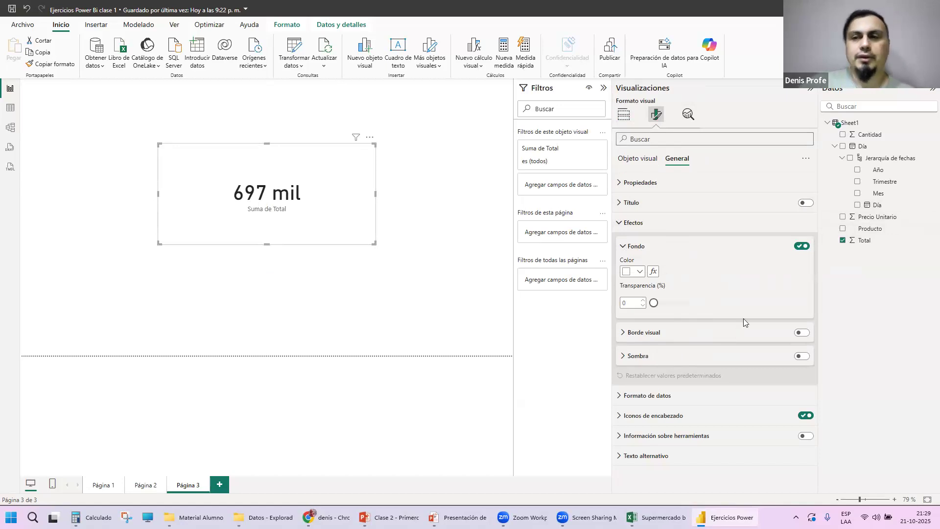
click(640, 273)
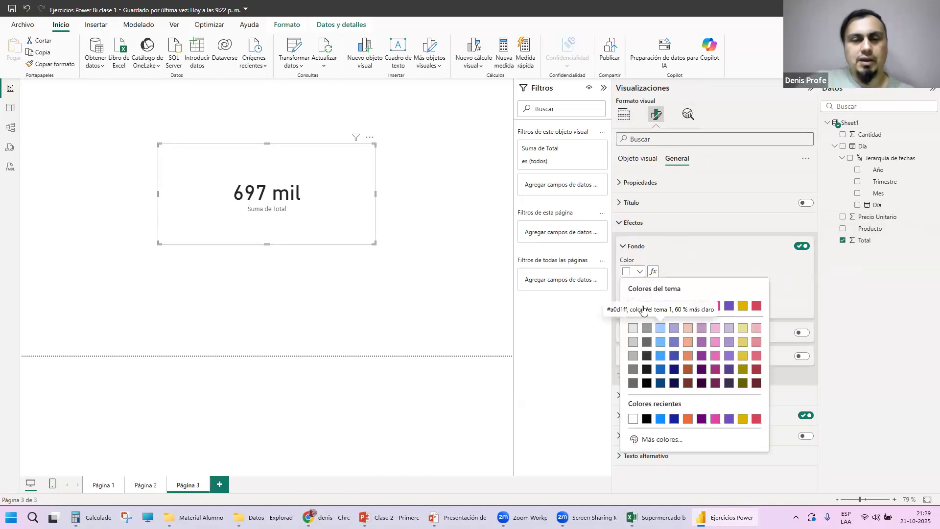
click(661, 327)
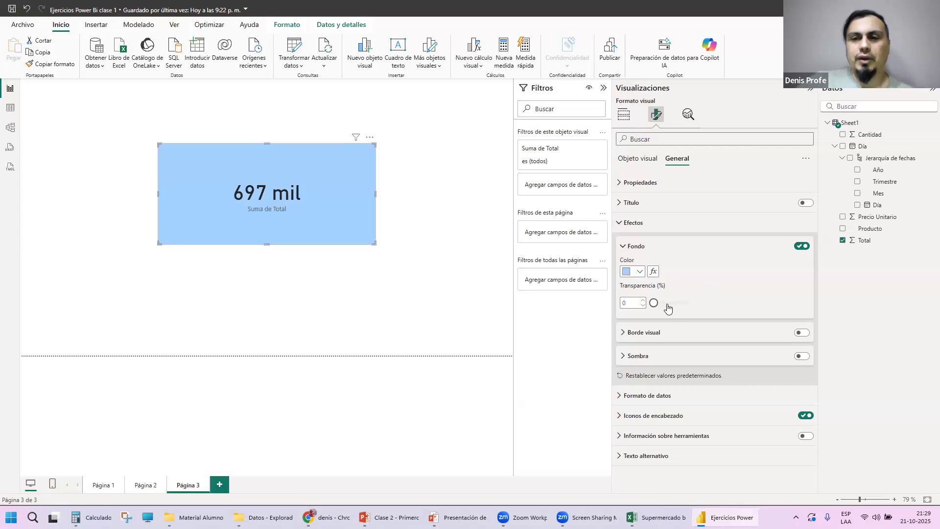
mouse_move(655, 303)
mouse_down()
mouse_move(693, 304)
mouse_move(654, 303)
mouse_up()
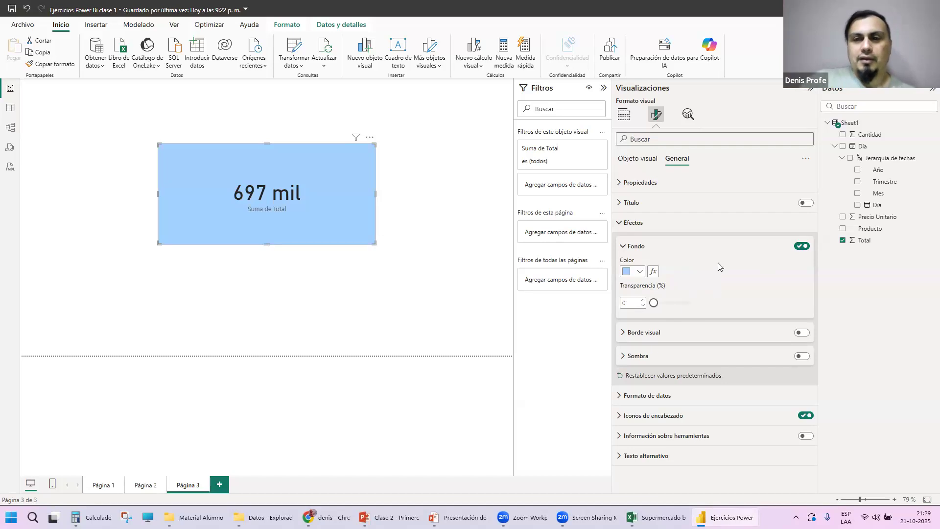
Turn on the visual border (Borde visual) of the Total card.
click(625, 335)
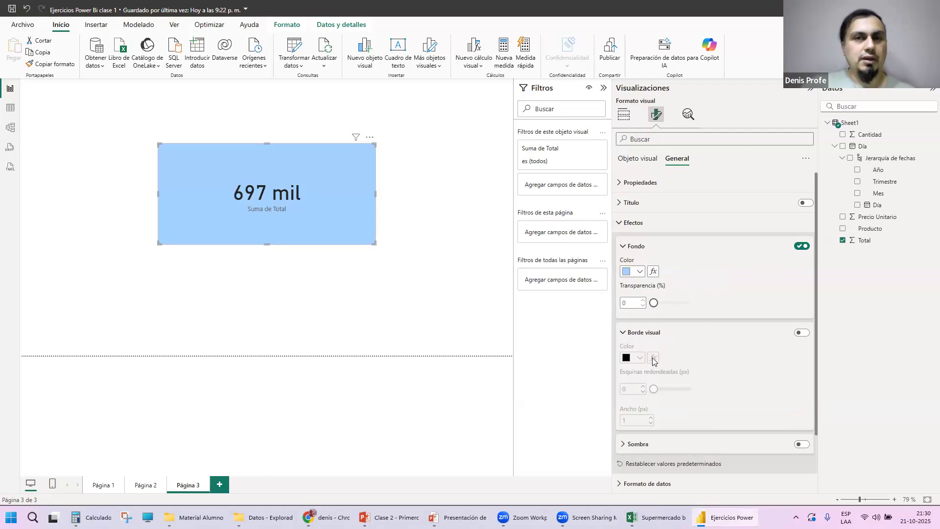
click(805, 334)
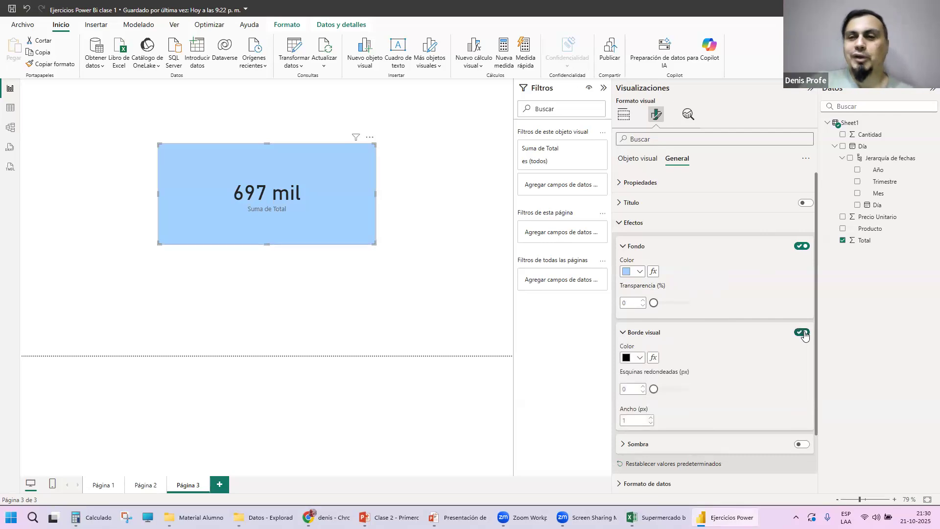
click(803, 334)
click(803, 334)
click(803, 334)
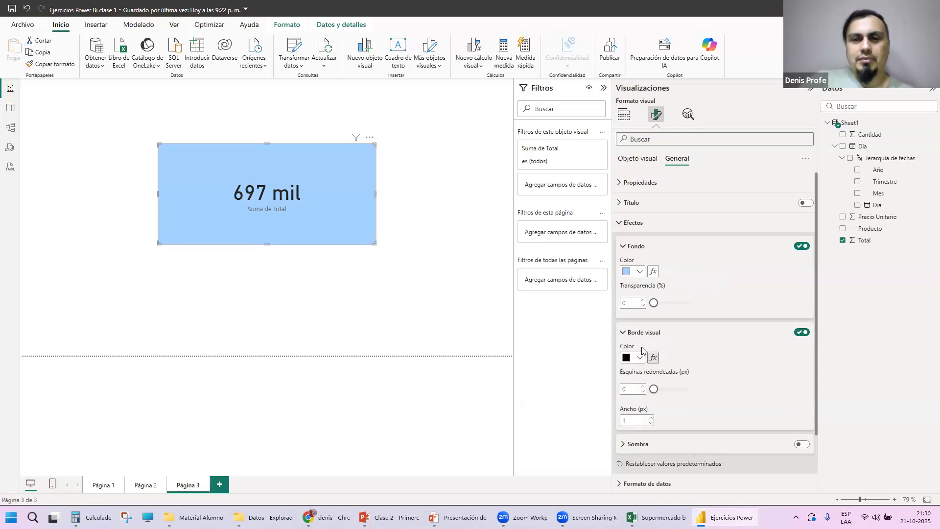
Set the card's border color to dark blue and its width to 3 px.
click(638, 358)
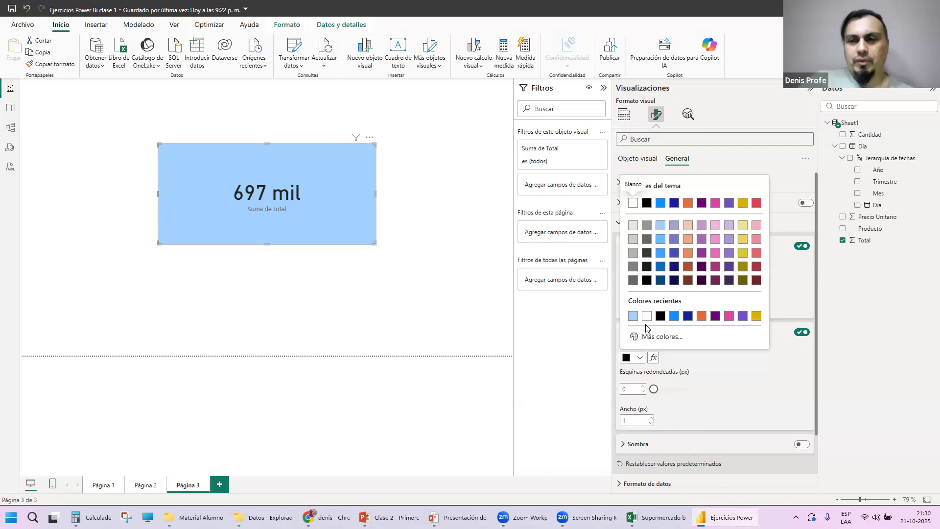
click(674, 278)
click(641, 359)
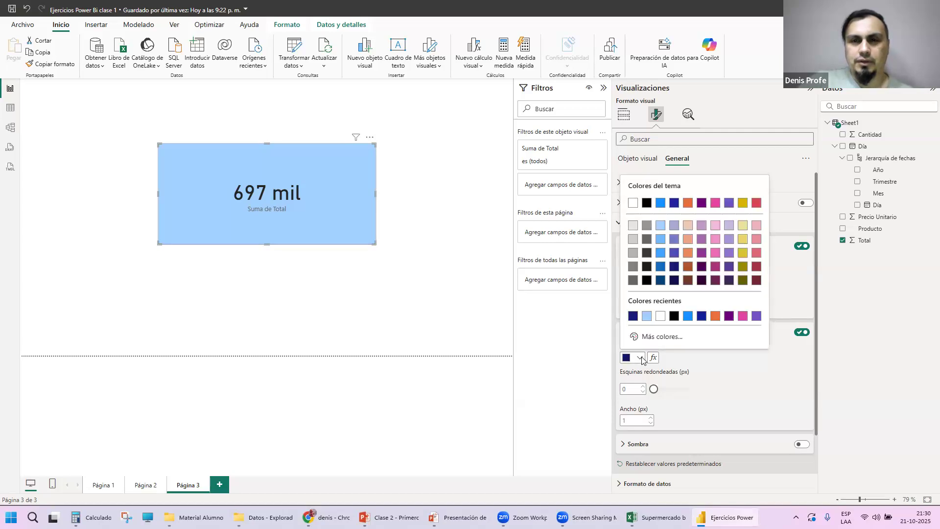
click(684, 356)
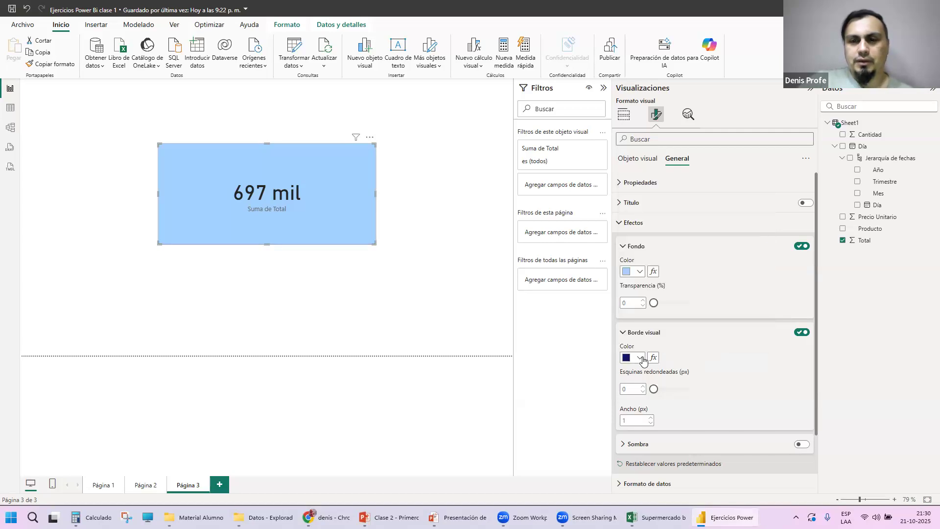
double_click(650, 418)
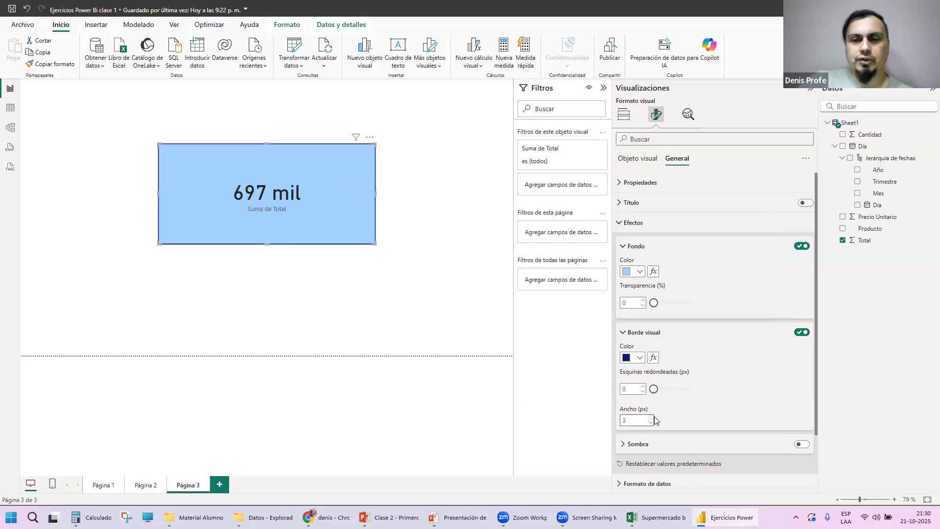
Set the Total card's border width to 5 px and round its corners to 17 px.
click(651, 418)
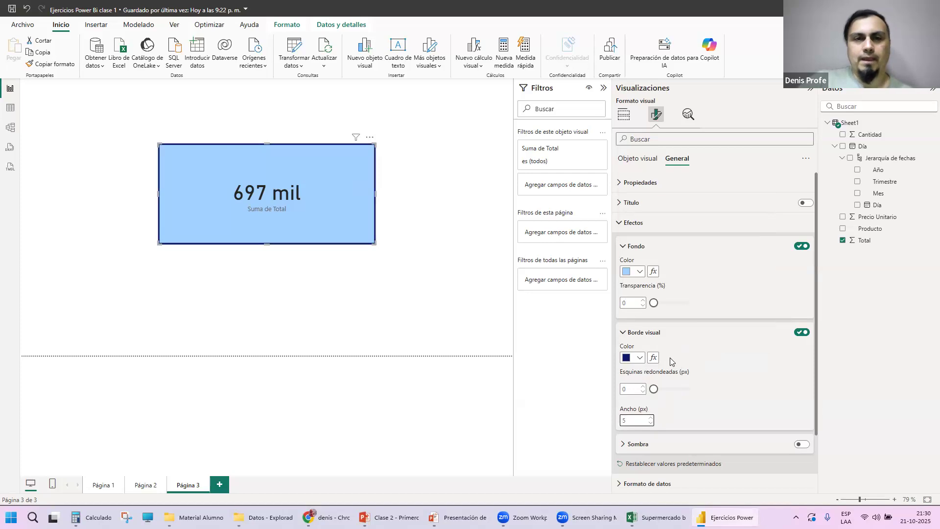
click(401, 185)
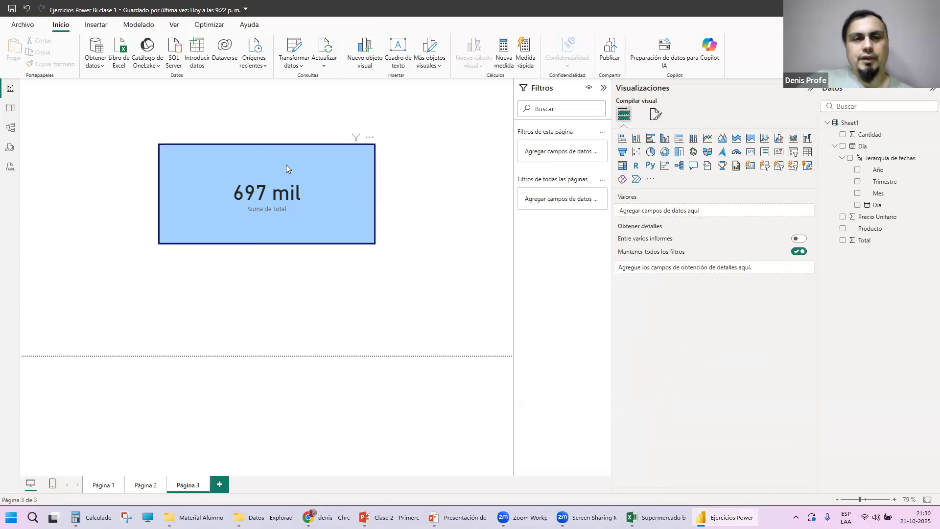
click(309, 186)
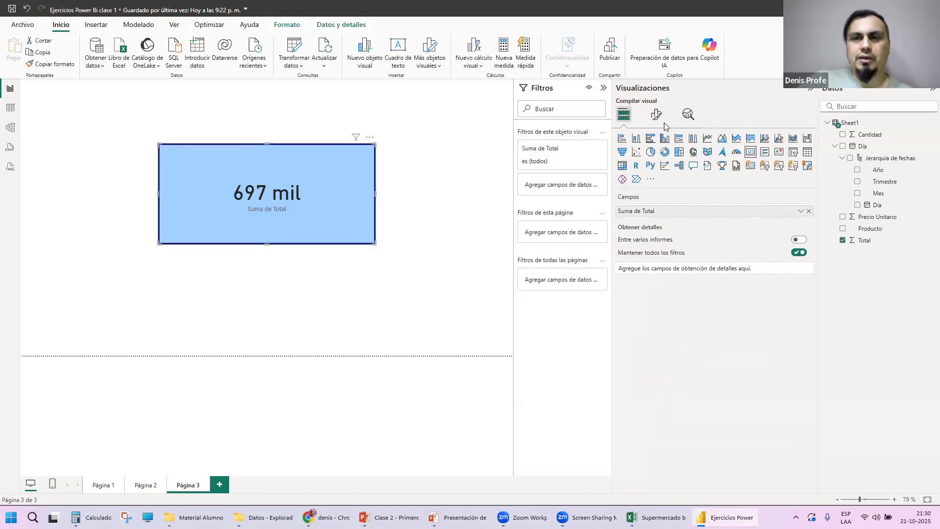
click(657, 114)
click(680, 160)
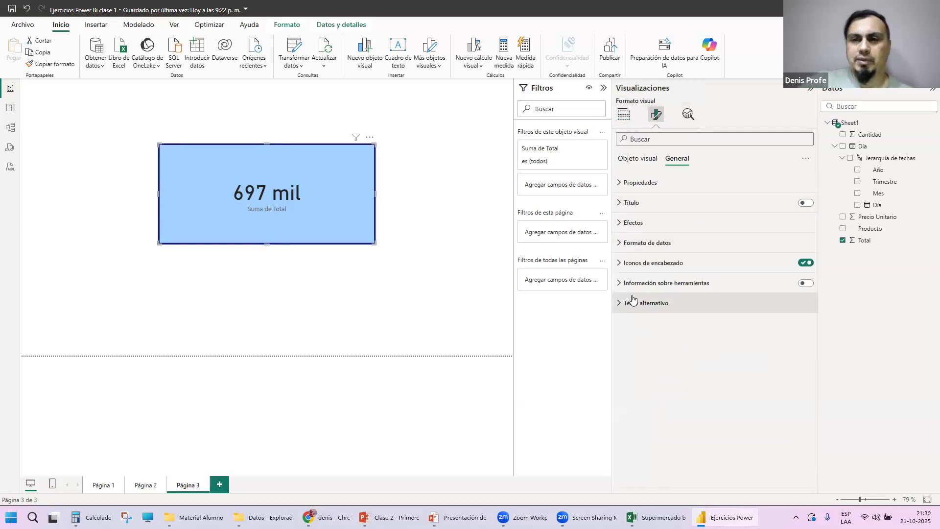
click(633, 223)
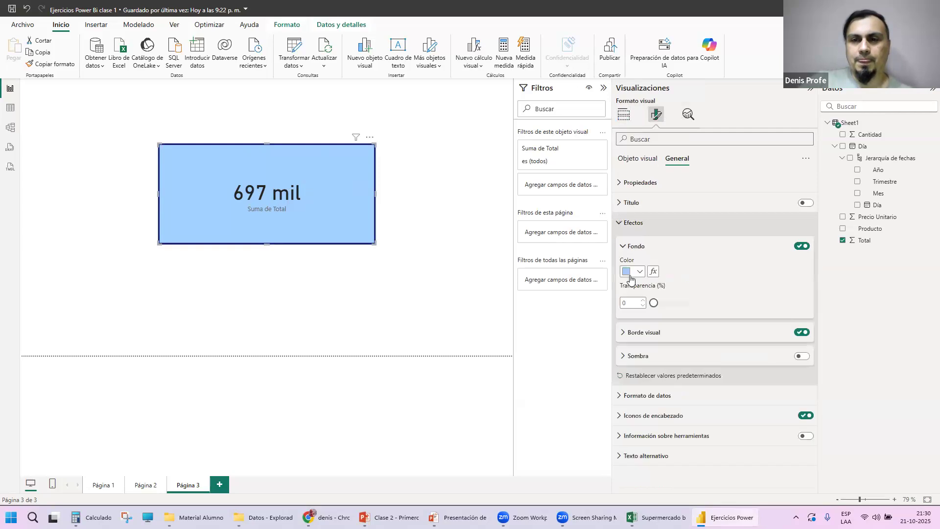
click(625, 334)
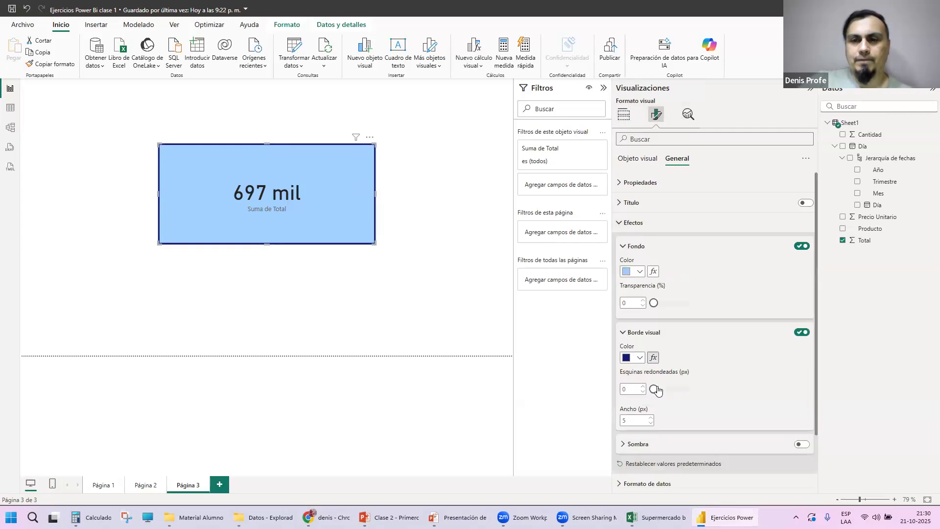
drag(654, 390, 675, 390)
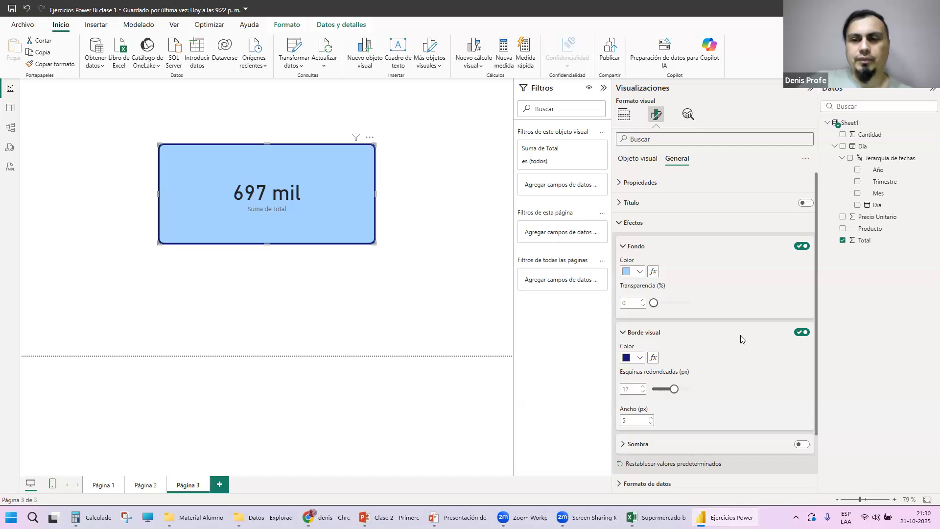
Turn on the Total card's shadow (Sombra) and look through its position and offset (Compensación) options.
scroll(729, 384, down, 2)
click(624, 381)
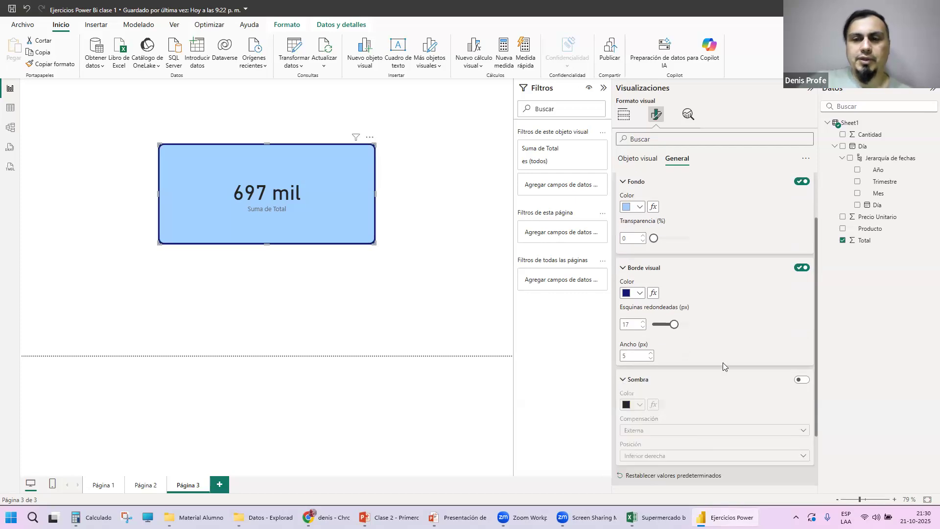
scroll(724, 363, down, 2)
click(802, 331)
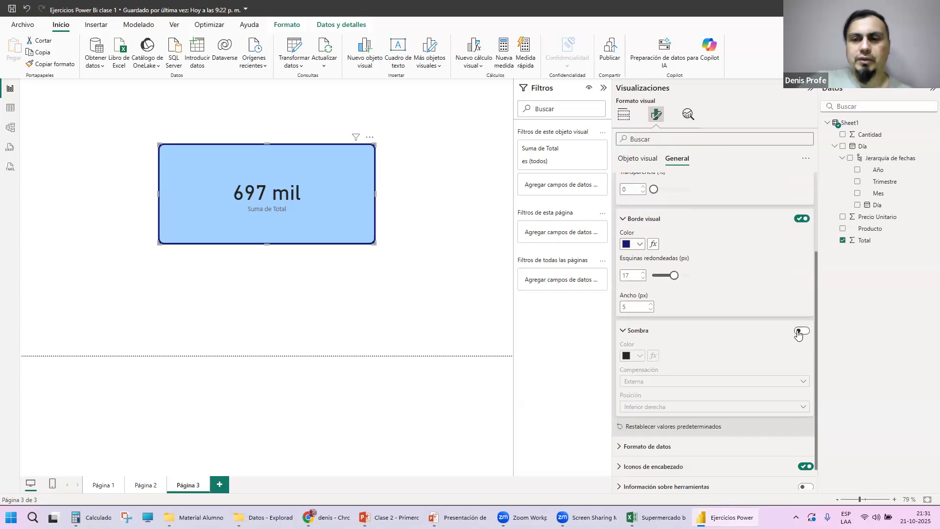
scroll(744, 357, down, 1)
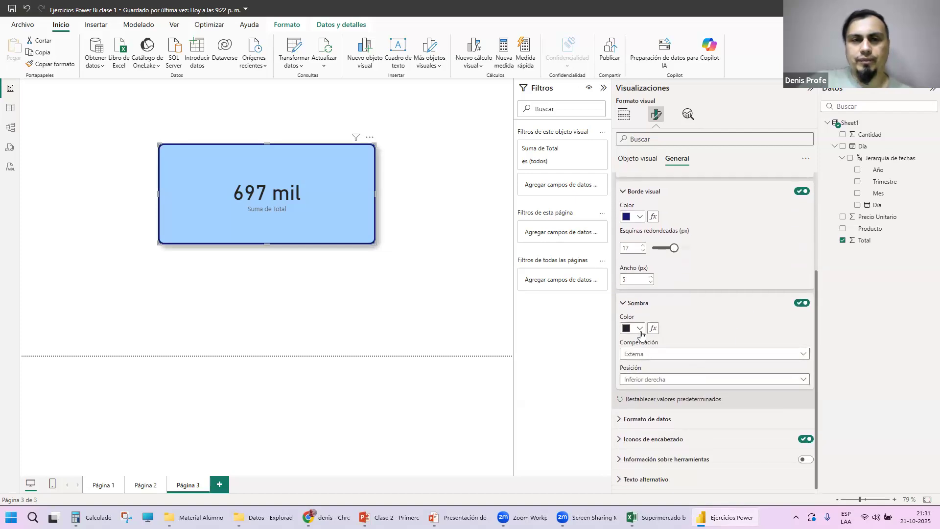
click(669, 381)
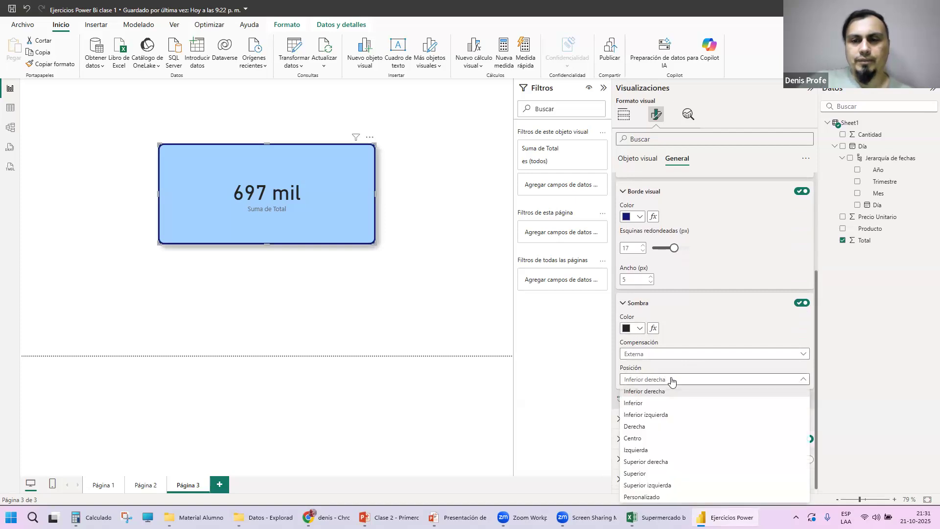
click(687, 354)
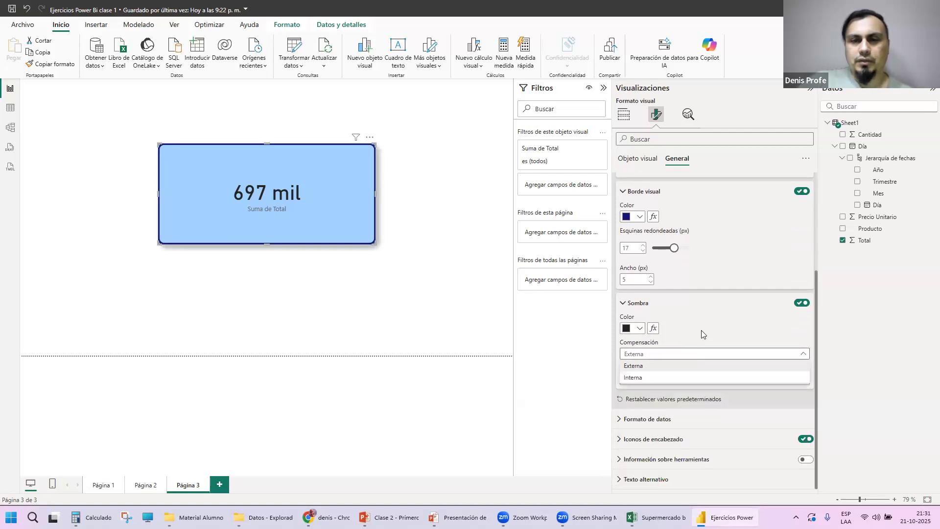
click(356, 302)
click(357, 303)
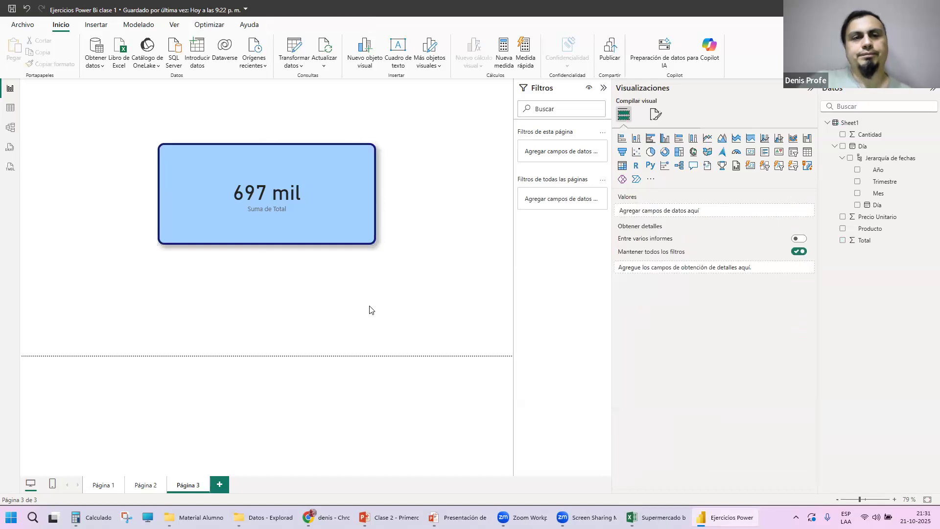
Reduce the Total card's width and height and move it to the upper-left area of the report page.
click(360, 212)
drag(376, 244, 363, 220)
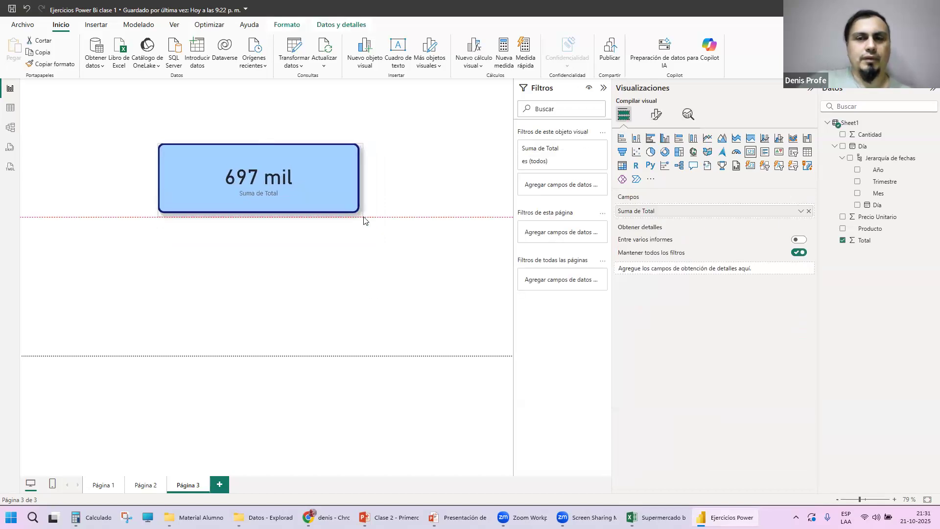
click(365, 264)
click(344, 187)
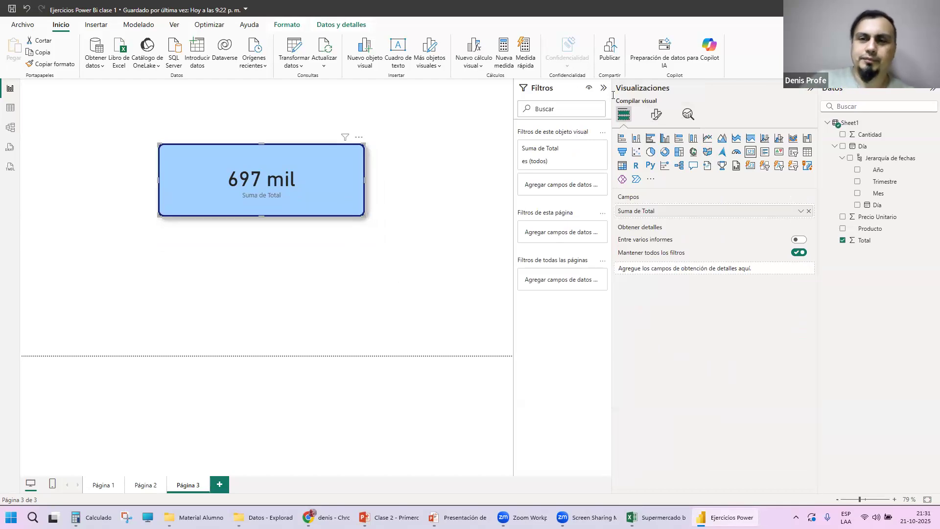
click(657, 114)
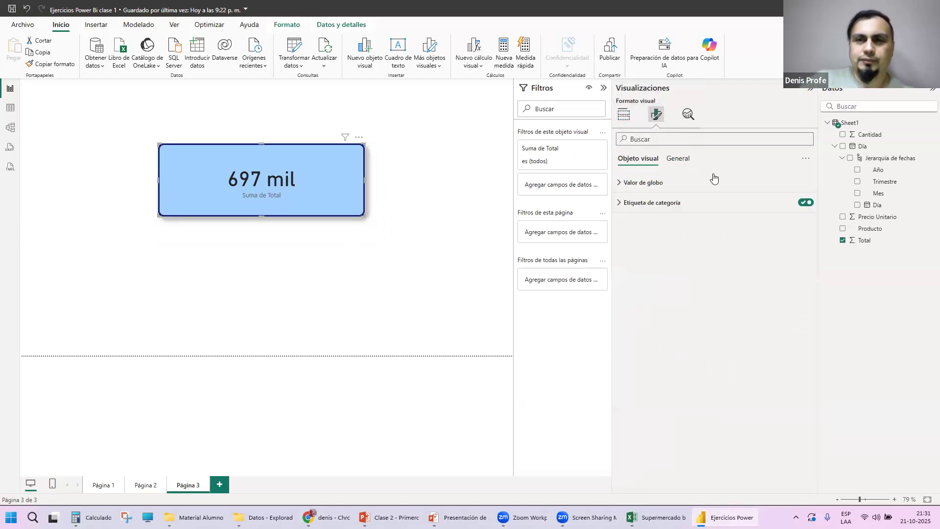
click(678, 158)
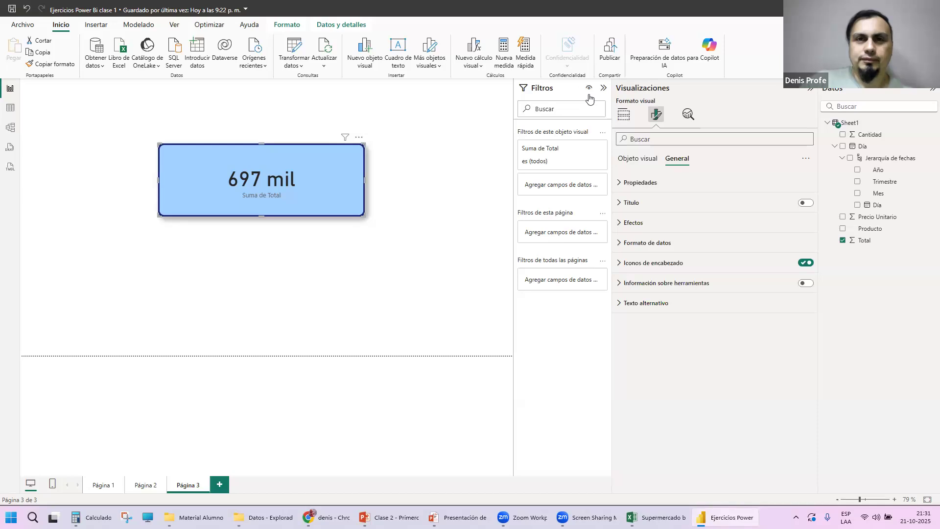
drag(331, 165, 241, 127)
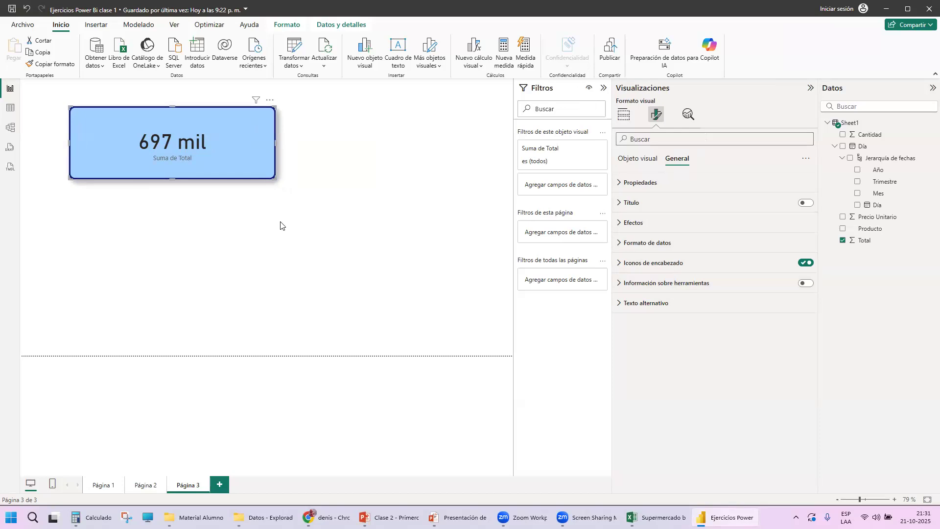
Reopen the Total card's general formatting options and look over the Effects (Efectos) and data format (Formato de datos) sections.
click(248, 132)
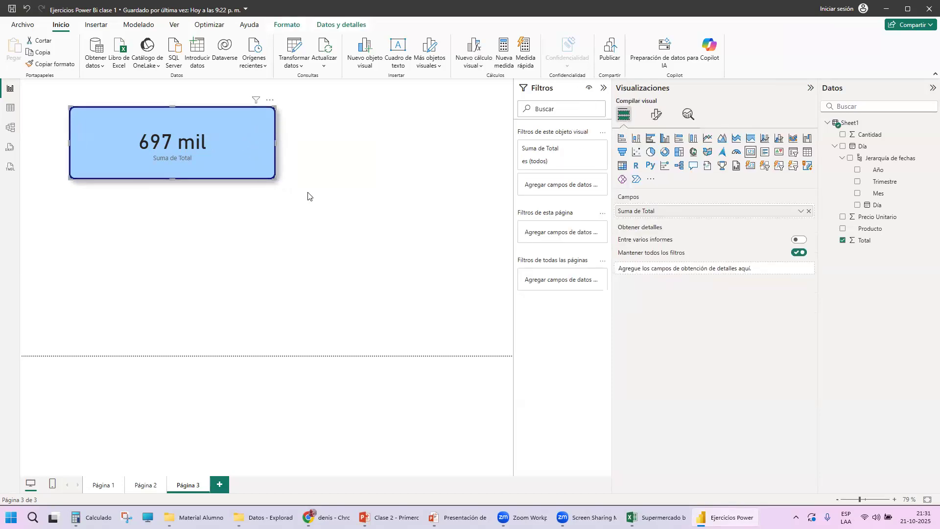
click(657, 114)
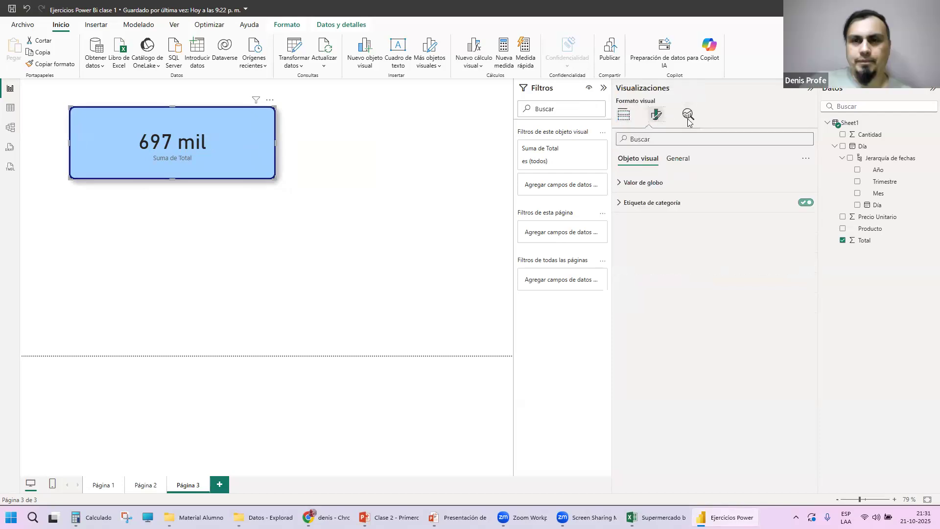
click(685, 161)
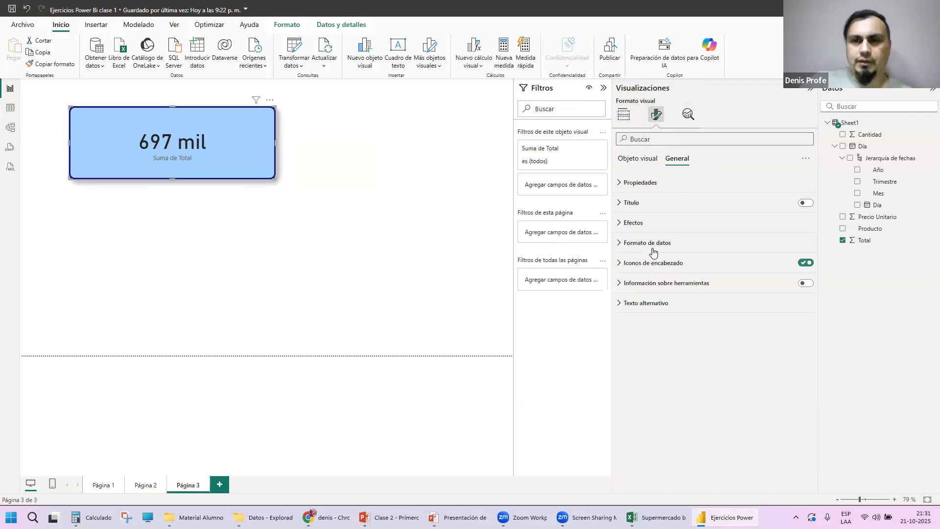
click(618, 226)
click(618, 226)
click(617, 246)
click(617, 246)
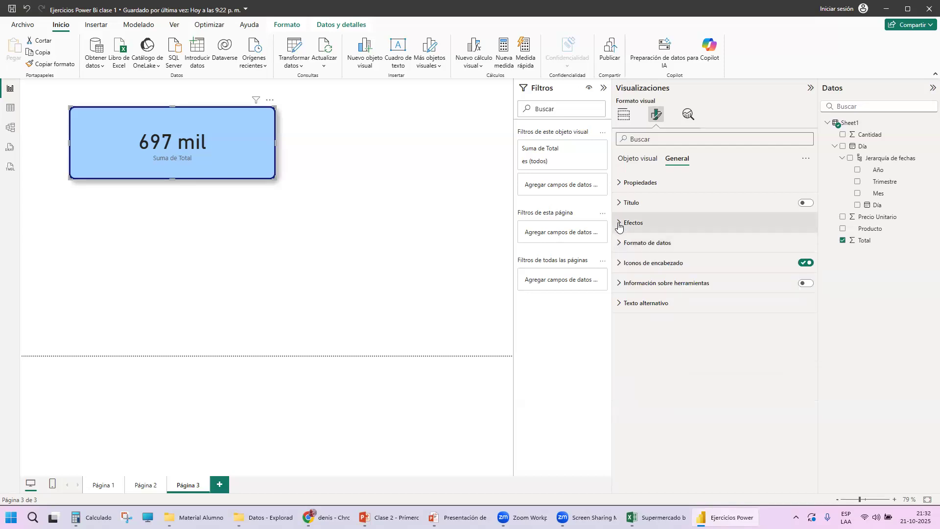
Try the solid blue theme color as the Total card's background and switch it back to light blue.
click(619, 225)
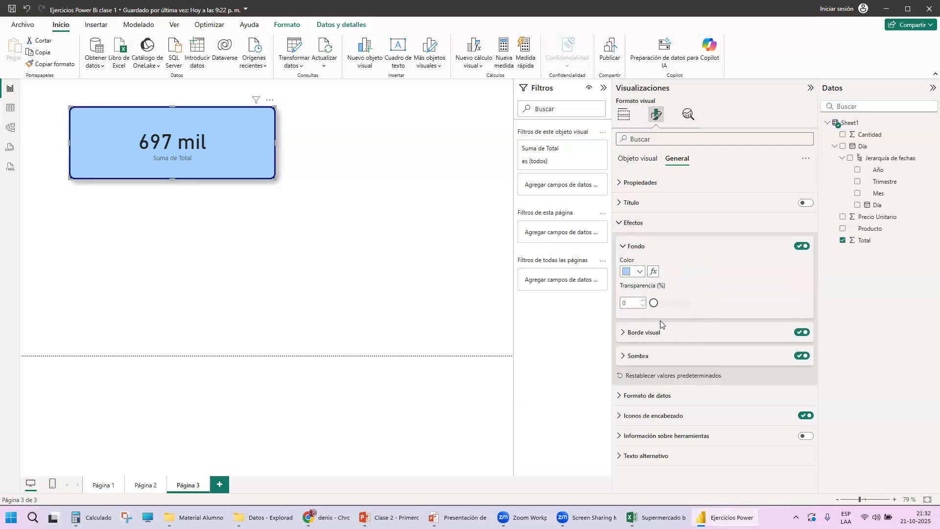
click(638, 272)
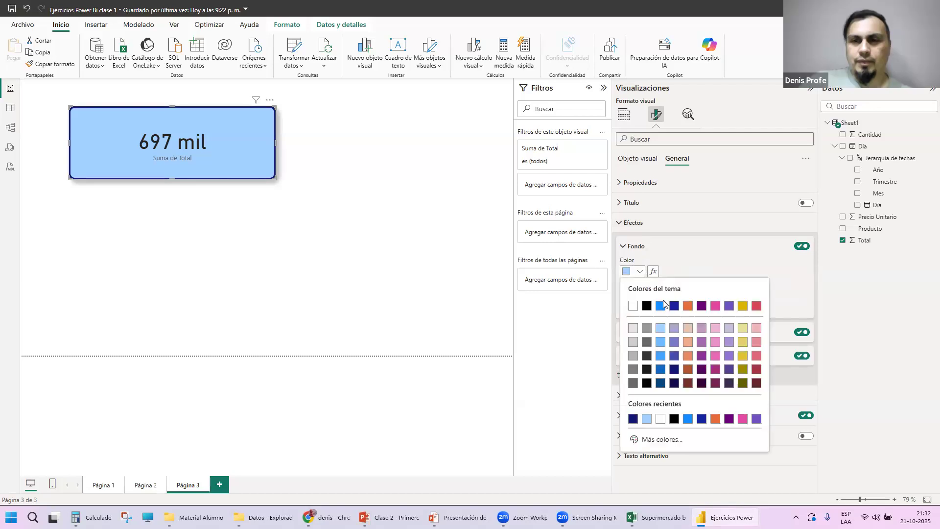
click(661, 306)
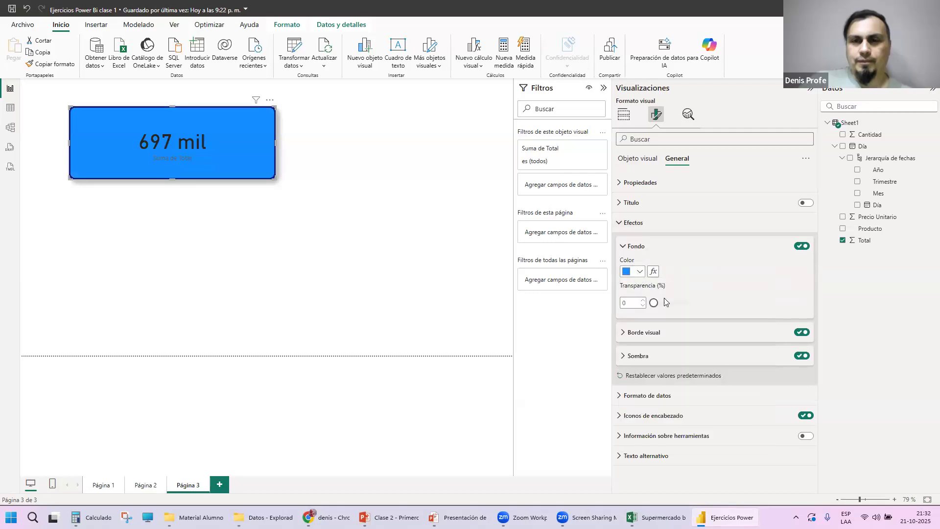
click(638, 272)
click(654, 318)
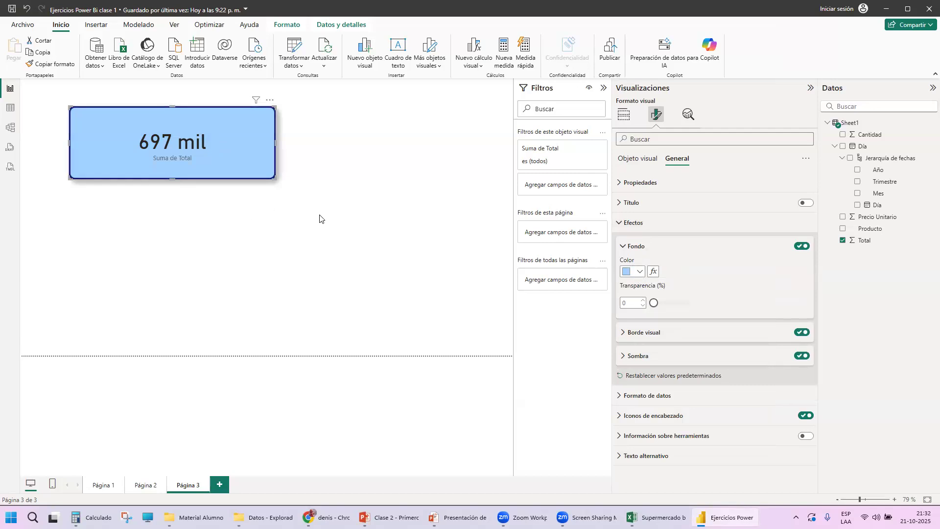
Review the Total card's shadow settings and its border color, rounded corners and width settings.
click(624, 357)
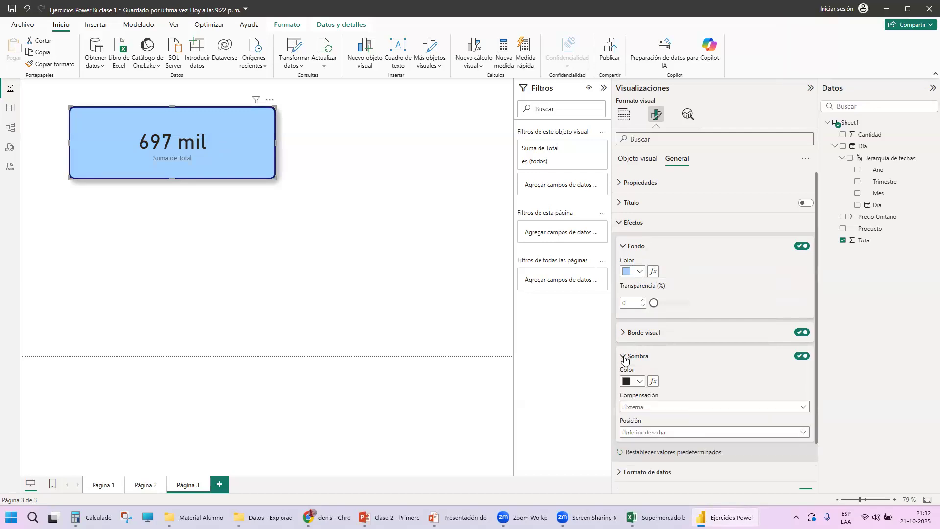
click(625, 358)
click(625, 333)
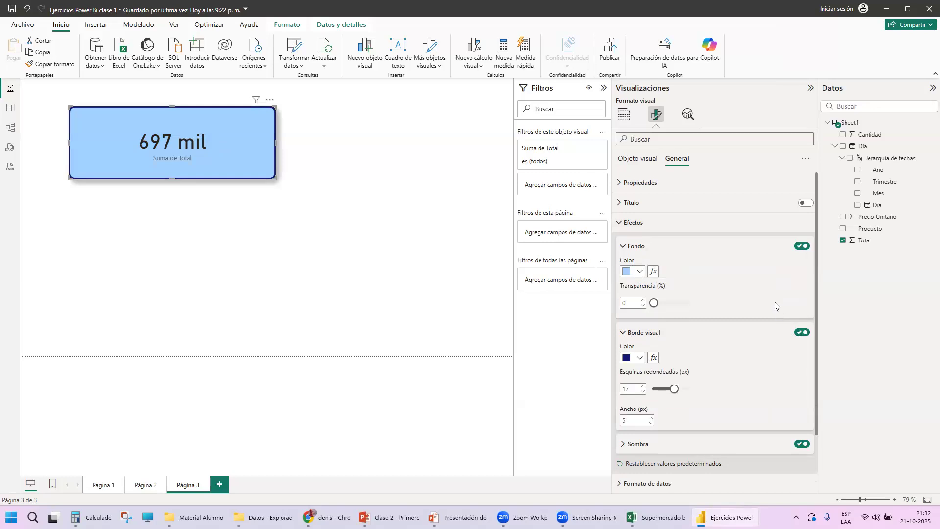
scroll(655, 277, down, 1)
scroll(654, 277, up, 1)
scroll(783, 318, down, 1)
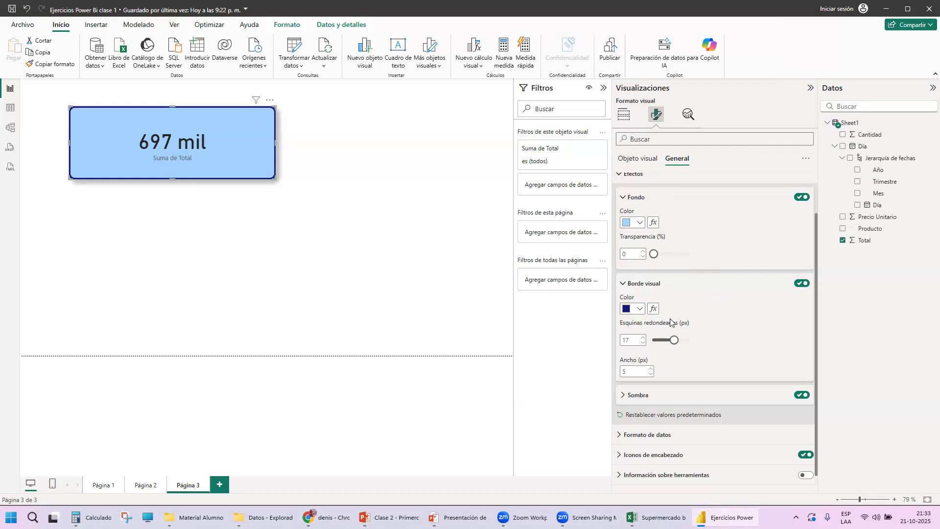
click(623, 371)
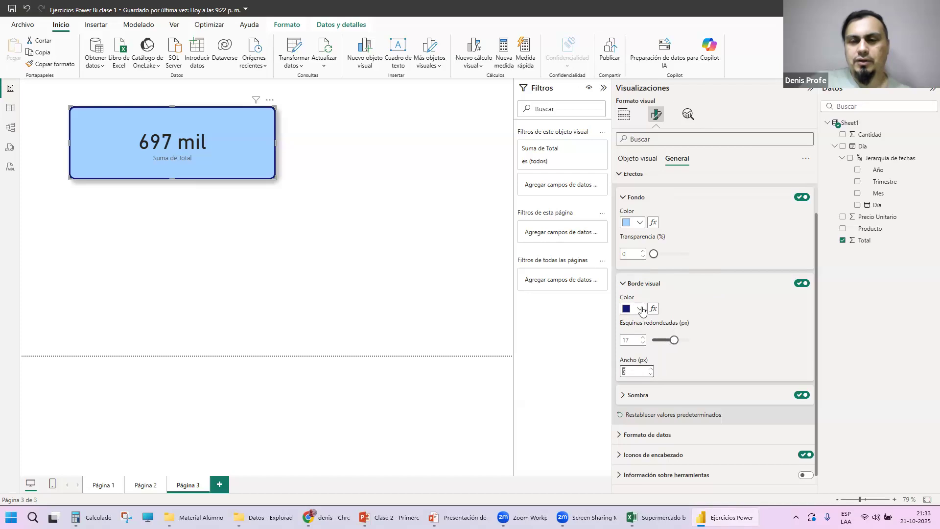
click(640, 309)
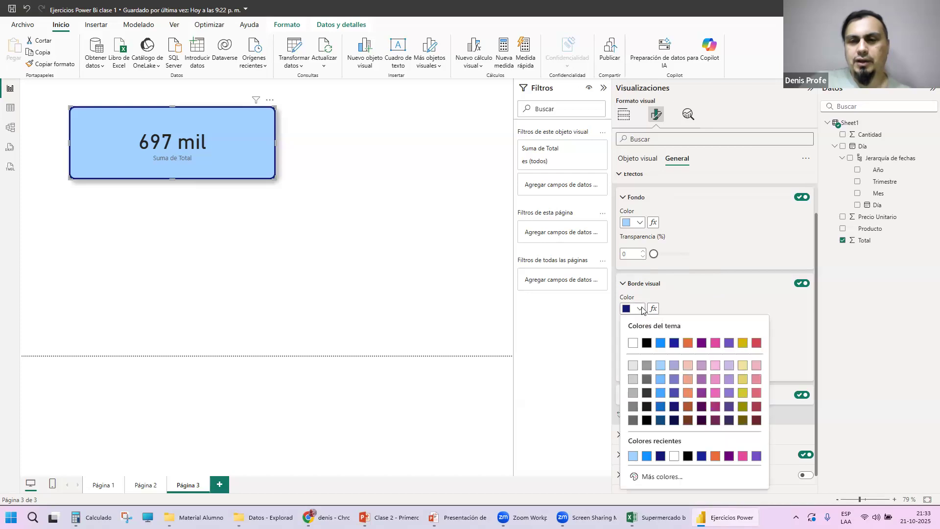
click(710, 294)
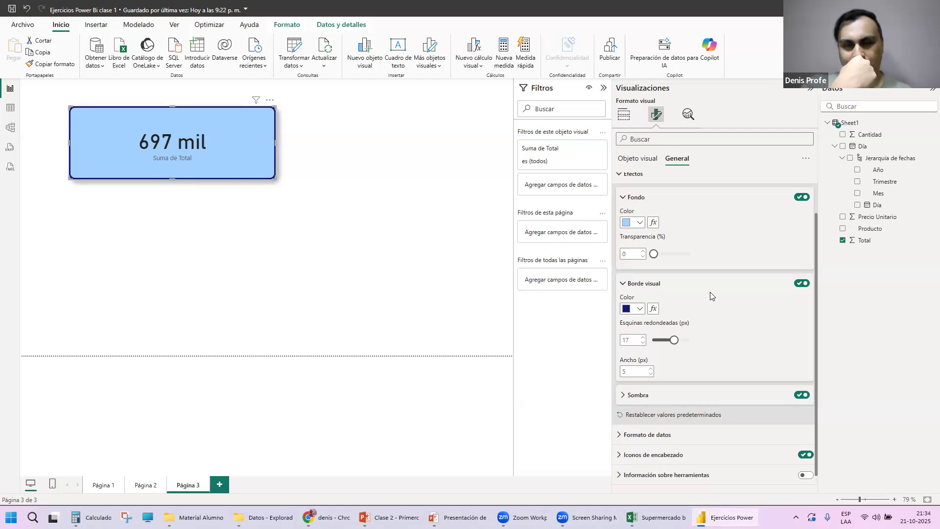
click(280, 219)
click(657, 114)
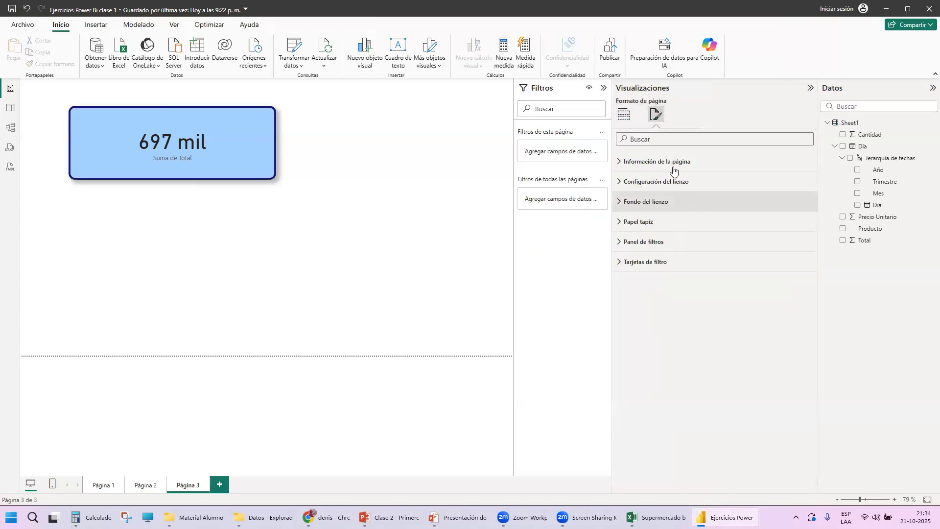
click(237, 126)
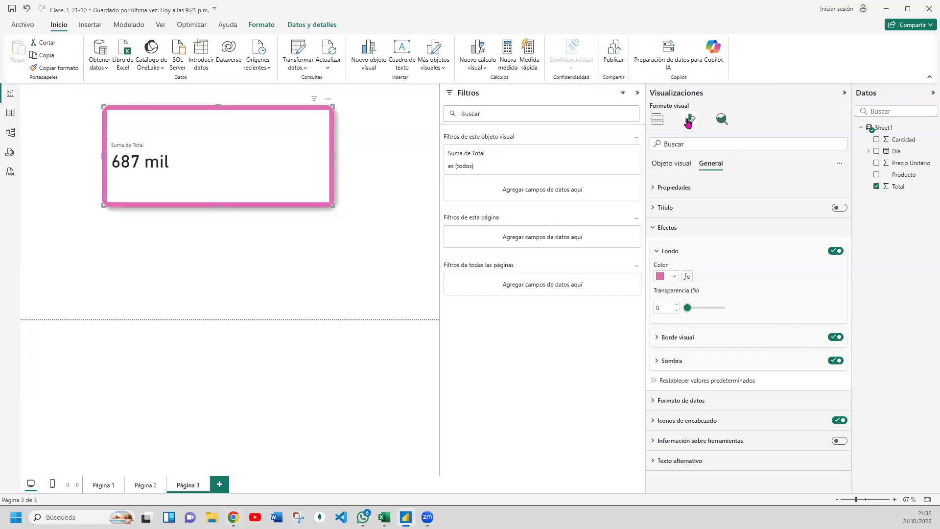
Change the Total card's background to orange and its visual border color to pink and finally to blue.
click(674, 276)
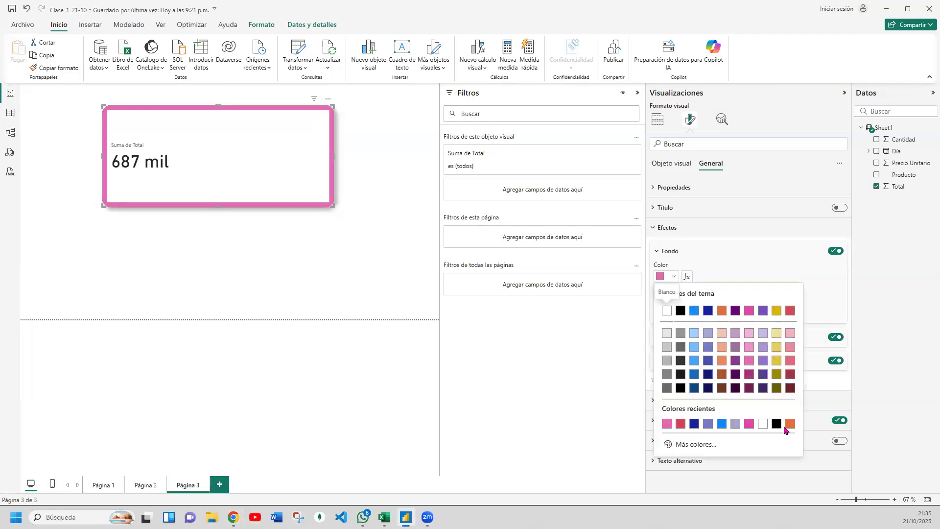
click(790, 423)
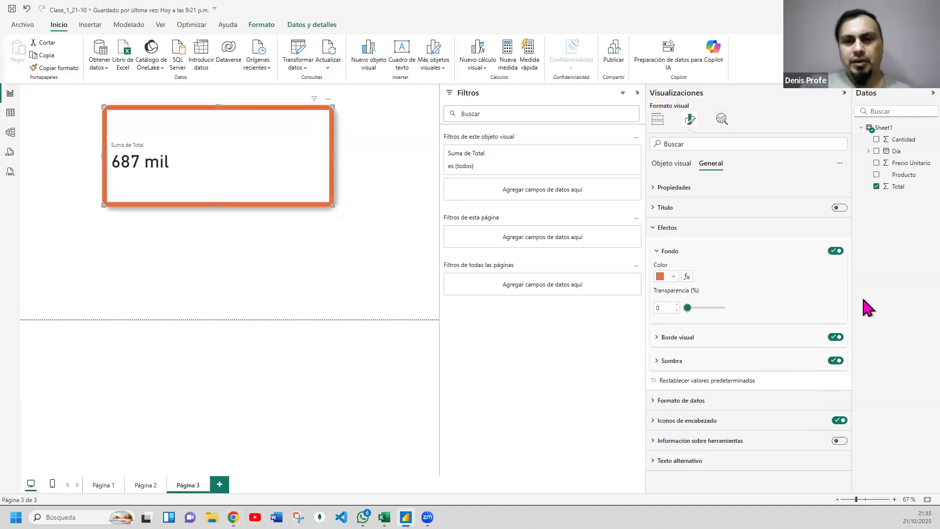
click(694, 337)
click(674, 364)
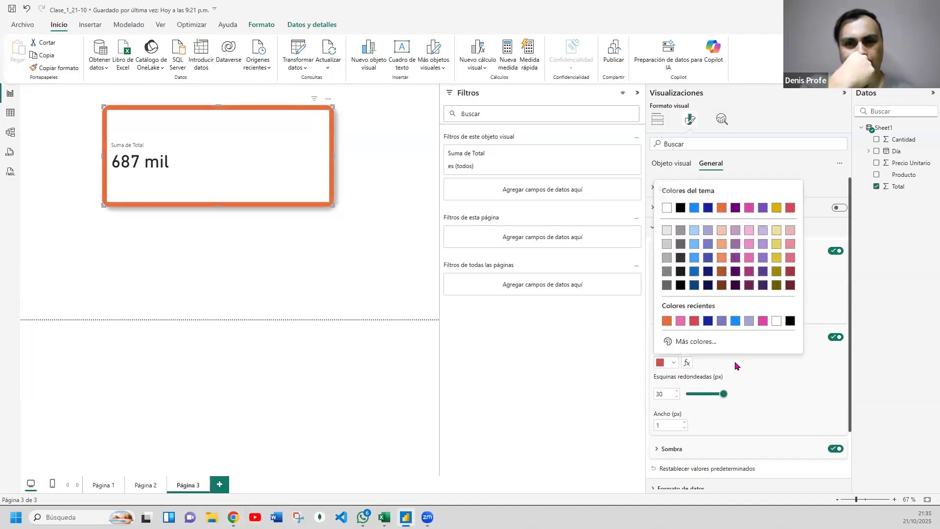
click(758, 321)
click(776, 373)
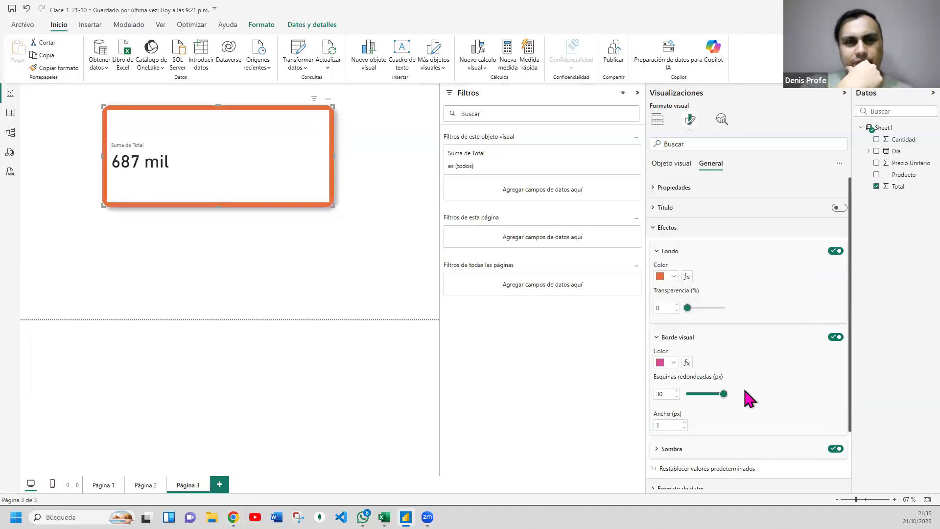
click(676, 364)
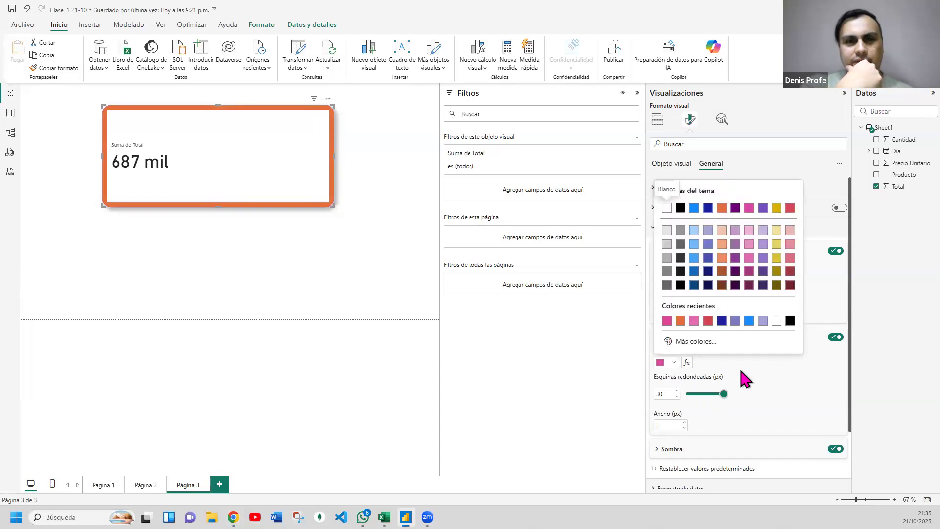
click(749, 321)
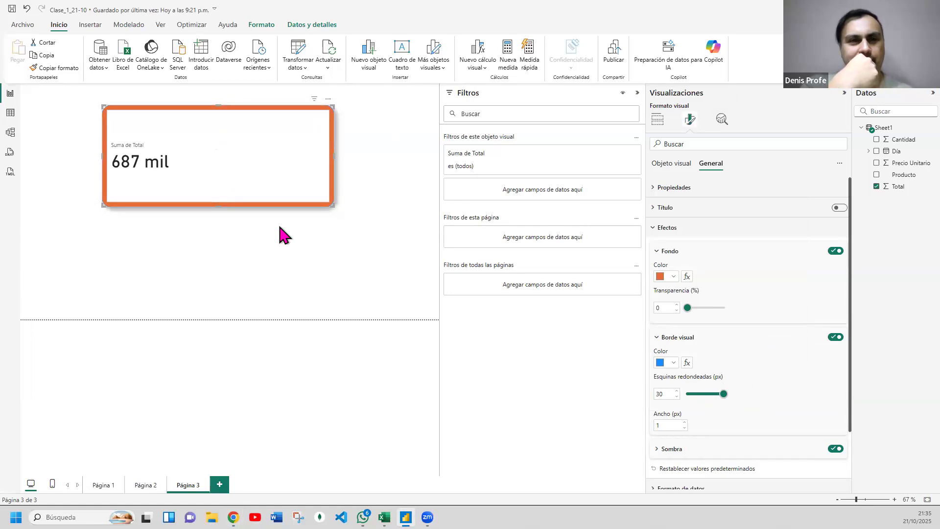
Undo the last formatting changes on the Total card.
key(ctrl+z)
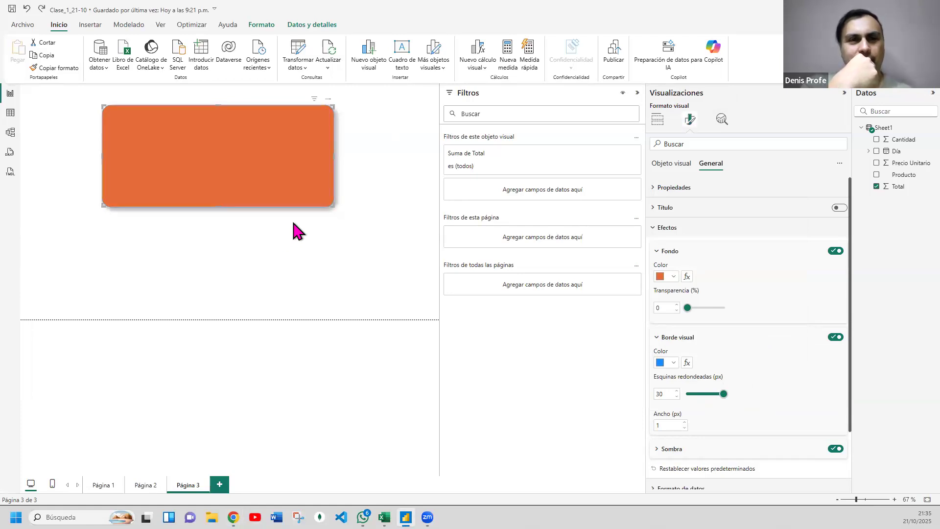
key(ctrl+z)
key(ctrl+z)
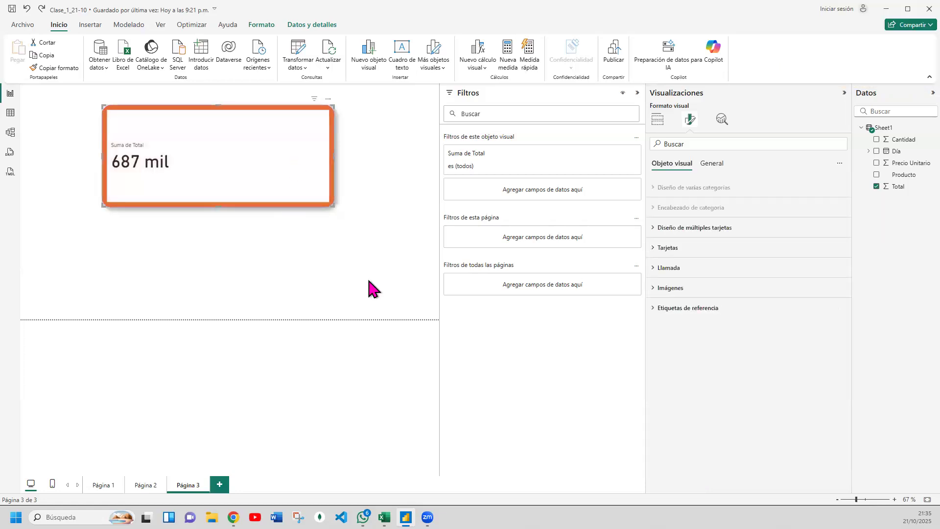
Shift the Total card slightly down the page and delete it through its options.
mouse_move(218, 155)
mouse_down()
mouse_move(248, 201)
mouse_move(227, 164)
mouse_up()
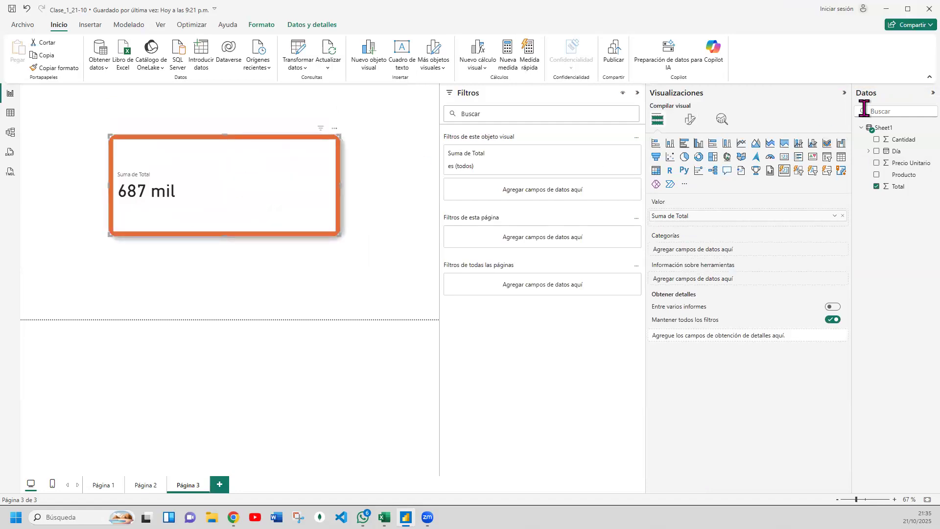
click(335, 130)
click(387, 163)
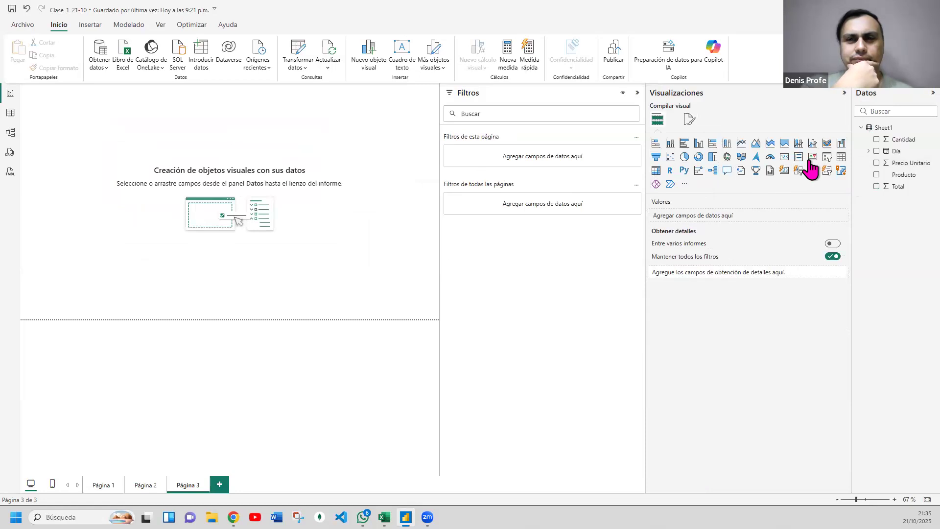
Insert a classic card visual, place it enlarged in the upper part of the page and fill it with the Total field.
click(784, 157)
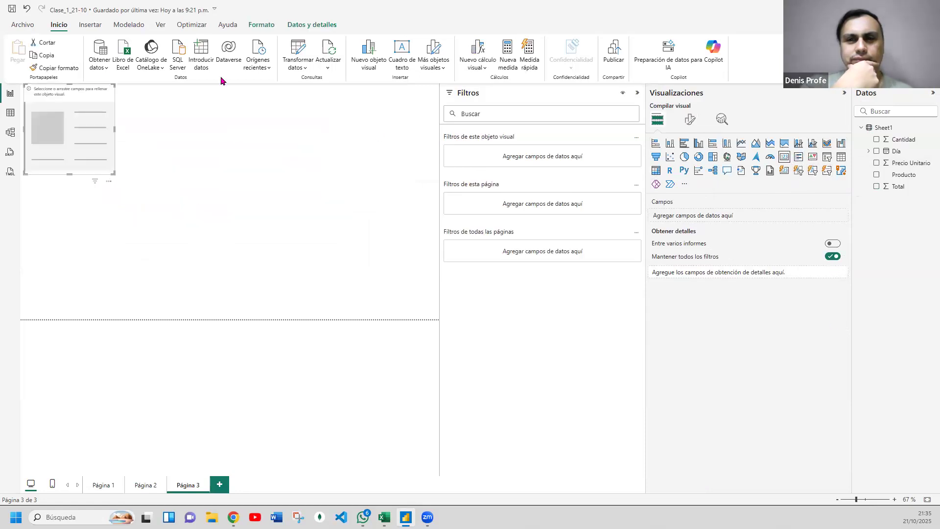
drag(62, 127, 113, 173)
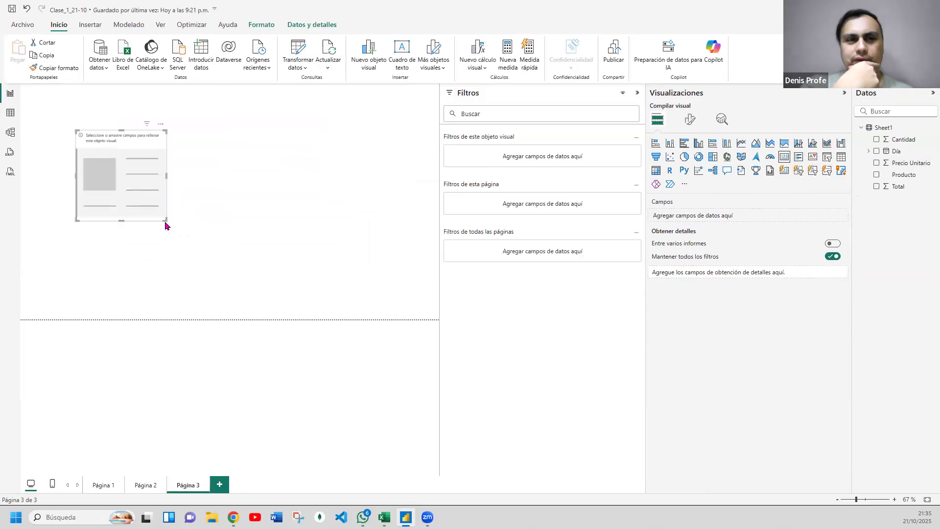
drag(165, 219, 332, 259)
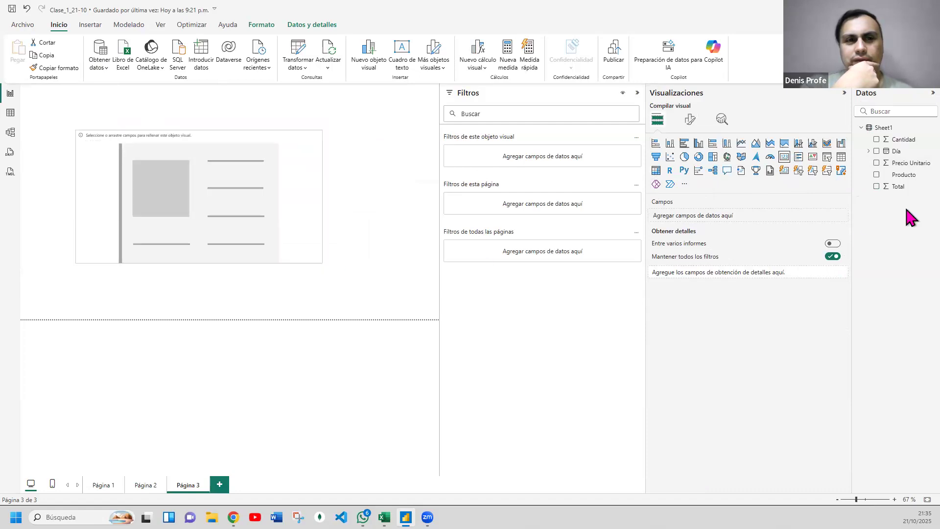
click(877, 186)
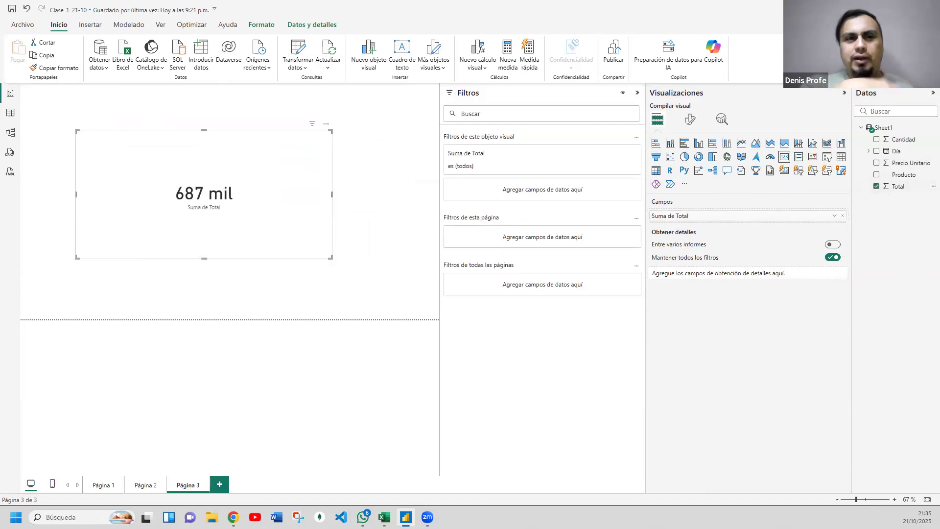
Set the new card's background color to pink in its general effects (Efectos).
click(691, 121)
click(710, 165)
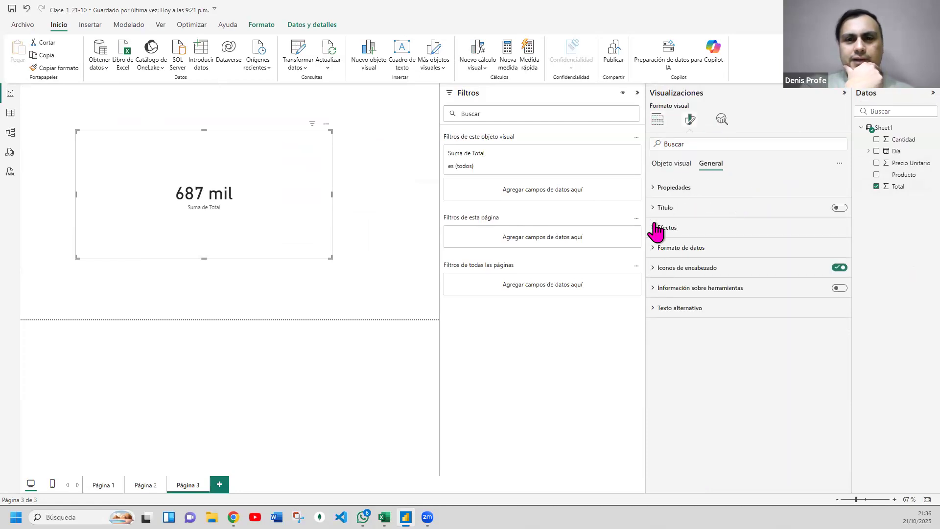
click(656, 229)
click(672, 276)
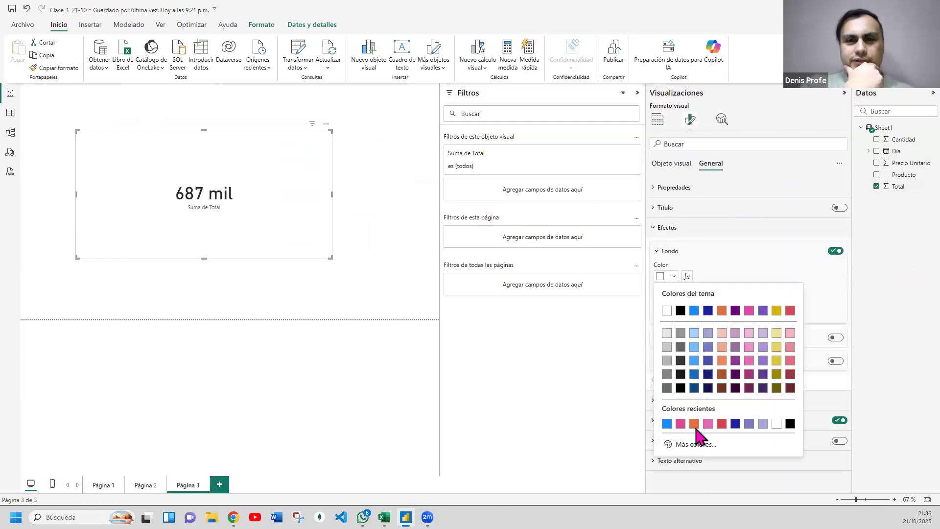
click(706, 428)
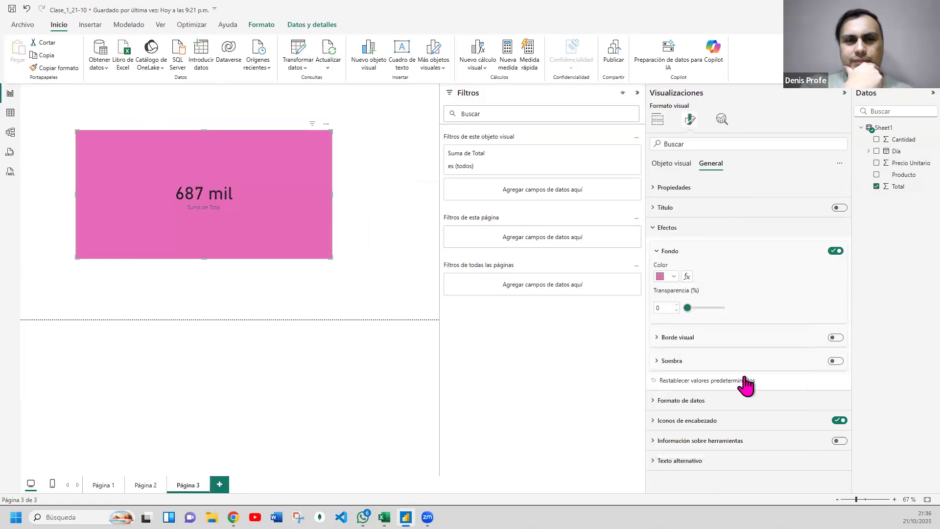
Turn on the card's visual border (Borde visual), color it blue and increase its rounded corners.
click(657, 338)
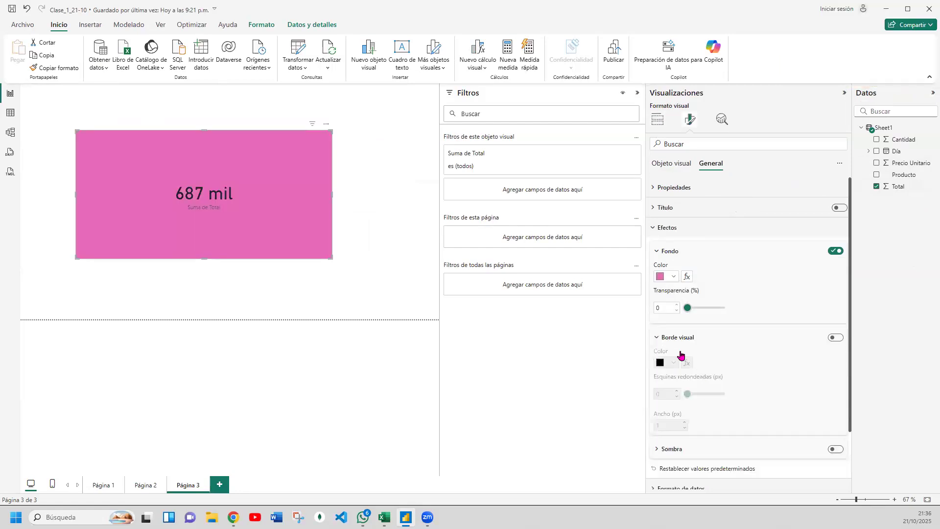
click(837, 337)
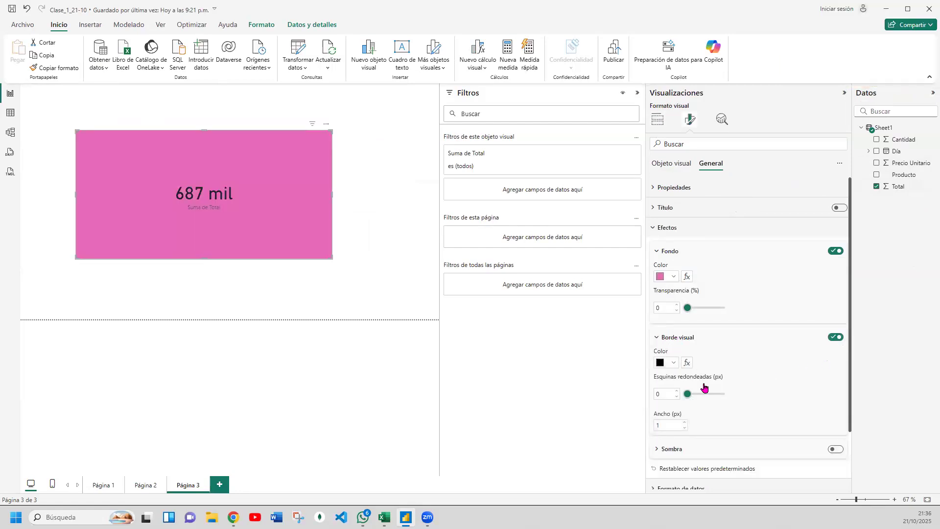
click(674, 363)
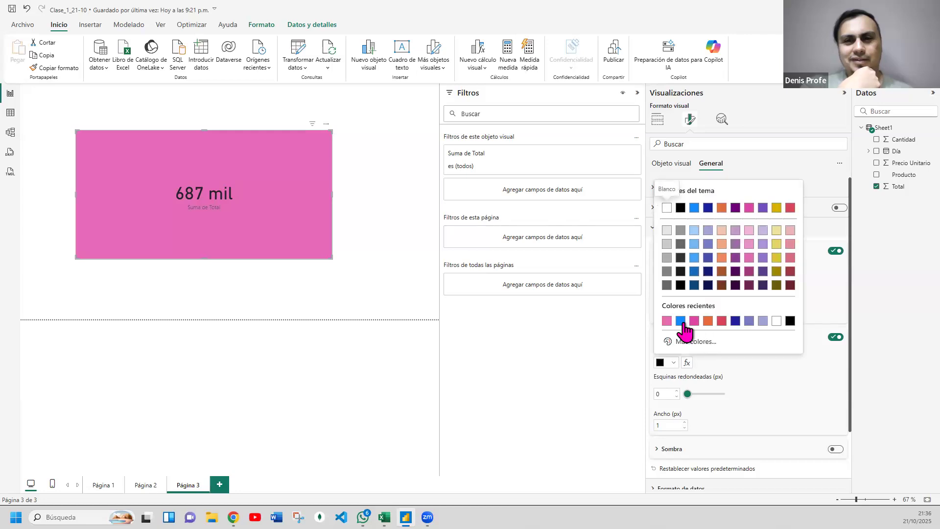
click(681, 321)
drag(688, 394, 711, 395)
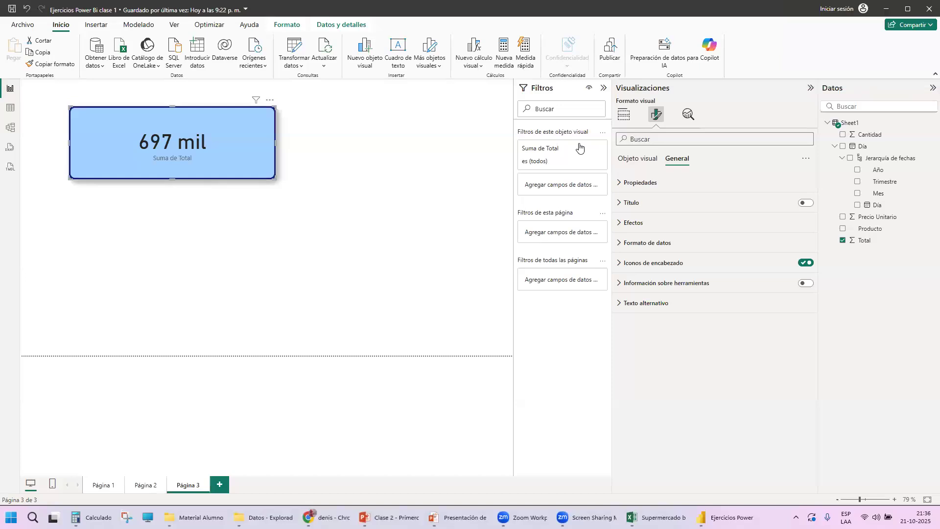
Compare the page format options with the general format options of the selected Total card.
click(420, 168)
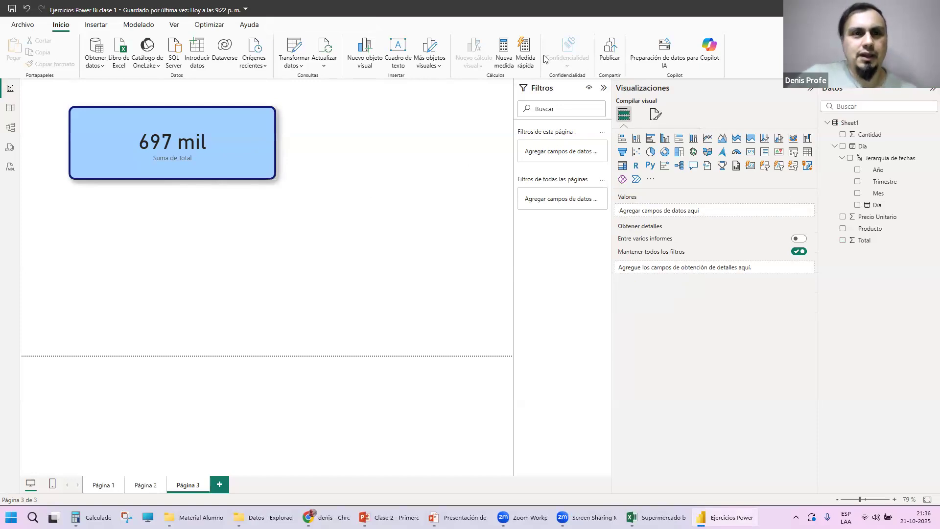
click(657, 115)
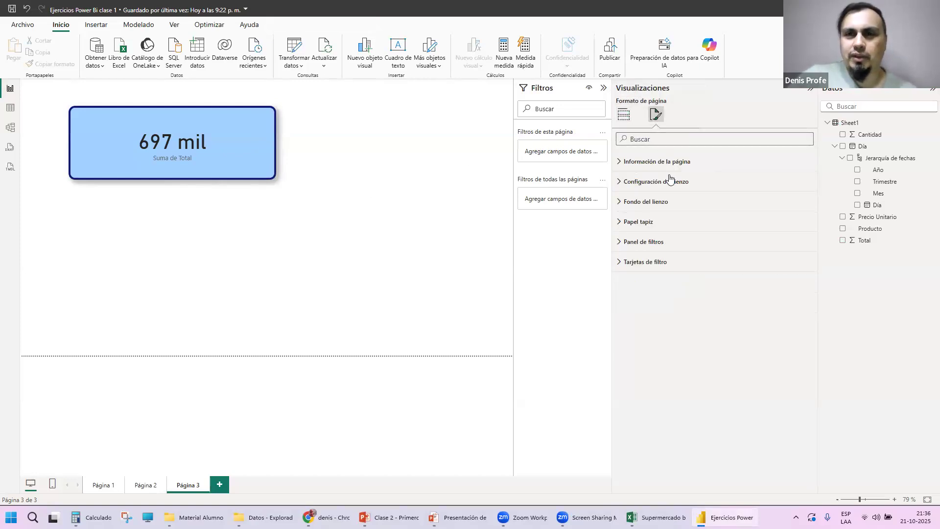
click(622, 210)
click(622, 186)
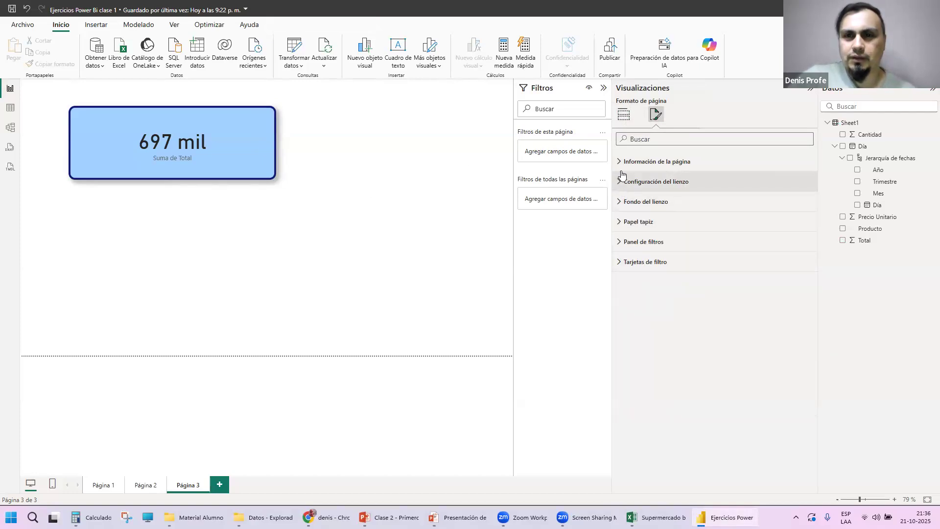
click(264, 142)
click(677, 158)
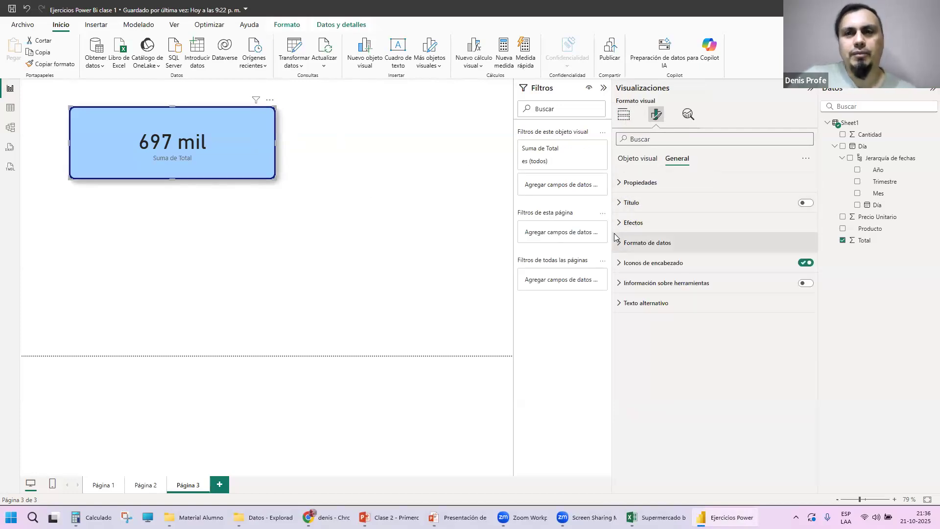
Set the page's canvas background (Fondo del lienzo) to the theme's blue with 36% transparency.
click(308, 216)
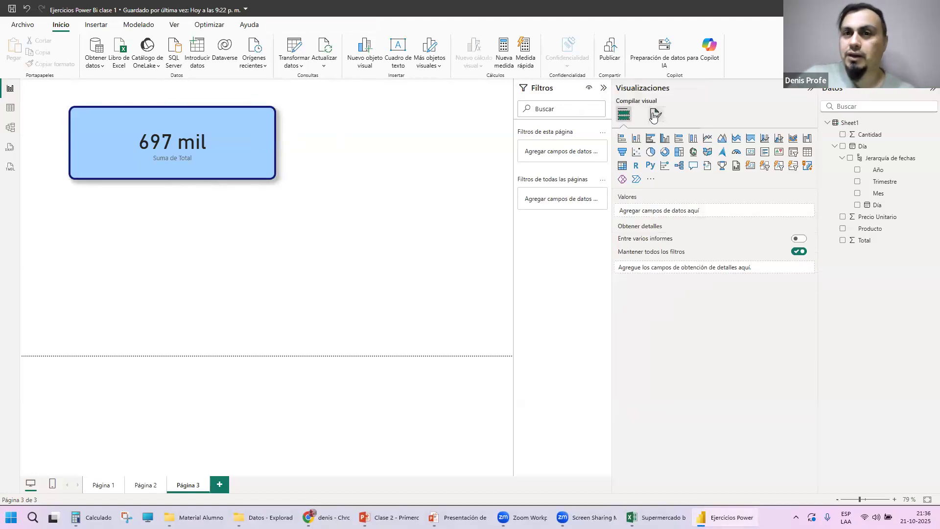
click(655, 115)
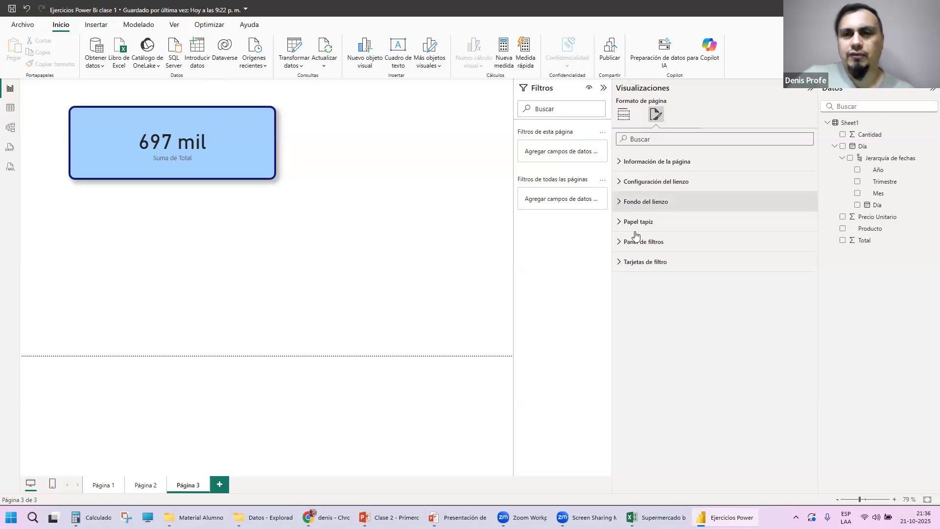
click(641, 201)
click(642, 237)
click(661, 269)
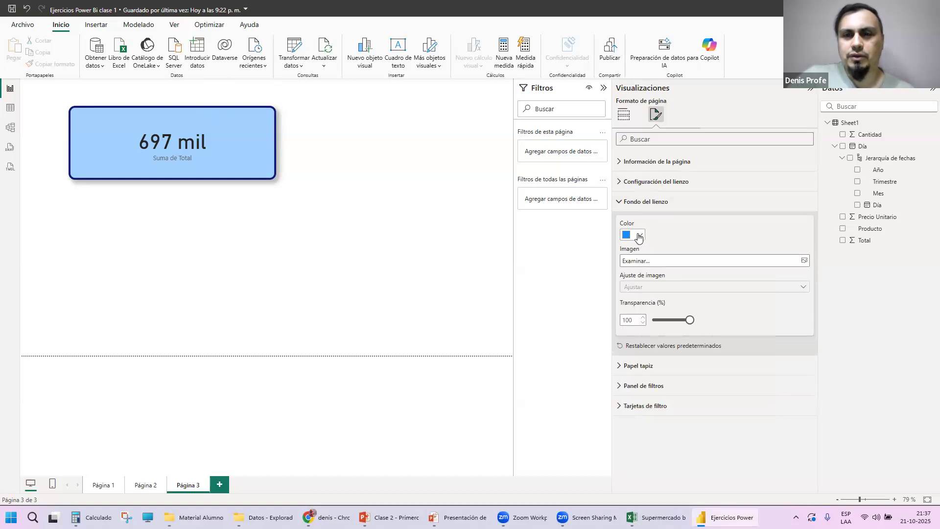
drag(690, 320, 667, 321)
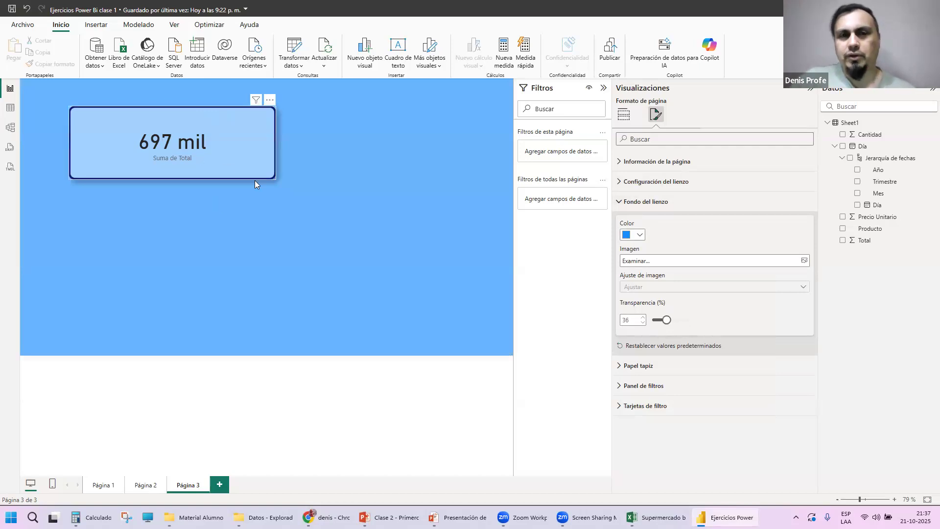
Change the canvas background color to the theme's pink and return its transparency to 100%.
click(637, 235)
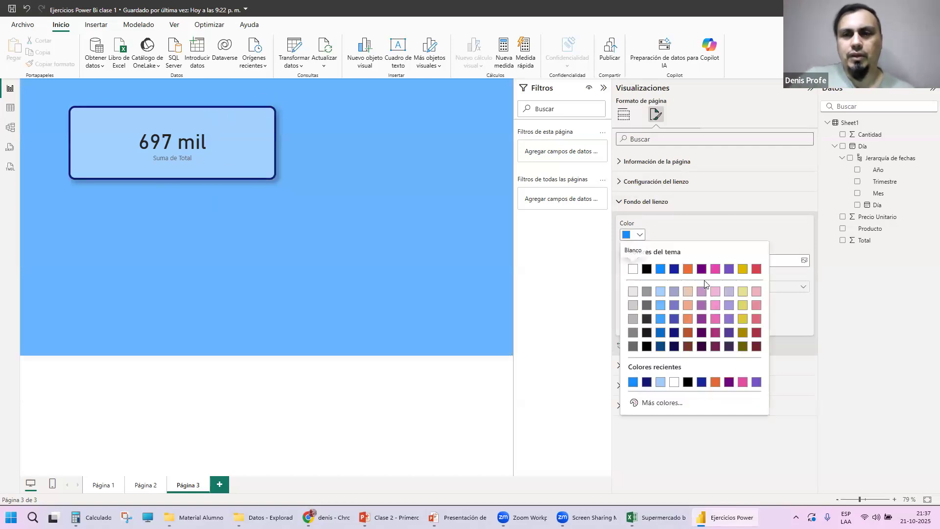
click(716, 270)
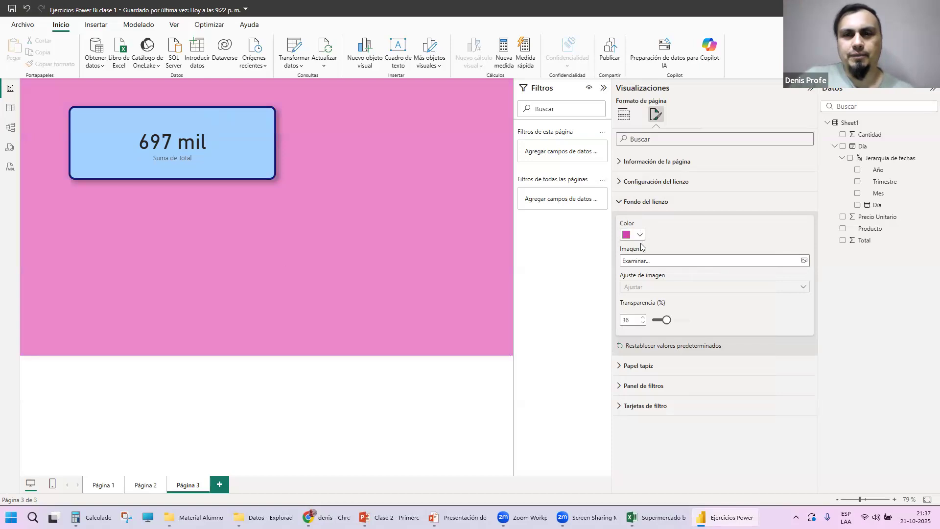
mouse_move(680, 321)
mouse_down()
mouse_move(691, 322)
mouse_move(659, 322)
mouse_move(699, 324)
mouse_move(652, 322)
mouse_move(710, 322)
mouse_move(661, 323)
mouse_up()
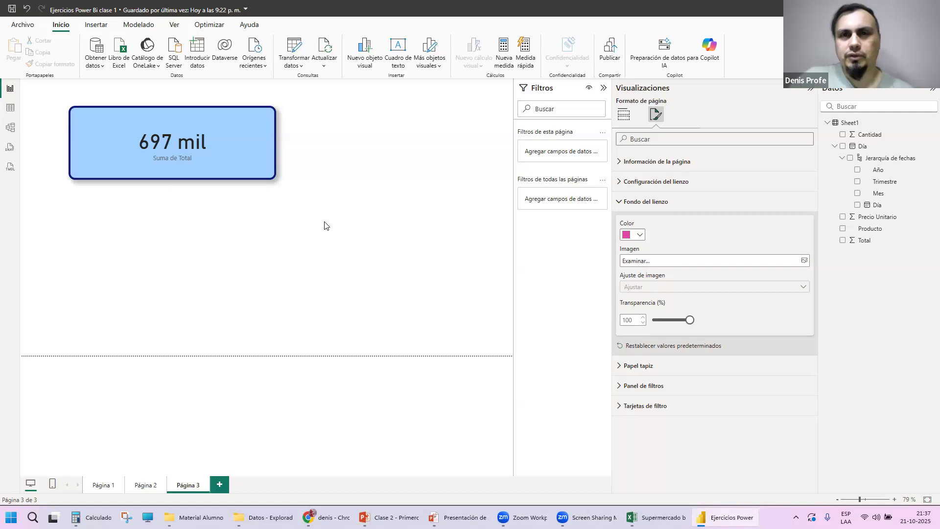
mouse_move(691, 321)
mouse_down()
mouse_move(651, 324)
mouse_move(691, 321)
mouse_up()
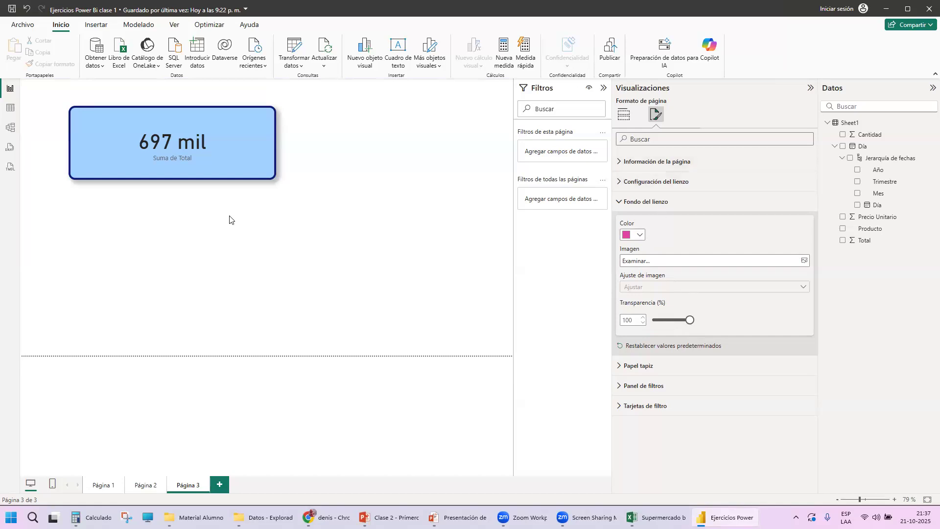
Set the rounded corners of the Total card's visual border (Borde visual) to 15 px.
click(256, 120)
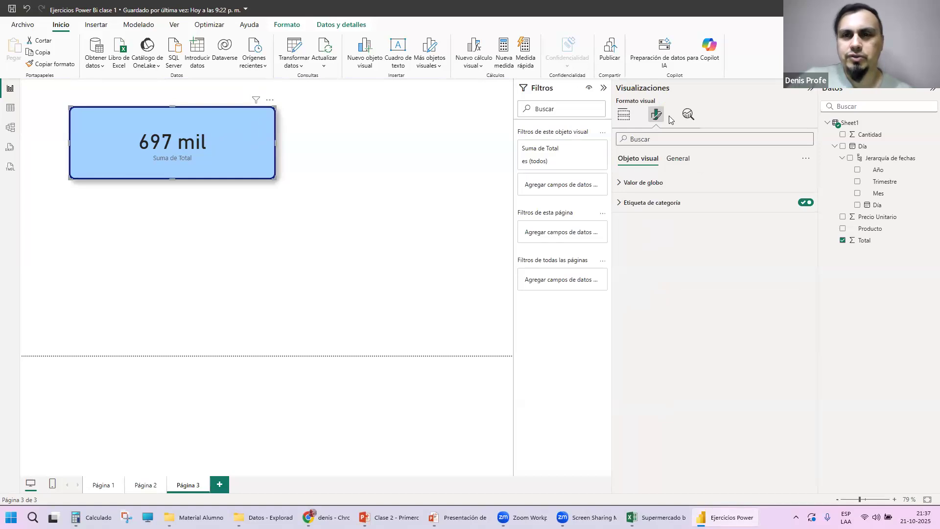
click(678, 158)
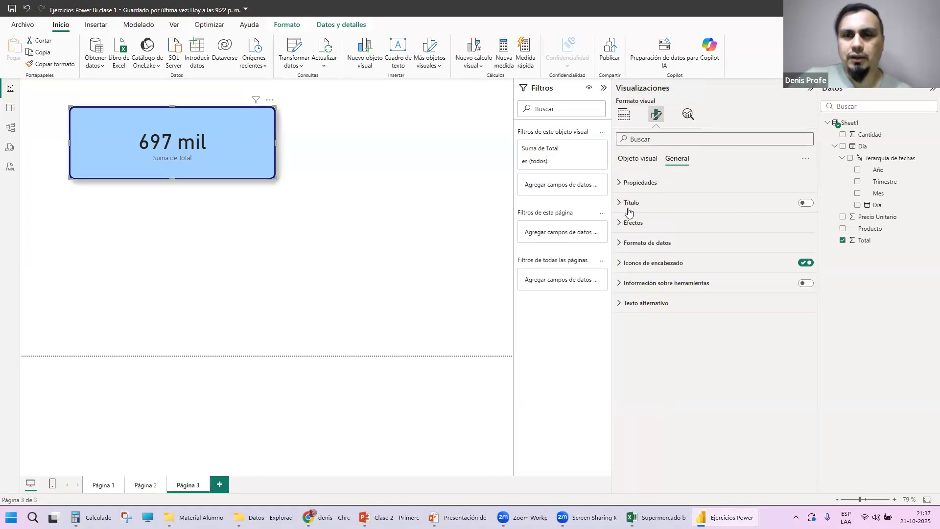
click(632, 223)
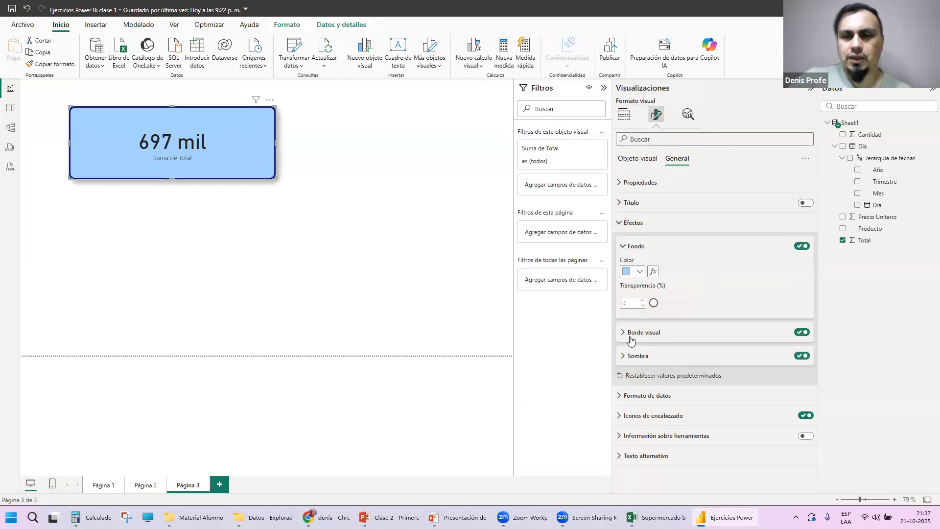
click(625, 332)
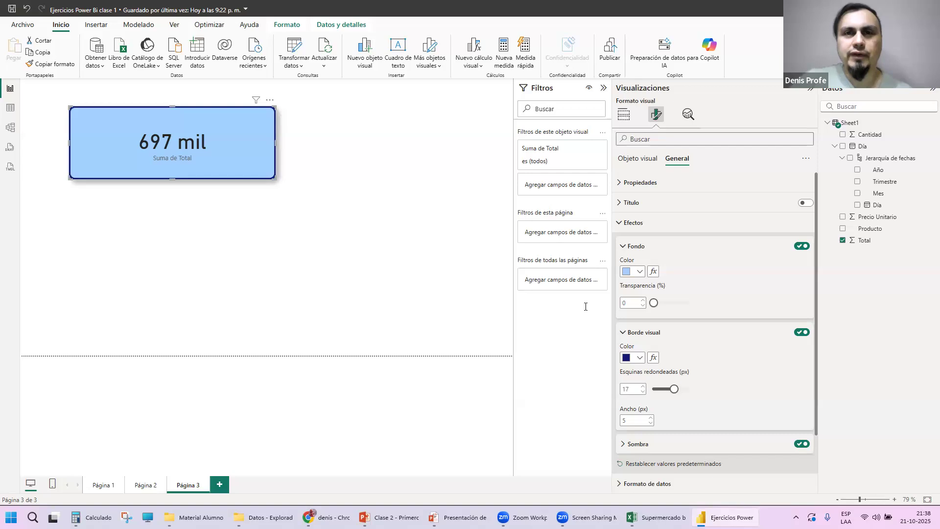
mouse_move(675, 388)
mouse_down()
mouse_move(689, 389)
mouse_move(673, 394)
mouse_up()
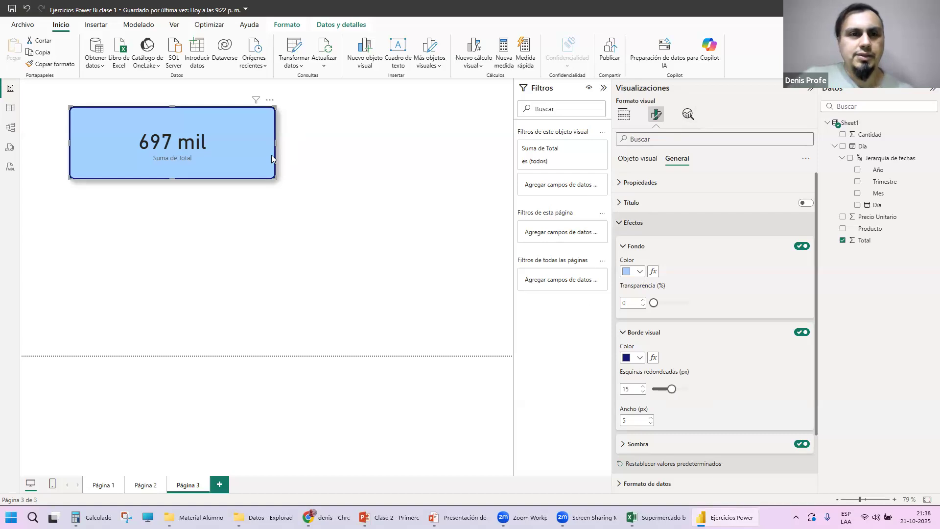
Move the Total card slightly down and to the right, then deselect it and show the page format options.
drag(242, 148, 247, 156)
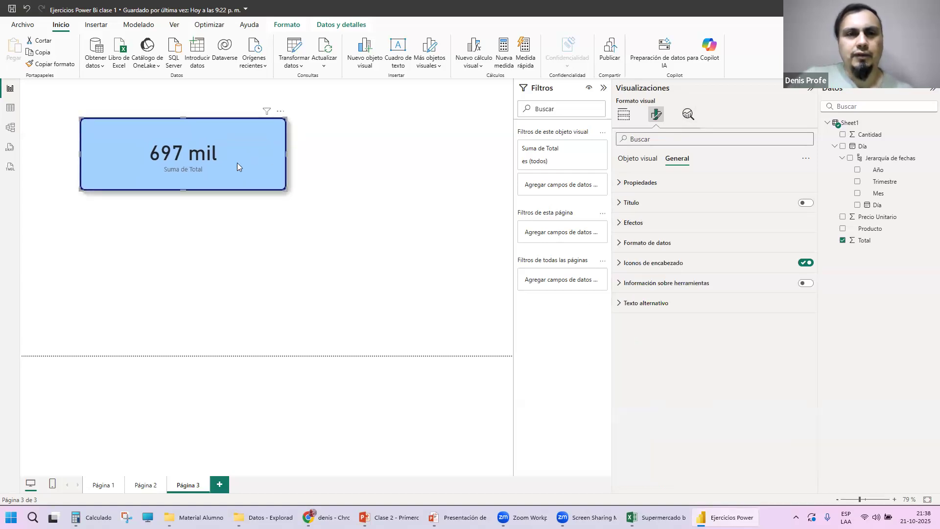
click(223, 214)
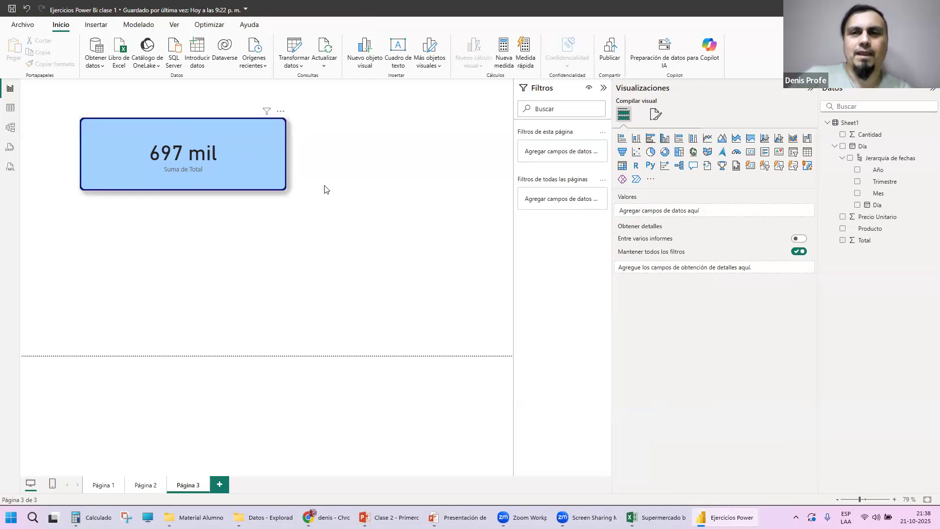
click(657, 120)
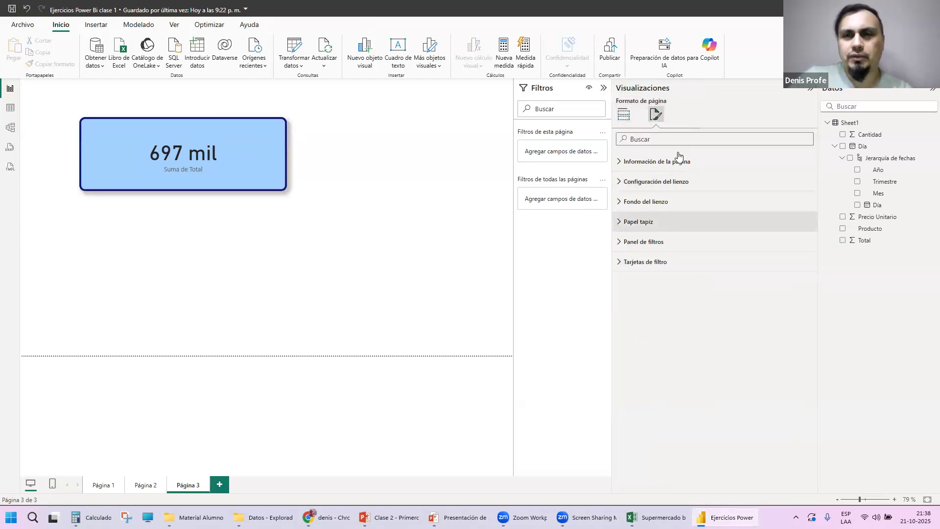
Turn on the Total card's title (Título) and set its text to "Total Ventas".
click(281, 171)
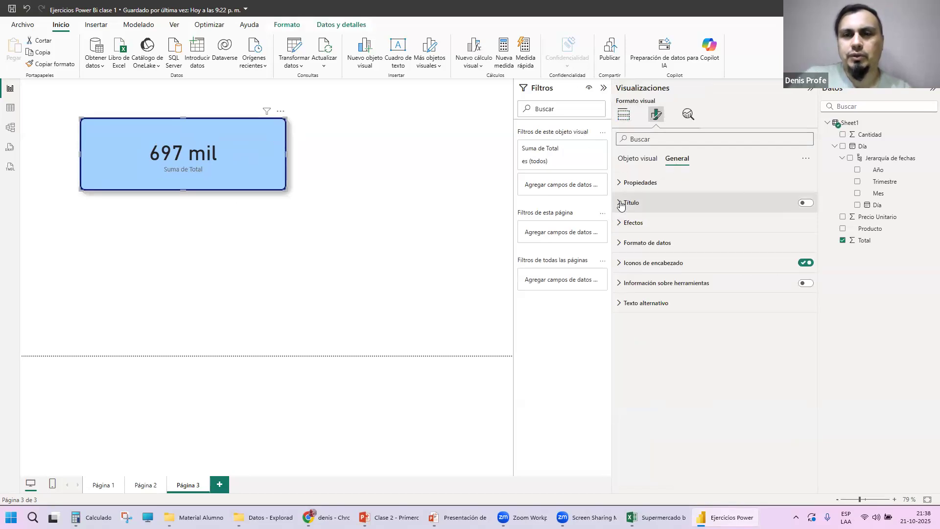
click(621, 205)
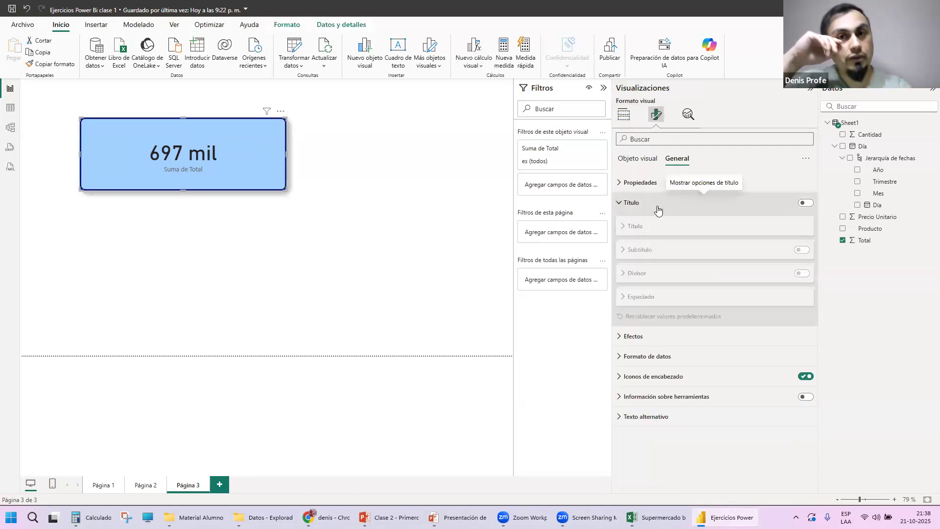
click(806, 203)
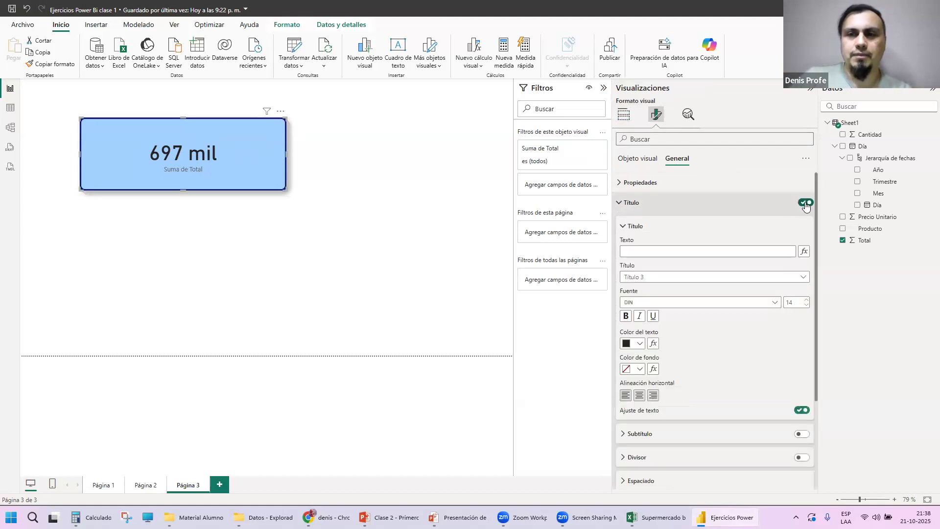
click(716, 250)
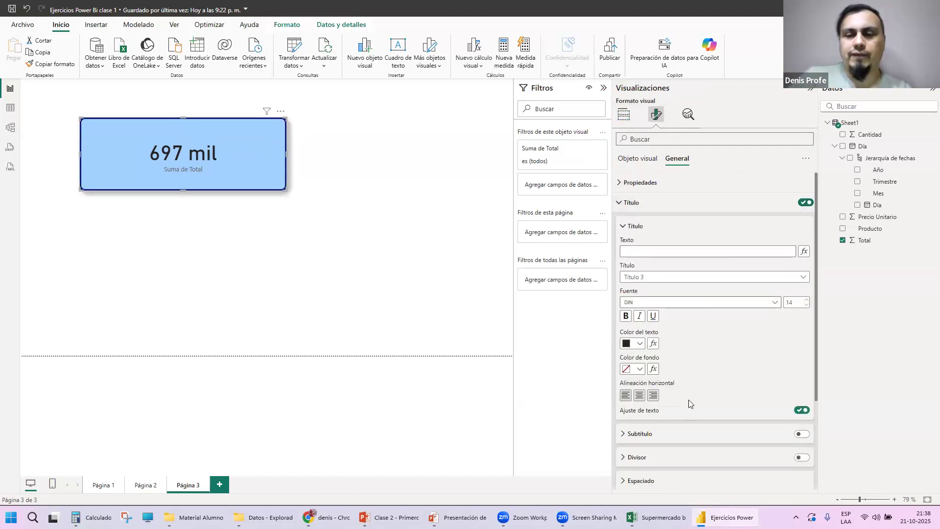
scroll(710, 294, down, 3)
scroll(709, 294, up, 1)
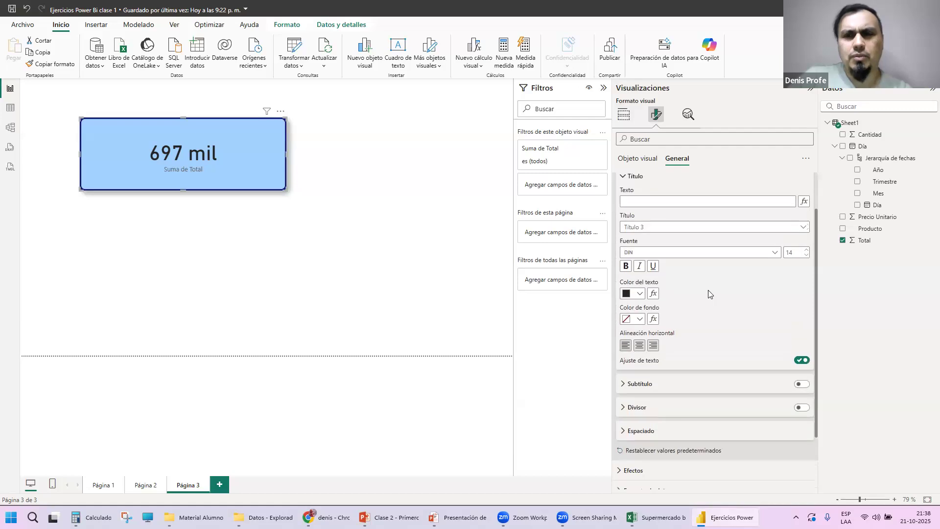
click(655, 204)
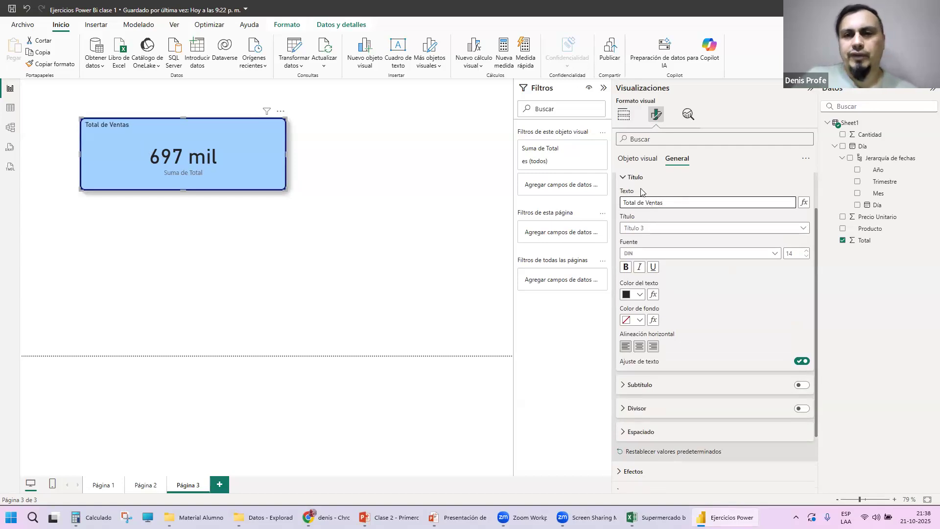
key(BackSpace)
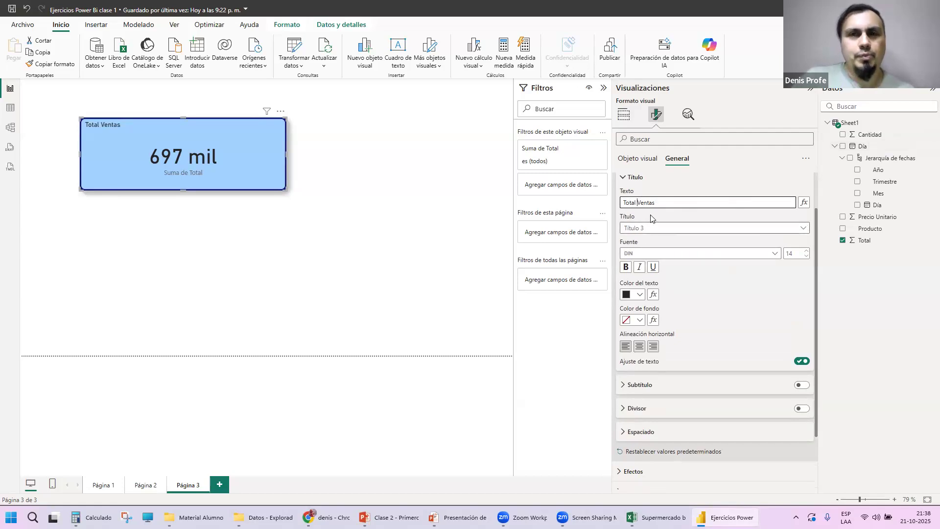
Try heading levels Título 4 and Título 2 for the card's title, and return it to Título 3.
click(804, 232)
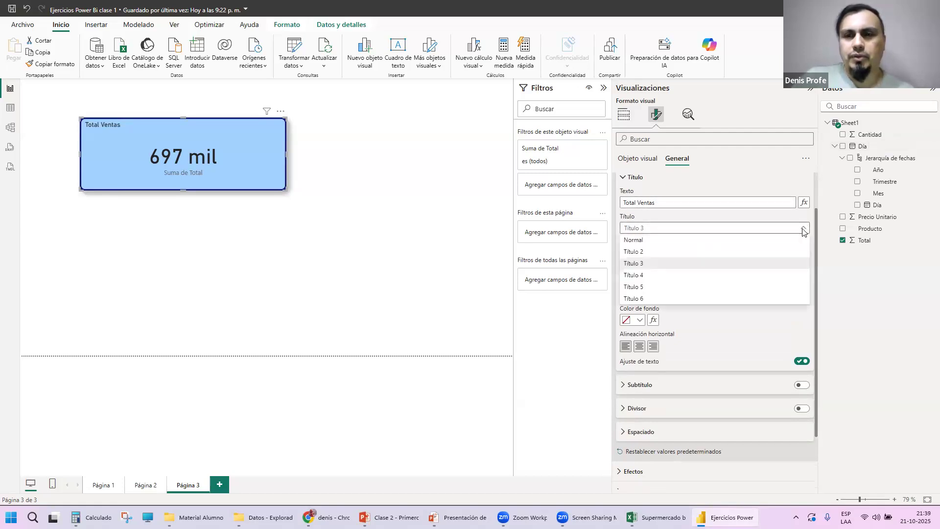
click(735, 275)
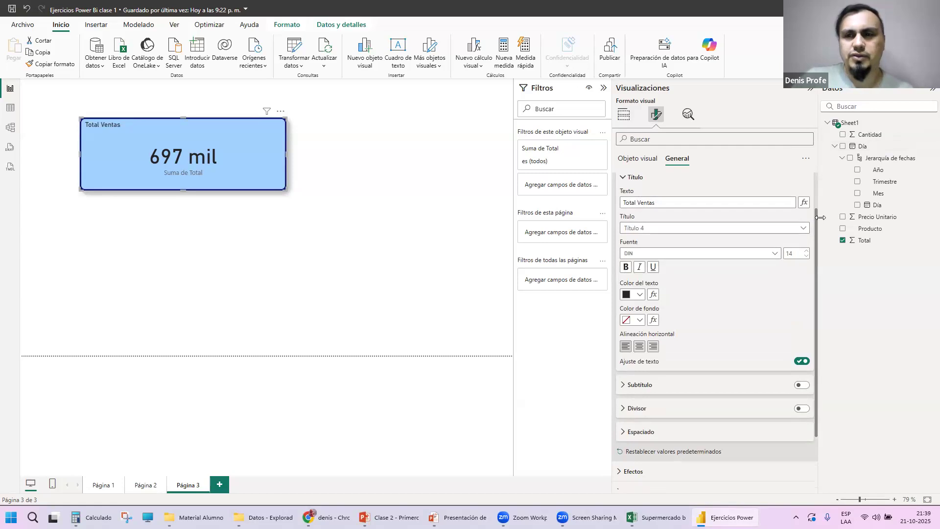
click(802, 230)
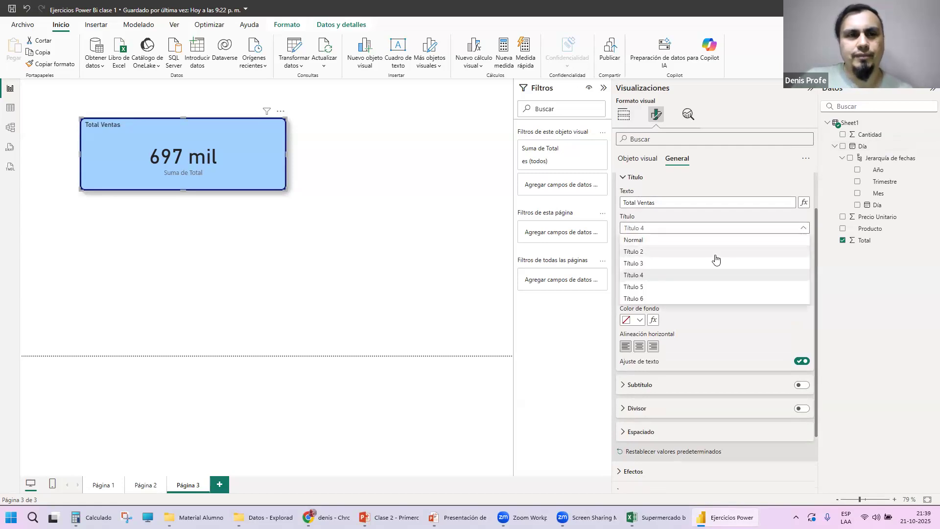
click(731, 251)
click(729, 231)
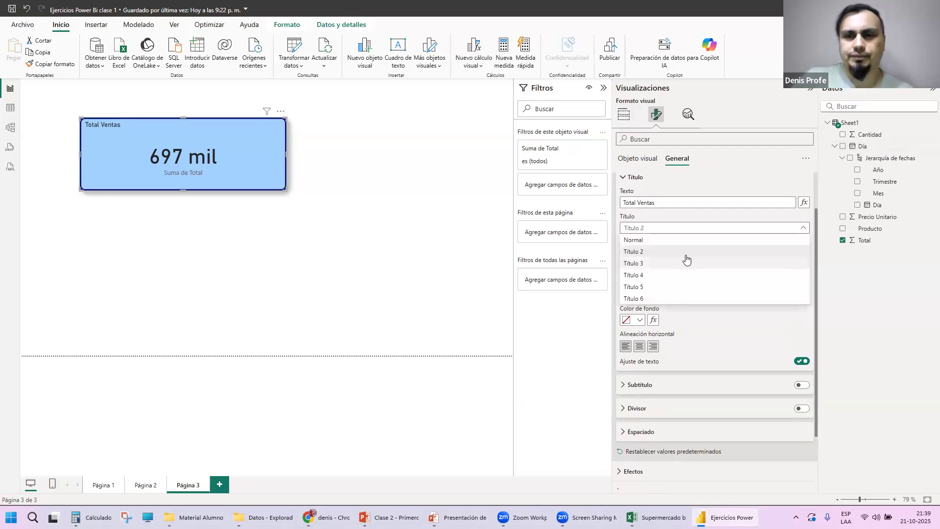
click(691, 263)
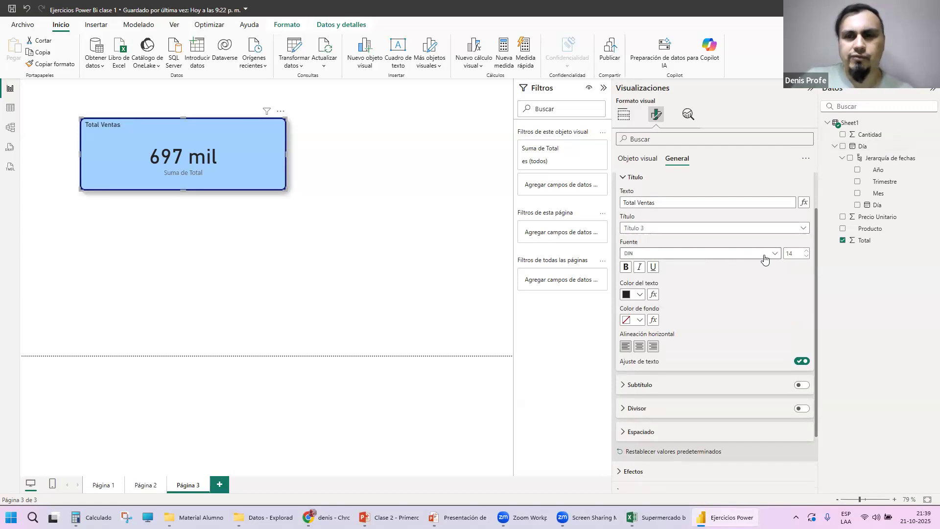
Set the font size of the card's title to 22.
double_click(789, 253)
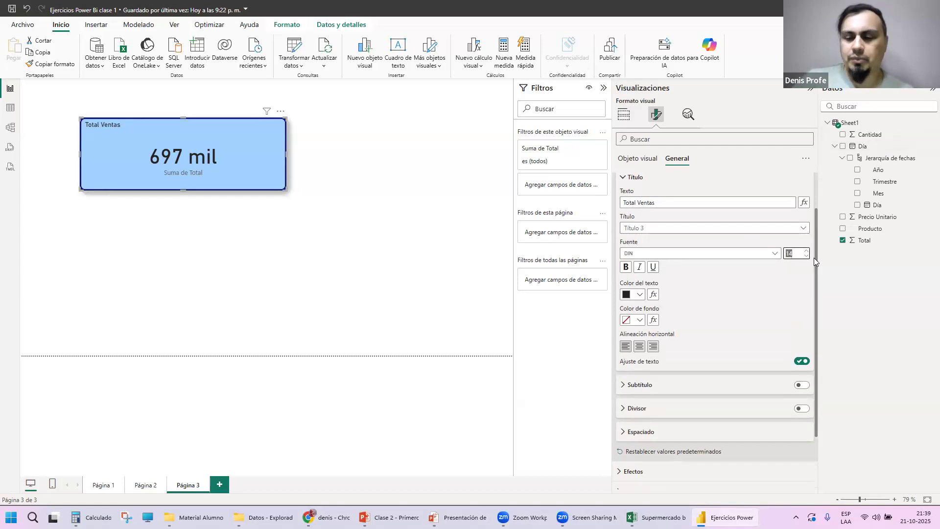
text(20)
key(Return)
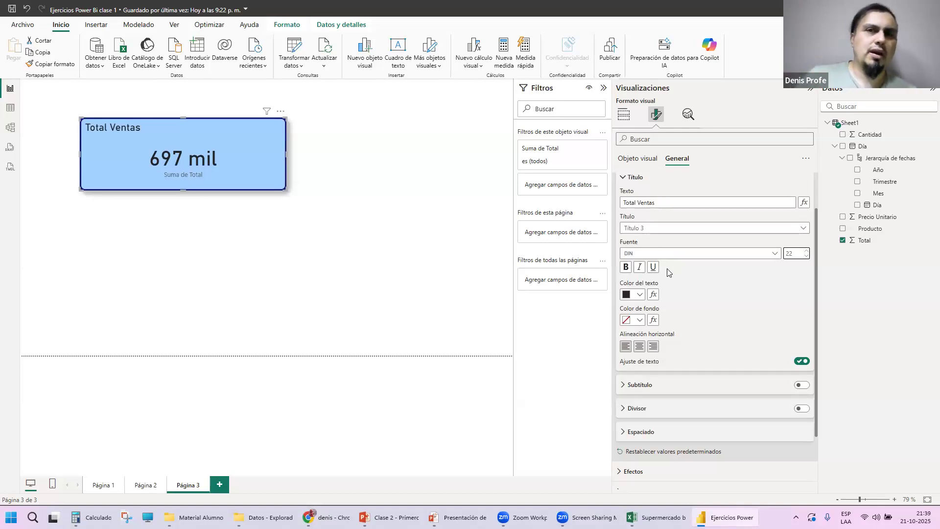
Color the card's title text dark blue from the theme colors and center it horizontally.
scroll(699, 276, down, 1)
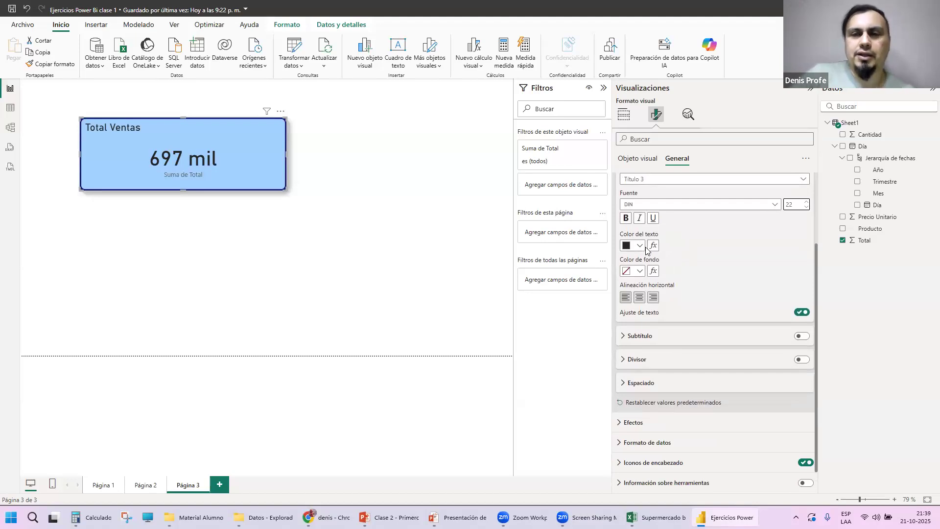
click(642, 246)
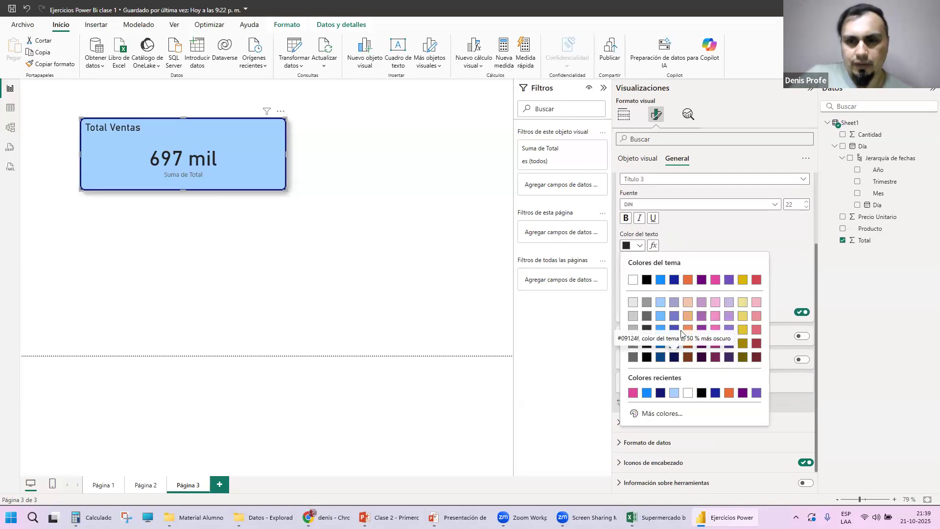
click(676, 354)
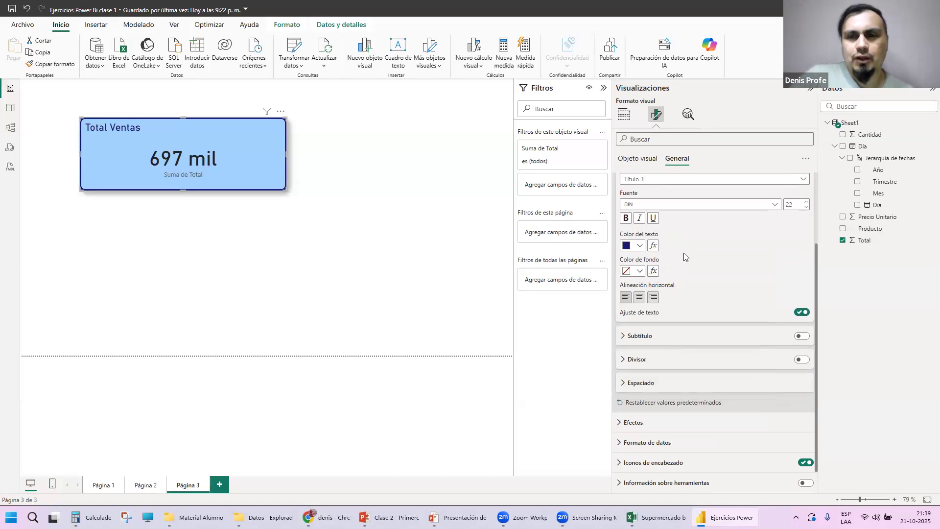
scroll(686, 255, down, 1)
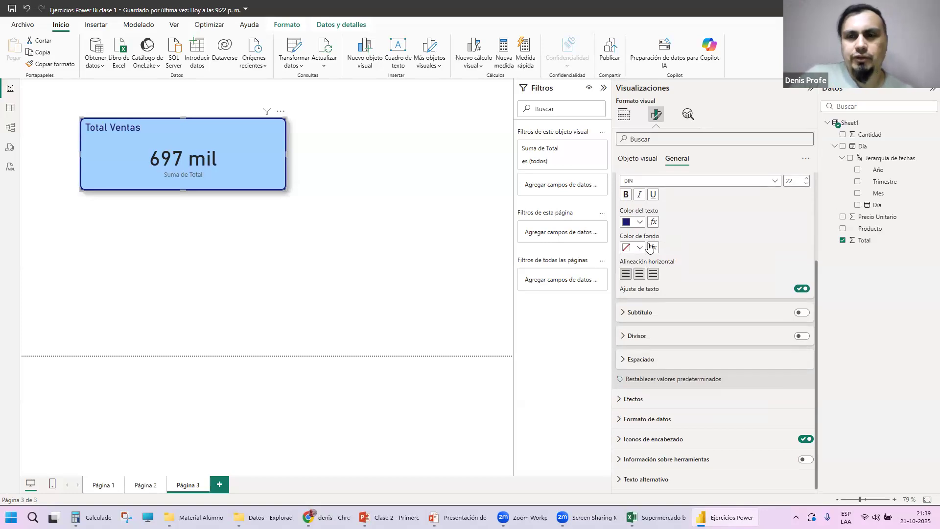
click(638, 275)
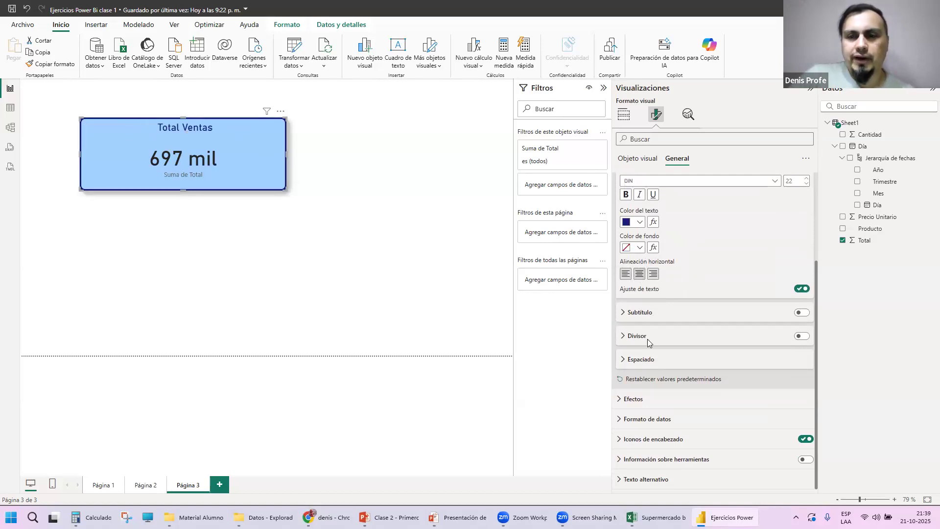
Try the divider line (Divisor) under the card's title and turn it off again.
click(619, 337)
scroll(780, 296, down, 2)
click(803, 248)
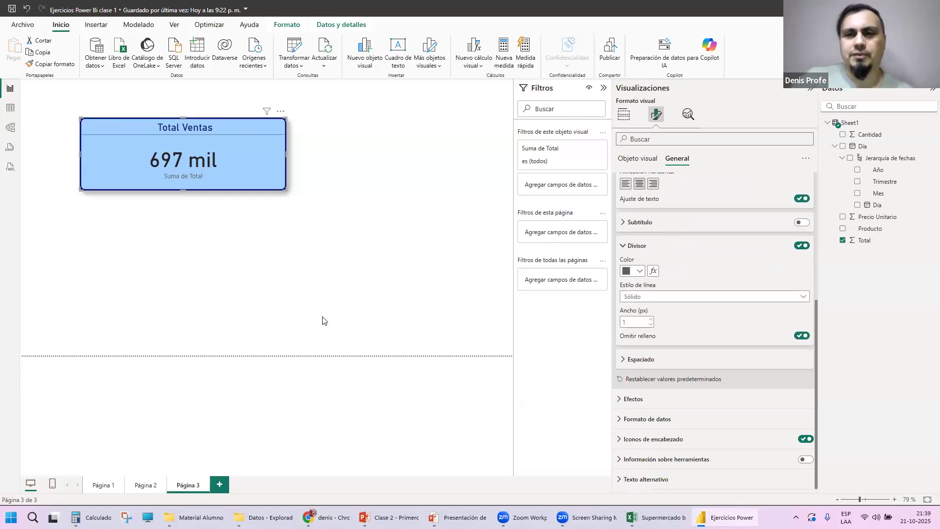
click(799, 247)
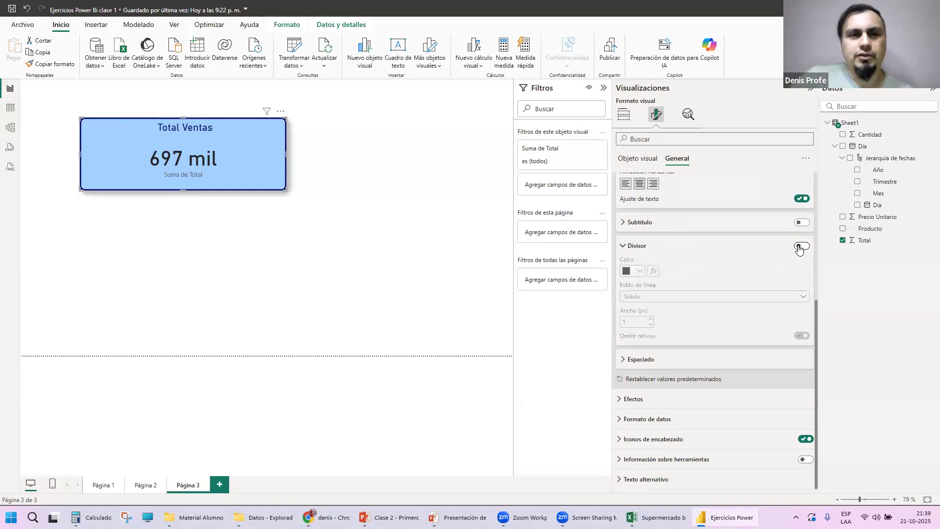
click(800, 246)
click(799, 246)
click(624, 247)
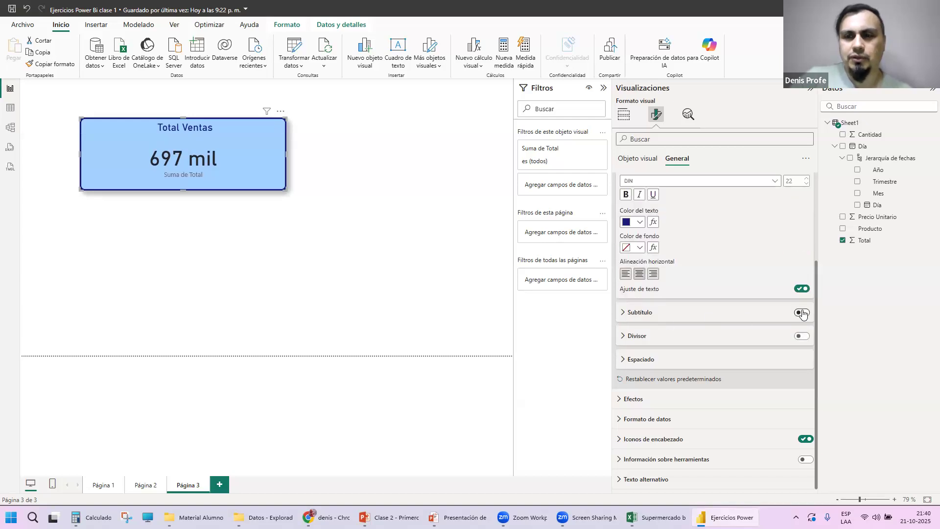
Turn on custom spacing (Personalizar espaciado) for the card's title and set the space below the title to 5 px.
click(713, 357)
scroll(718, 352, down, 1)
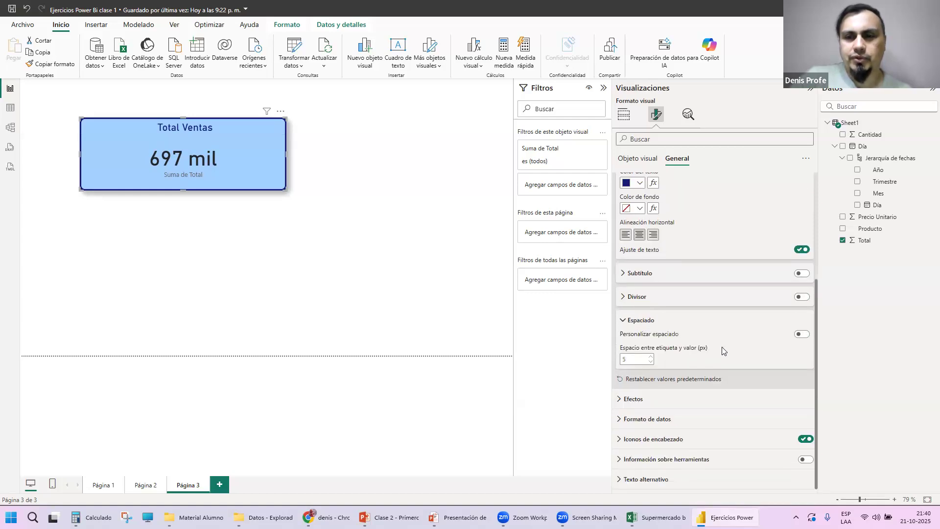
click(802, 335)
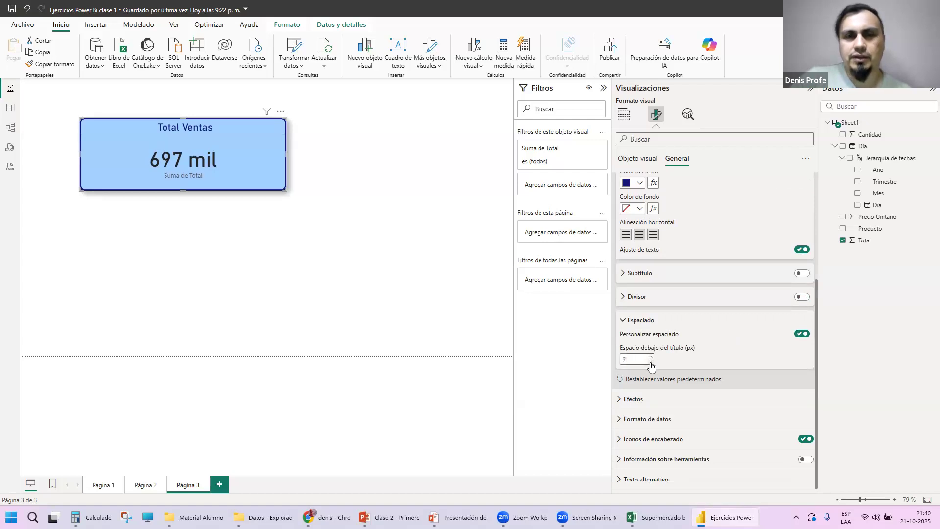
click(650, 363)
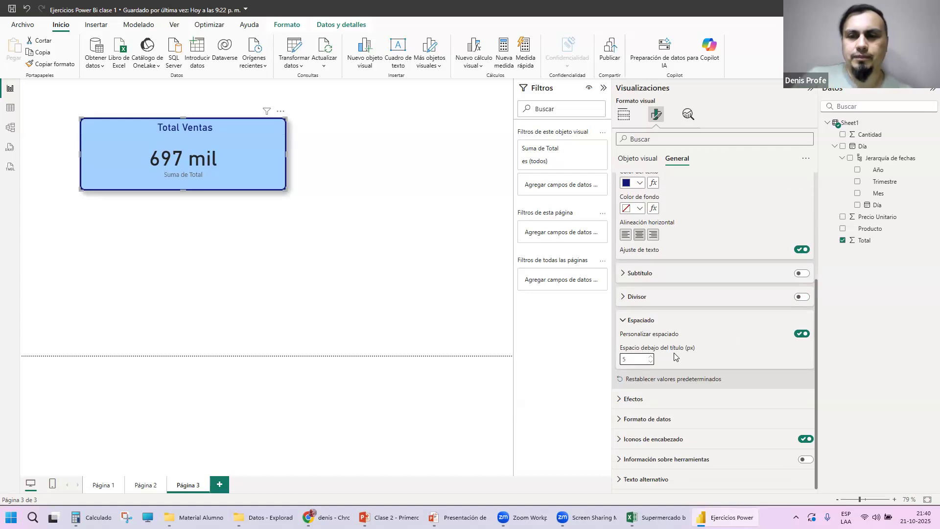
click(623, 321)
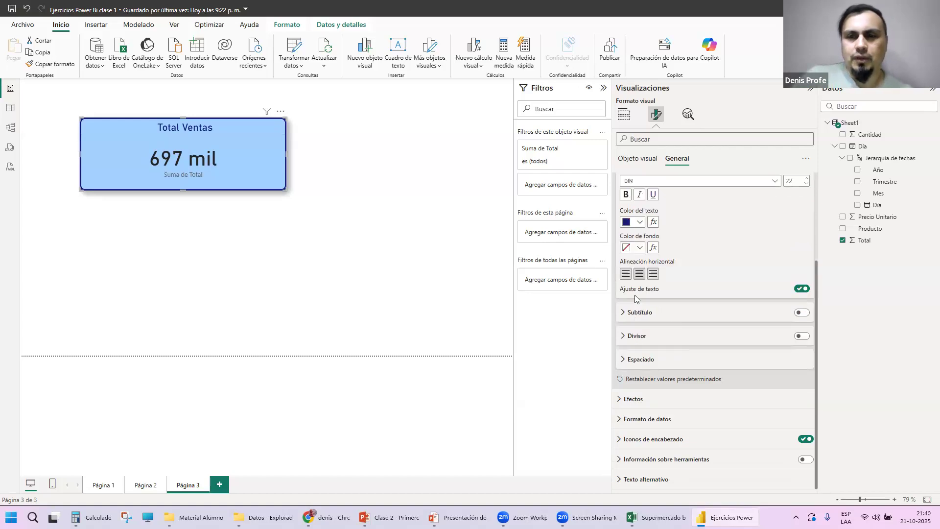
scroll(648, 228, up, 1)
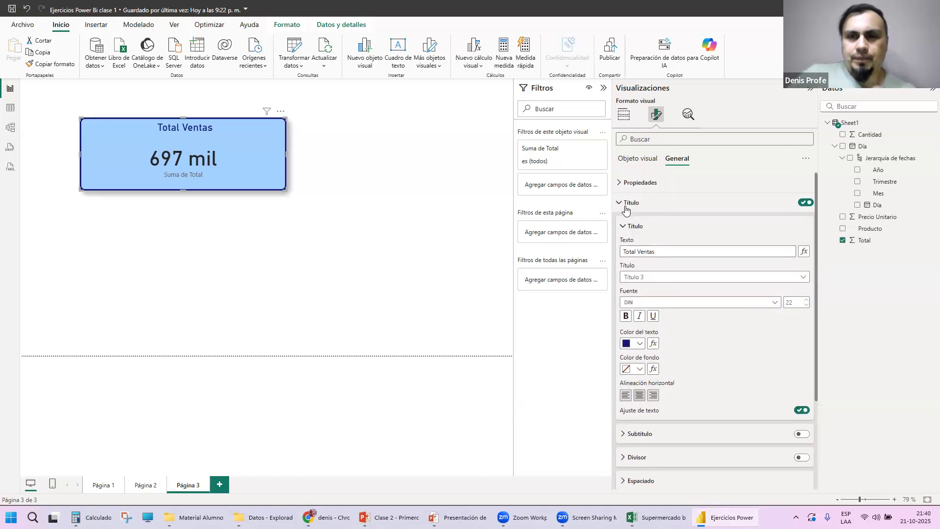
Set the data format (Formato de datos) of Suma de Total in the card to Moneda.
click(624, 204)
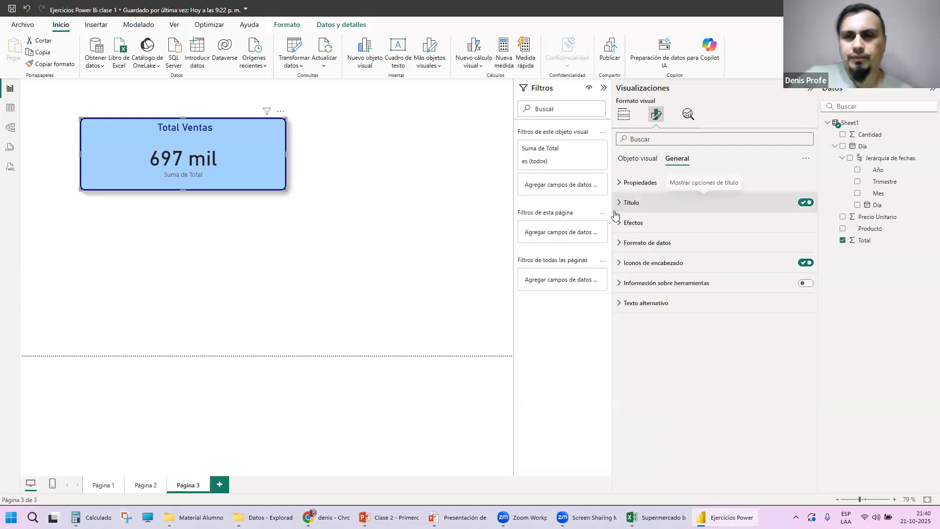
click(620, 245)
click(683, 283)
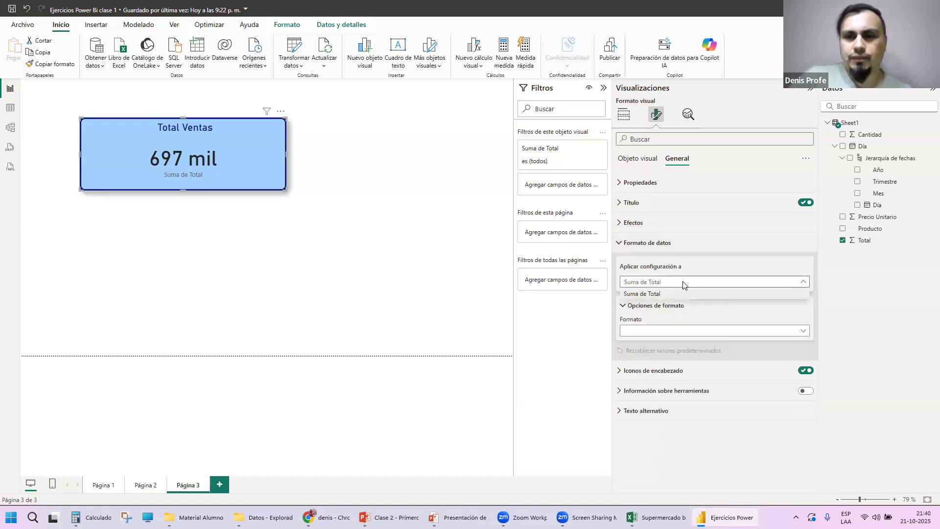
click(686, 294)
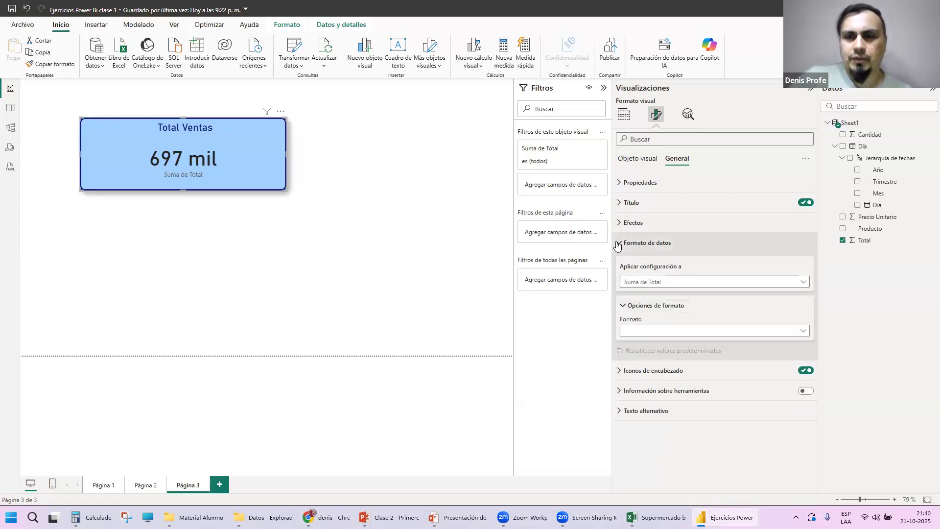
click(729, 332)
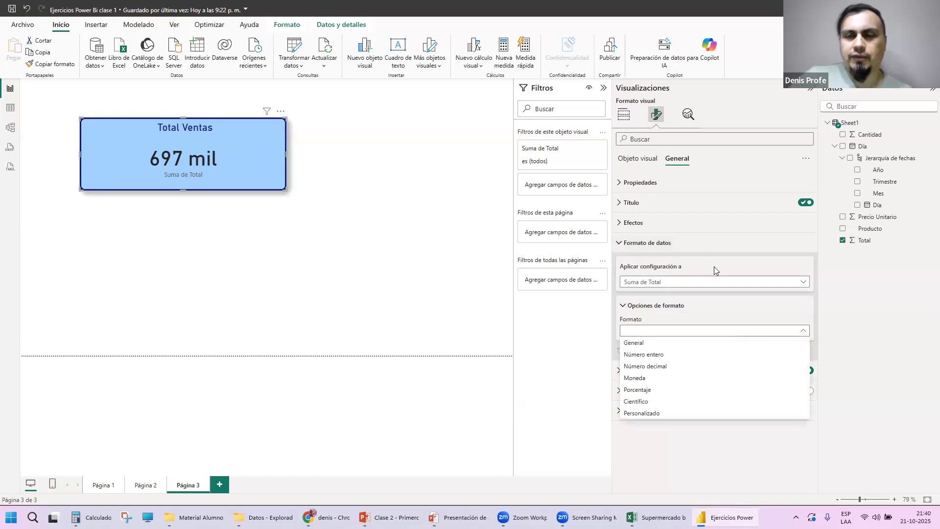
click(623, 247)
click(623, 245)
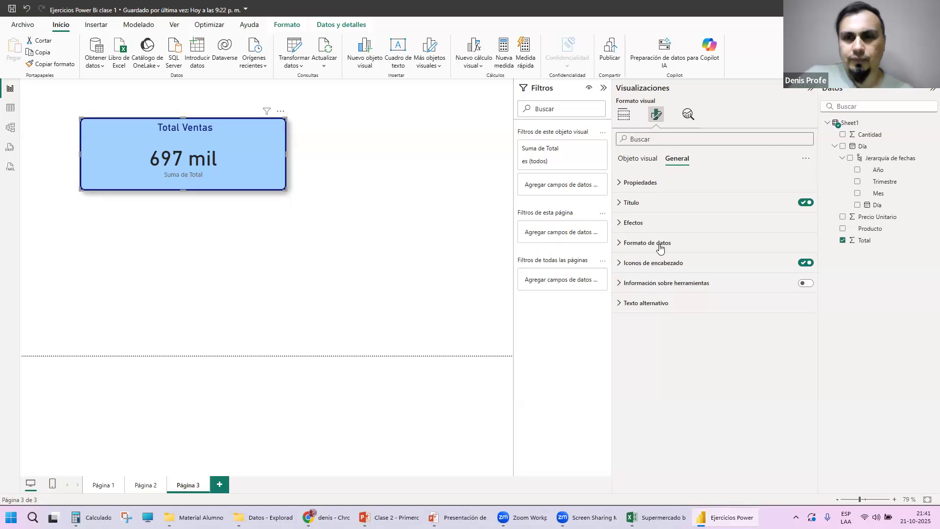
click(623, 244)
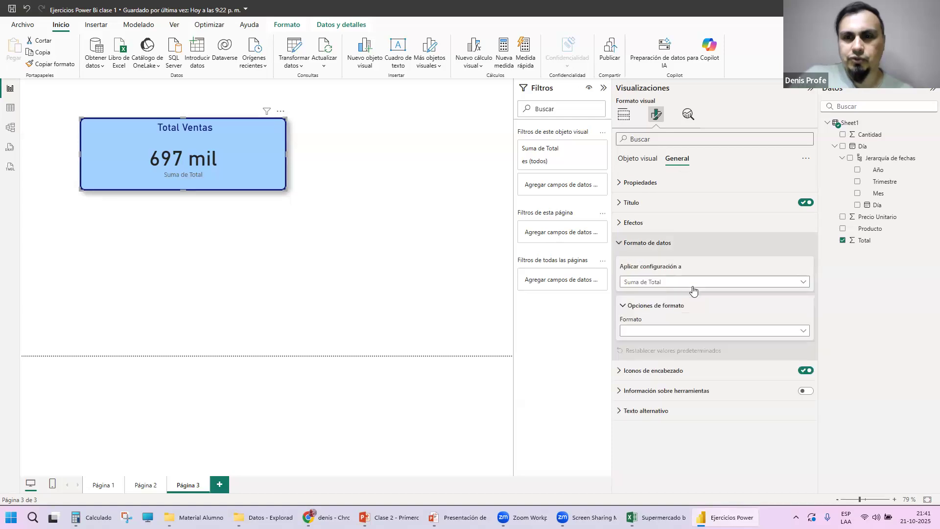
click(726, 332)
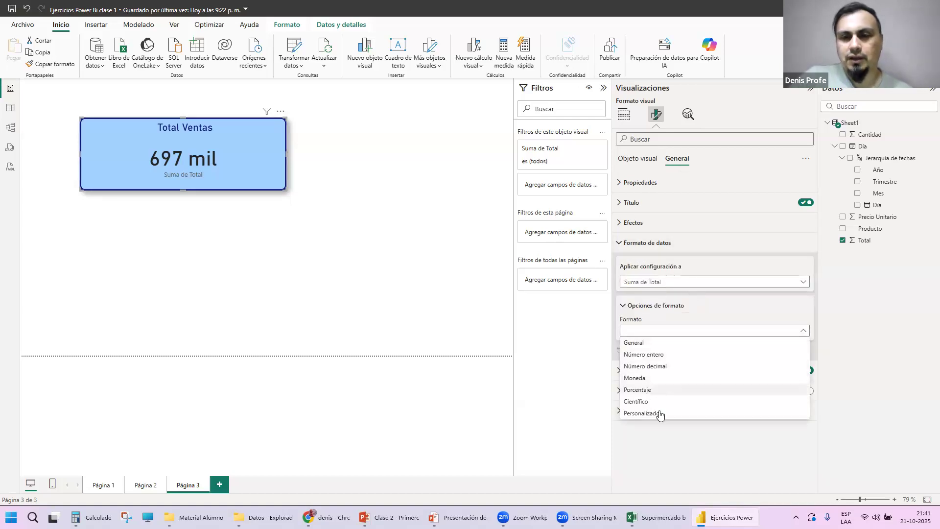
click(668, 383)
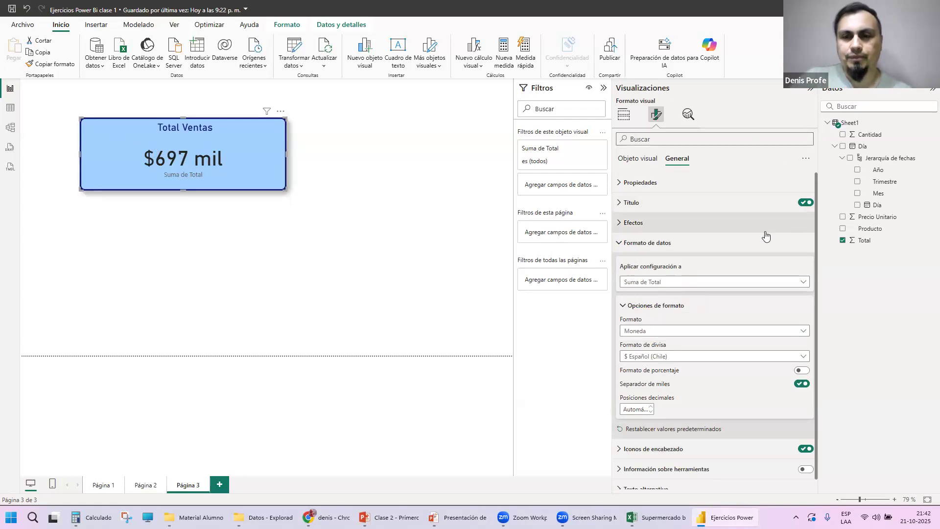
scroll(767, 237, down, 1)
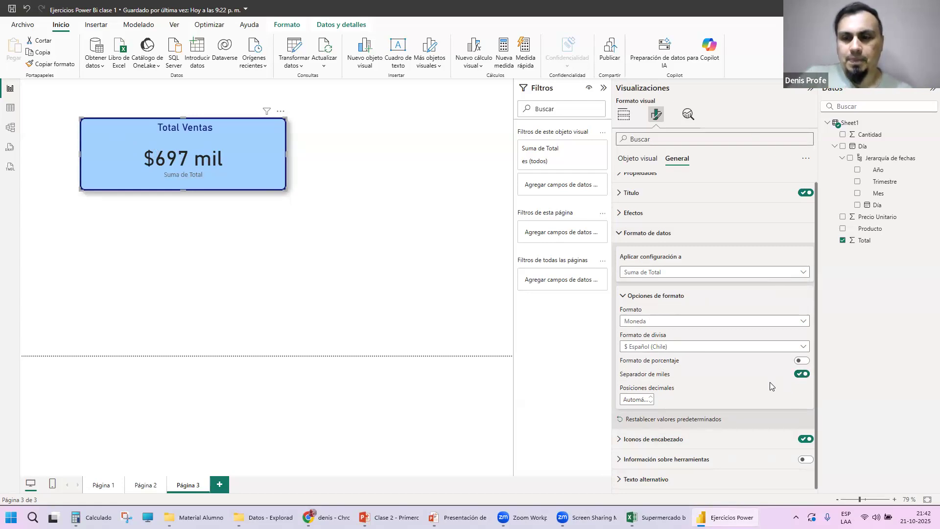
click(710, 439)
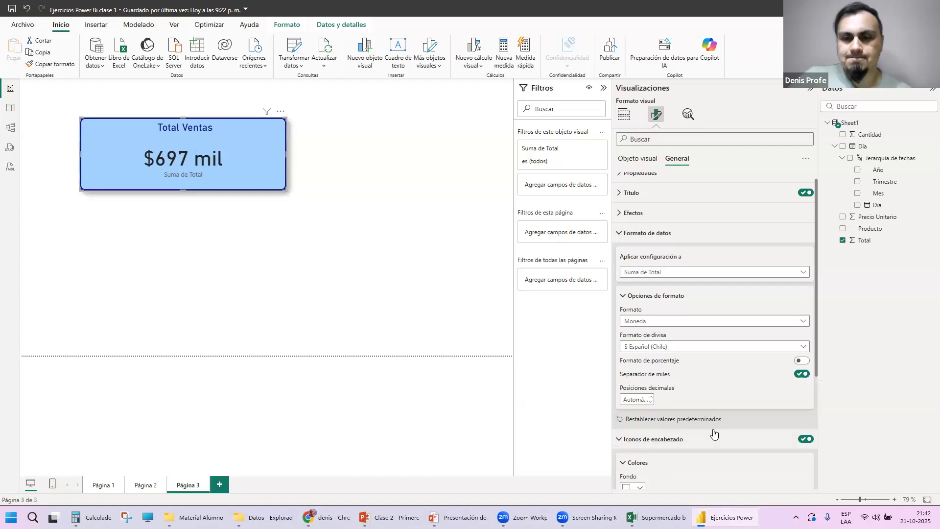
scroll(714, 431, down, 4)
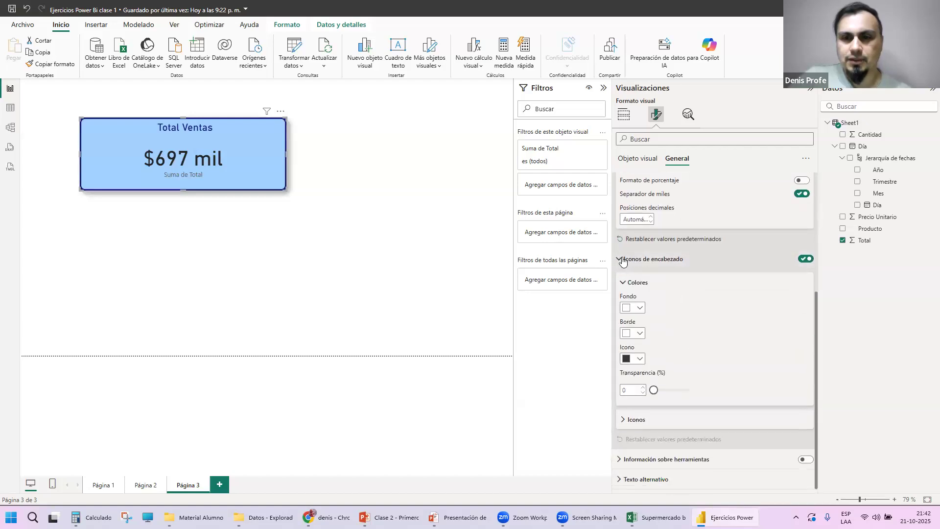
click(623, 262)
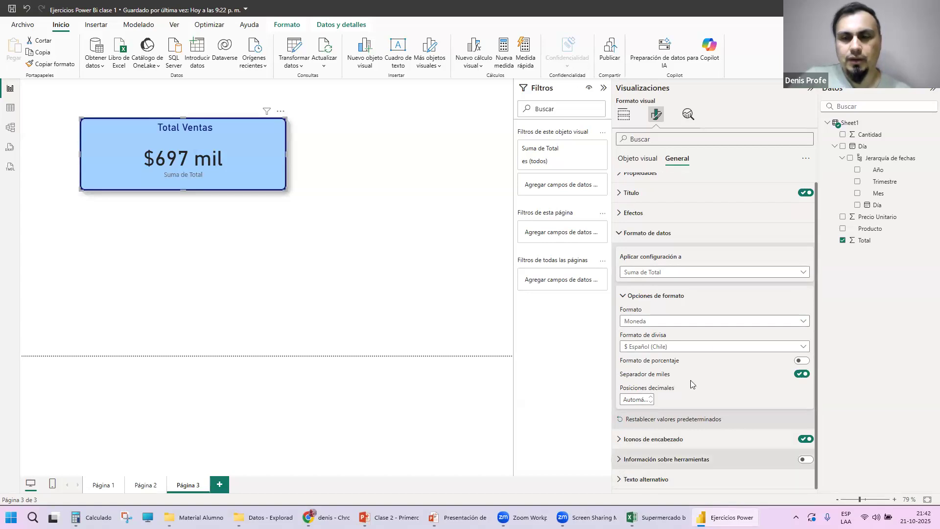
scroll(711, 228, up, 1)
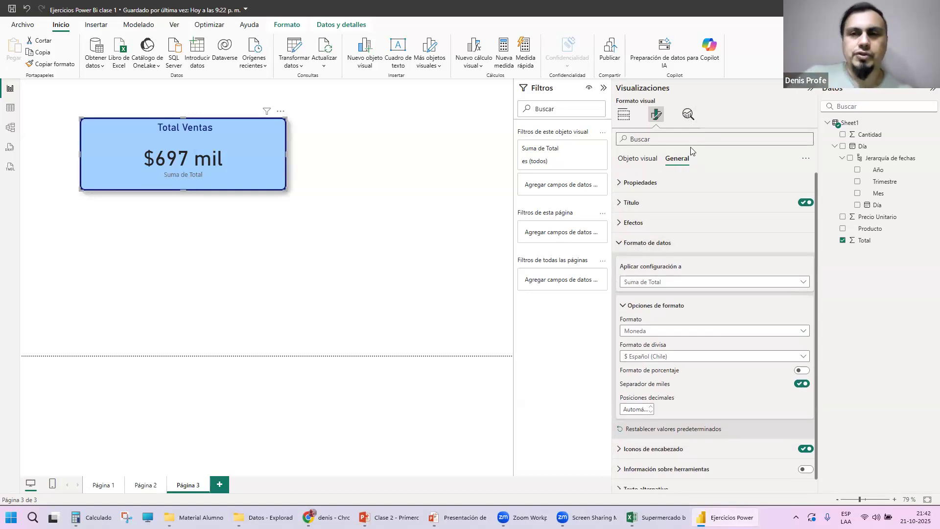
Set the display units (Mostrar unidades) of the card's callout value to Ninguno.
click(639, 159)
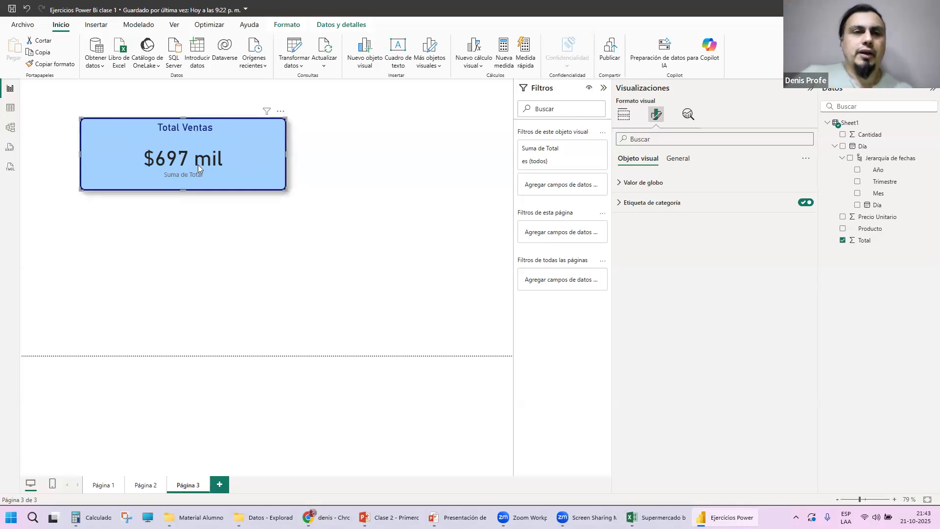
click(620, 202)
click(670, 182)
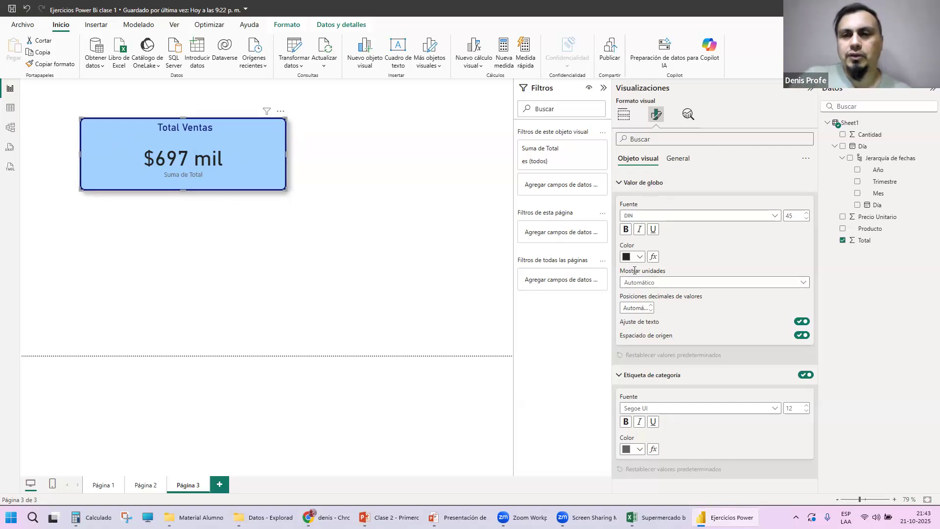
click(725, 283)
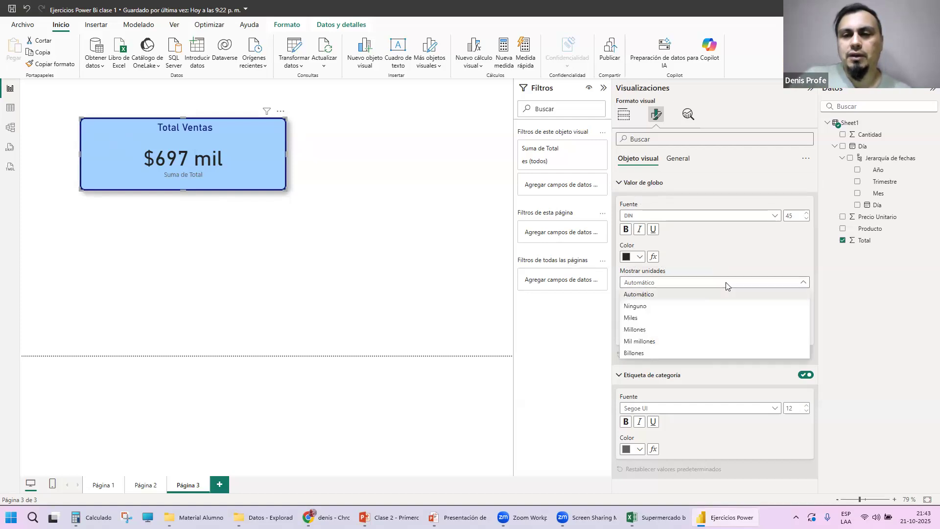
click(660, 308)
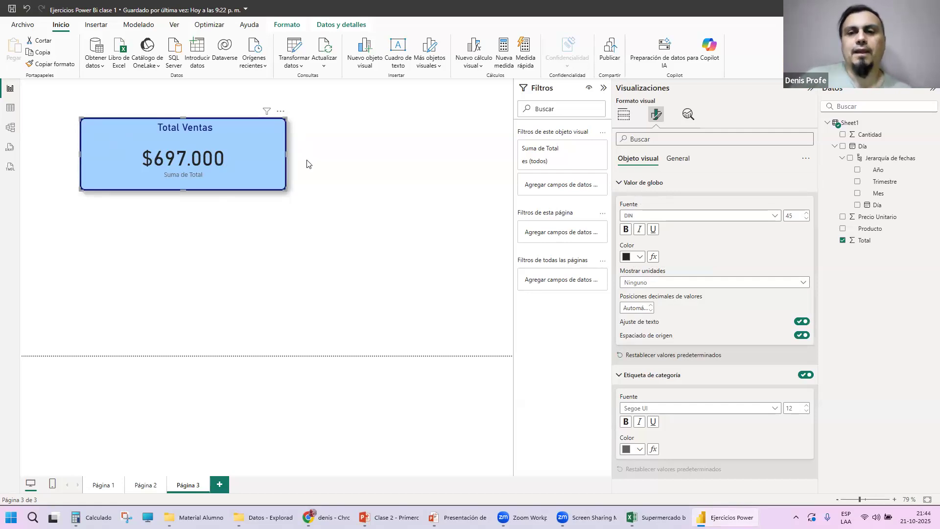
Try Miles and Millones as display units for the card's callout value and return to Ninguno.
click(672, 284)
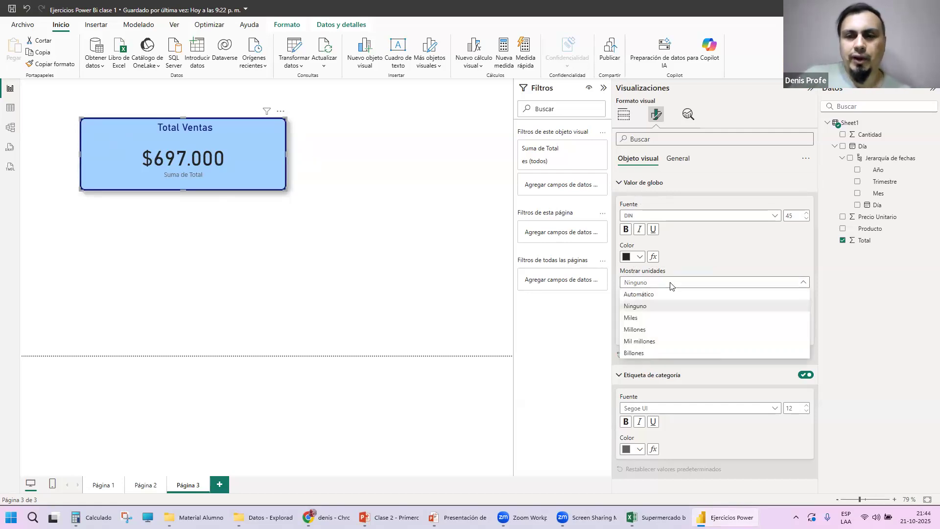
click(644, 318)
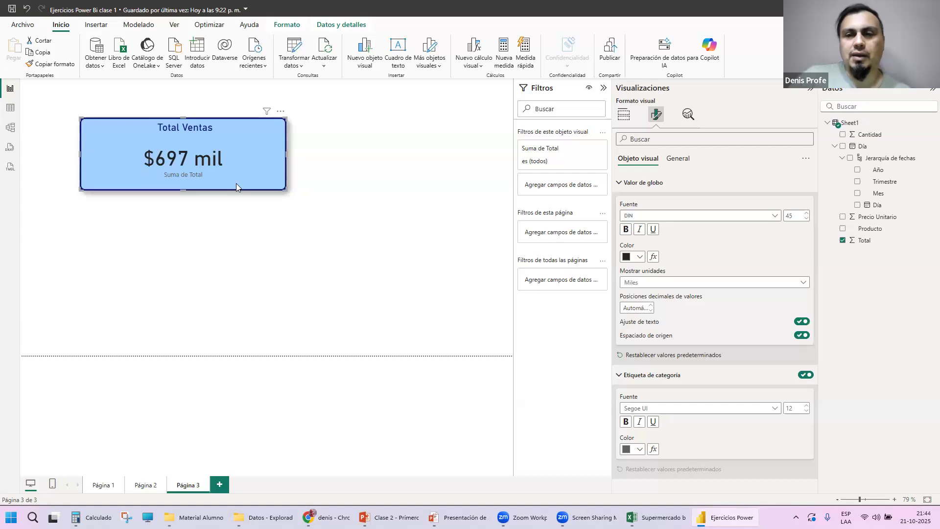
click(670, 283)
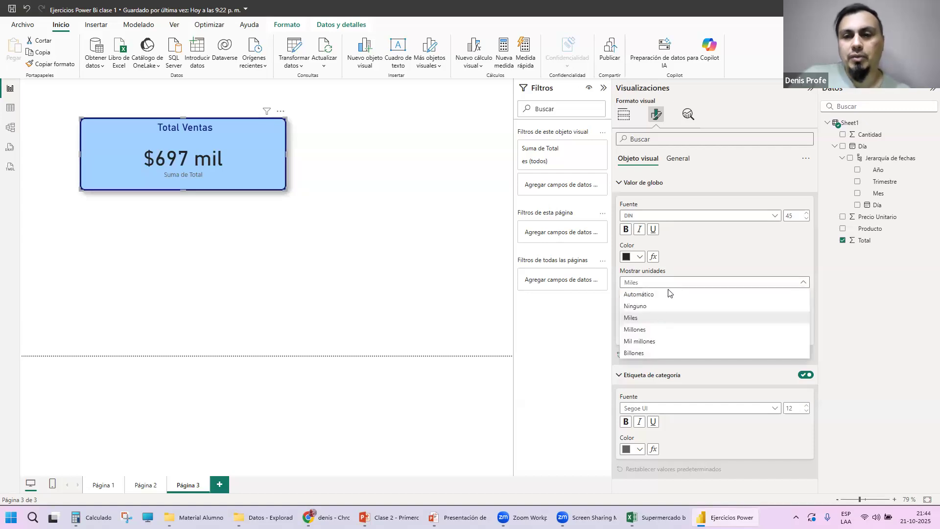
click(656, 333)
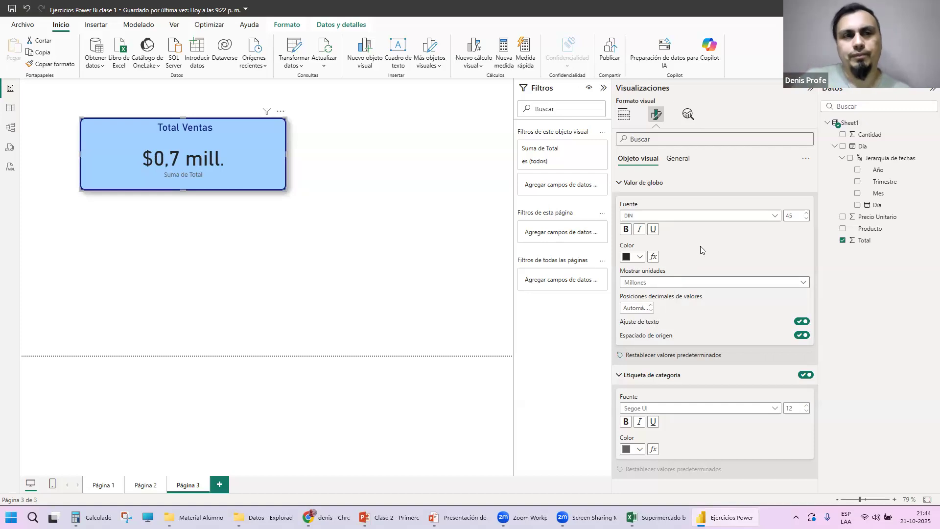
click(671, 286)
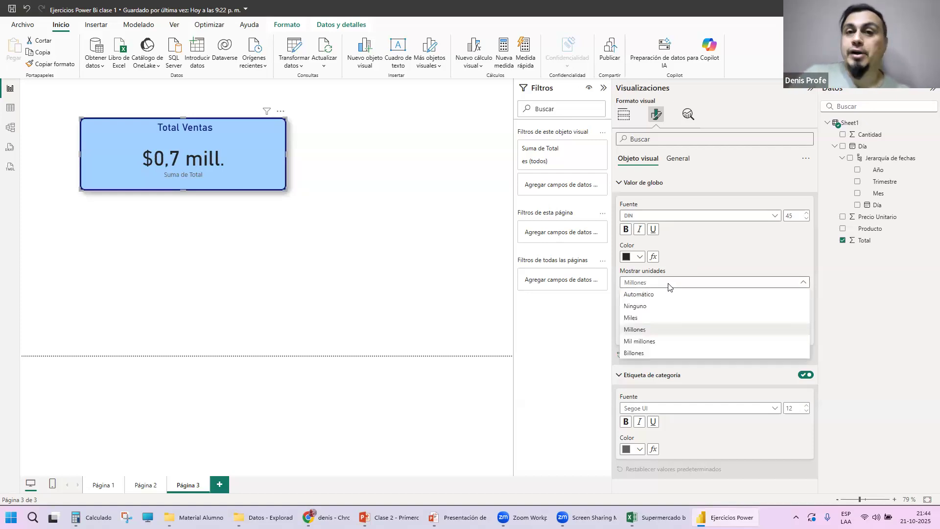
click(662, 307)
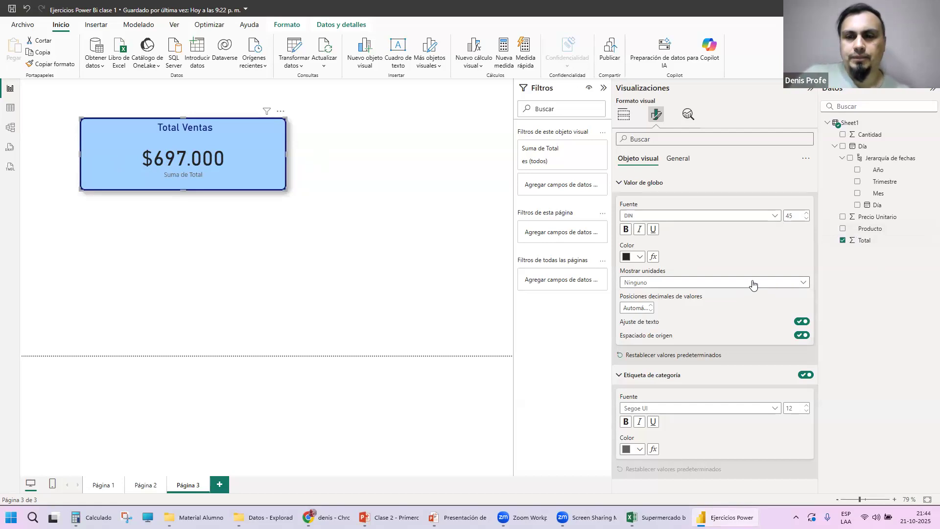
Turn off the card's category label (Etiqueta de categoría).
click(639, 184)
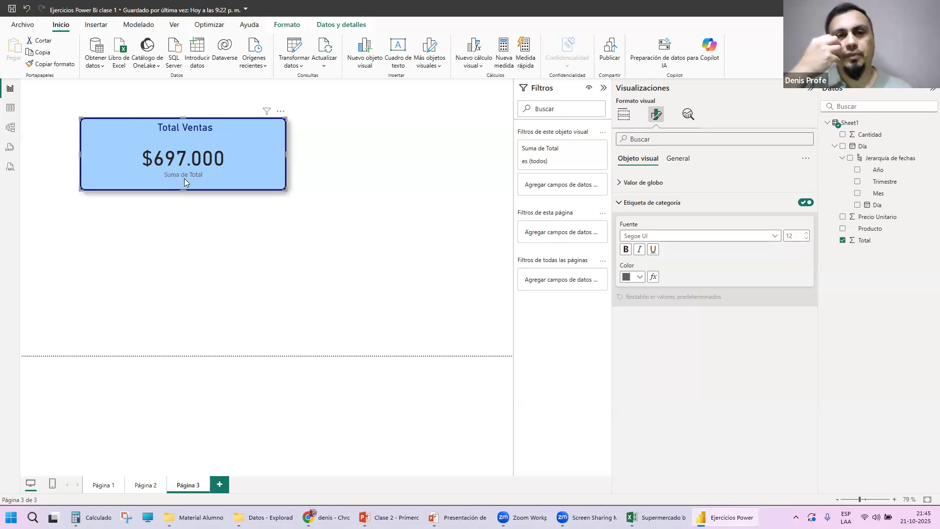
click(806, 202)
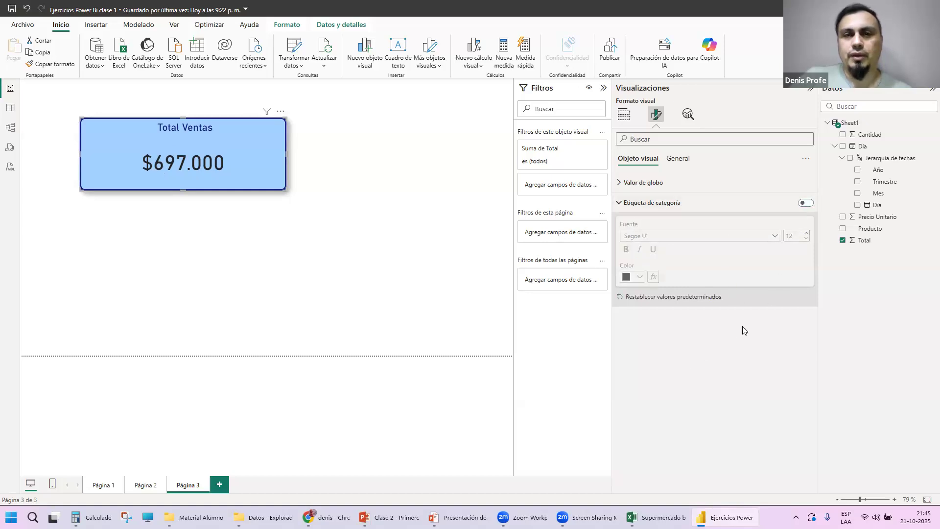
click(247, 214)
Set the font size of the card's callout value (Valor de globo) to 60.
click(244, 180)
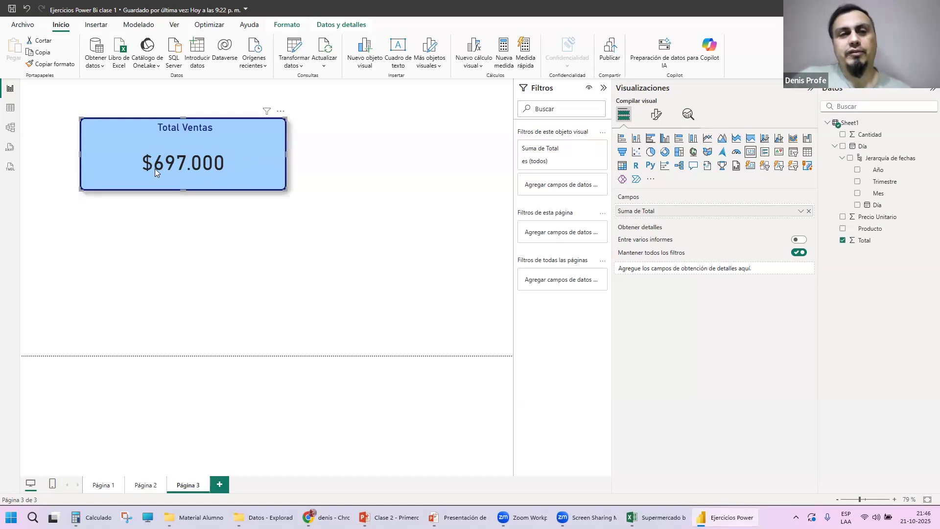
click(656, 114)
click(661, 183)
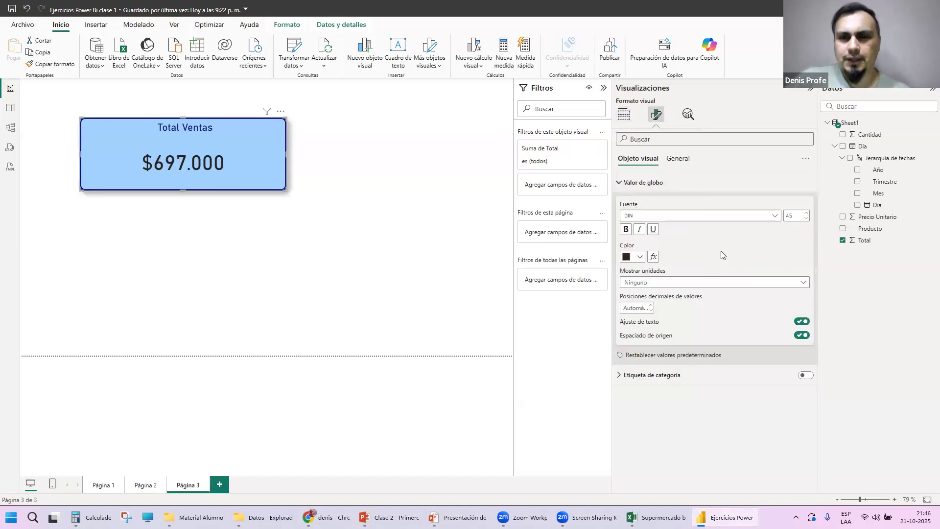
double_click(807, 215)
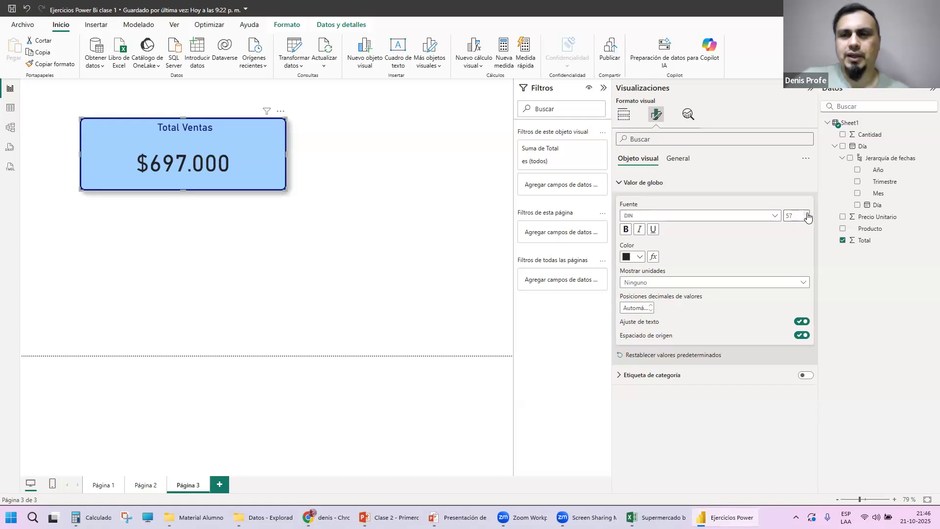
click(806, 214)
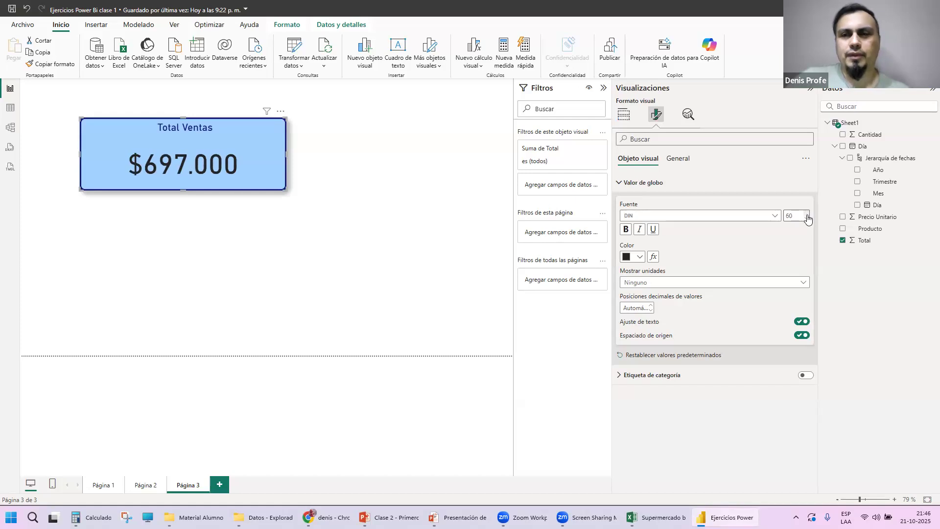
Color the card's callout value dark blue from the theme colors and deselect the card.
click(640, 257)
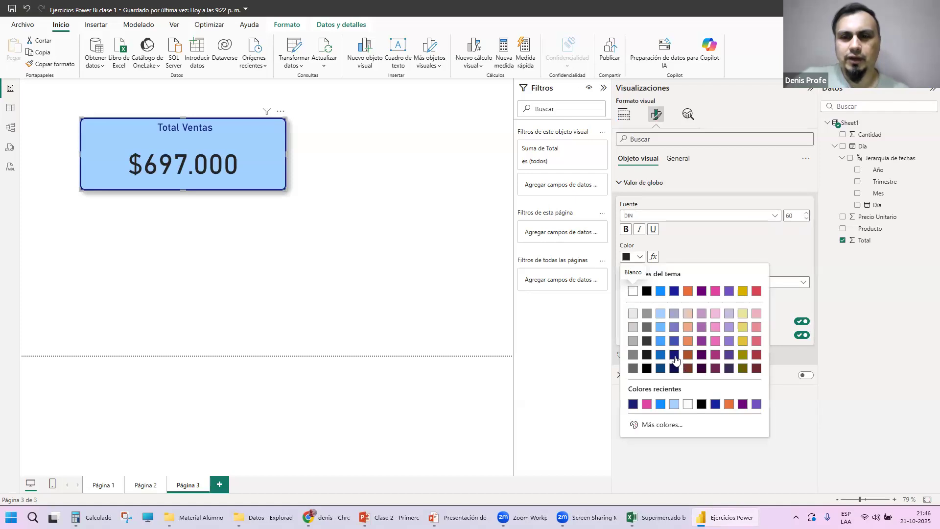
click(676, 358)
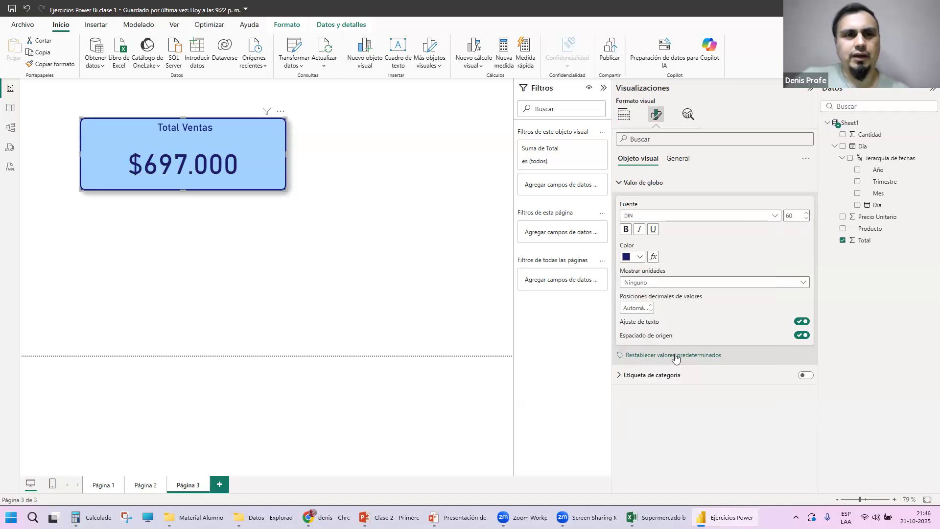
click(265, 255)
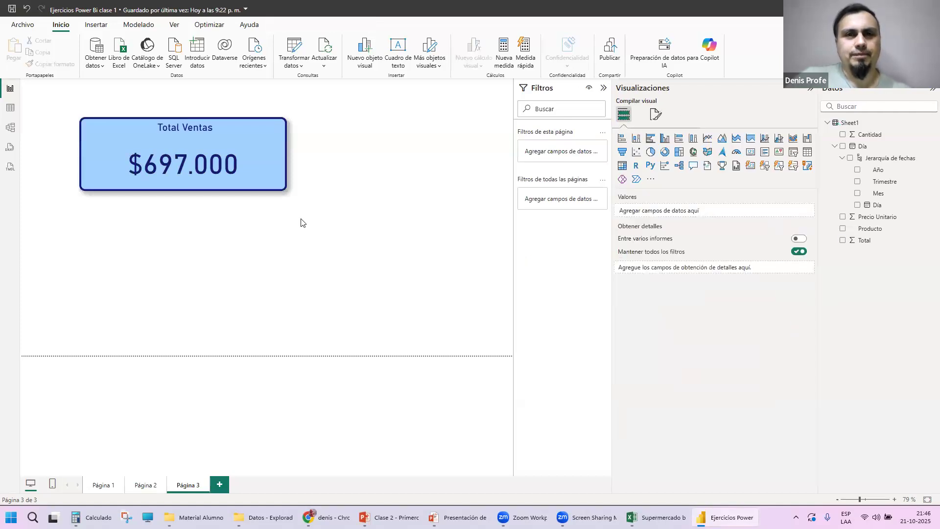
Resize the Total Ventas card freehand to try different sizes, leaving it slightly wider and shifted a little on the page.
drag(286, 190, 421, 285)
drag(326, 217, 298, 192)
drag(285, 154, 281, 137)
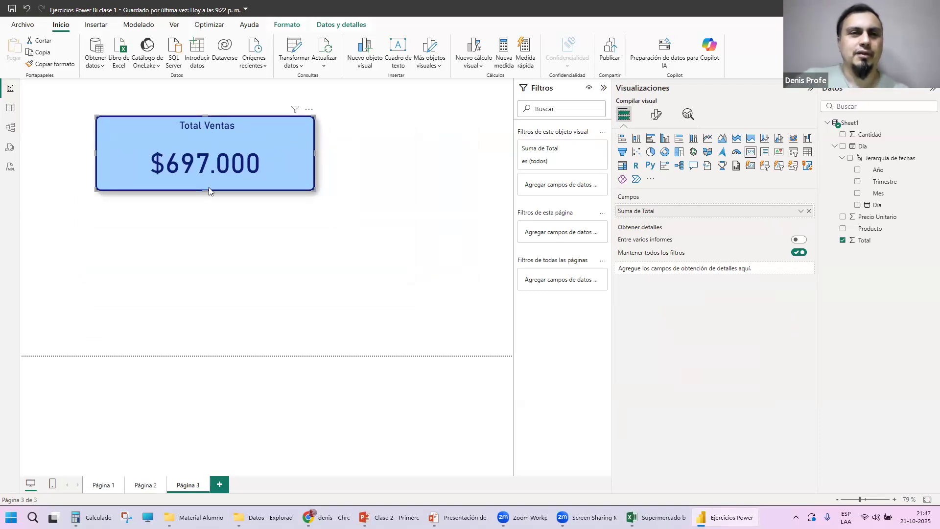
click(206, 212)
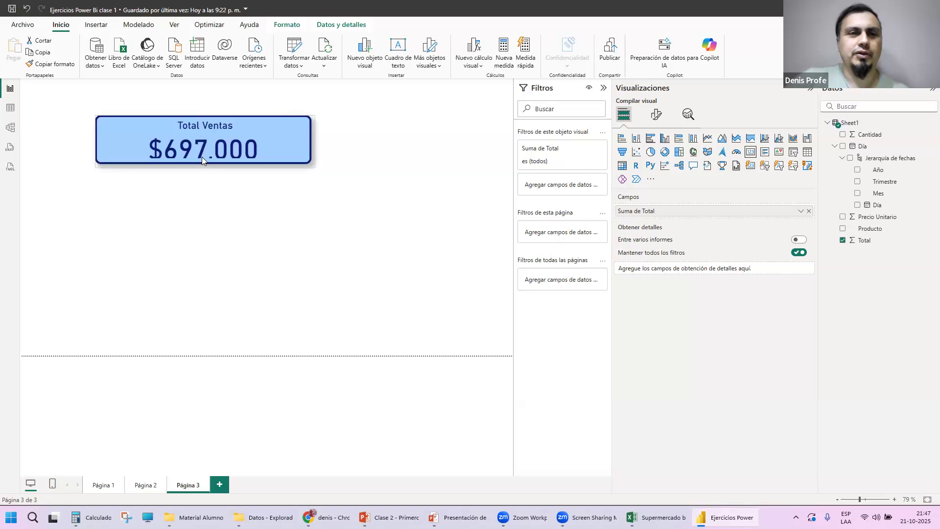
click(214, 148)
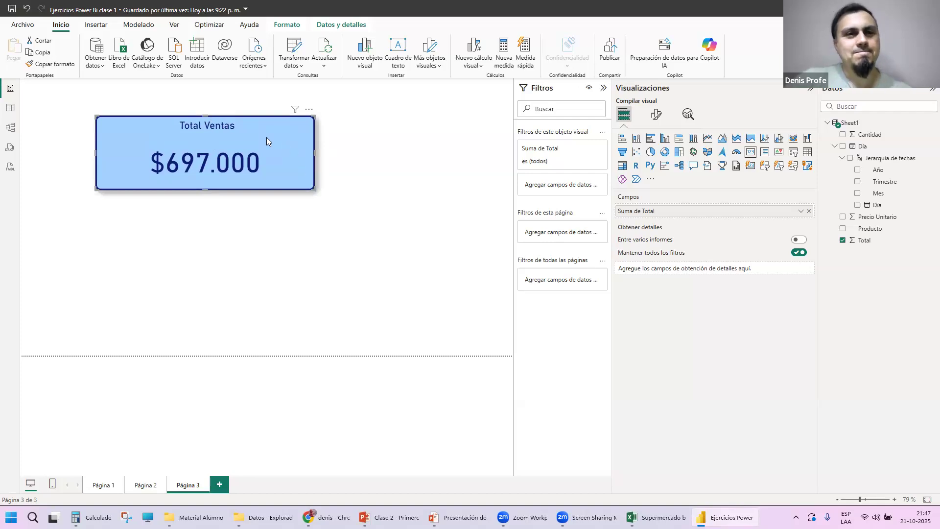
Reposition the Total Ventas card freehand to about 179 horizontal and 109 vertical on the page, then deselect it.
drag(267, 142, 229, 126)
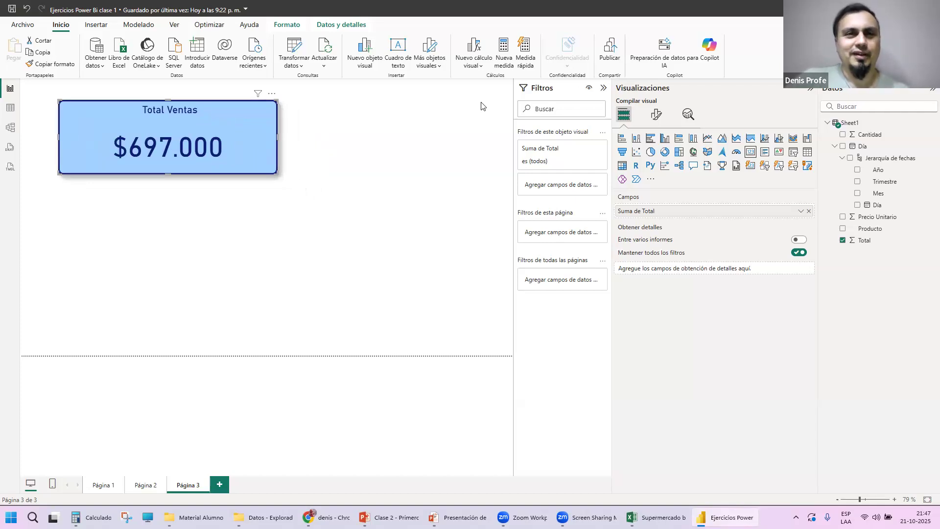
click(361, 171)
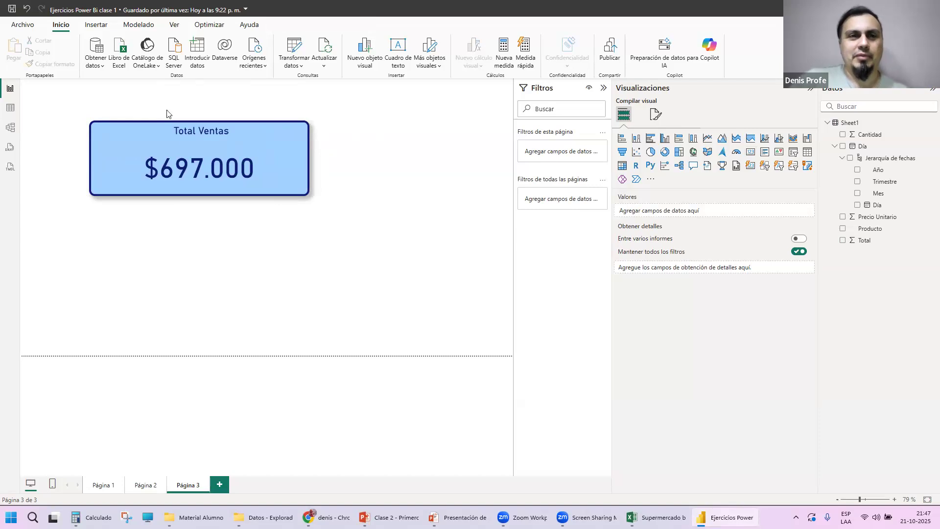
Review the callout value (Valor de globo) settings of the Total Ventas card.
click(199, 152)
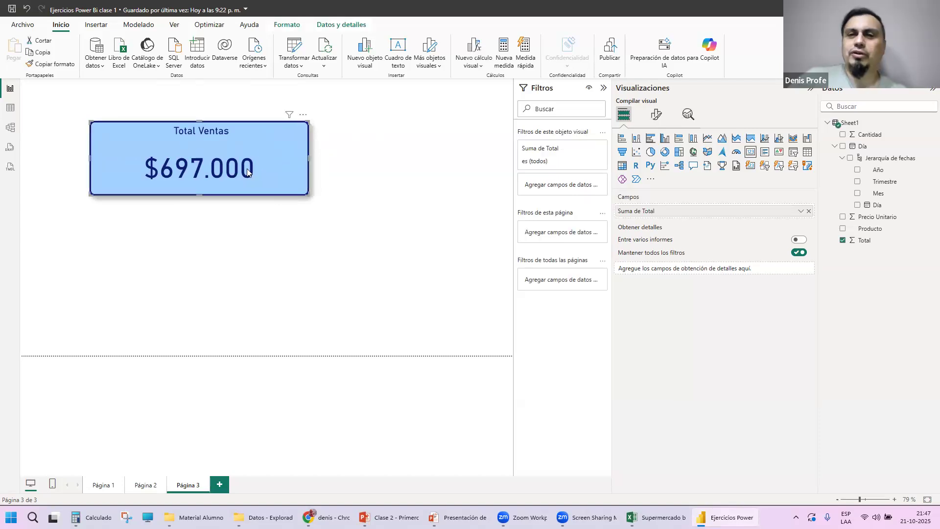
click(656, 114)
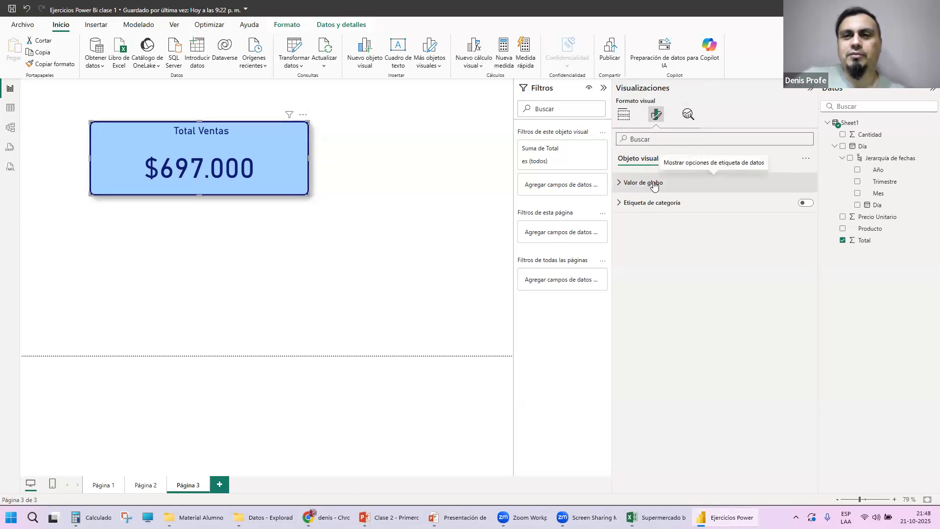
click(624, 185)
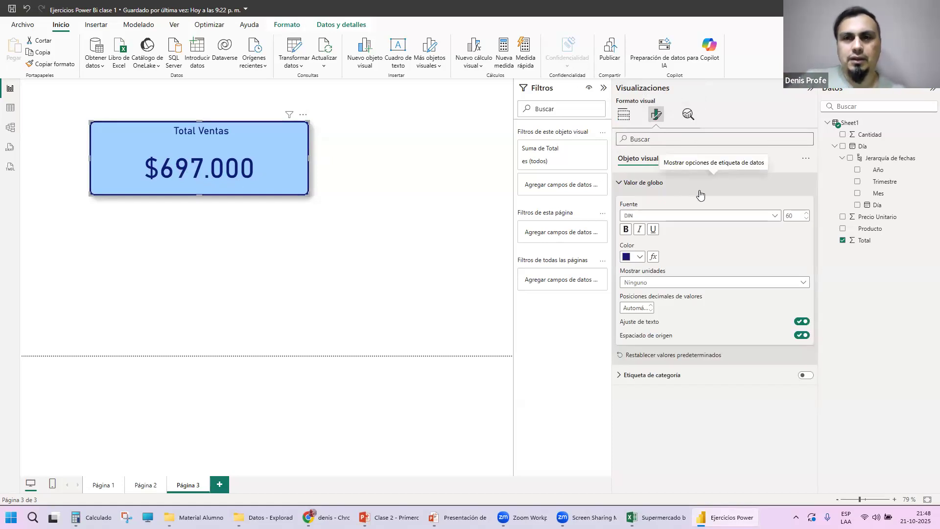
click(622, 182)
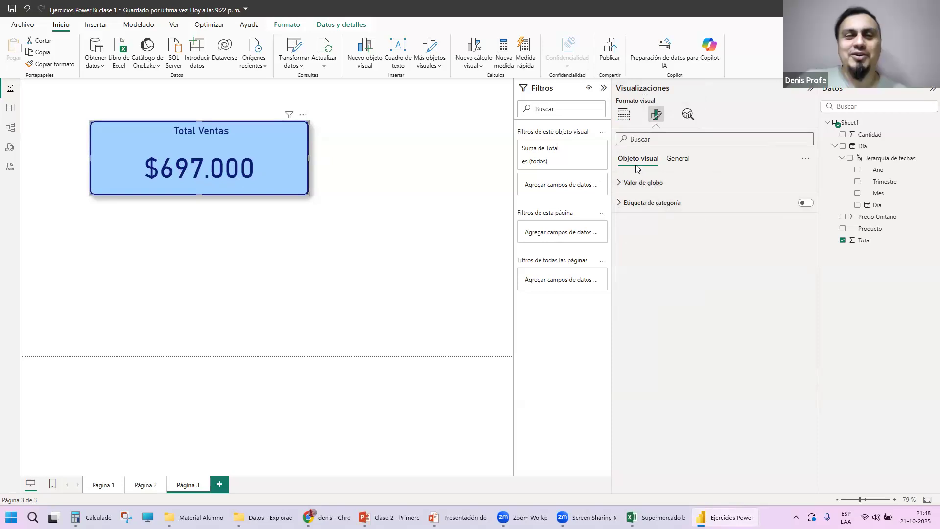
Review the card's general data format (Formato de datos) settings, including the format type, currency and thousands separator.
click(684, 160)
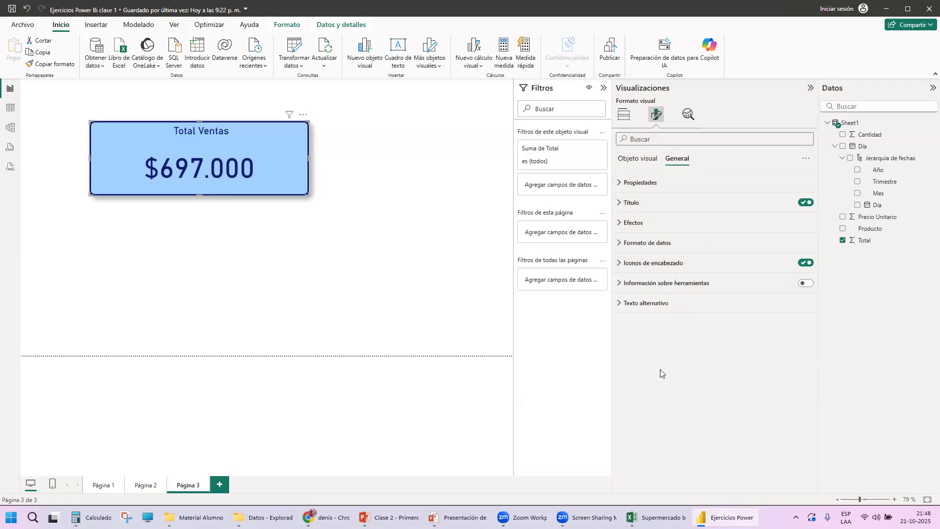
click(619, 244)
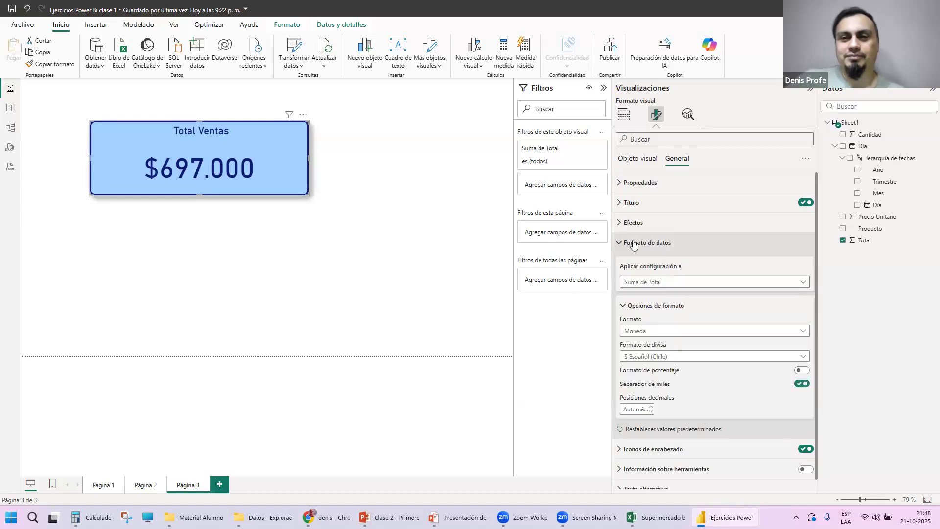
scroll(730, 241, down, 1)
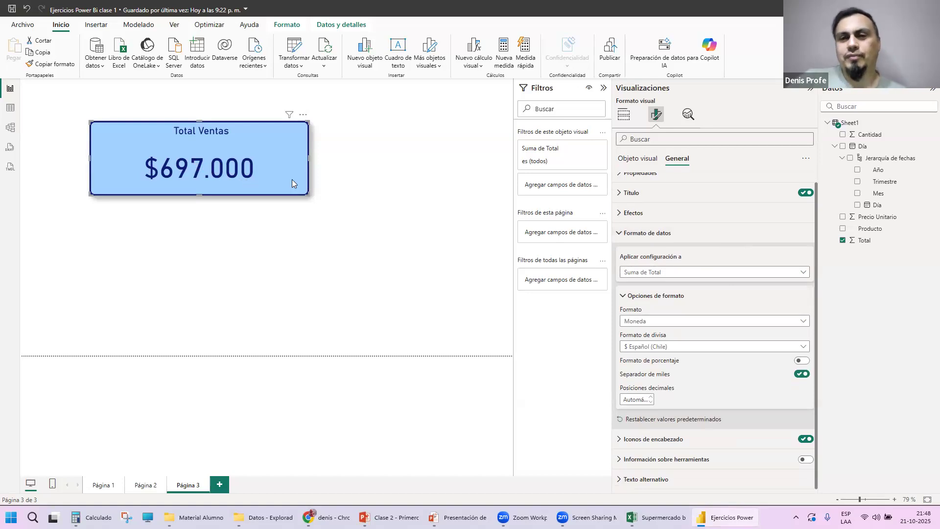
click(672, 276)
click(664, 276)
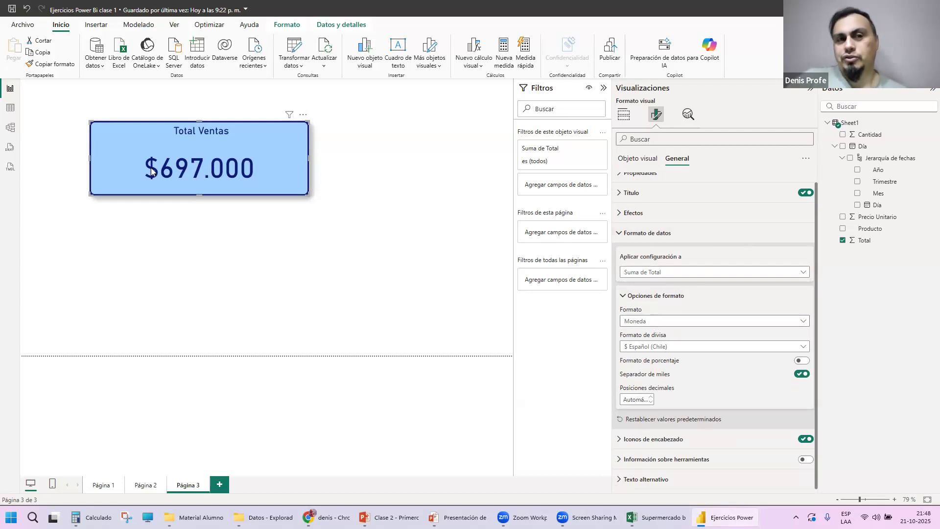
click(641, 323)
click(638, 374)
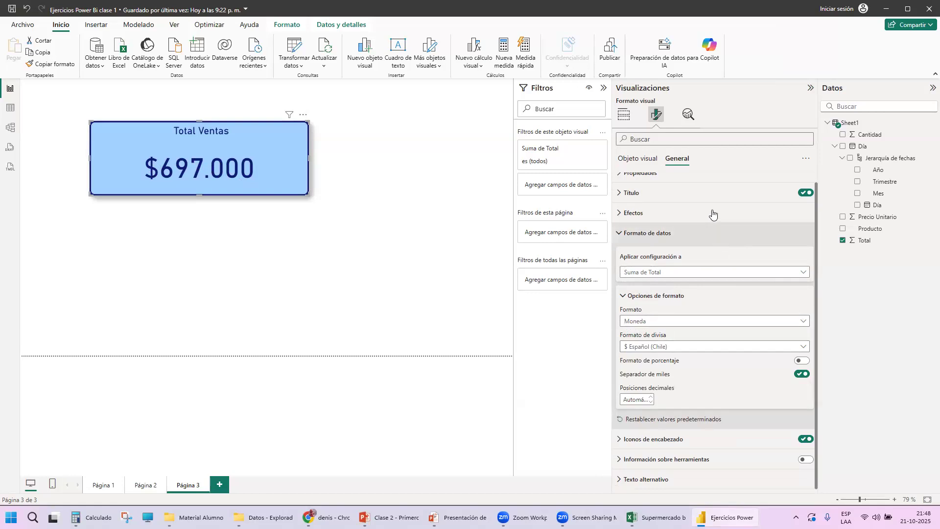
scroll(711, 230, up, 1)
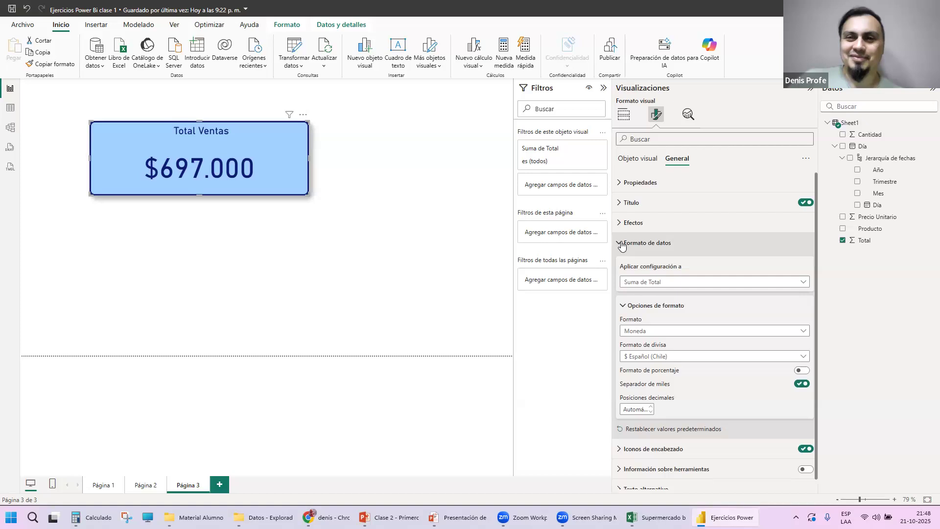
click(639, 244)
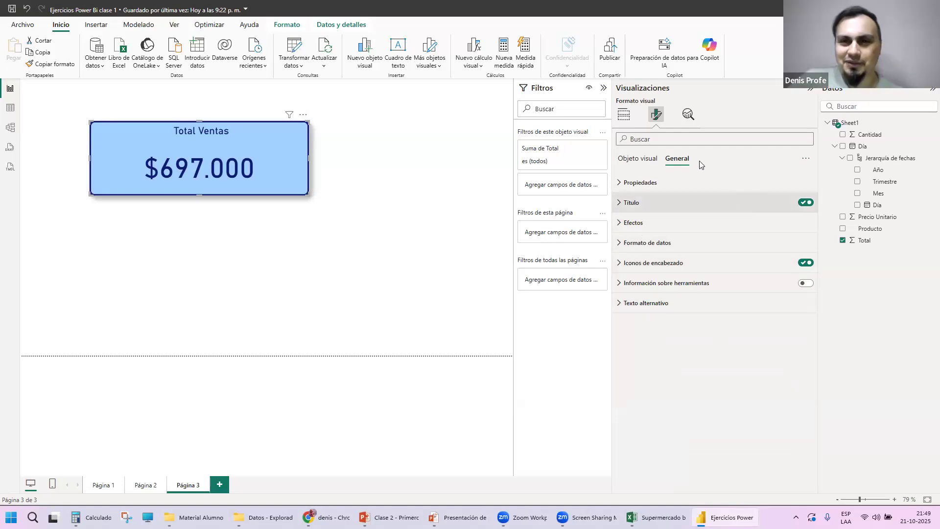
click(642, 158)
click(681, 160)
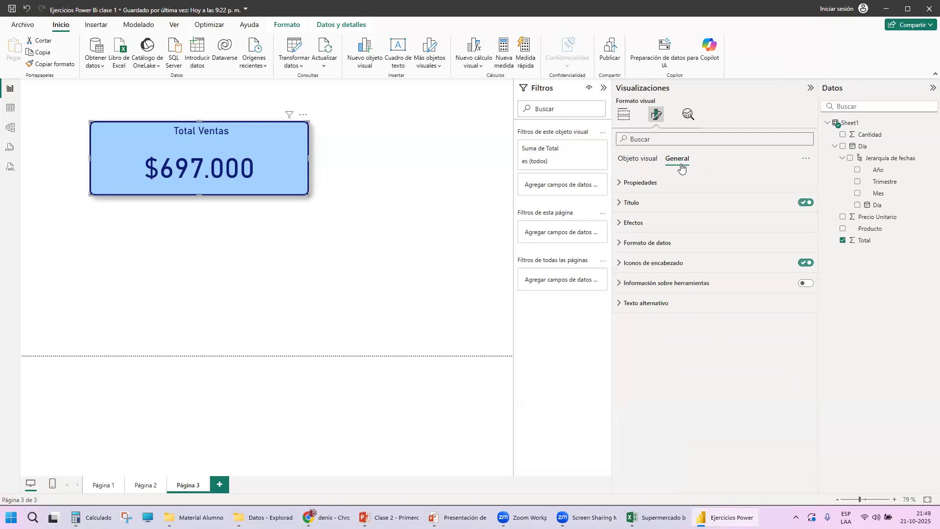
Set the card's top spacing (Espaciado) to 20 in its general properties.
click(618, 184)
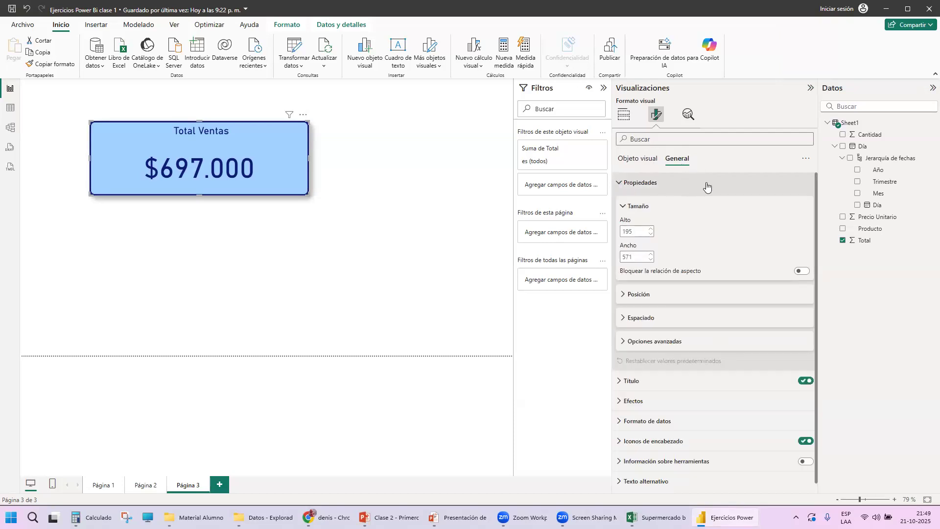
click(624, 295)
scroll(740, 289, down, 1)
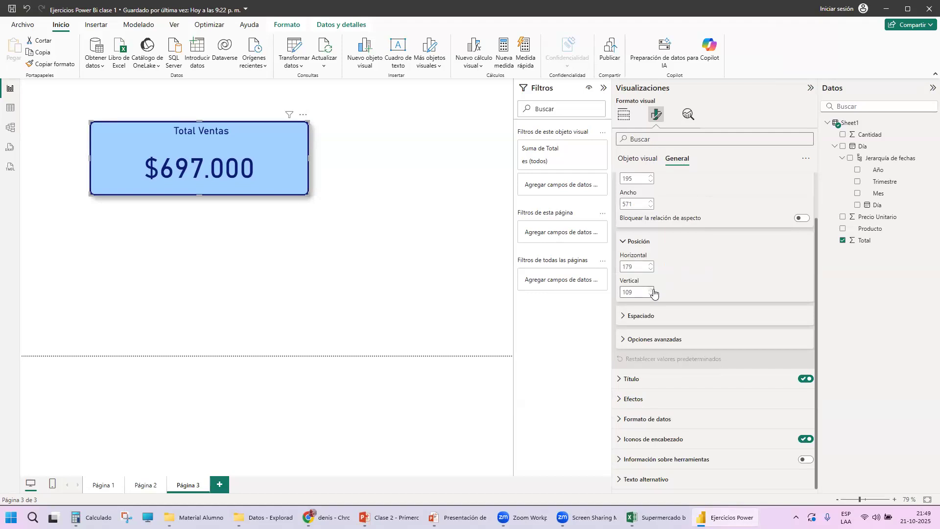
click(623, 316)
scroll(739, 280, down, 1)
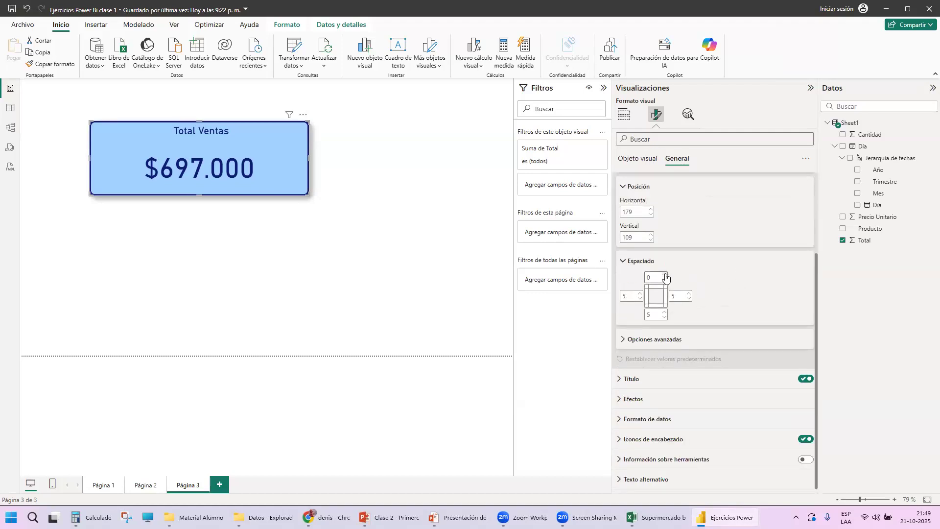
click(666, 276)
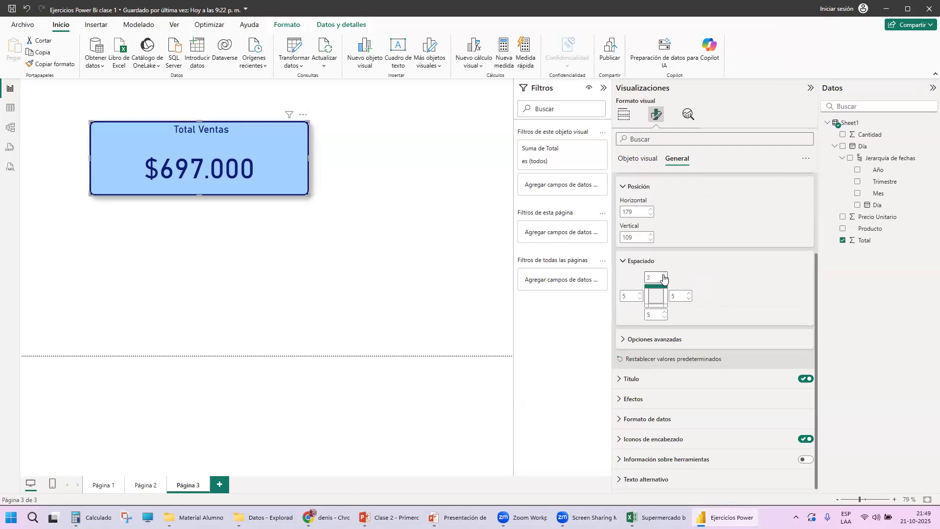
click(664, 276)
click(664, 275)
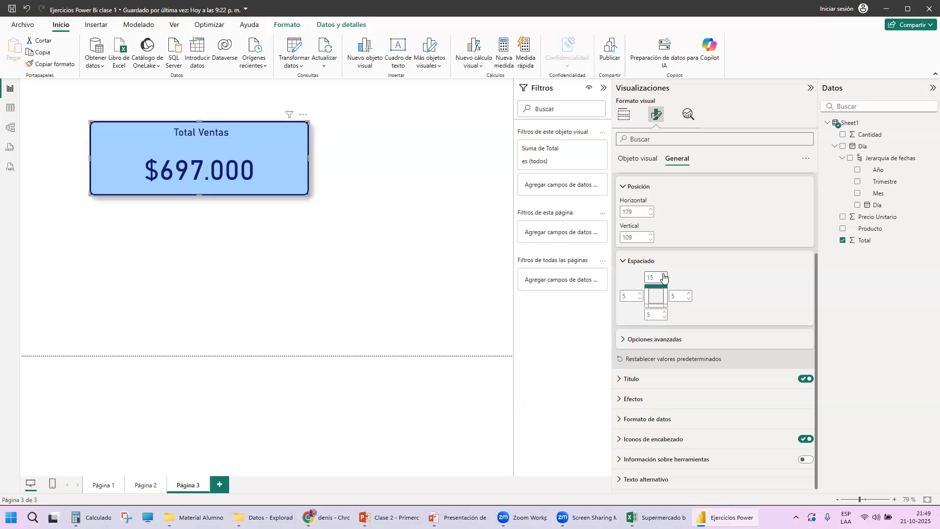
click(664, 276)
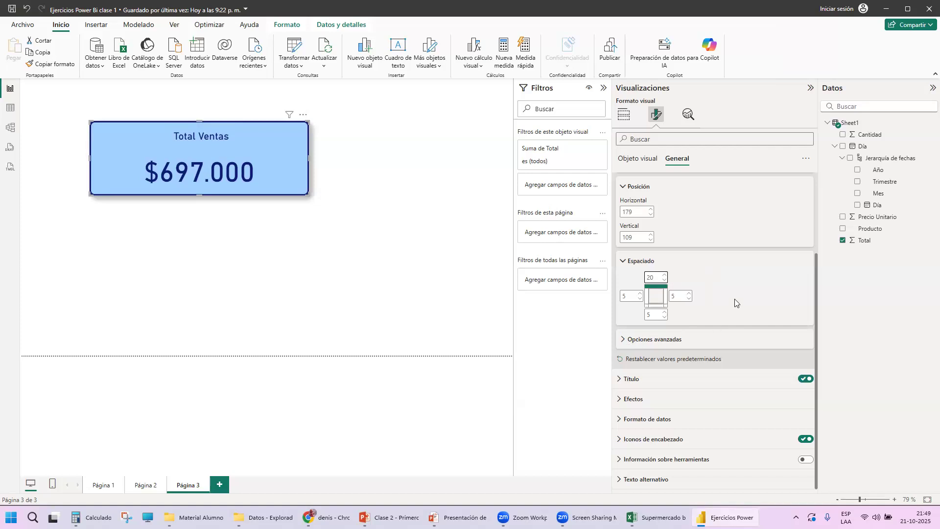
Review the card's size, position and spacing properties, then collapse the Propiedades section.
scroll(739, 303, up, 3)
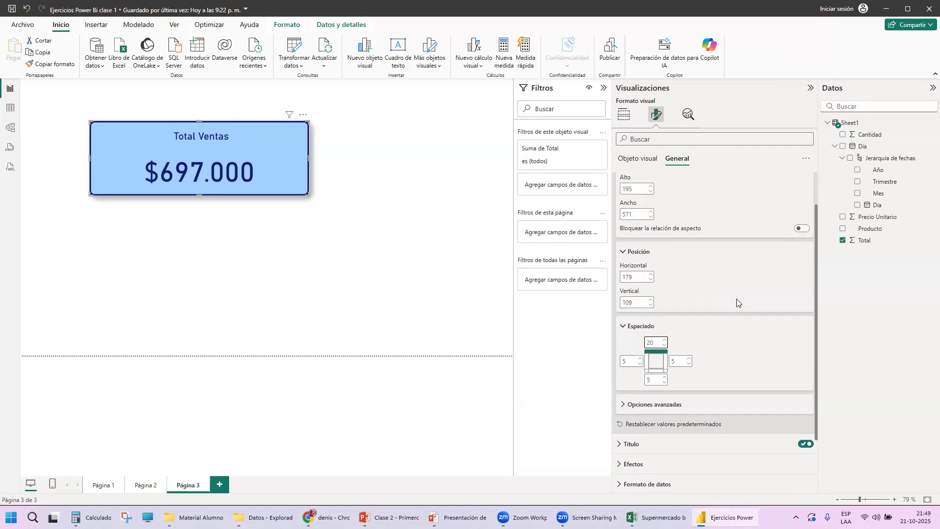
scroll(737, 303, down, 3)
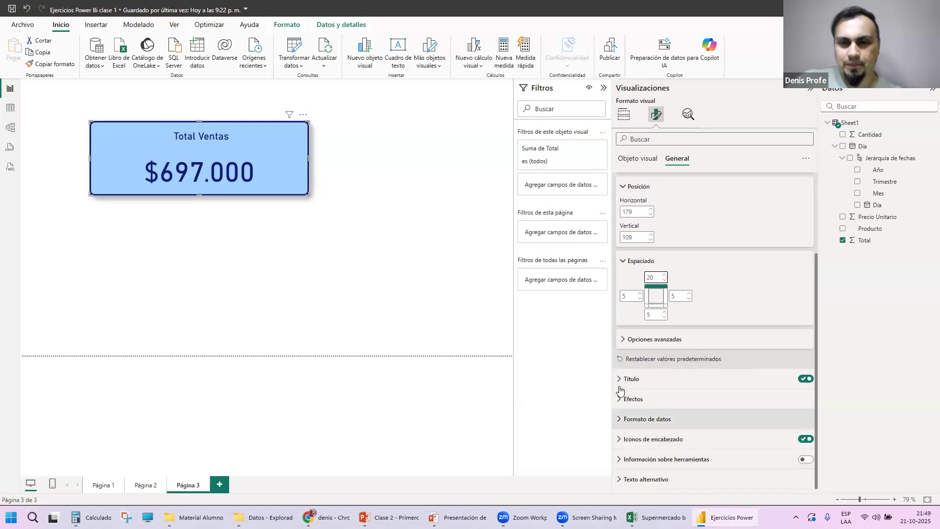
scroll(658, 361, up, 3)
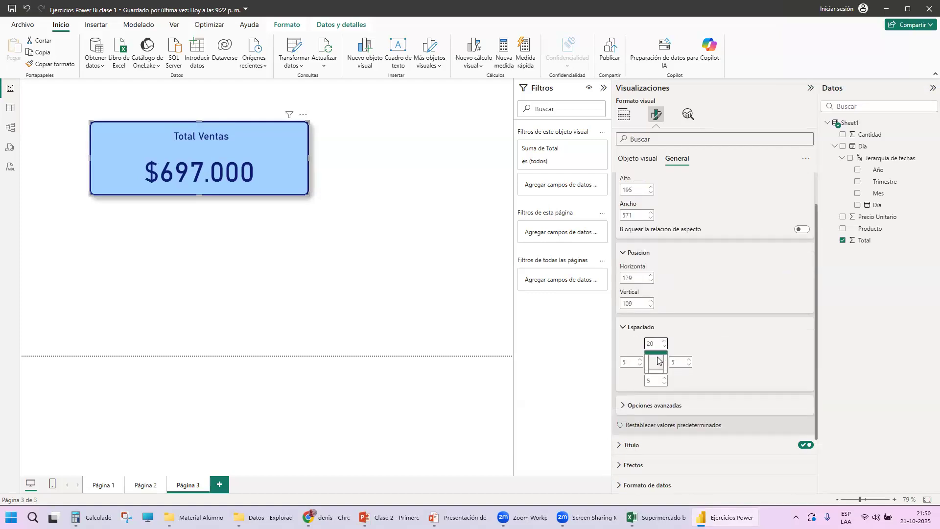
scroll(657, 361, down, 3)
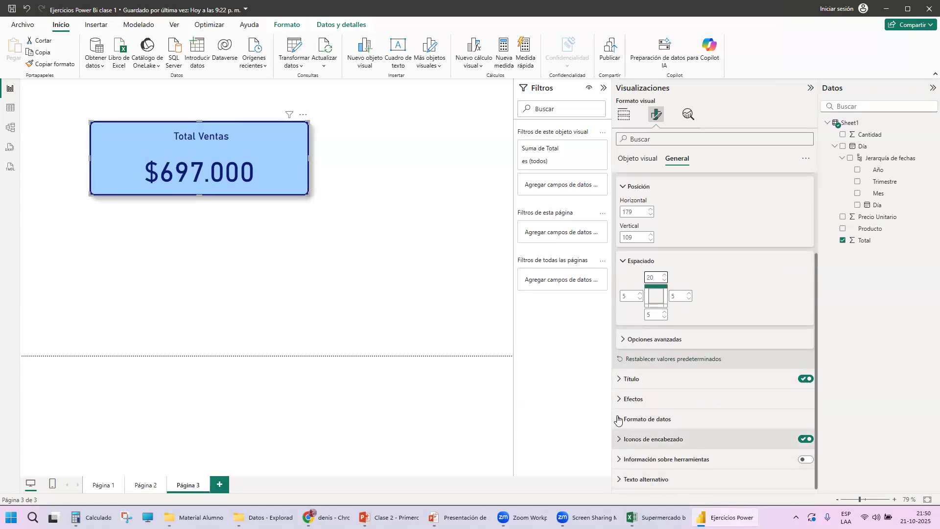
scroll(675, 284, up, 5)
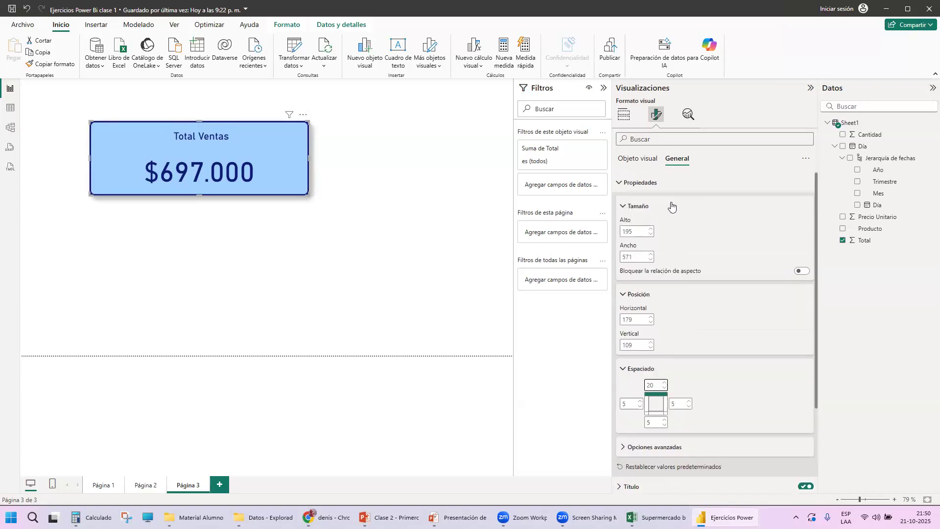
click(620, 186)
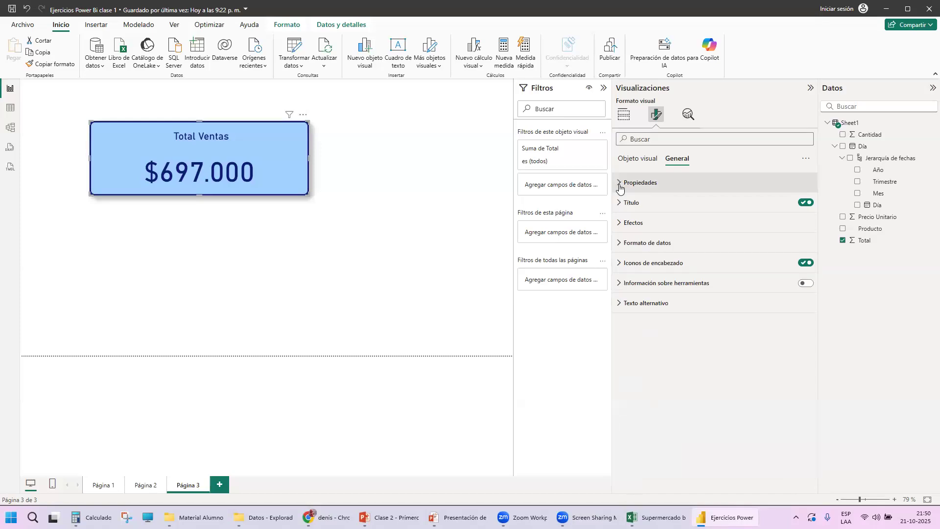
click(620, 186)
scroll(719, 254, down, 4)
scroll(719, 253, down, 1)
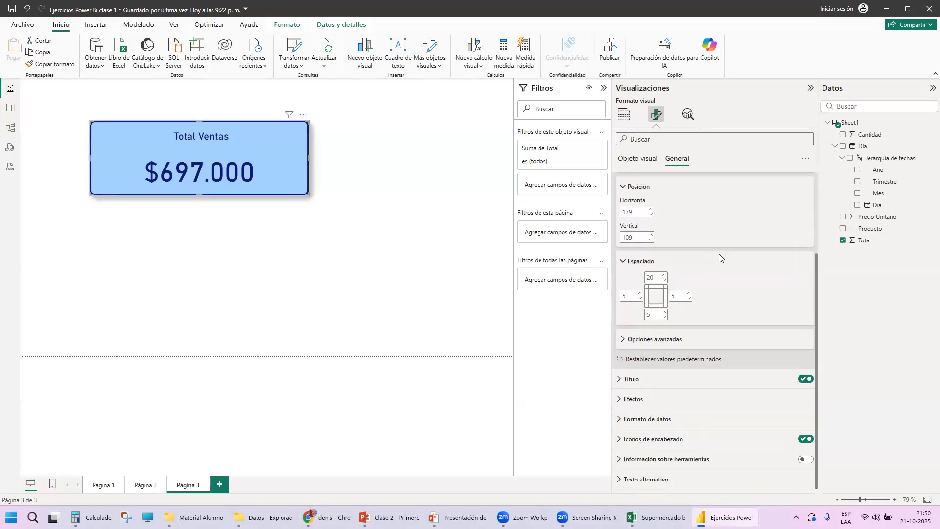
scroll(719, 256, up, 5)
click(621, 183)
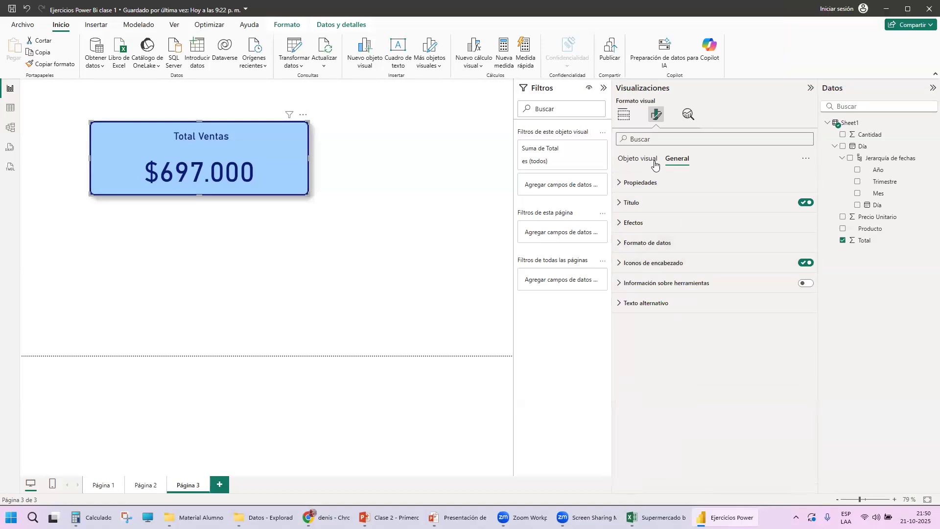
Turn on the divider (Divisor) under the Total Ventas card's title.
click(625, 223)
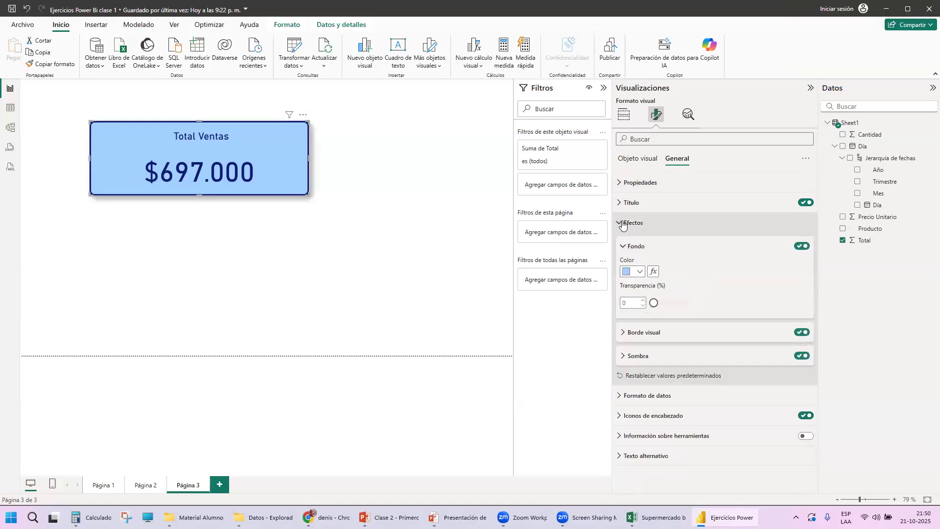
click(621, 207)
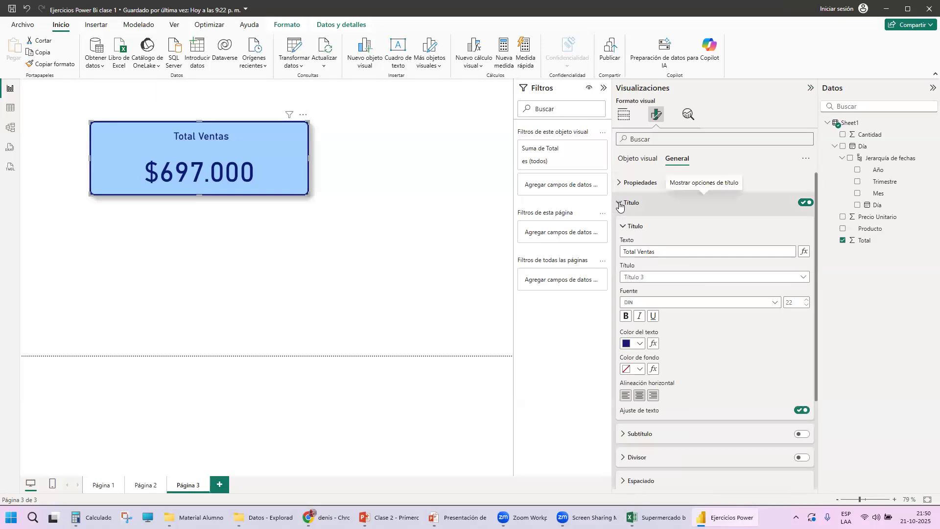
scroll(671, 392, down, 3)
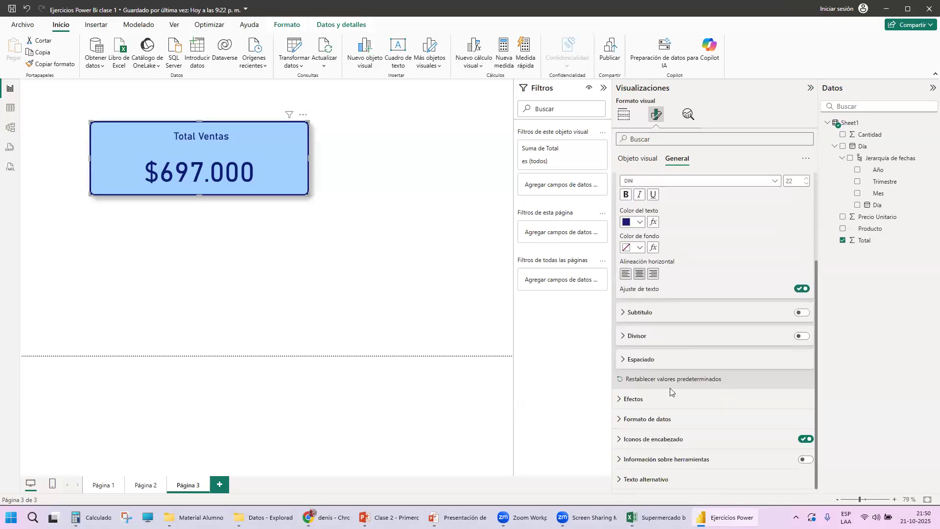
click(622, 336)
click(801, 247)
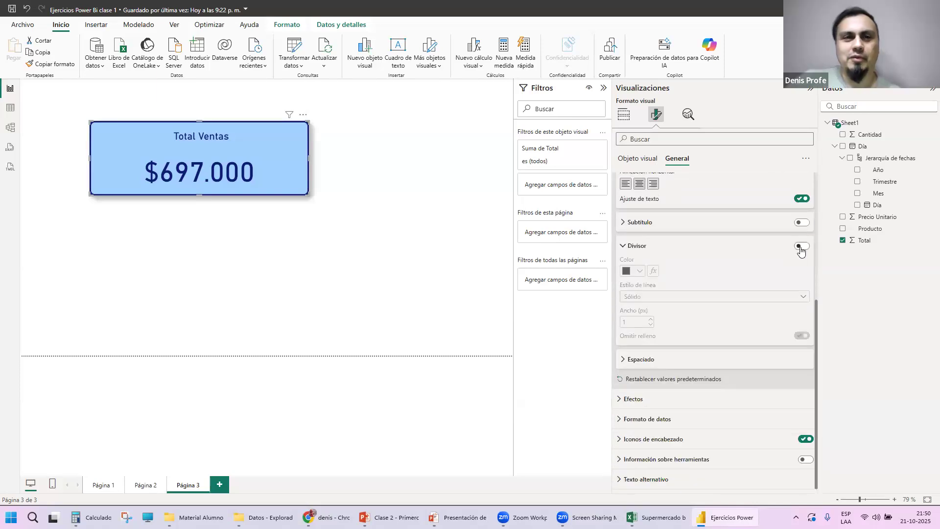
click(801, 247)
click(802, 247)
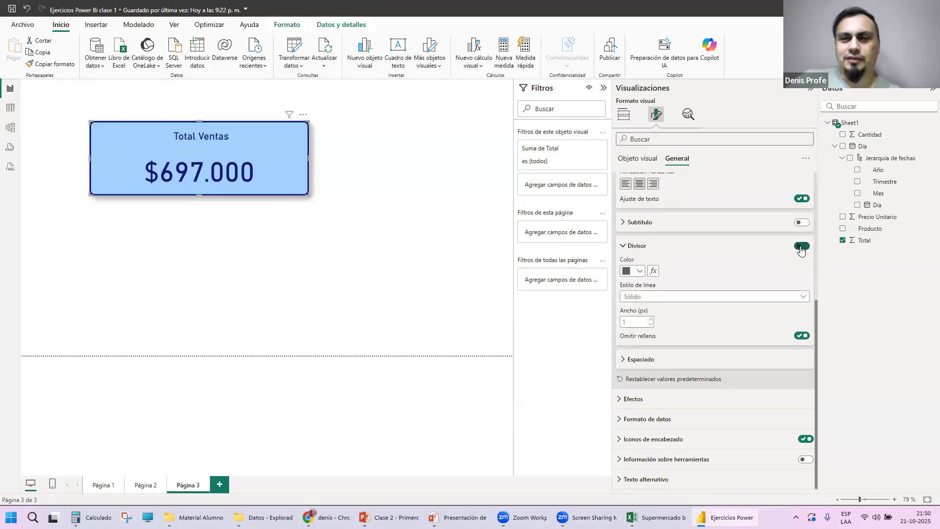
click(801, 247)
click(801, 247)
Set the card divider's width to 10 px and its color to the light blue matching the card's background.
click(651, 319)
click(651, 319)
click(651, 319)
click(651, 320)
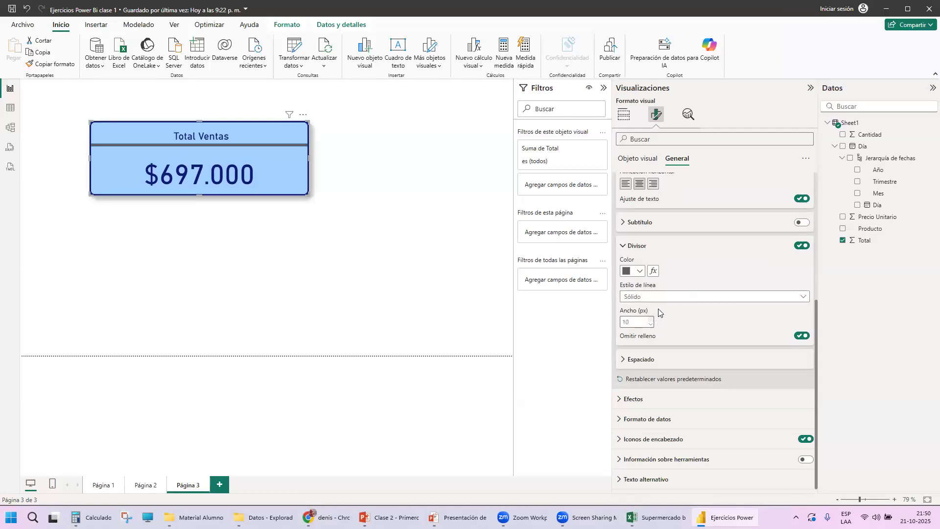
click(640, 271)
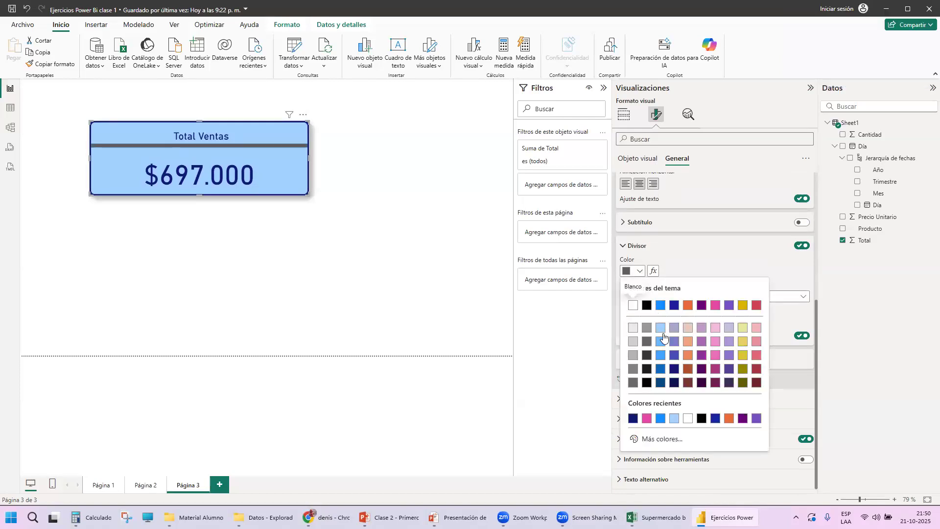
click(661, 328)
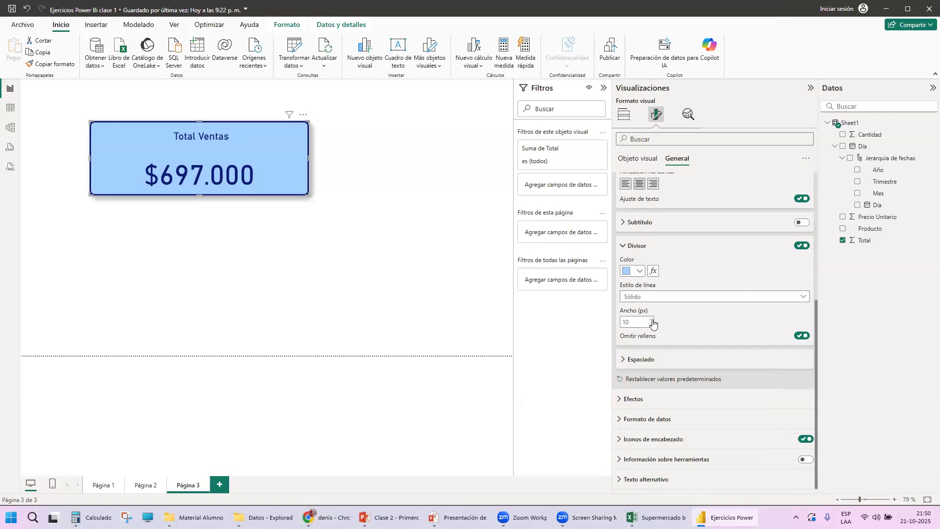
Reduce the card divider's width to 6 px and turn the divider (Divisor) off.
click(652, 326)
click(651, 326)
click(803, 246)
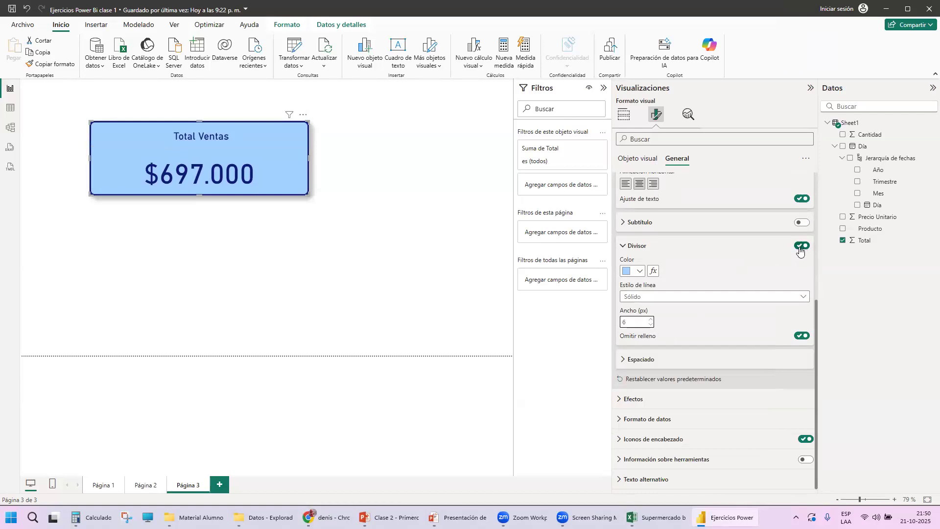
click(622, 248)
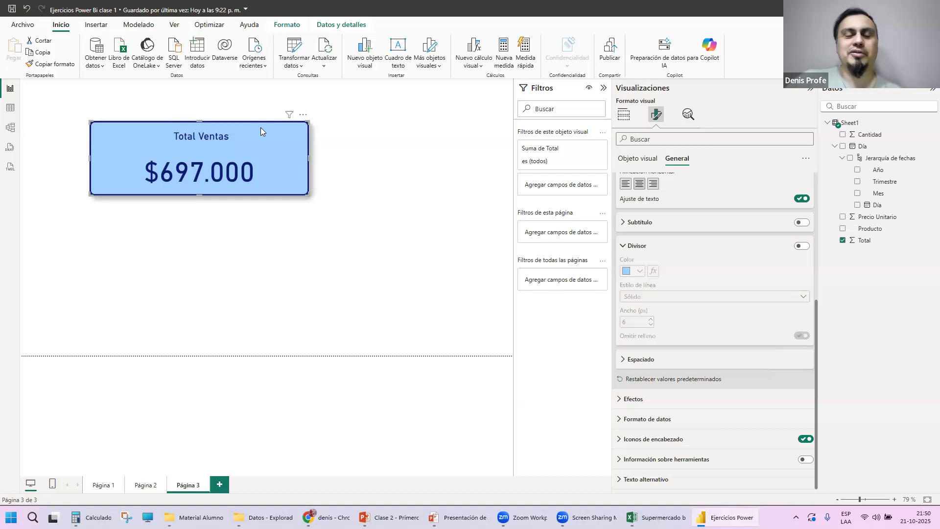
Make the Total Ventas card slightly shorter and wider, and move it a little to the right and down on the page.
click(245, 240)
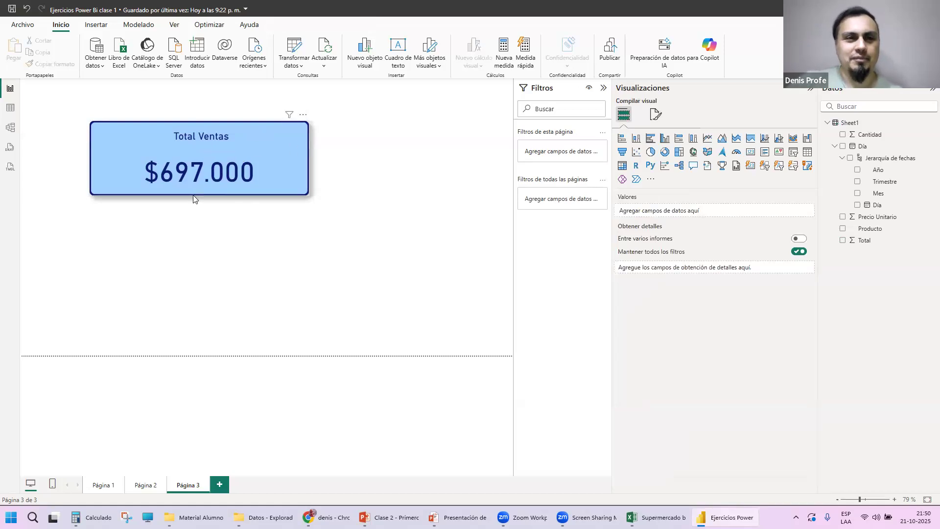
click(249, 189)
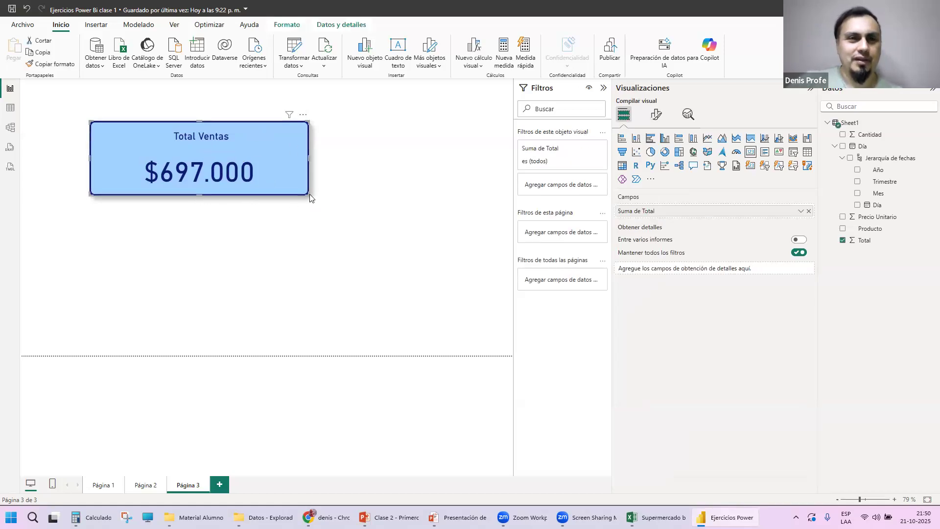
drag(309, 195, 312, 186)
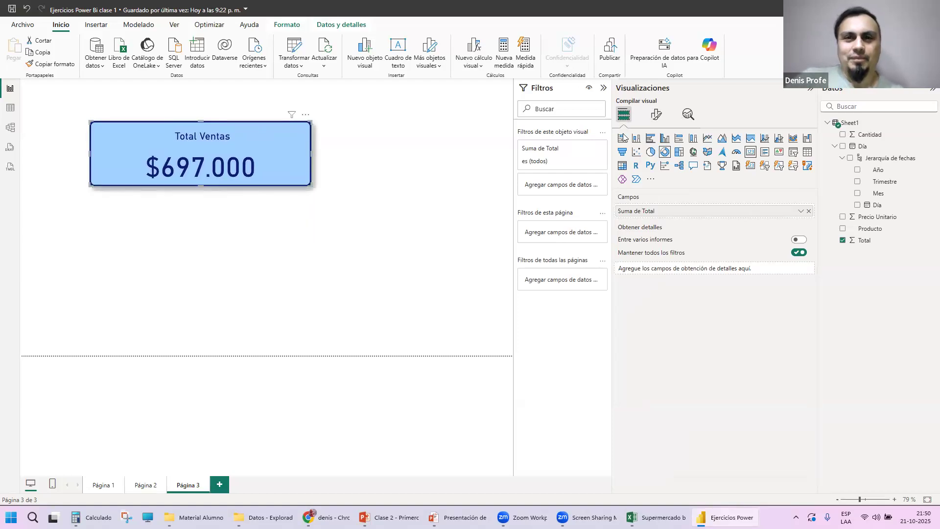
click(218, 236)
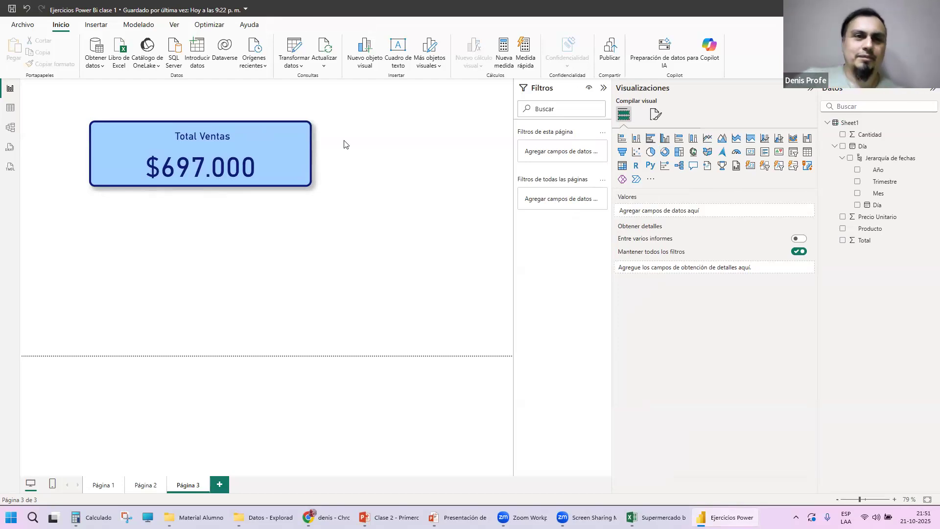
drag(277, 134, 328, 155)
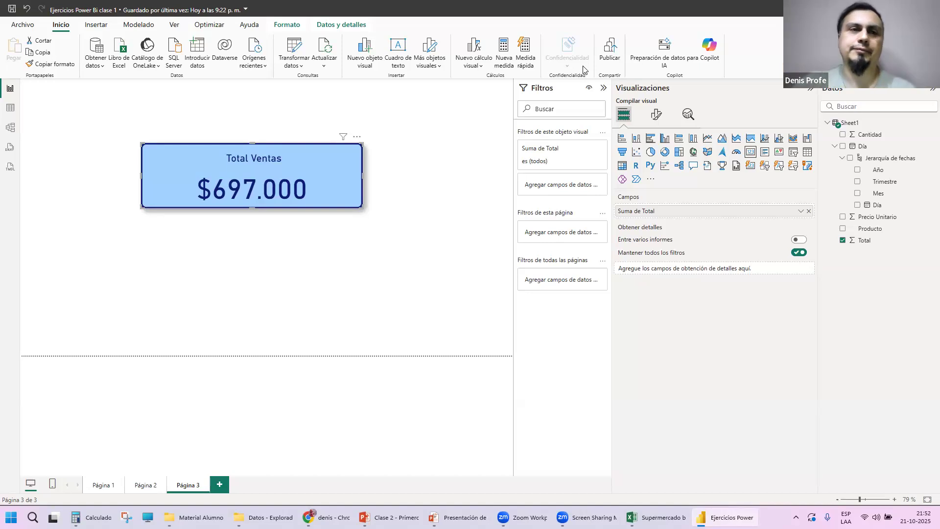
Show the Sheet1 data in the table view and save the report file.
click(11, 108)
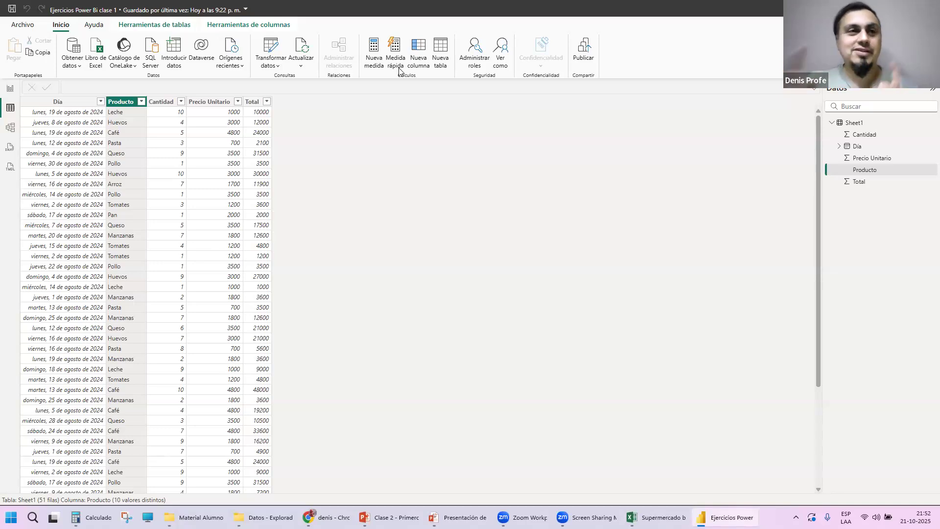
click(10, 9)
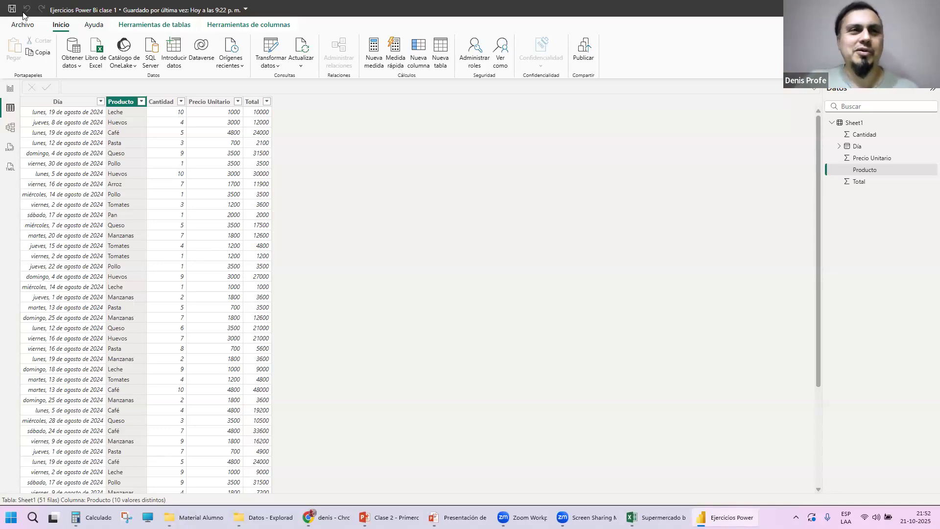